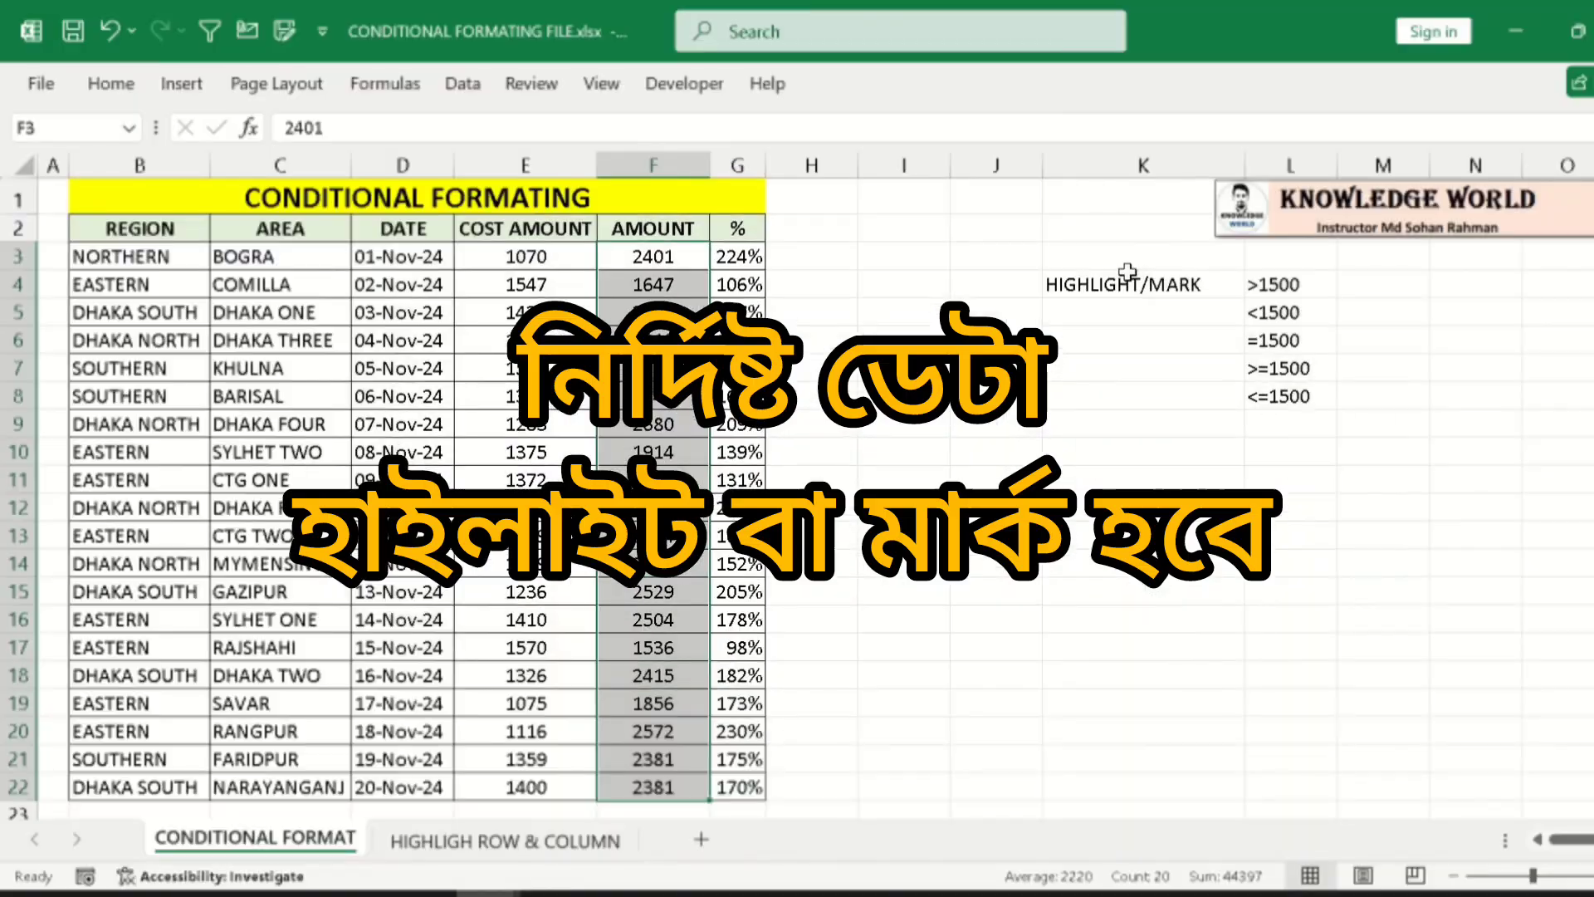
pyautogui.moveTo(1291, 208); pyautogui.dragTo(1435, 279)
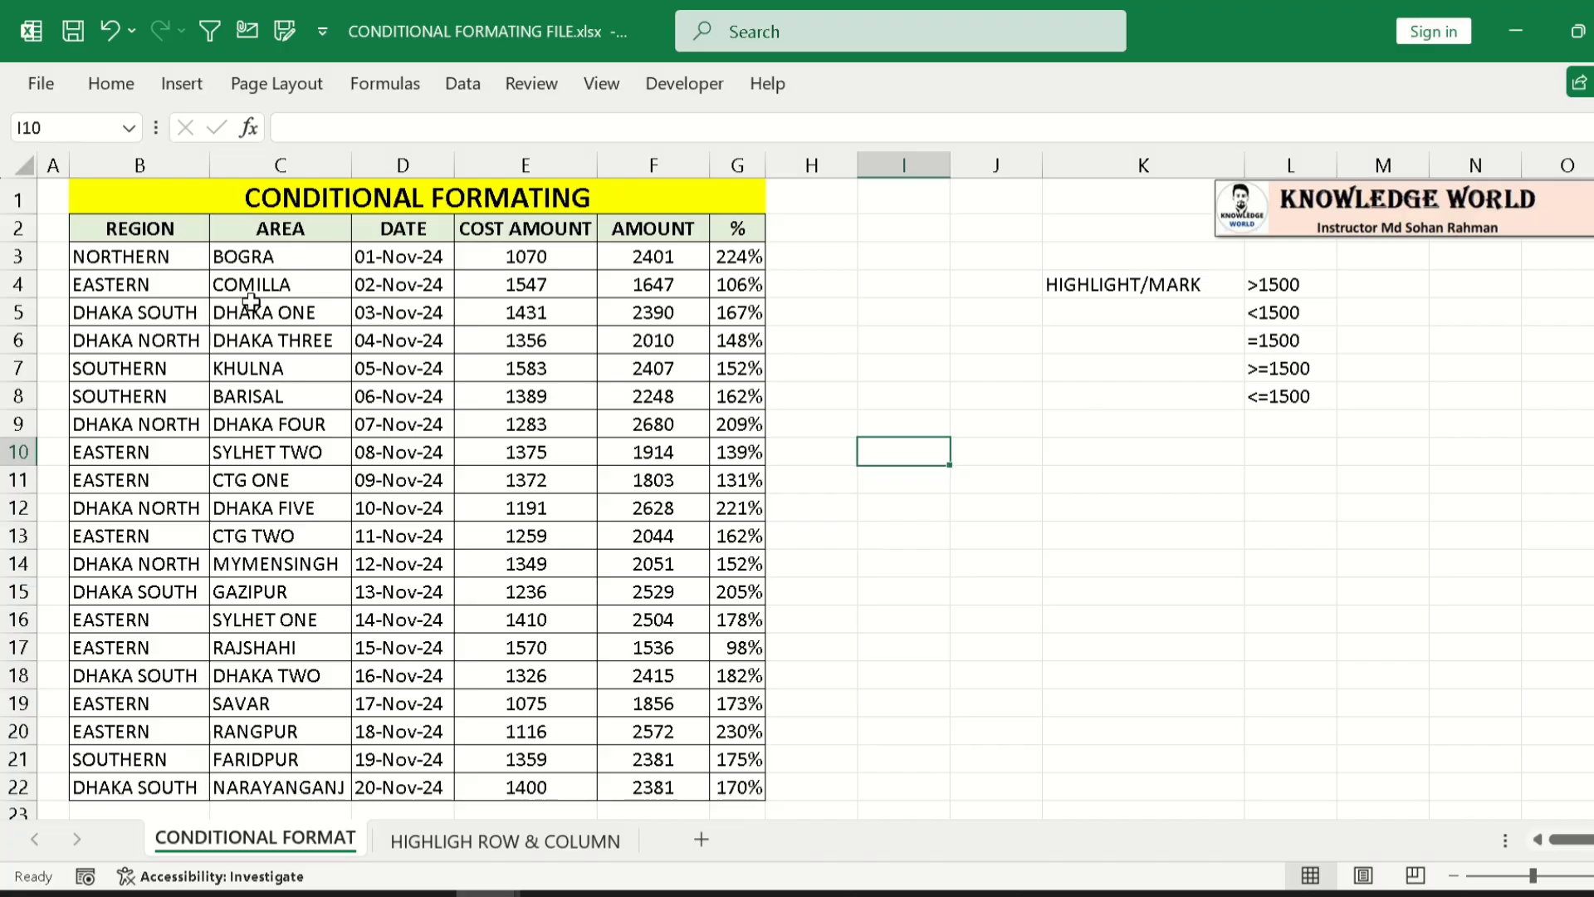
pyautogui.click(667, 329)
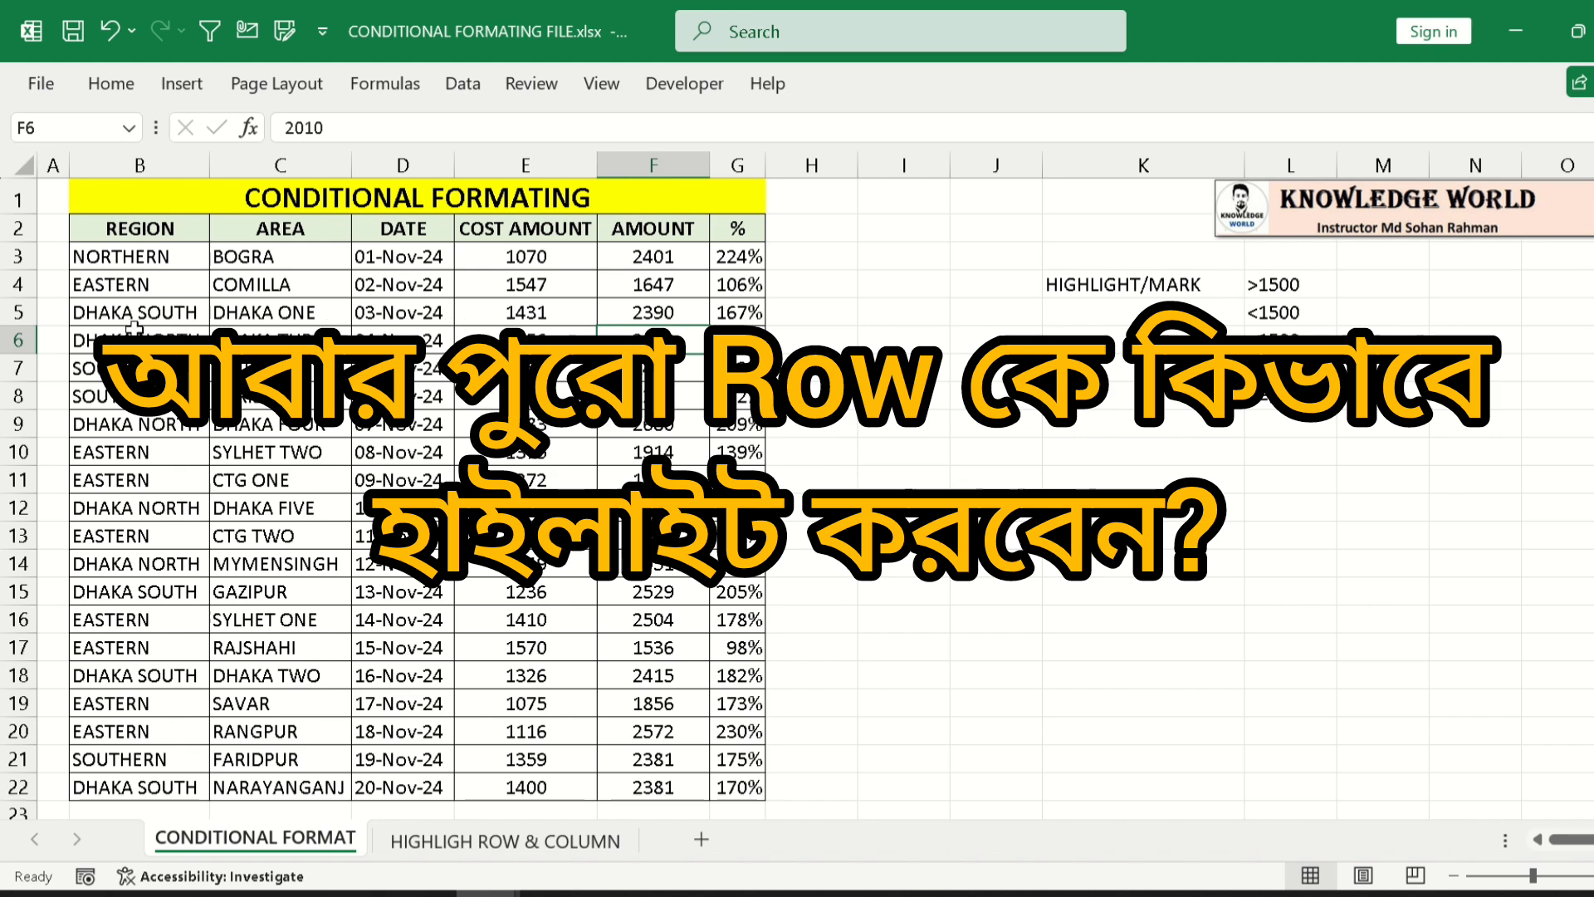
pyautogui.moveTo(132, 329); pyautogui.dragTo(734, 339)
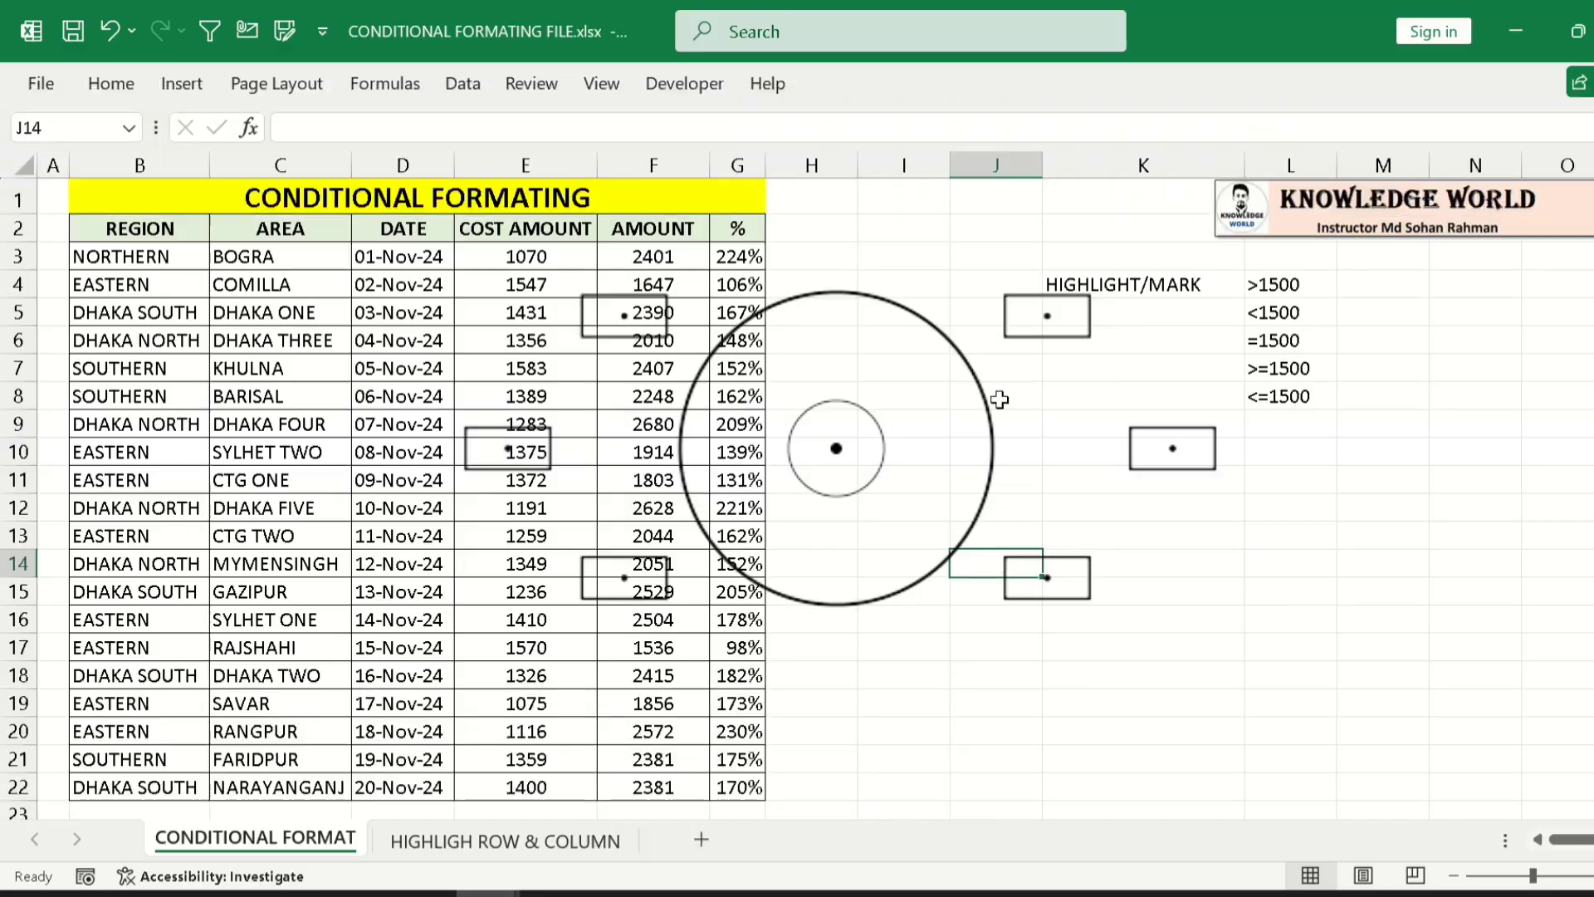
pyautogui.moveTo(660, 256); pyautogui.dragTo(655, 452)
pyautogui.moveTo(655, 661); pyautogui.dragTo(656, 785)
pyautogui.click(1289, 285)
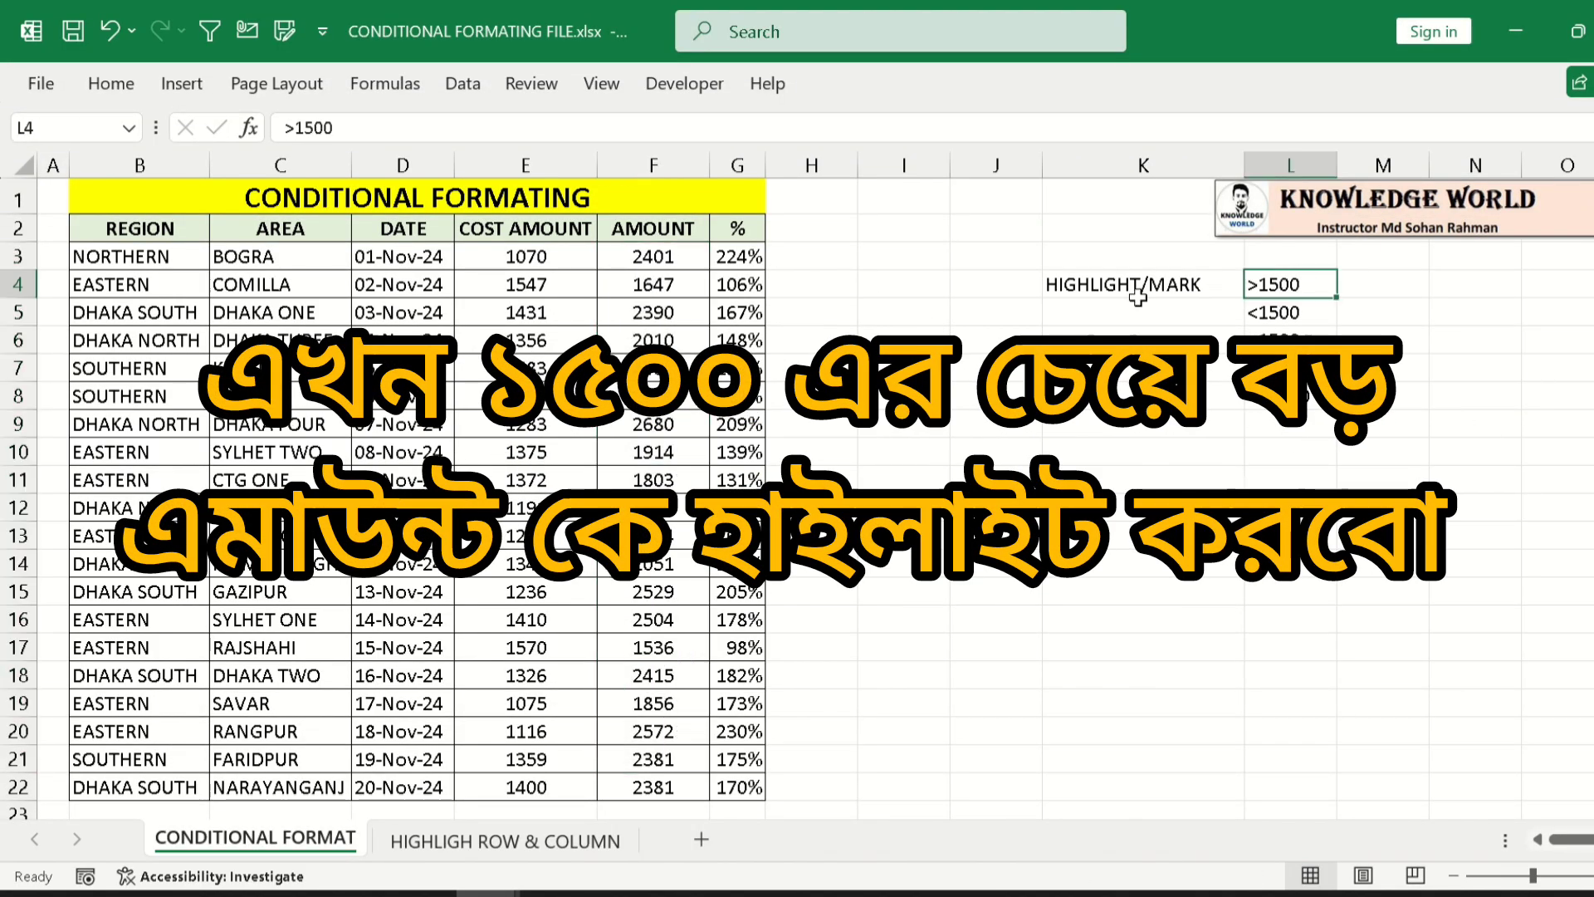
pyautogui.moveTo(646, 264); pyautogui.dragTo(660, 536)
pyautogui.click(811, 424)
# - Start a Greater Than highlight rule on the Amount values F3:F22 with a threshold of 1500
pyautogui.moveTo(671, 262); pyautogui.dragTo(654, 789)
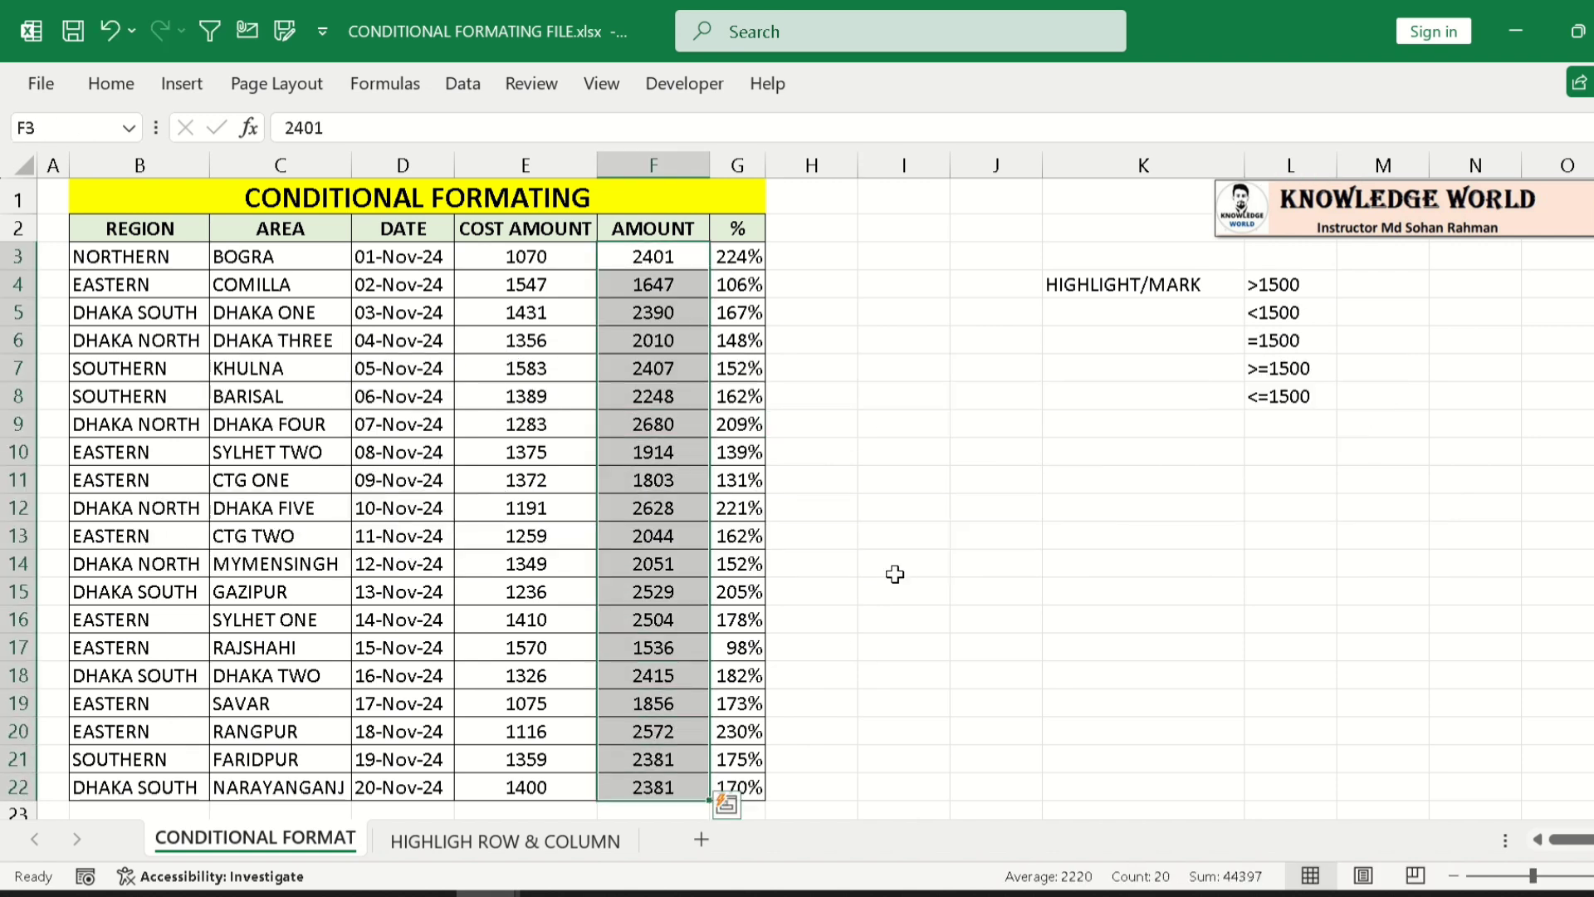
pyautogui.click(133, 92)
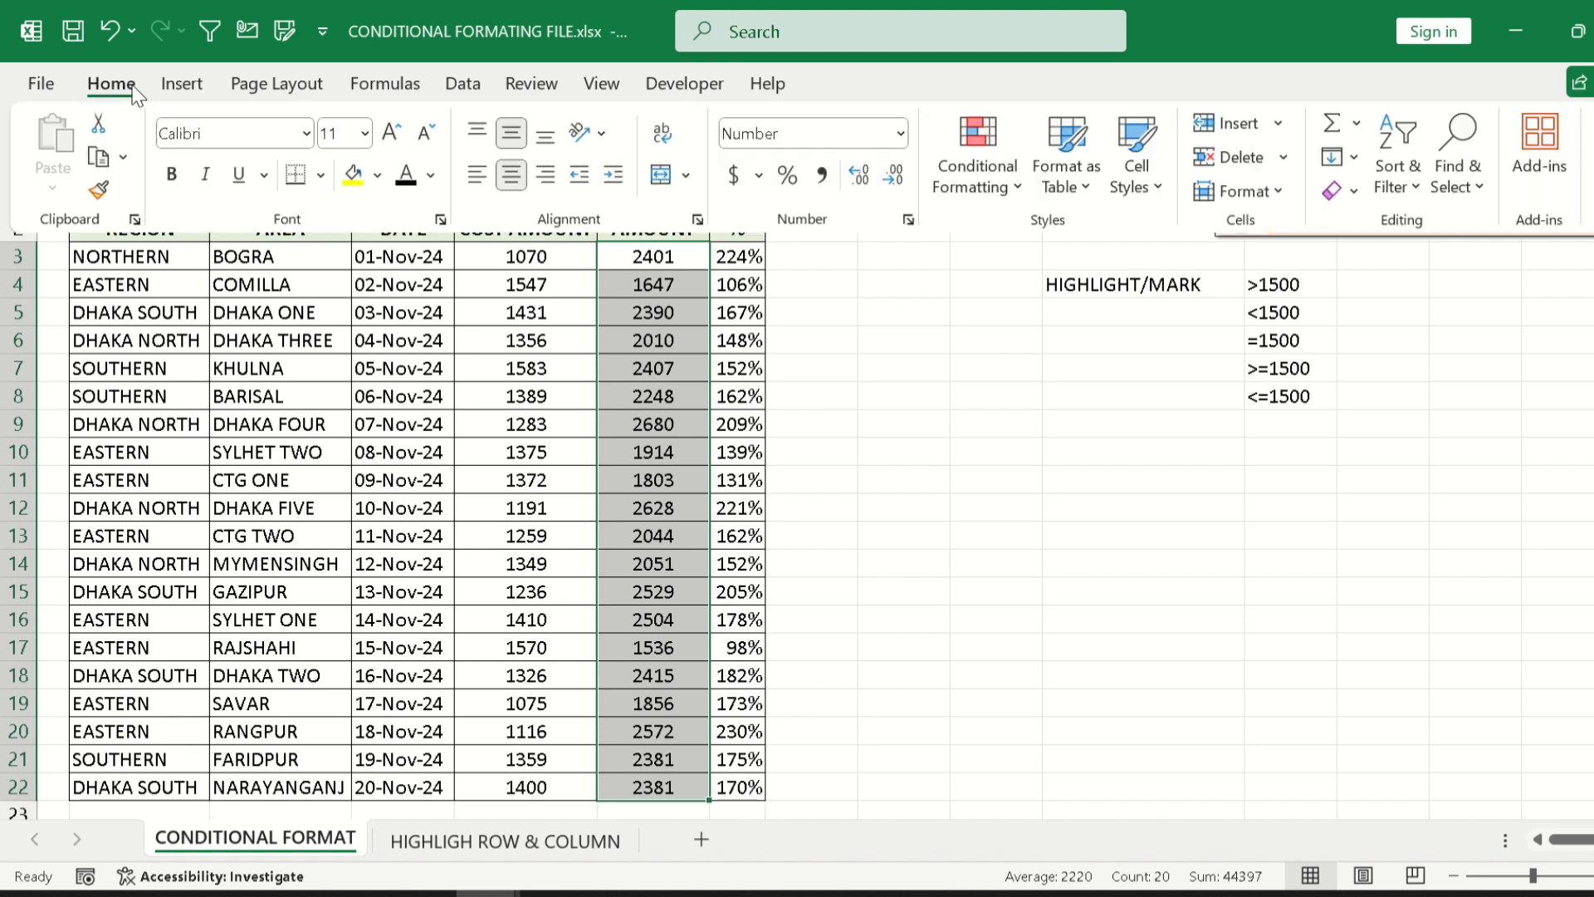
pyautogui.click(985, 174)
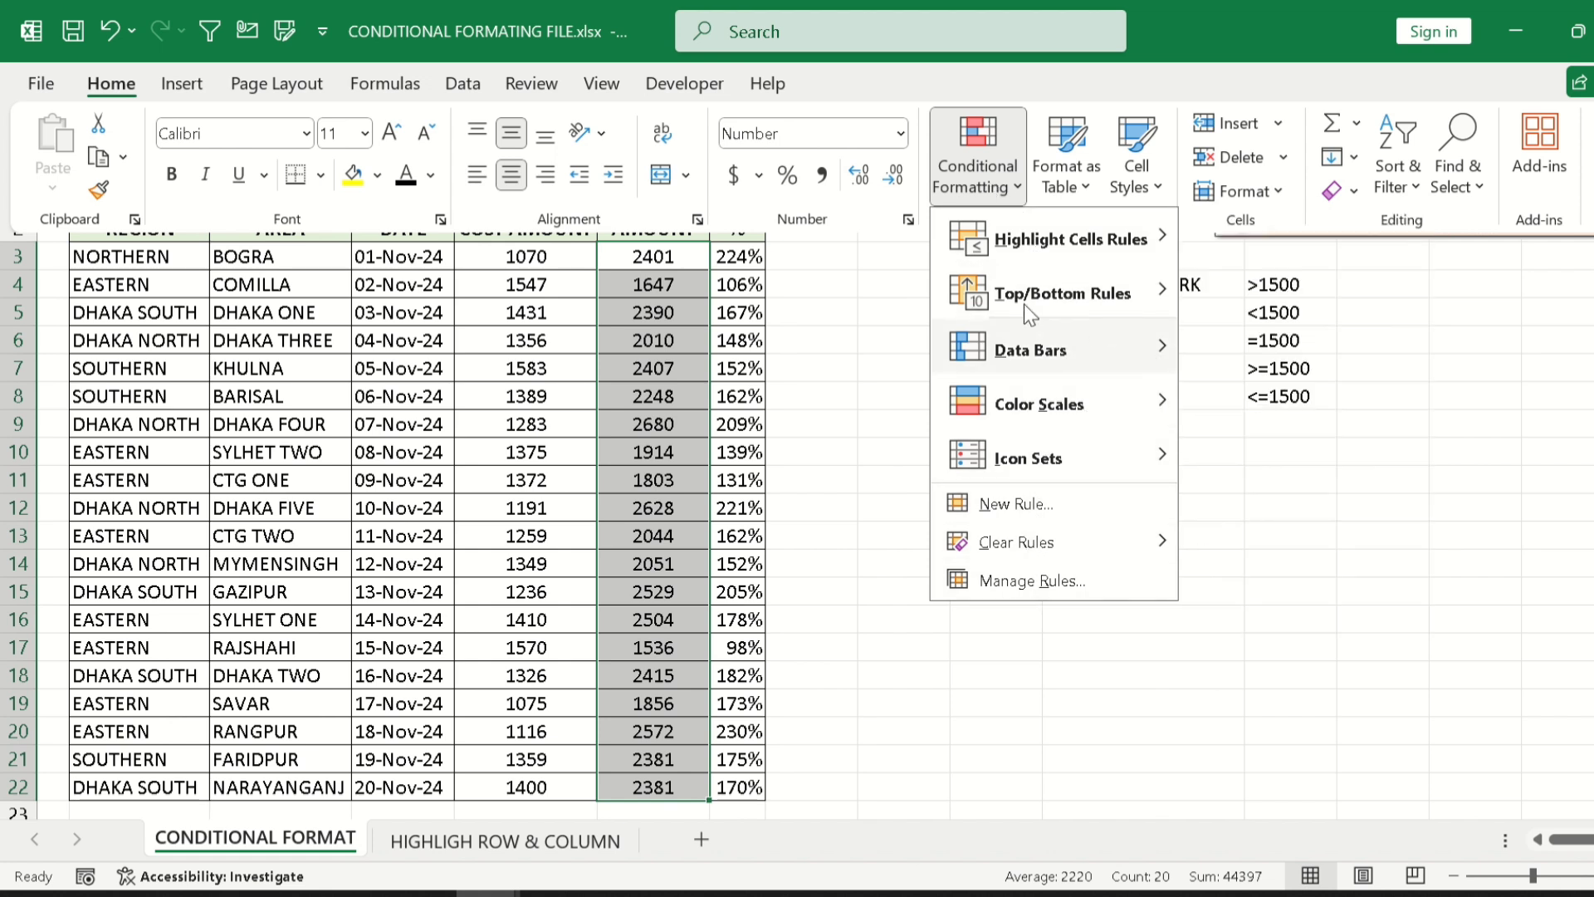
pyautogui.moveTo(1071, 257)
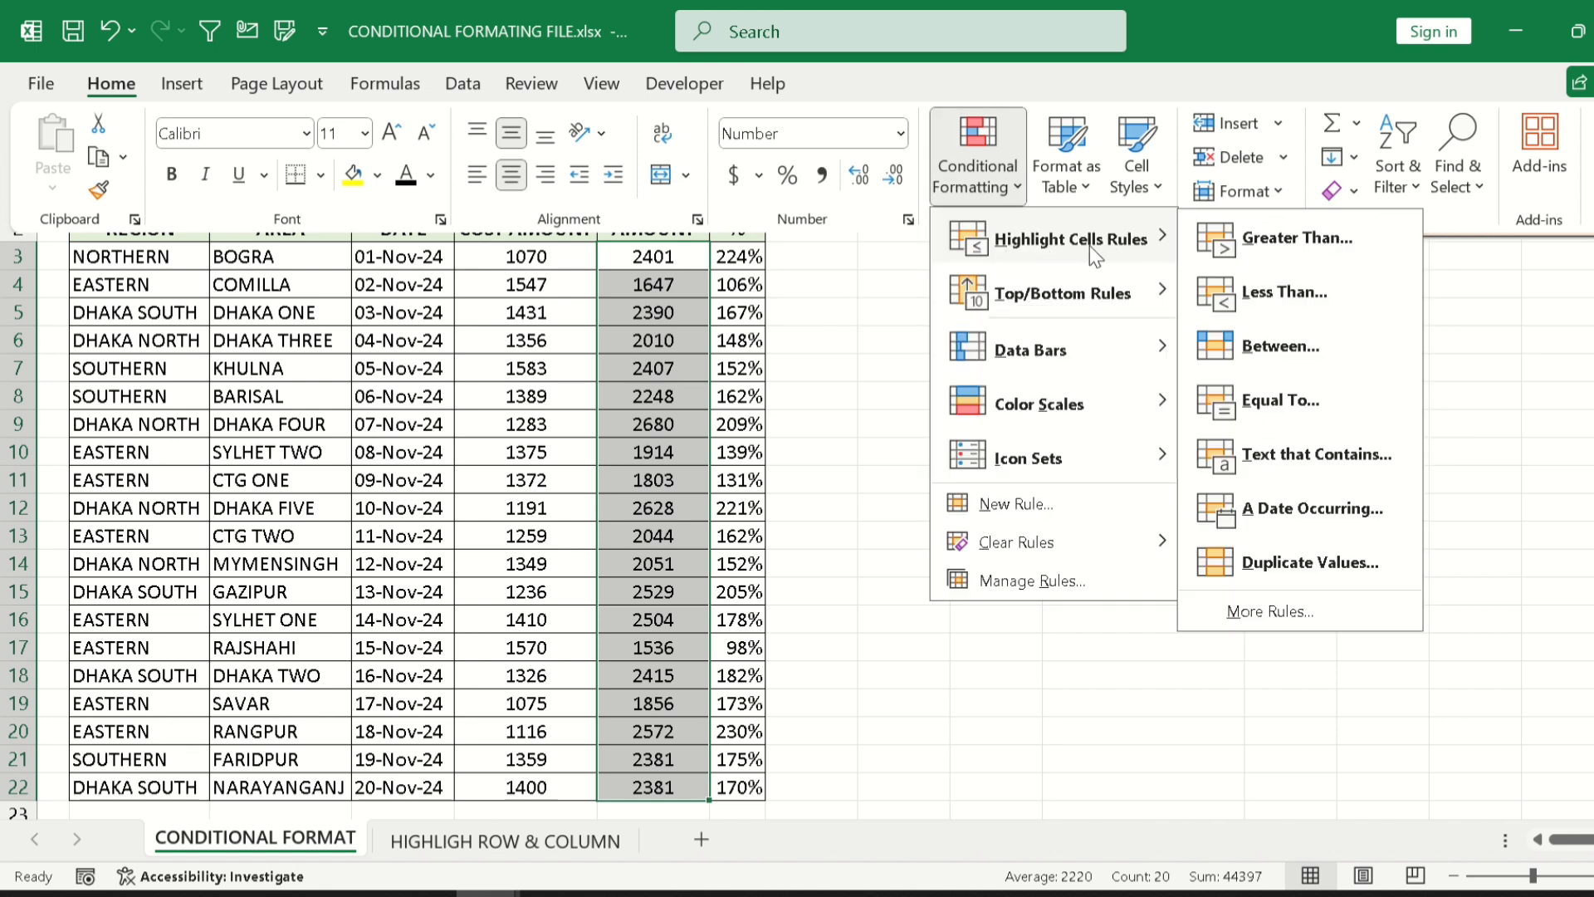
pyautogui.click(1312, 249)
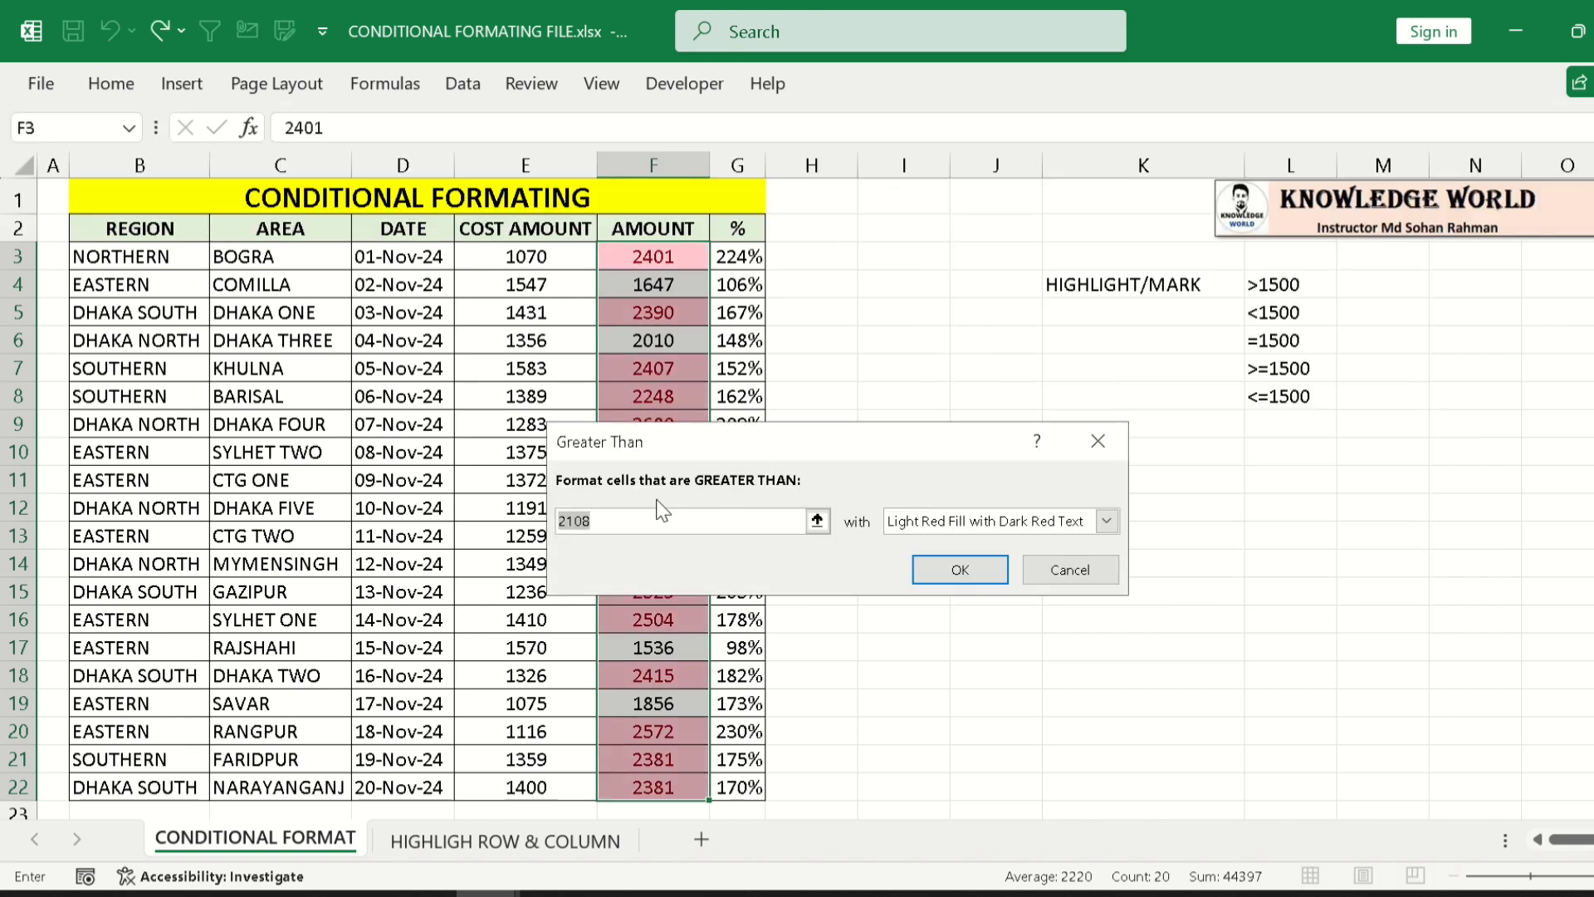
pyautogui.write('1')
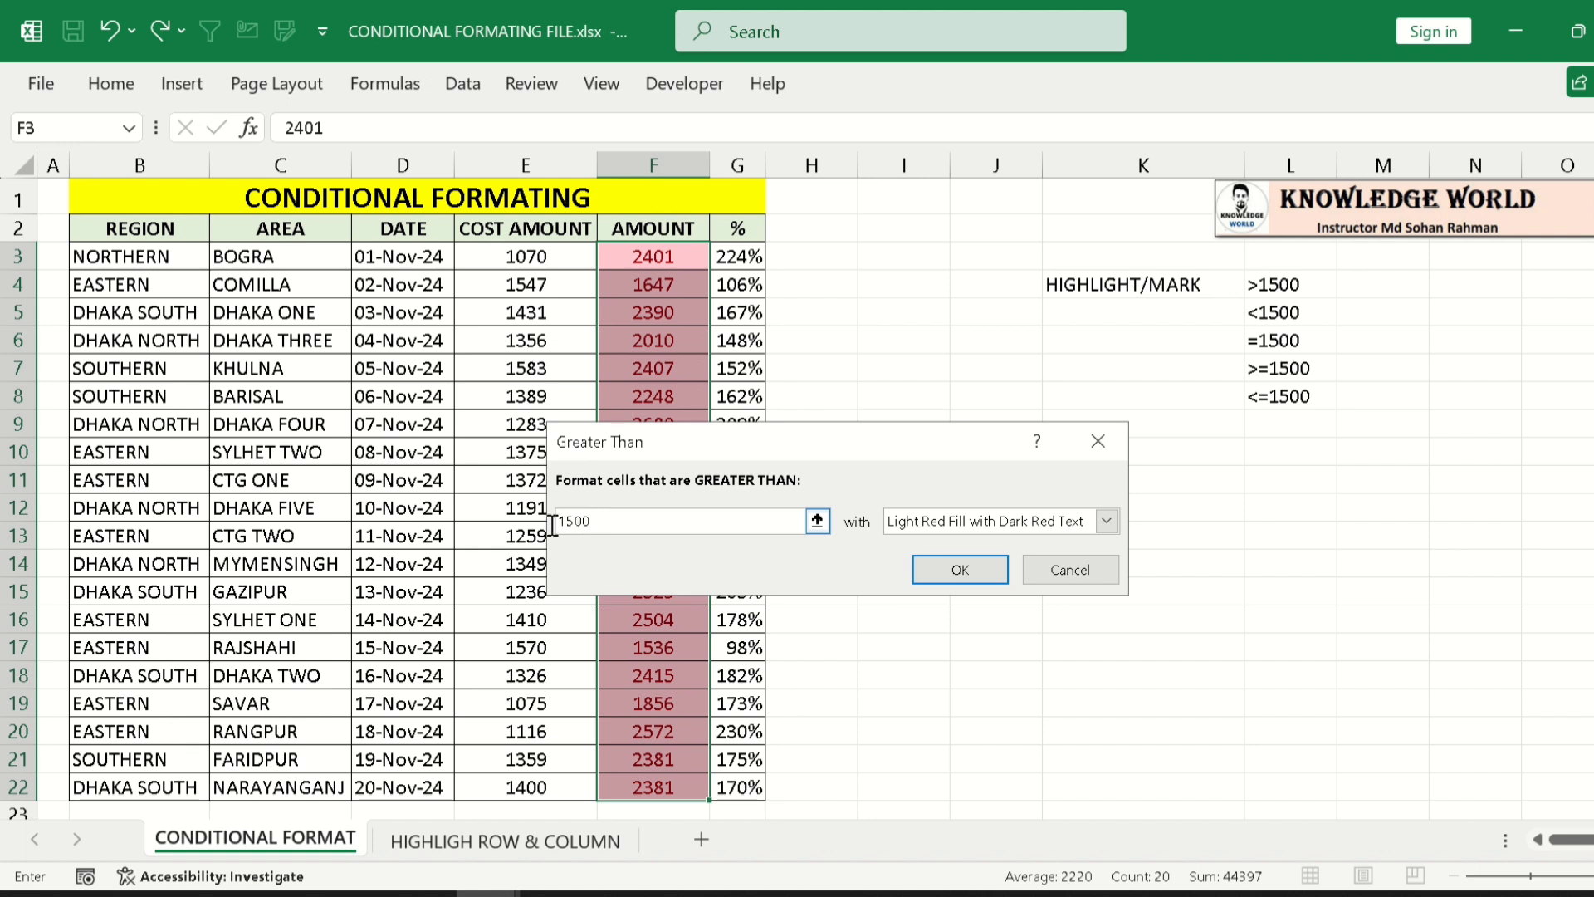
# - Change the threshold of the Greater Than rule to 2000
pyautogui.moveTo(573, 521); pyautogui.dragTo(544, 536)
pyautogui.write('20')
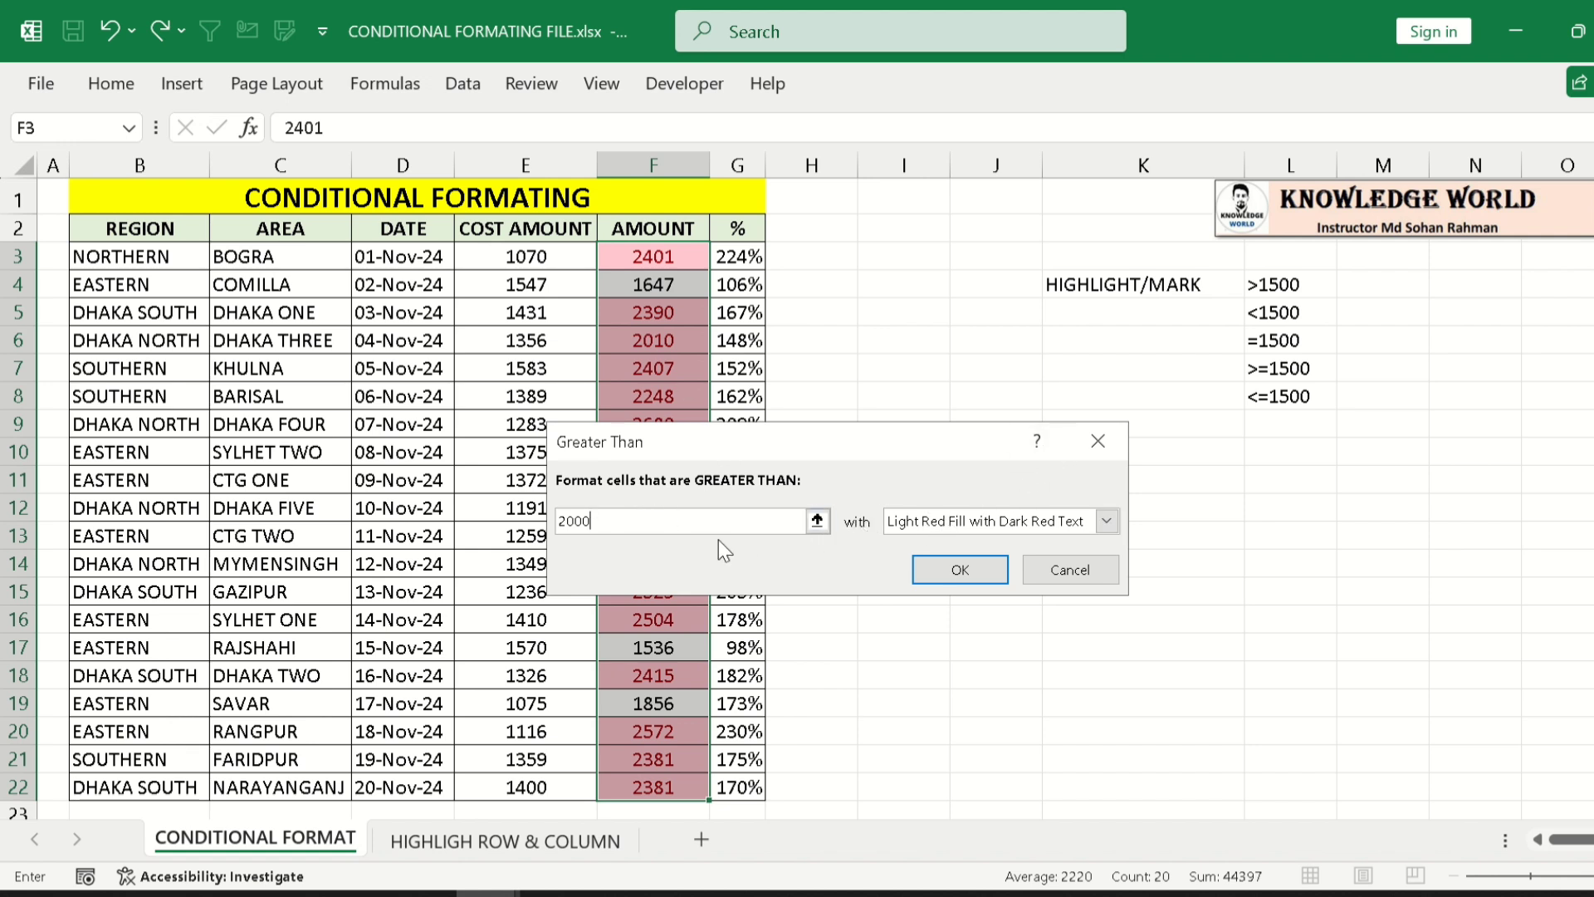
pyautogui.moveTo(624, 525); pyautogui.dragTo(665, 500)
# - Try the Yellow Fill with Dark Yellow Text, Green Fill with Dark Green Text and Red Text presets on the rule
pyautogui.click(1106, 523)
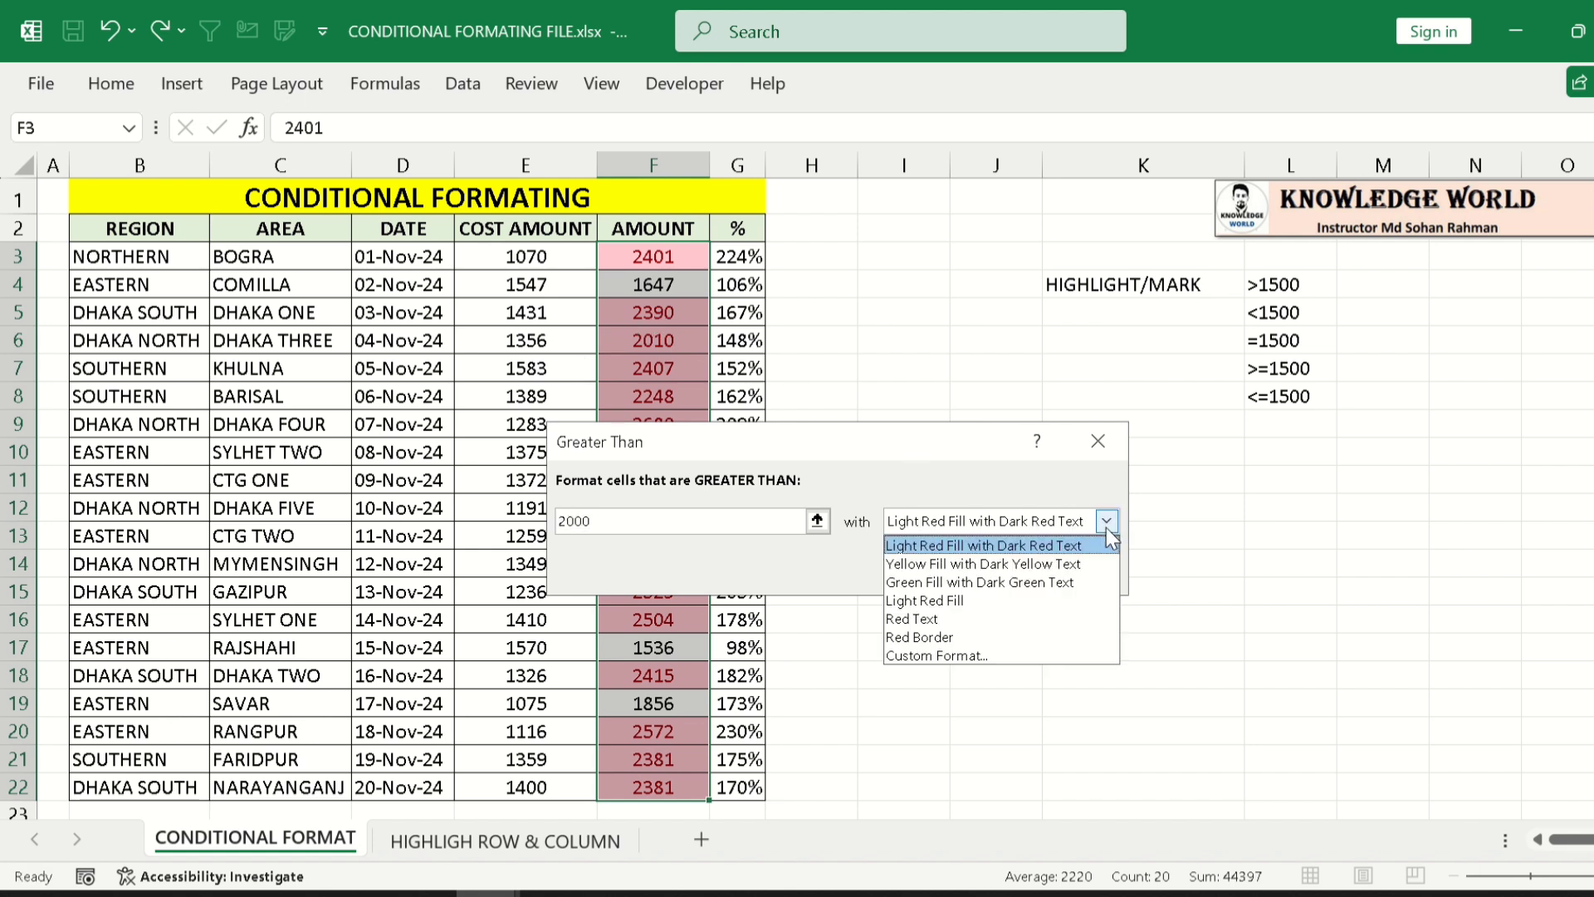
pyautogui.click(998, 563)
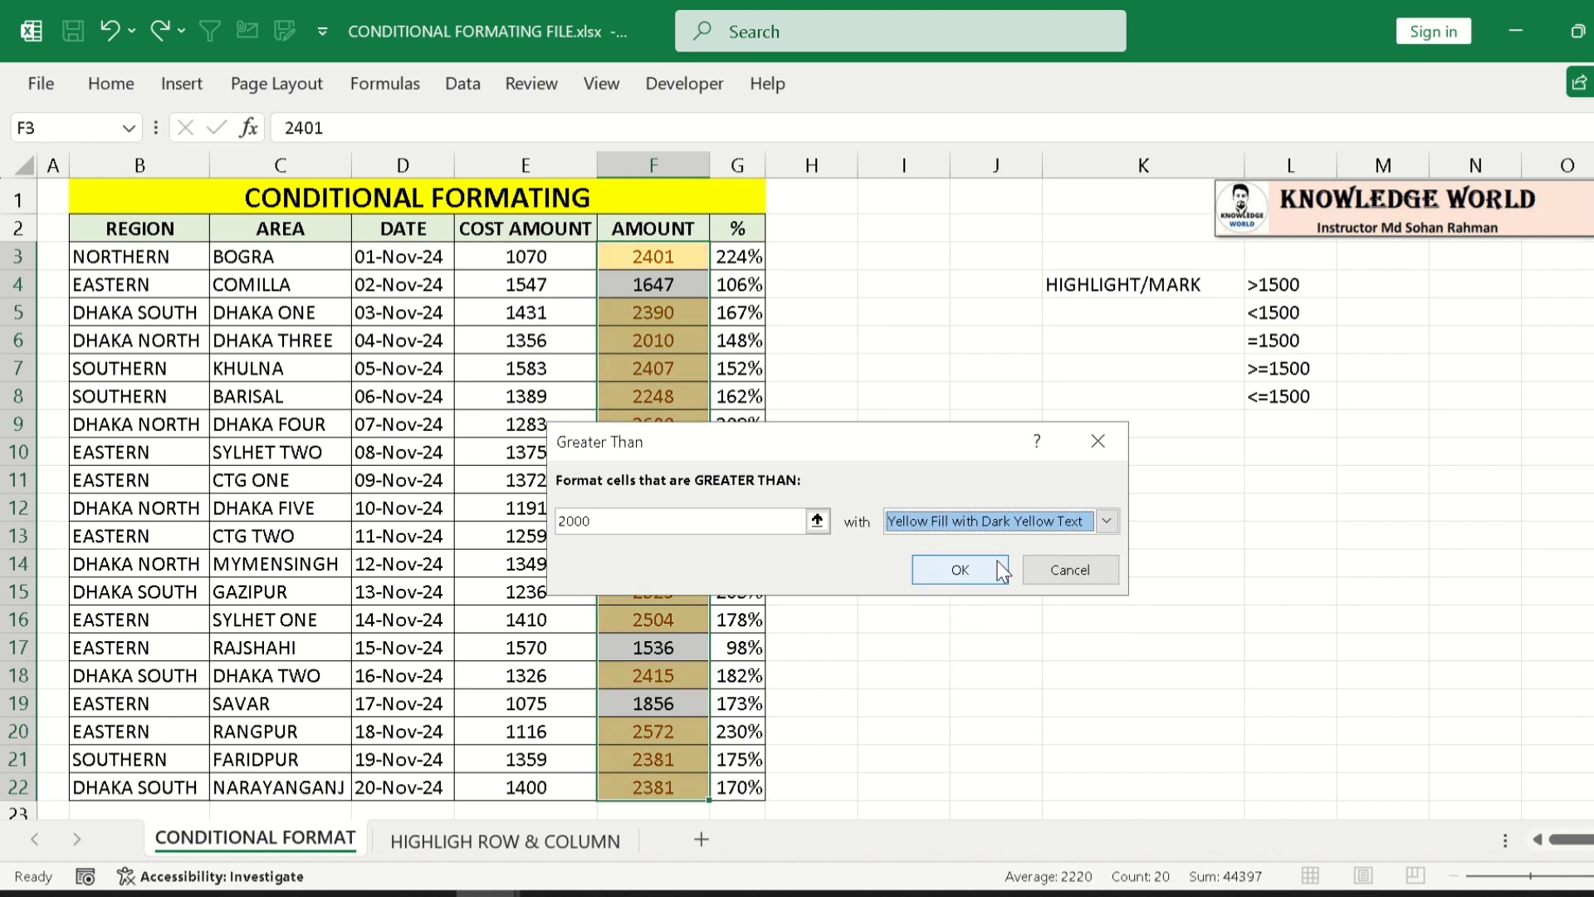
pyautogui.click(1108, 523)
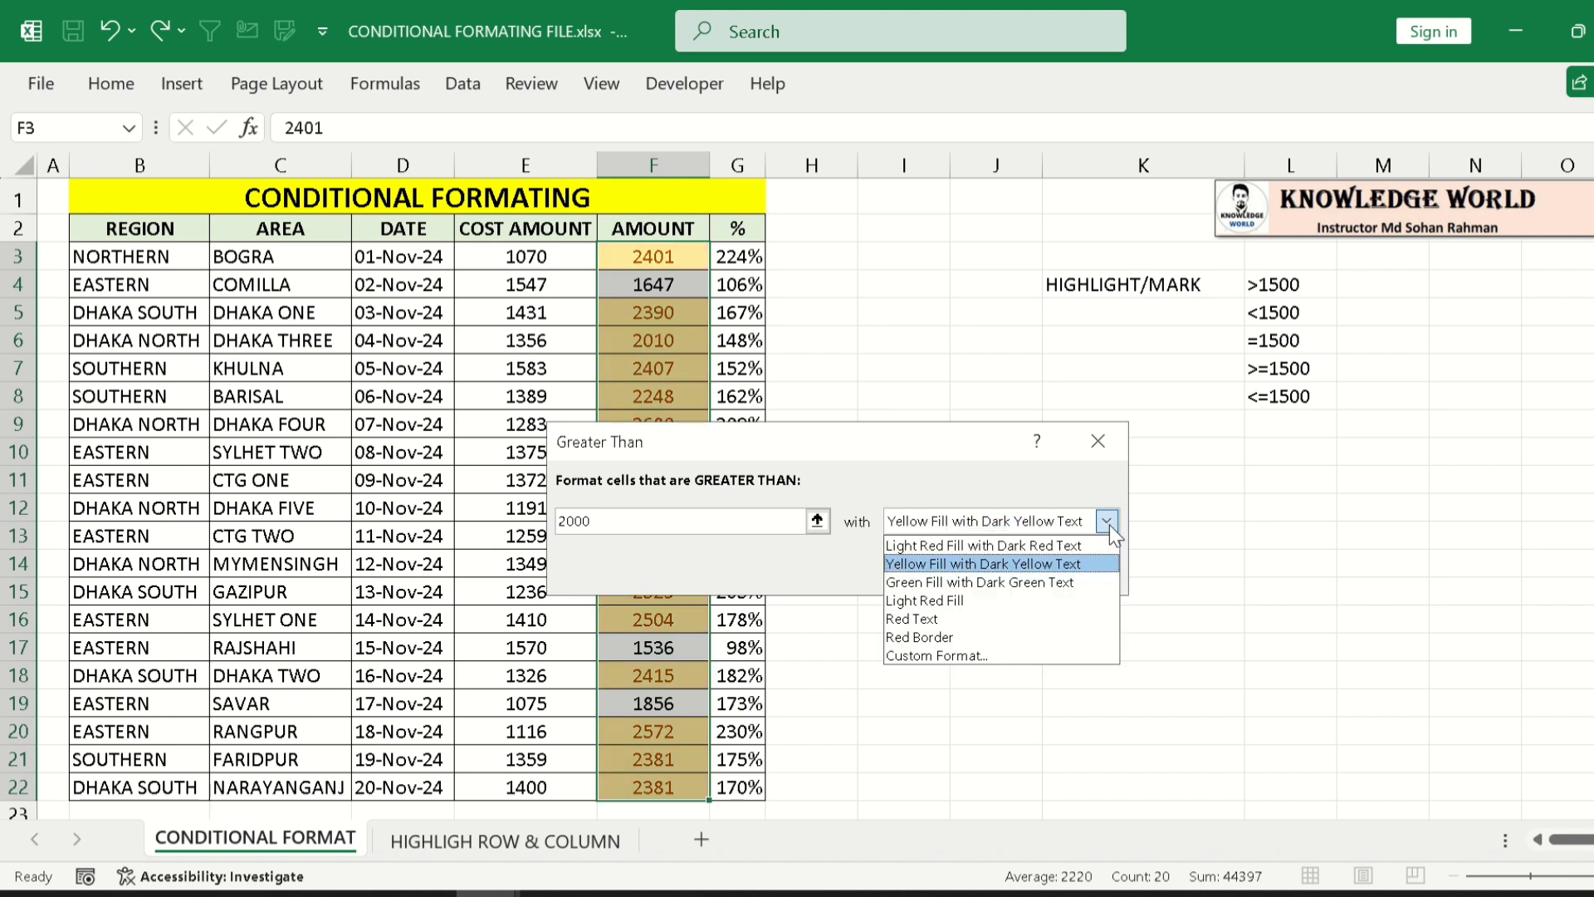
pyautogui.click(1012, 580)
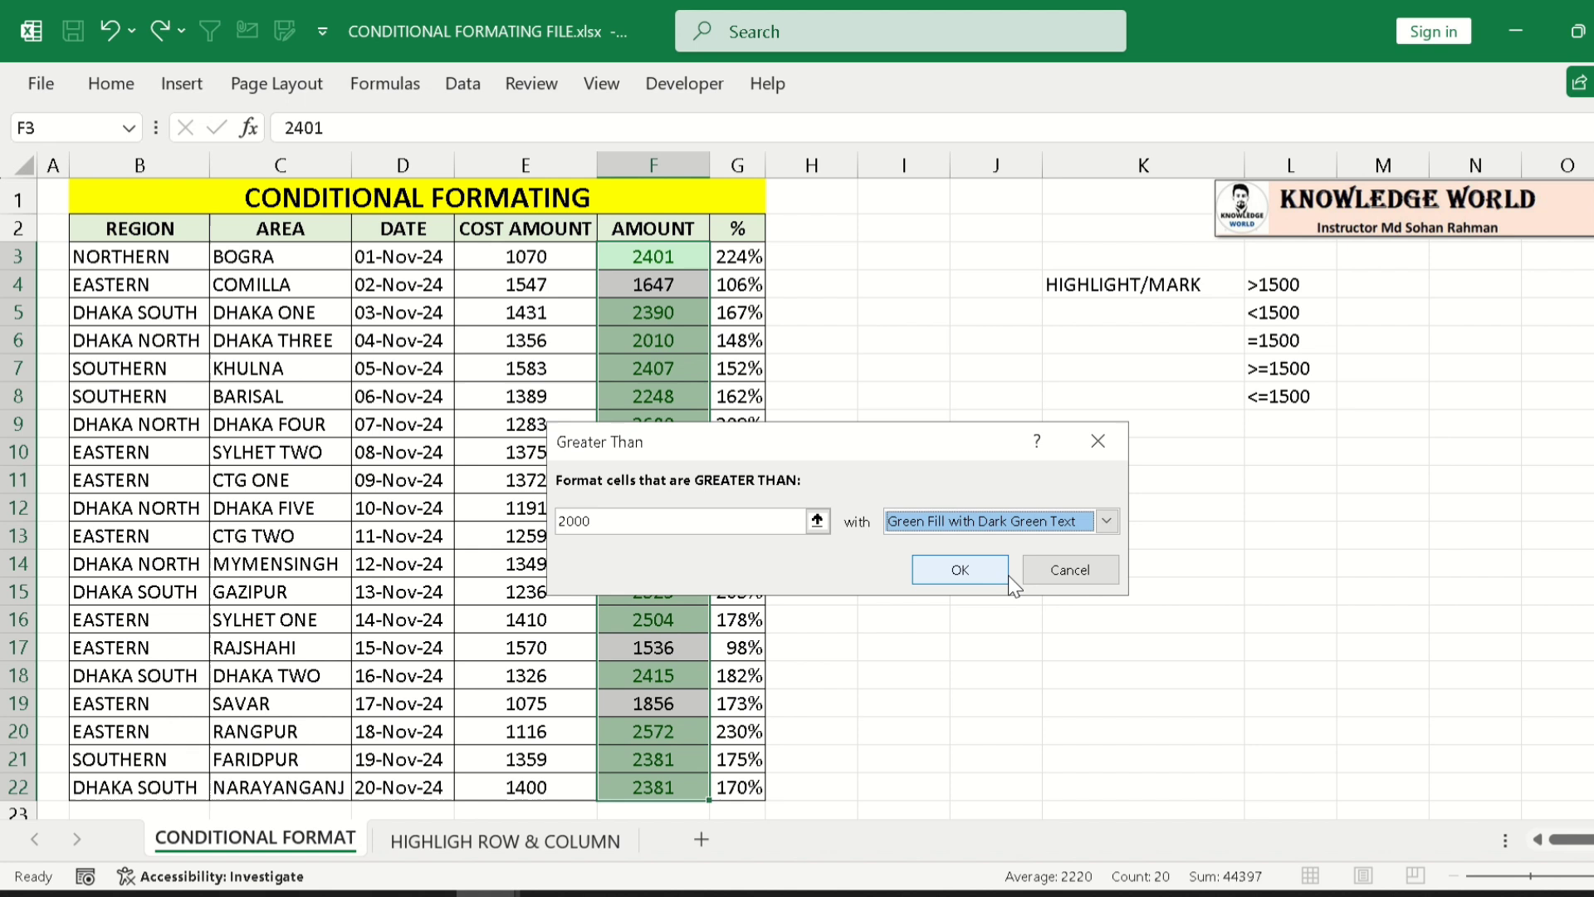
pyautogui.click(1107, 521)
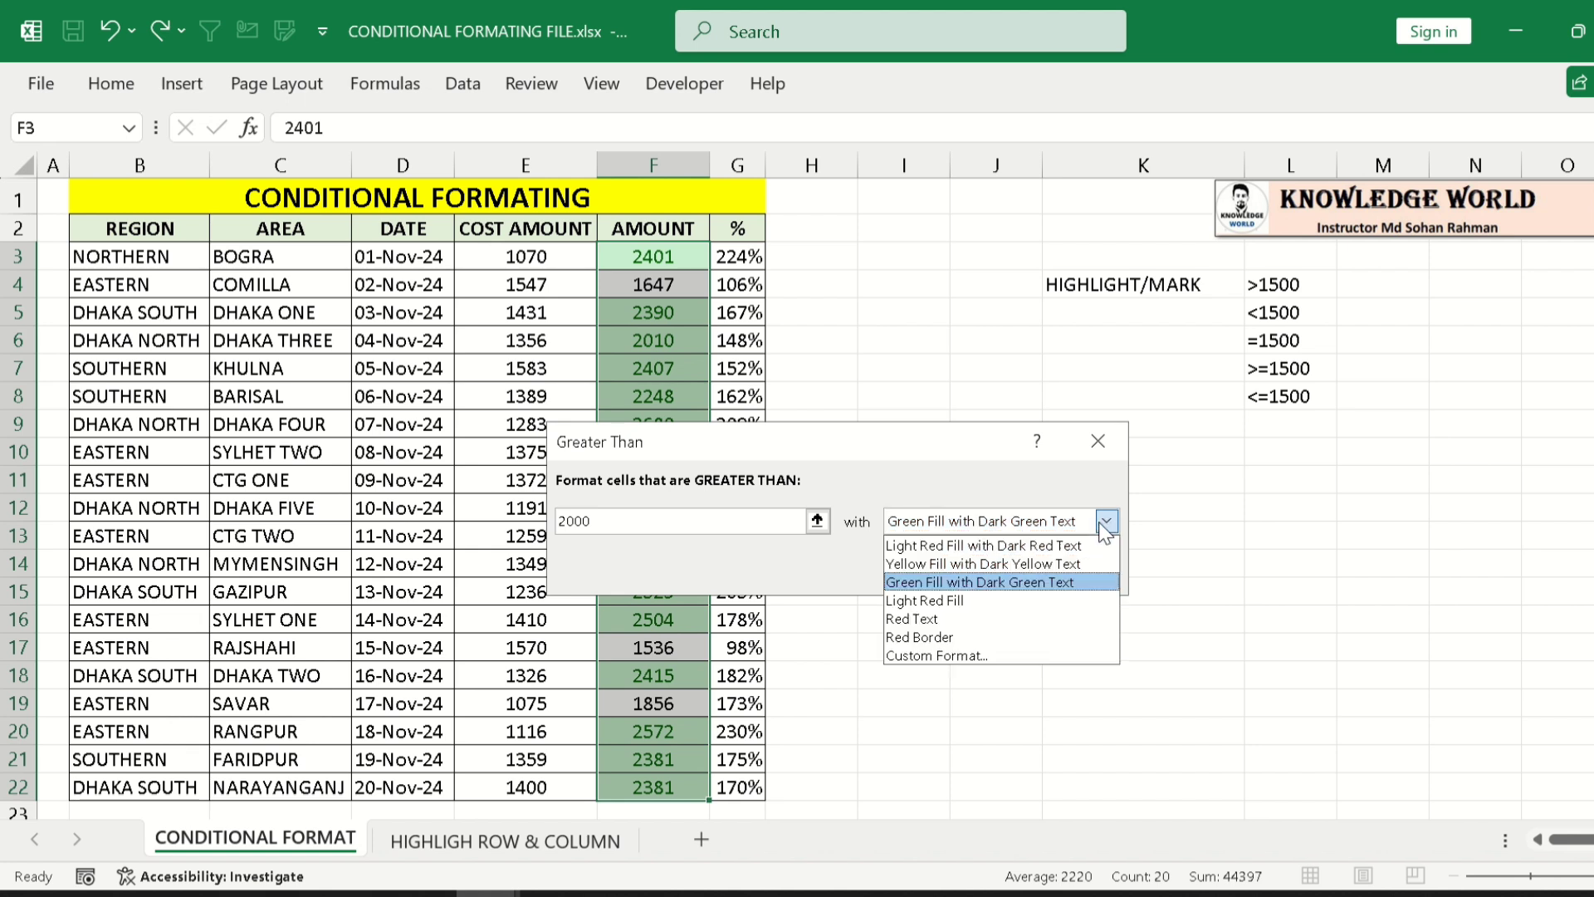
pyautogui.click(963, 616)
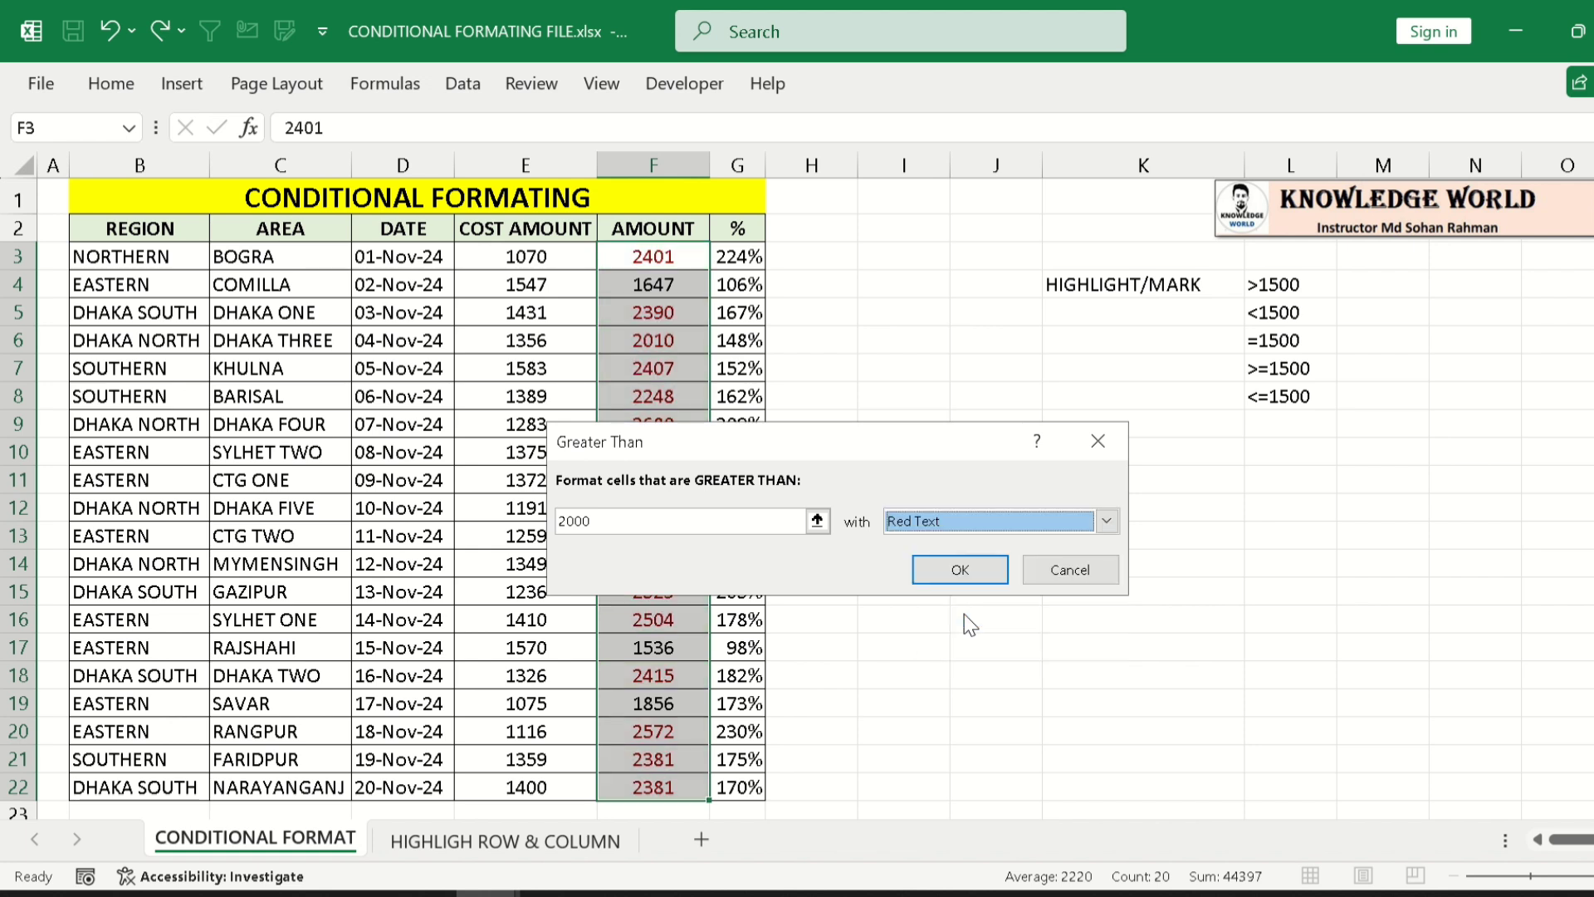
# - Switch the rule to a custom format and go through its Number, Currency and Date number categories
pyautogui.click(1108, 520)
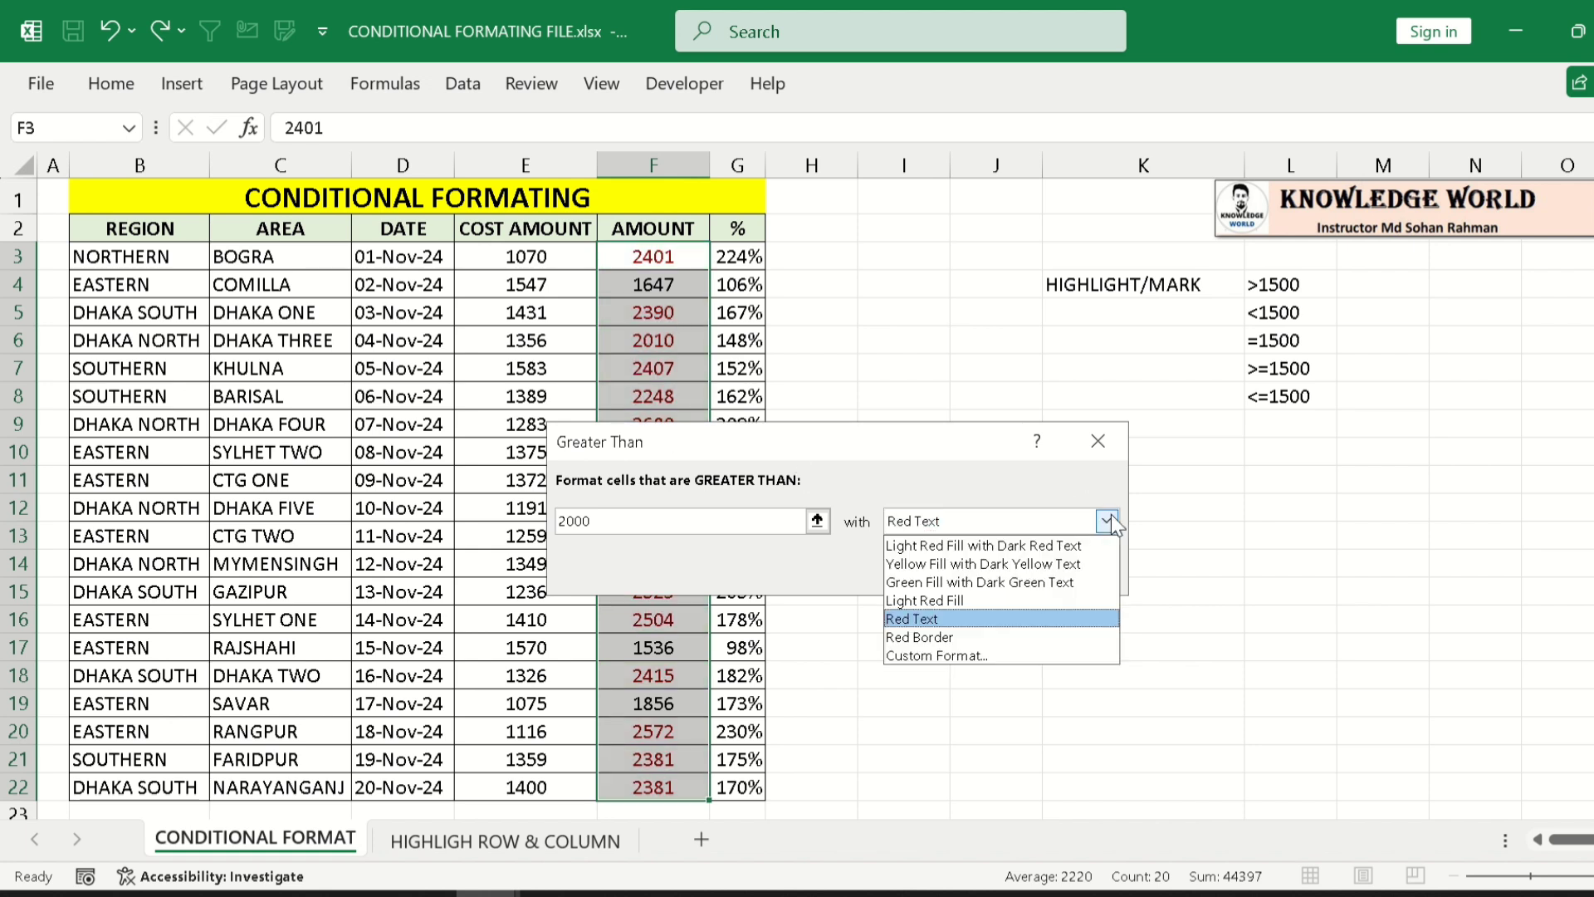
pyautogui.click(951, 658)
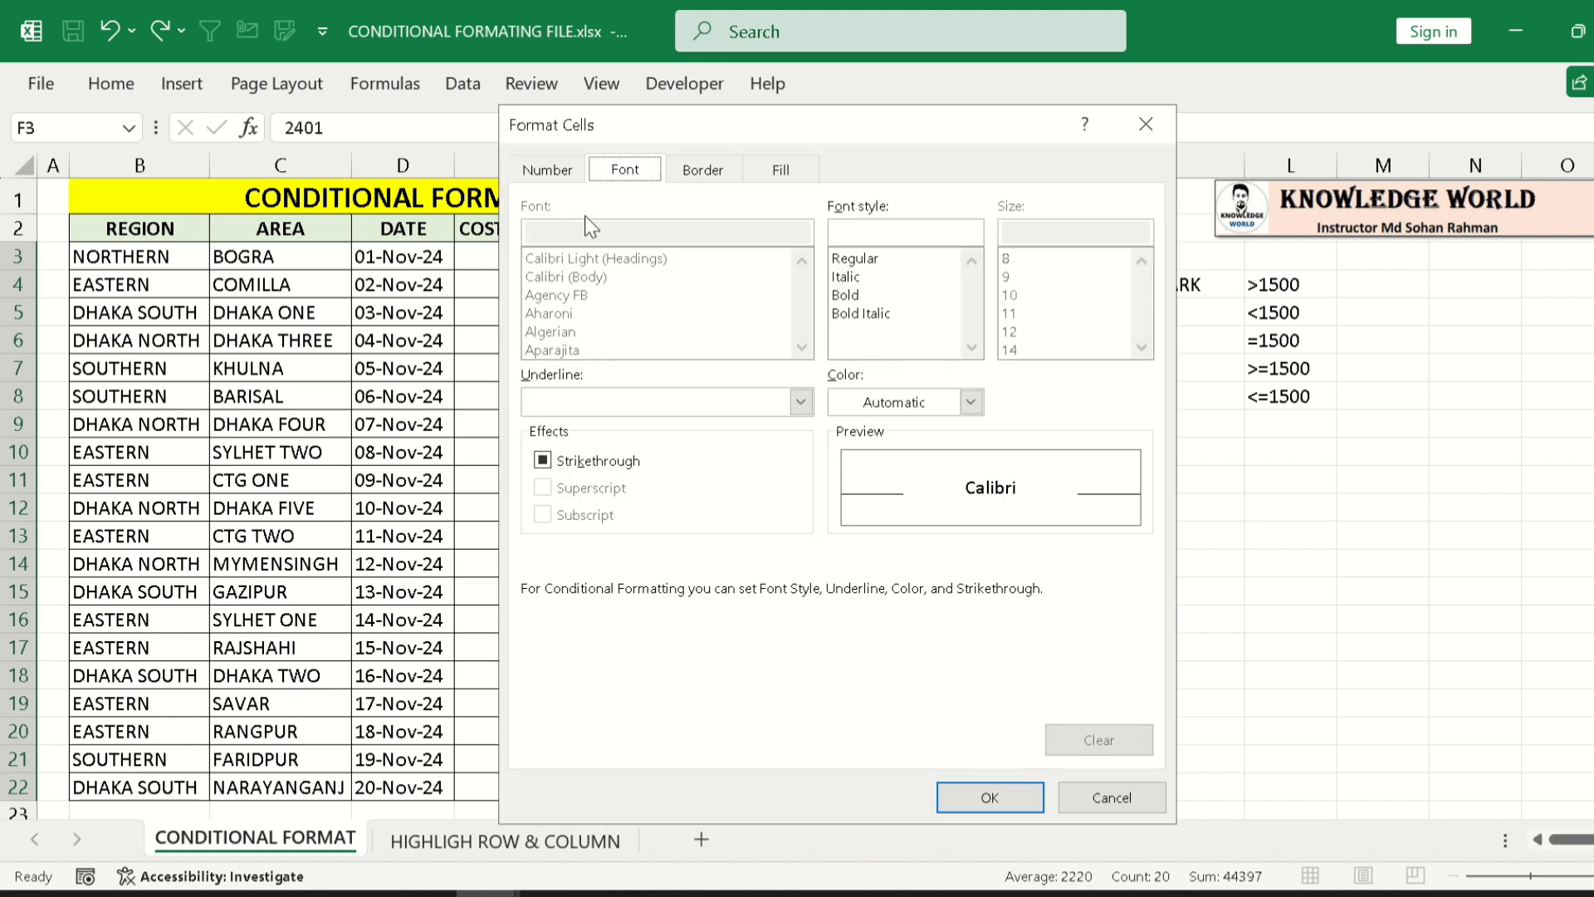
pyautogui.click(561, 176)
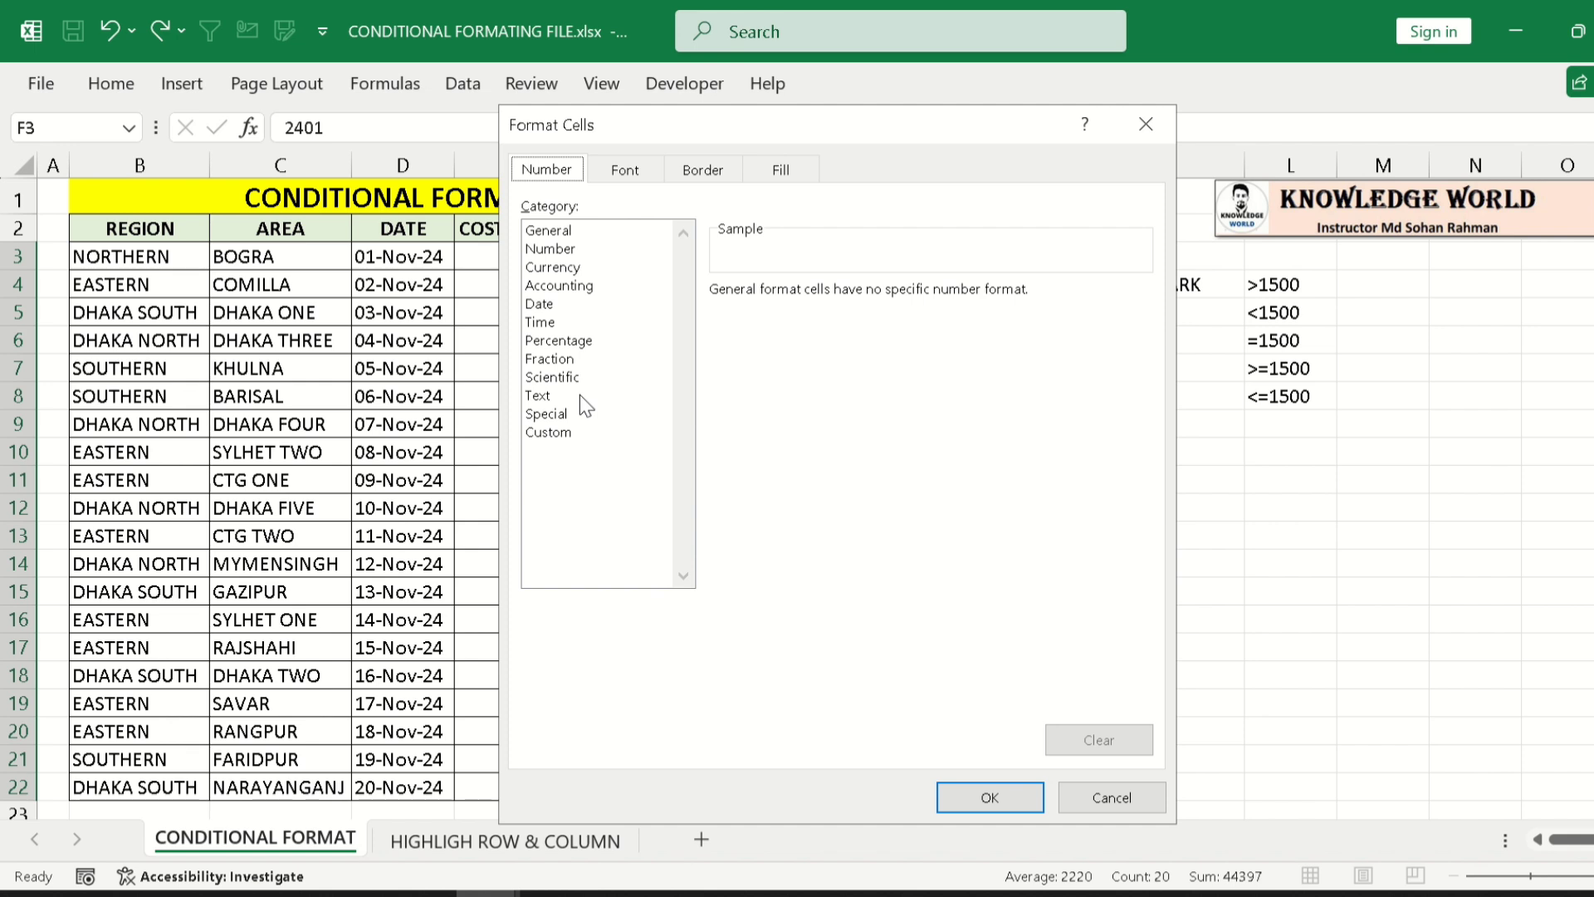
pyautogui.click(571, 249)
pyautogui.click(573, 267)
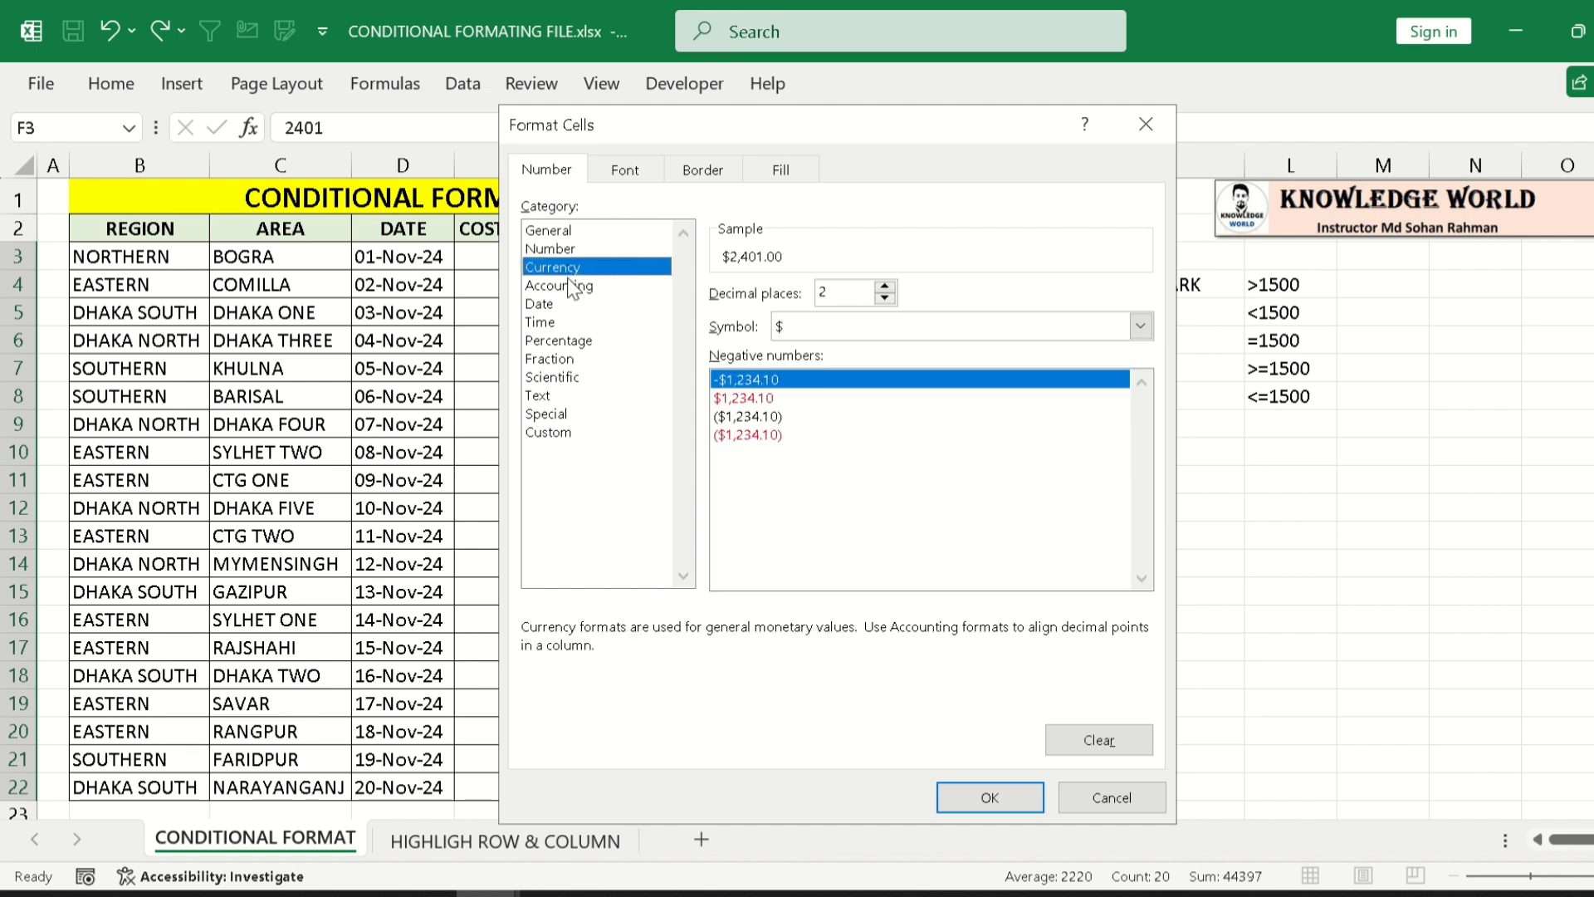
pyautogui.click(557, 306)
# - Set the custom format's font style to Regular and its font color to standard red
pyautogui.click(628, 172)
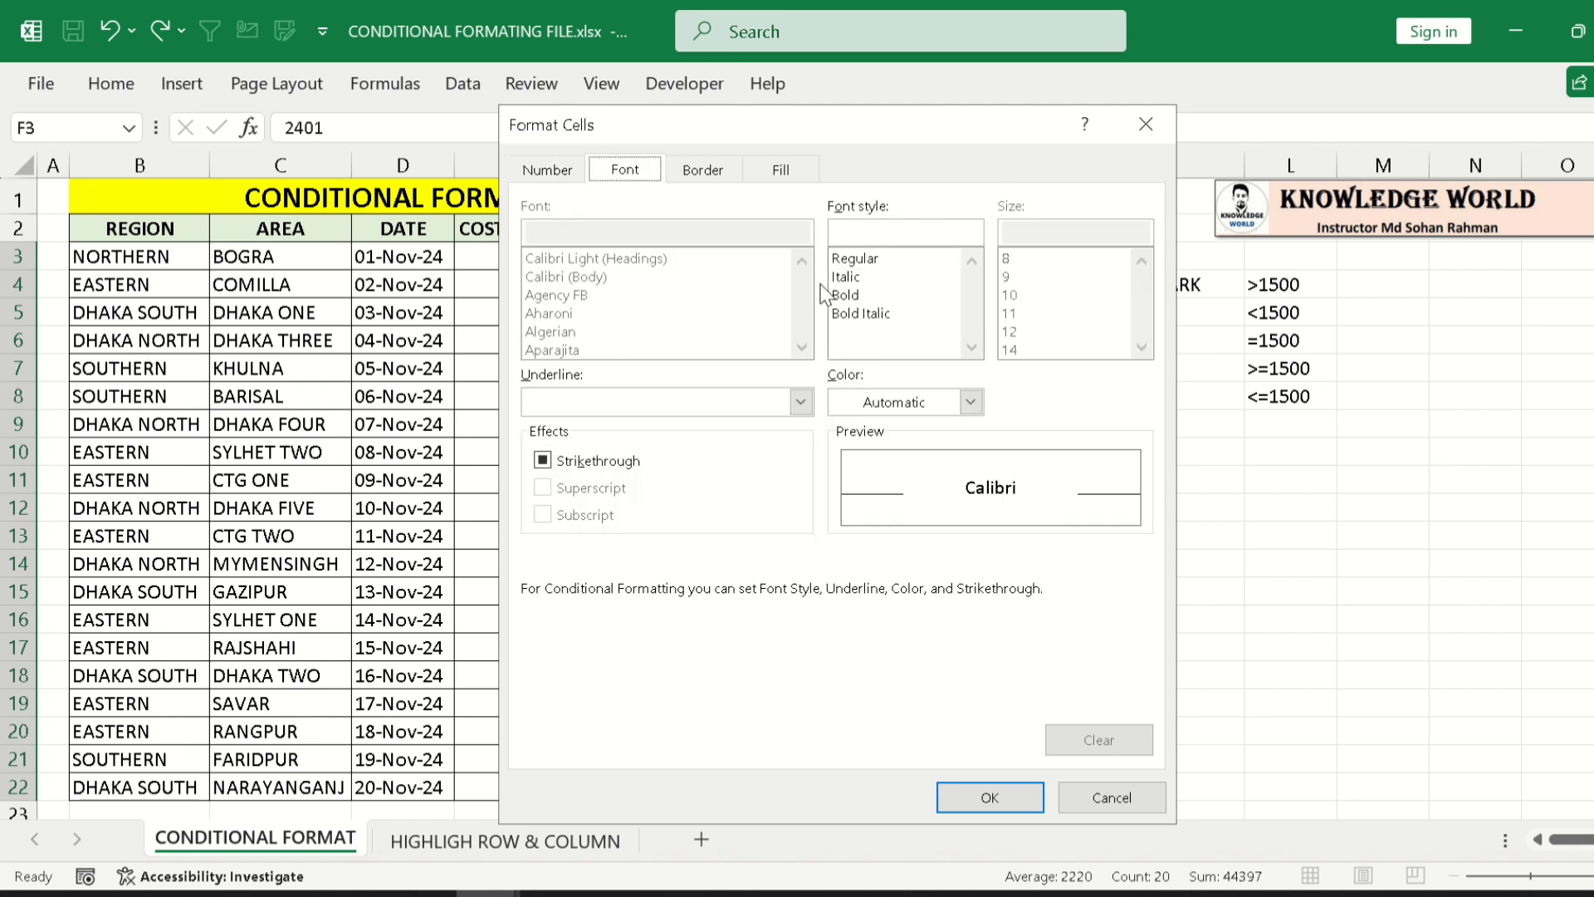
pyautogui.click(859, 294)
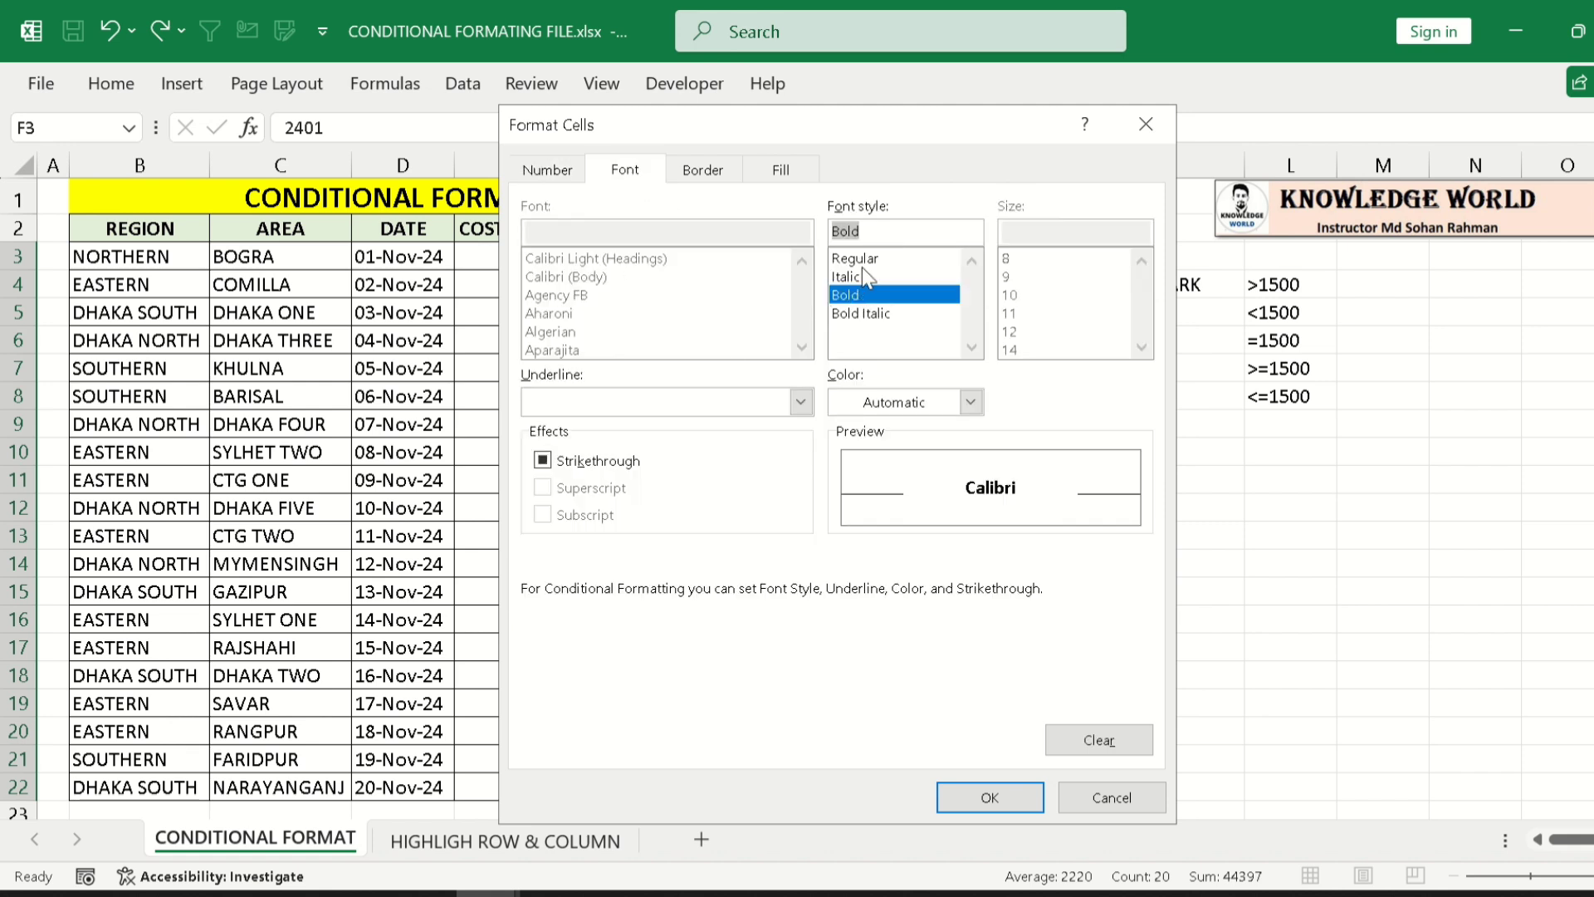
pyautogui.click(863, 264)
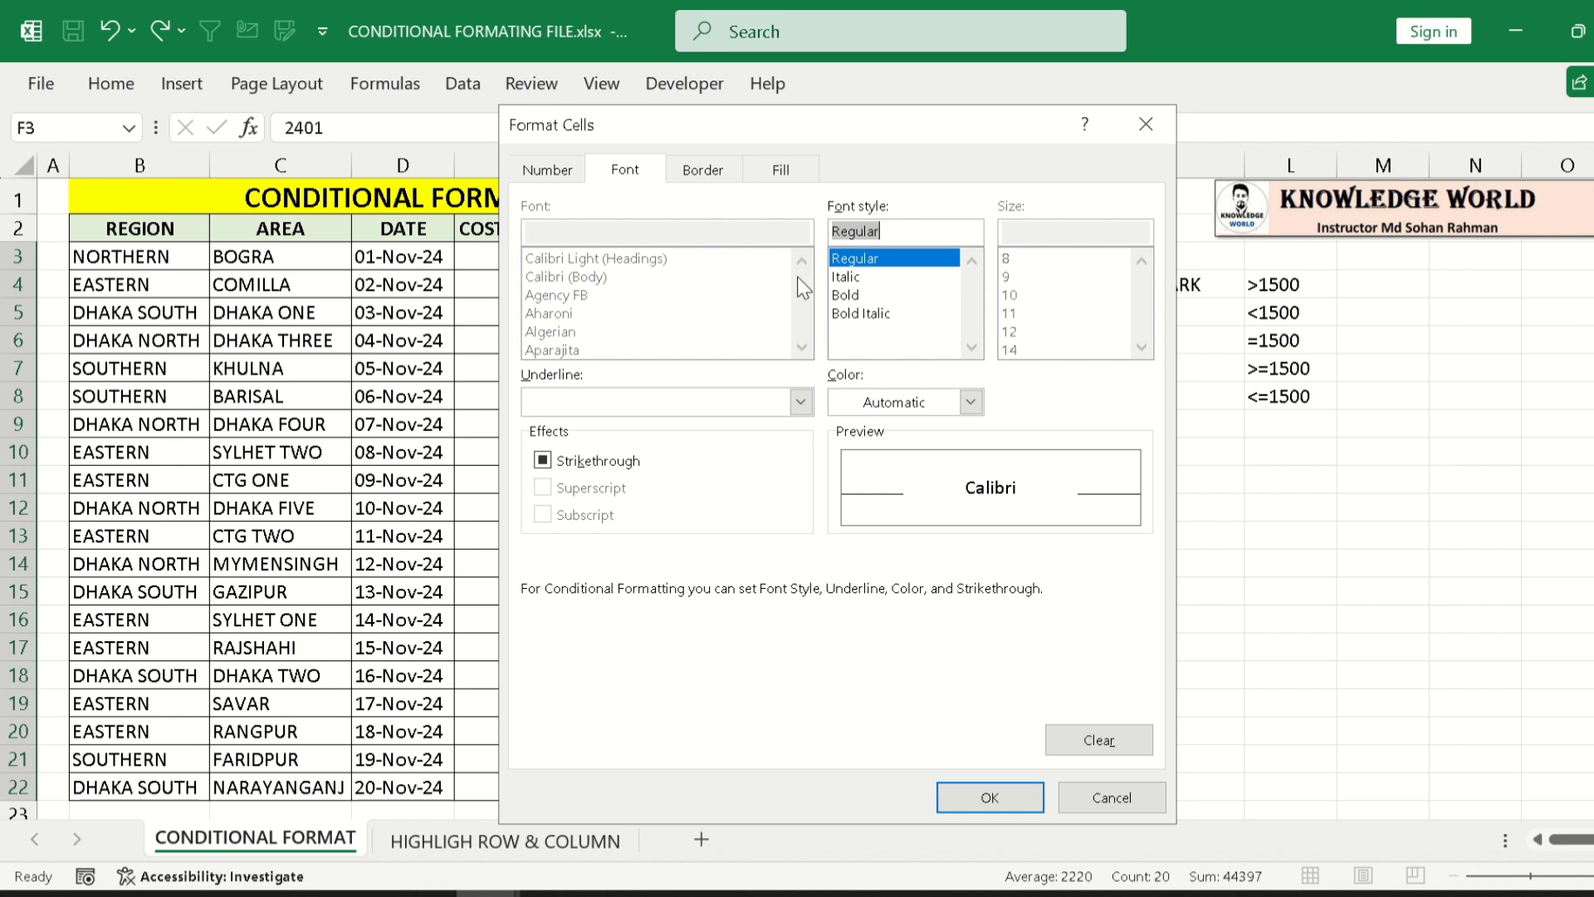
pyautogui.click(801, 402)
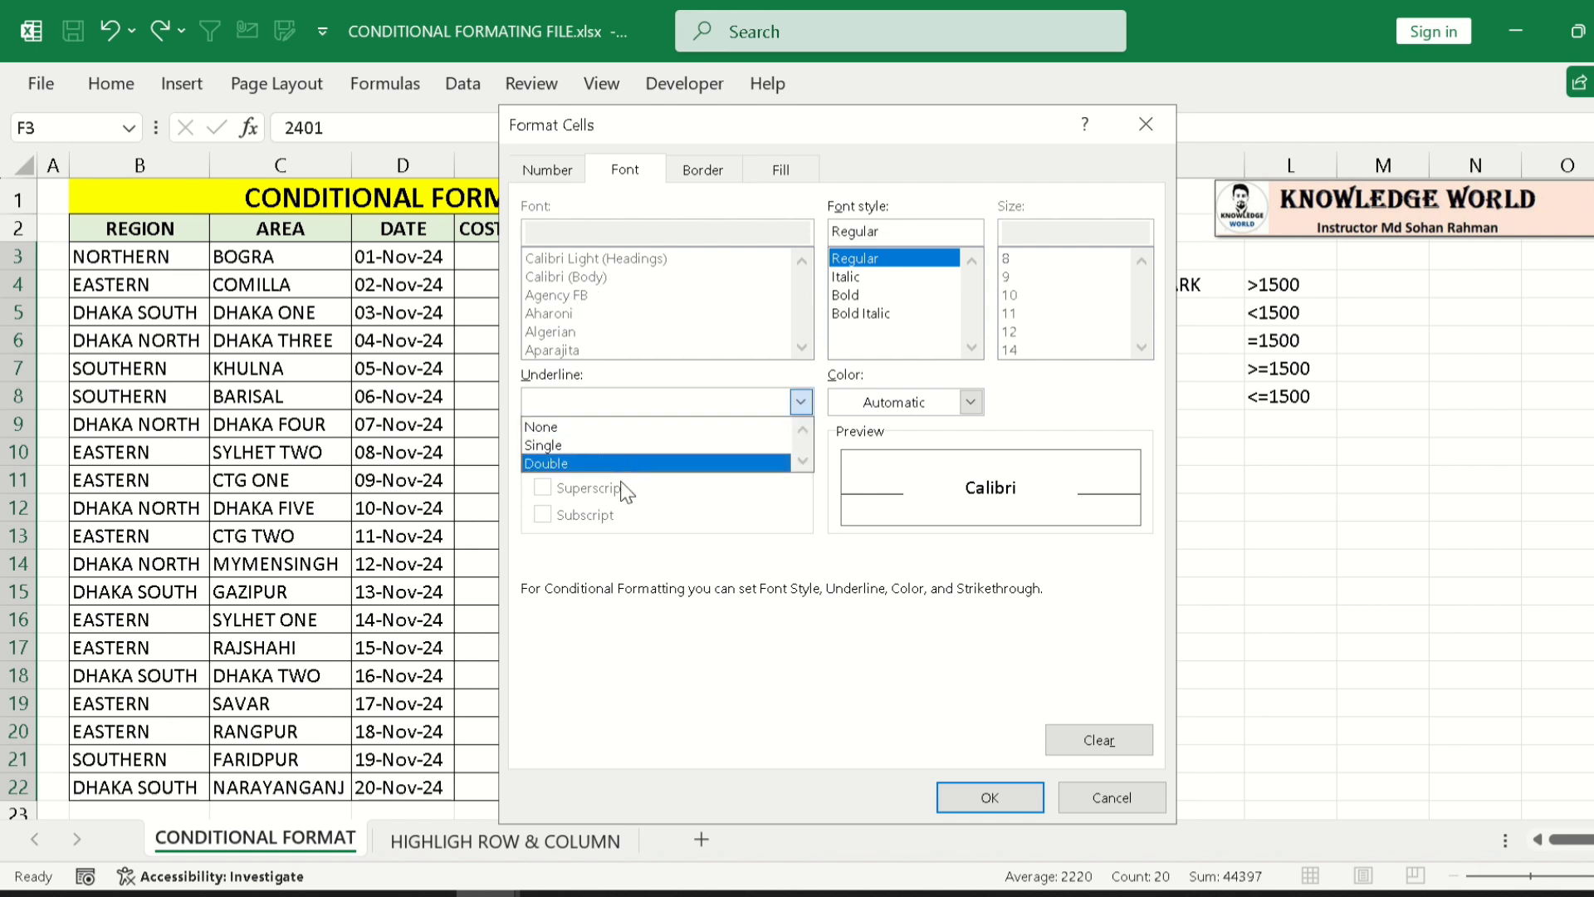
pyautogui.click(968, 398)
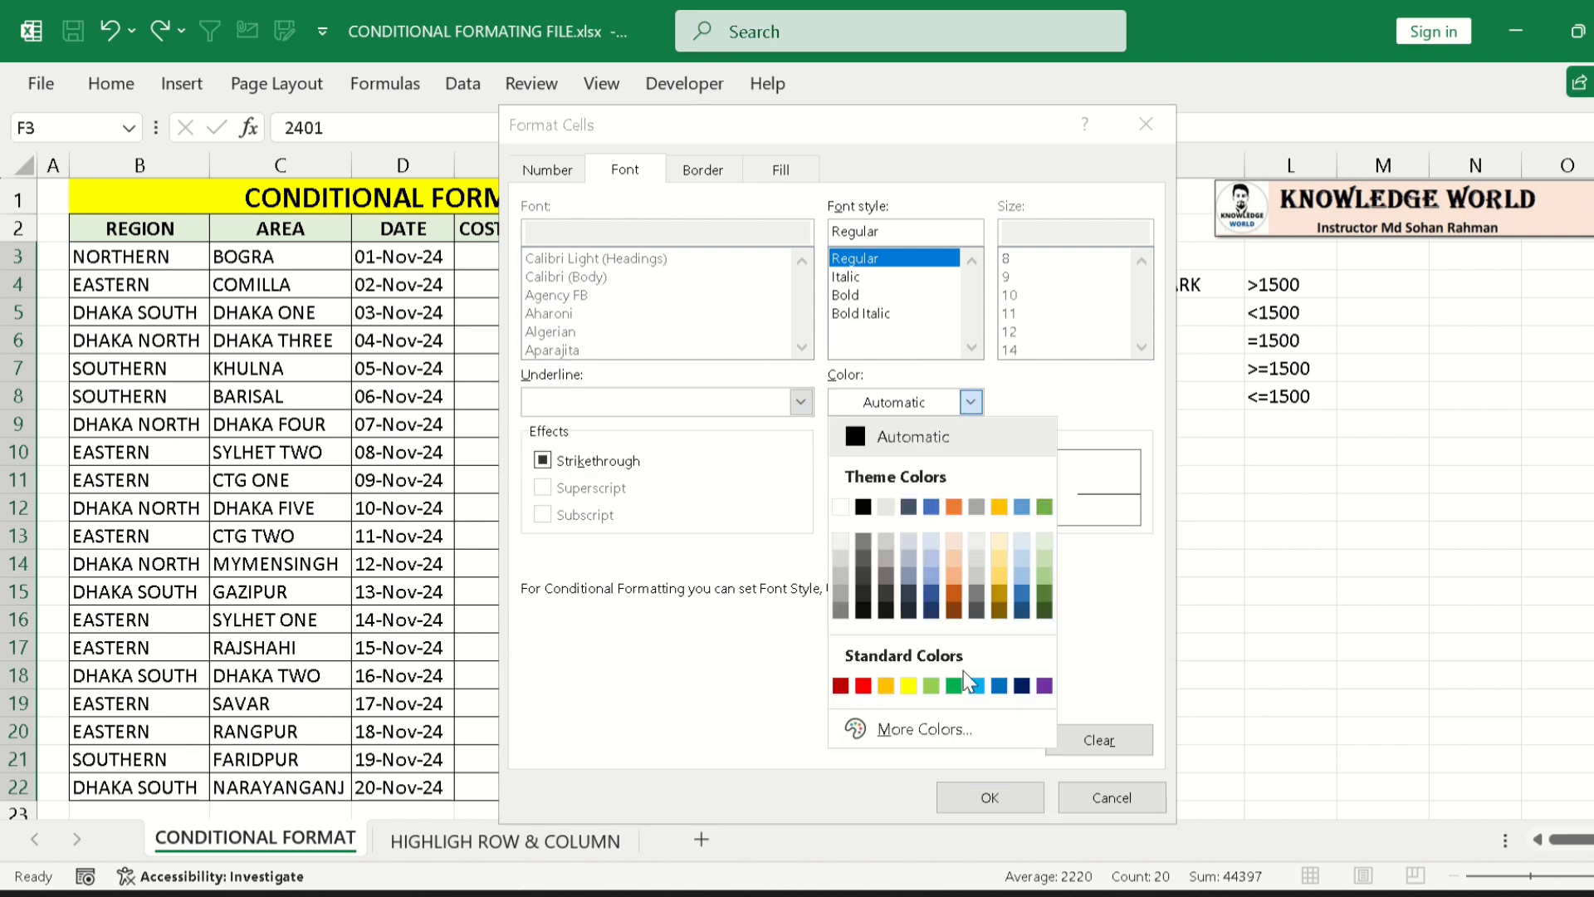
pyautogui.click(859, 684)
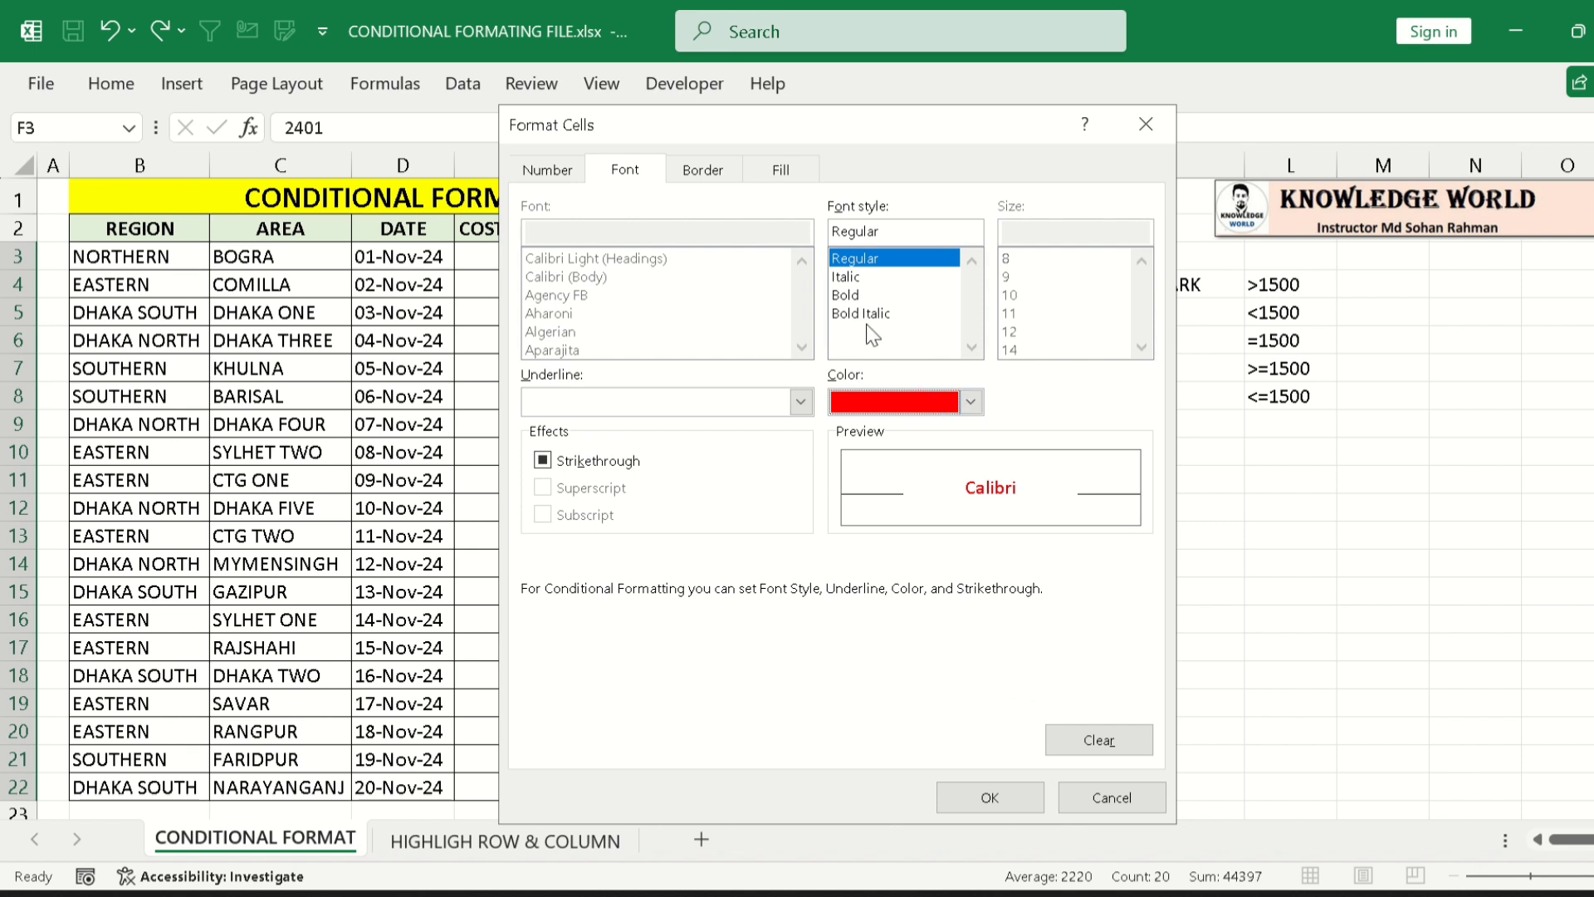
# - Add a thin solid light blue border to all four sides of the cells in the custom format
pyautogui.click(704, 170)
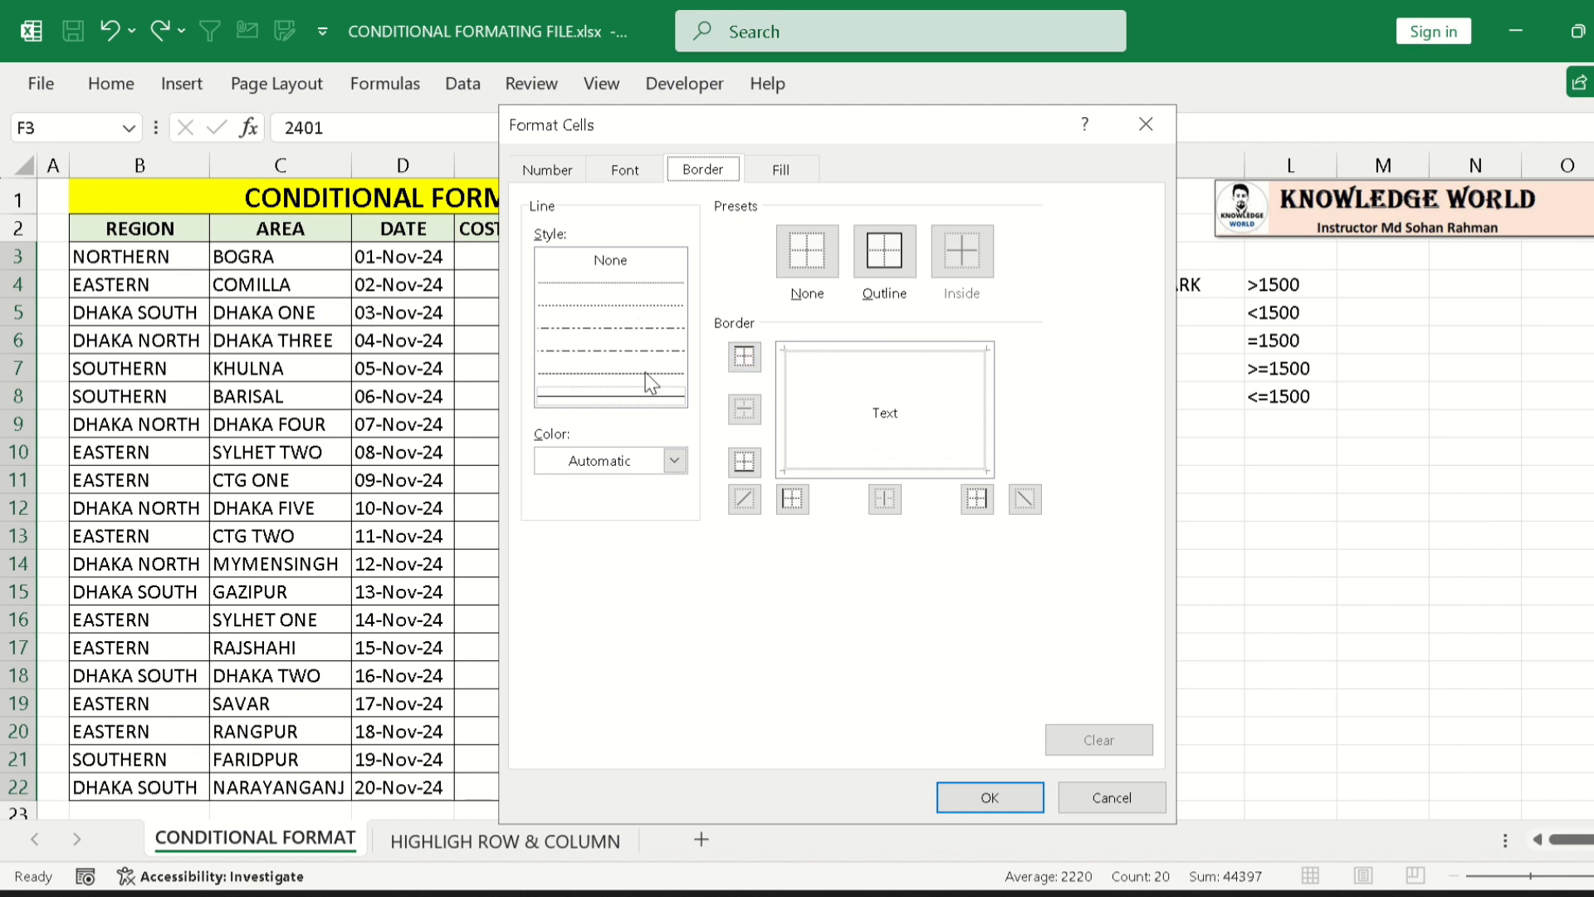
pyautogui.click(674, 461)
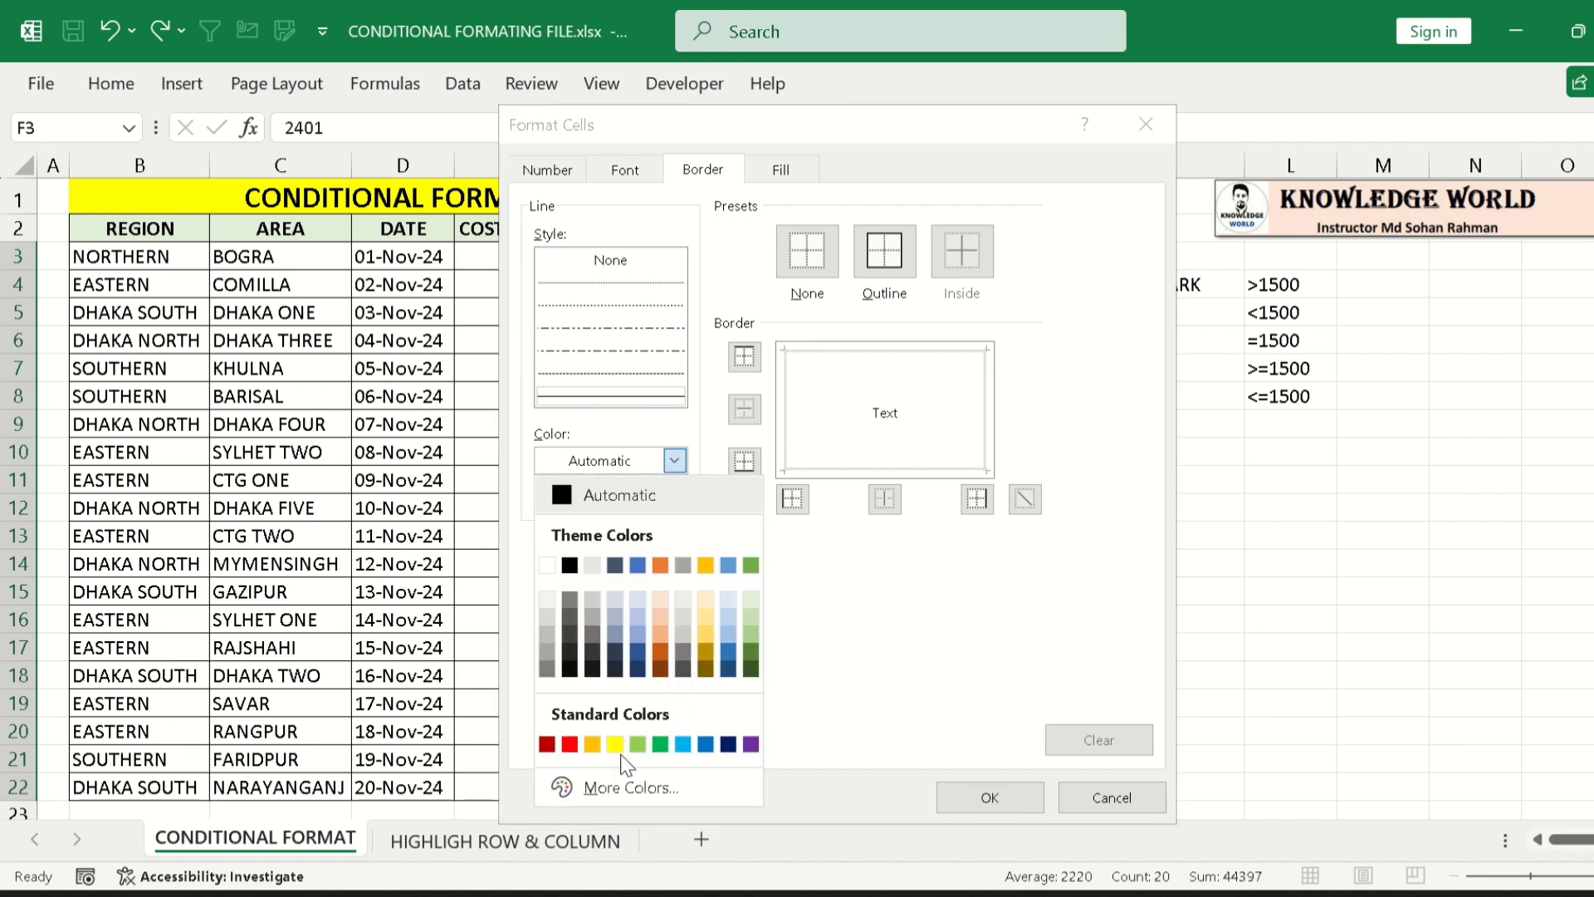
pyautogui.click(683, 744)
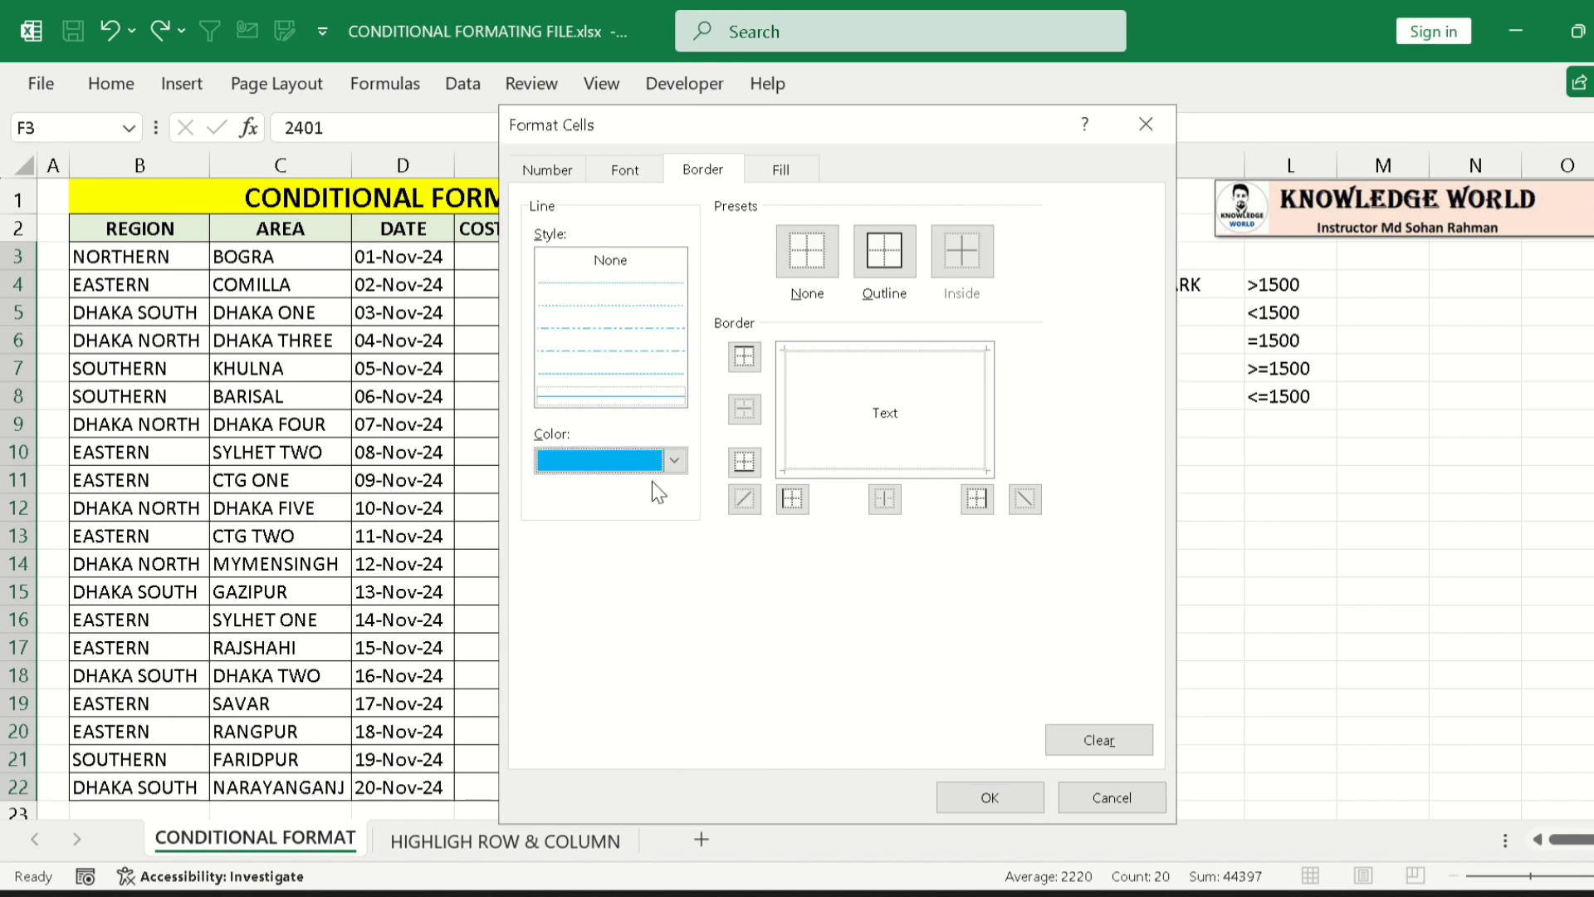
pyautogui.click(611, 396)
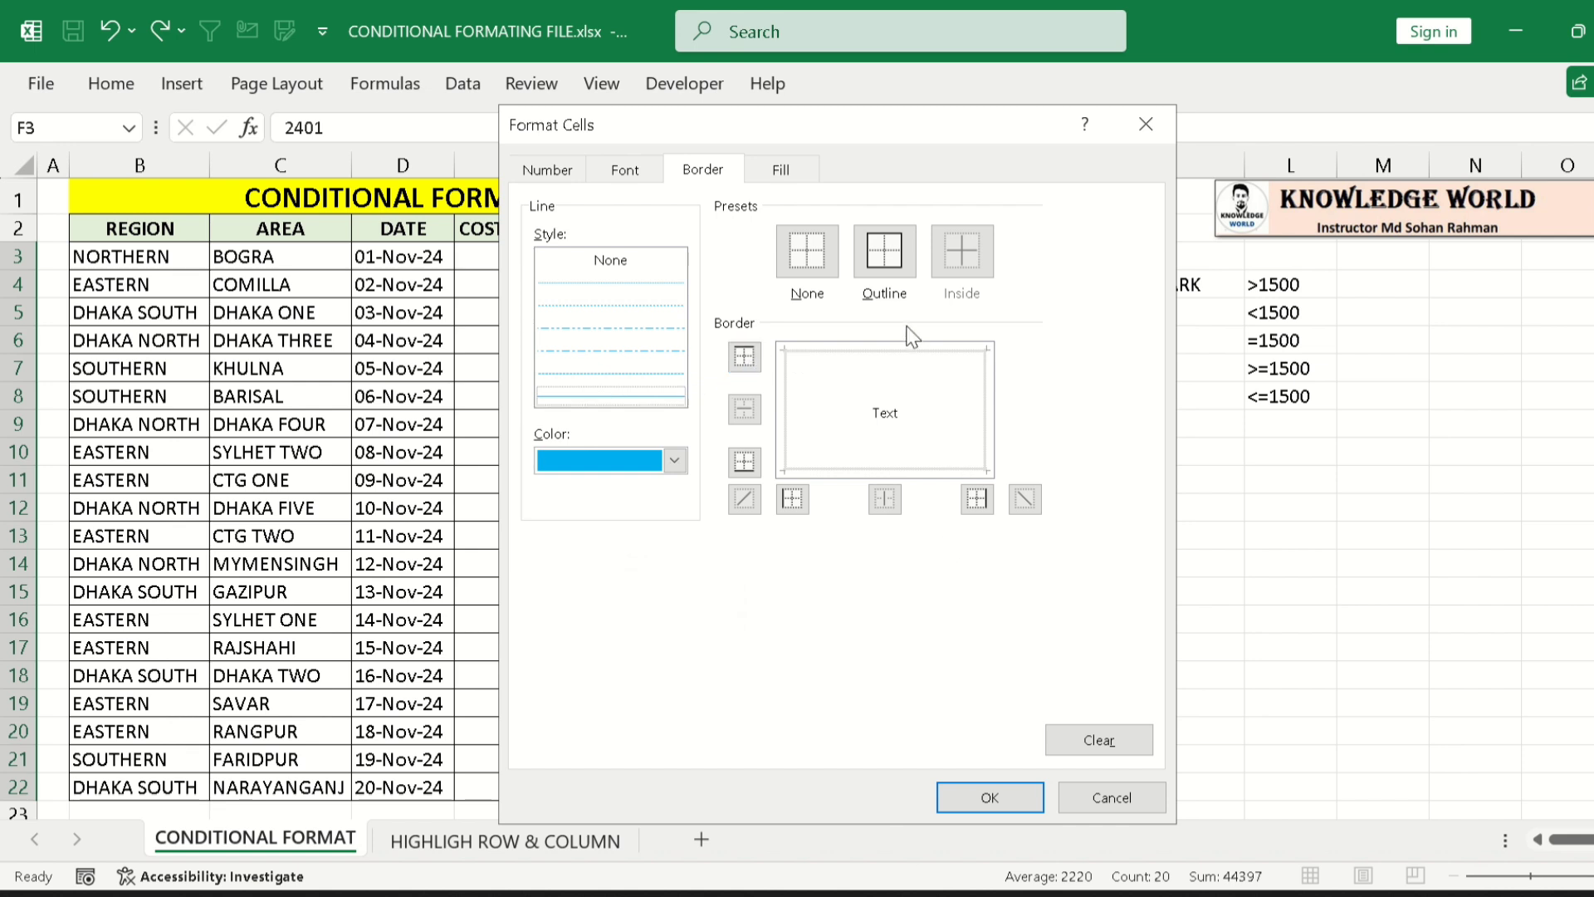
pyautogui.click(884, 356)
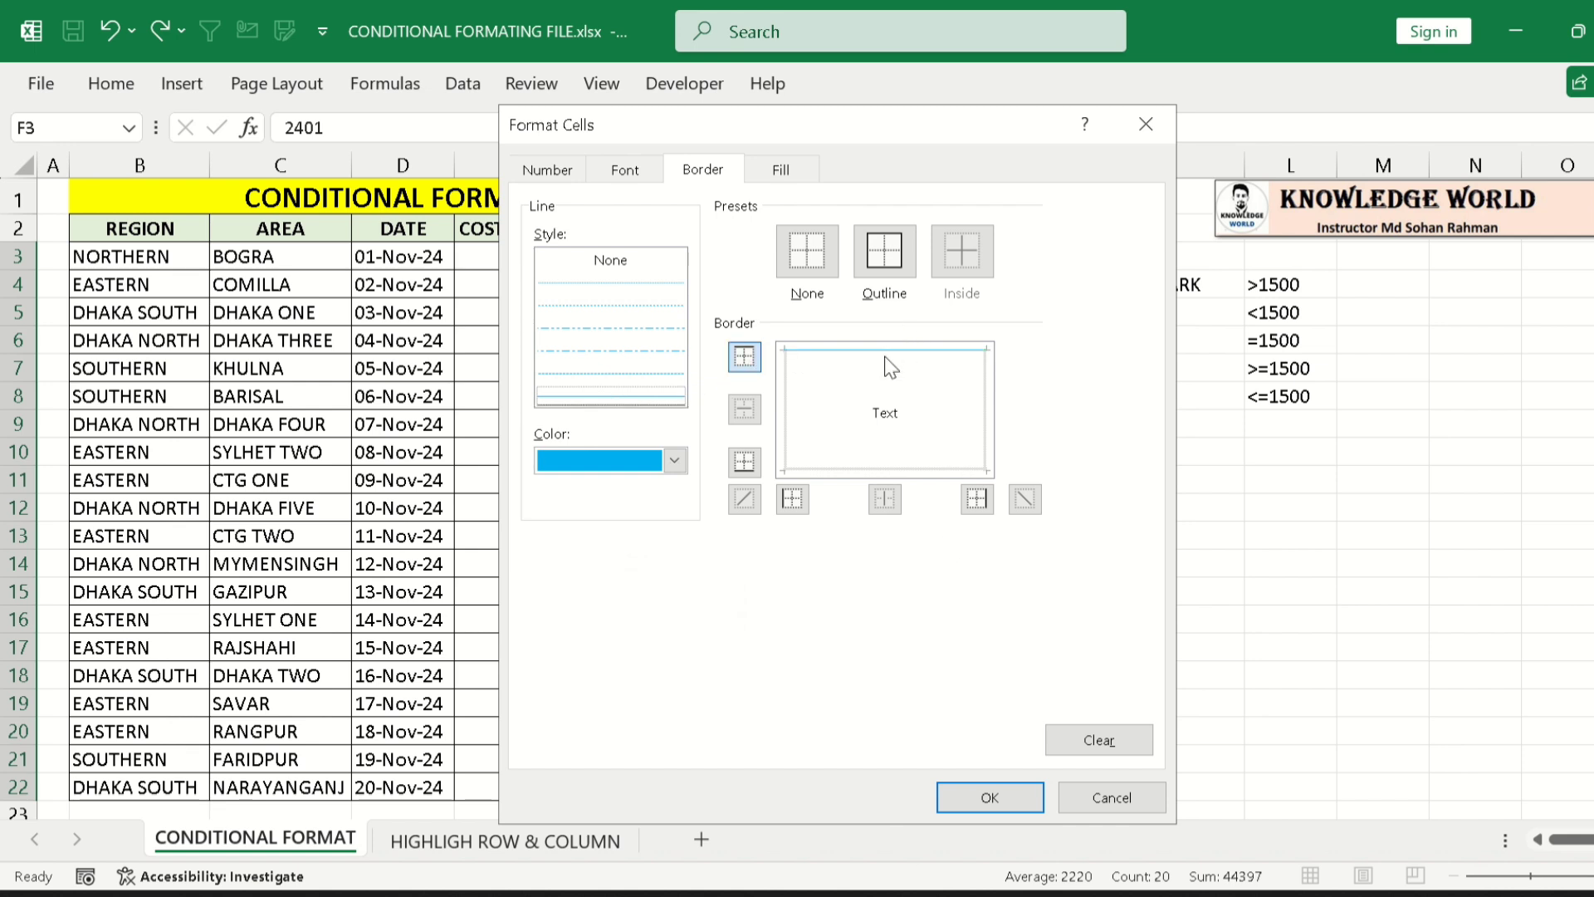
pyautogui.click(787, 397)
pyautogui.click(851, 472)
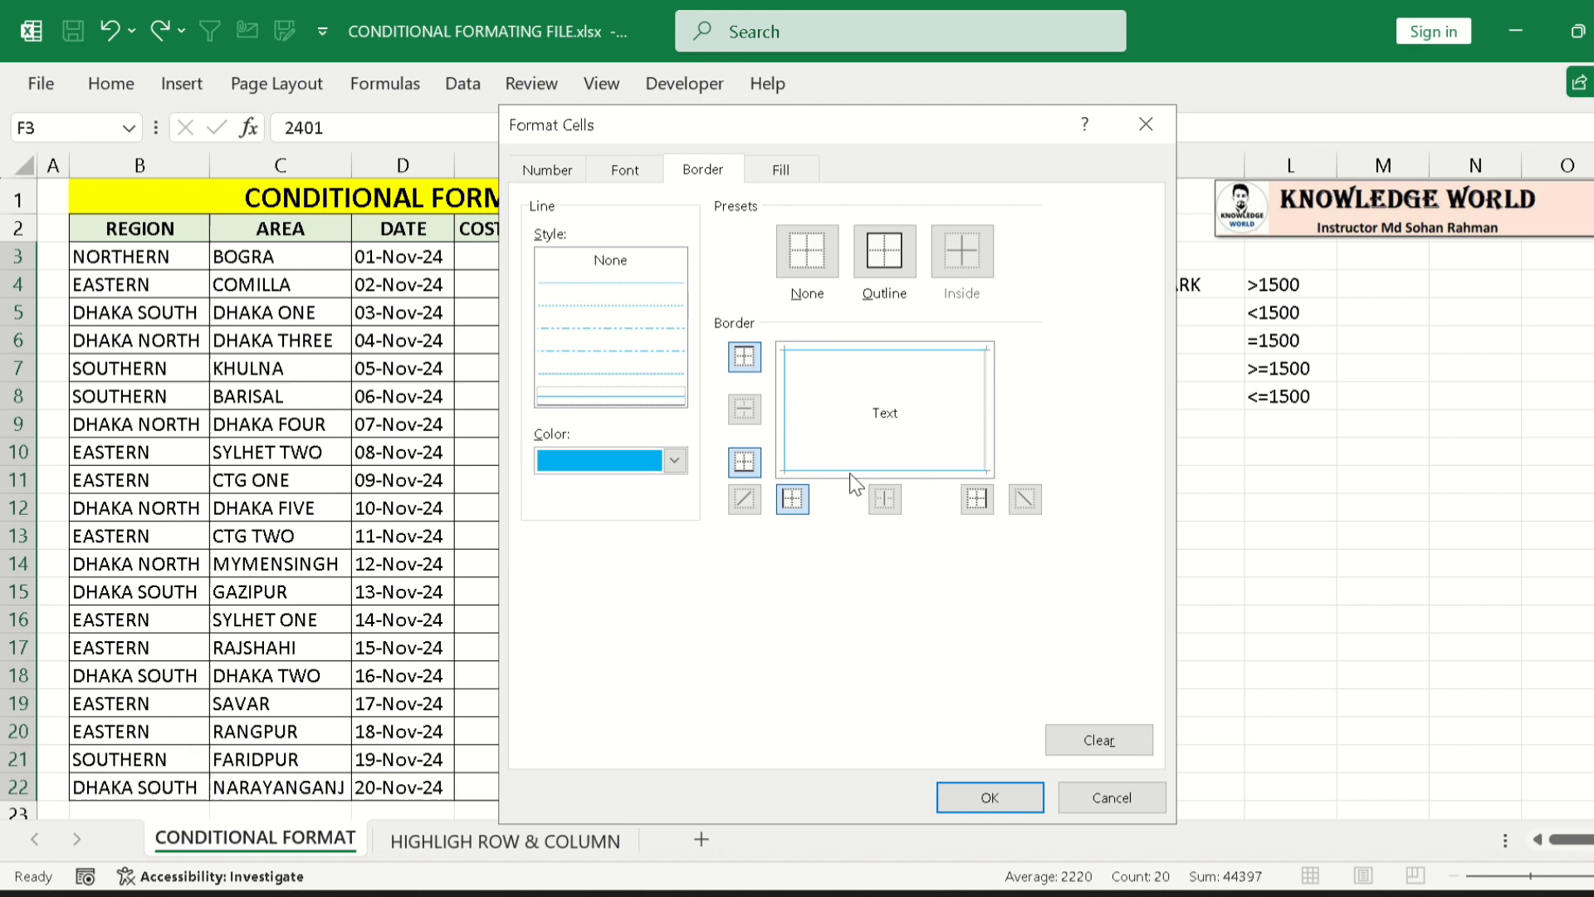
pyautogui.click(987, 399)
# - Give the custom format a light green fill and apply the greater-than-2000 rule to the Amount values
pyautogui.click(787, 174)
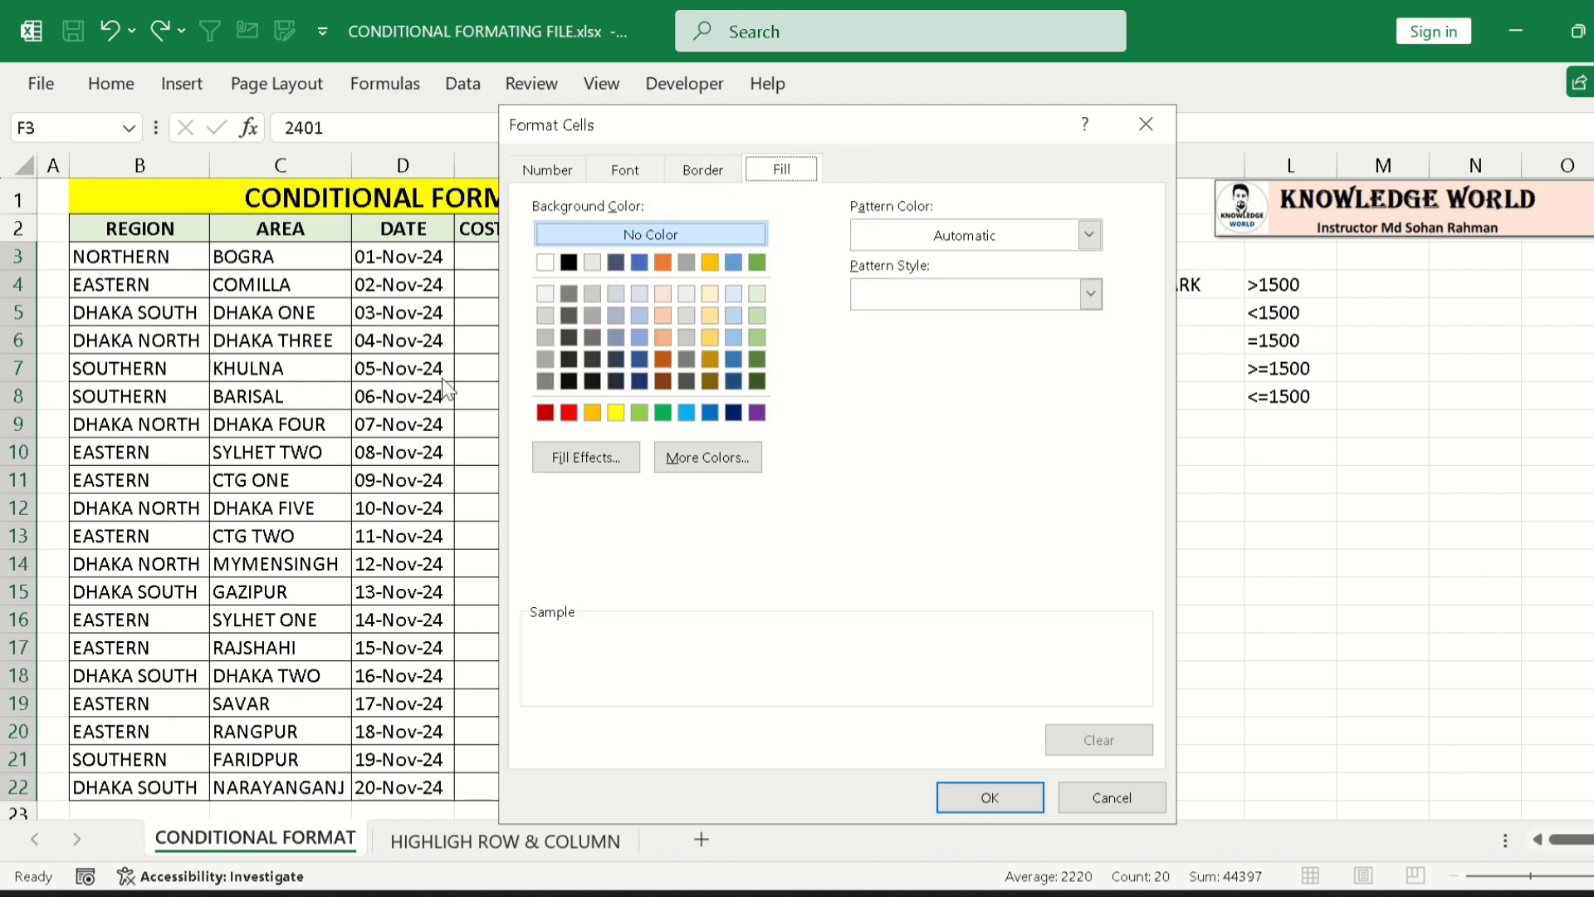
pyautogui.click(757, 315)
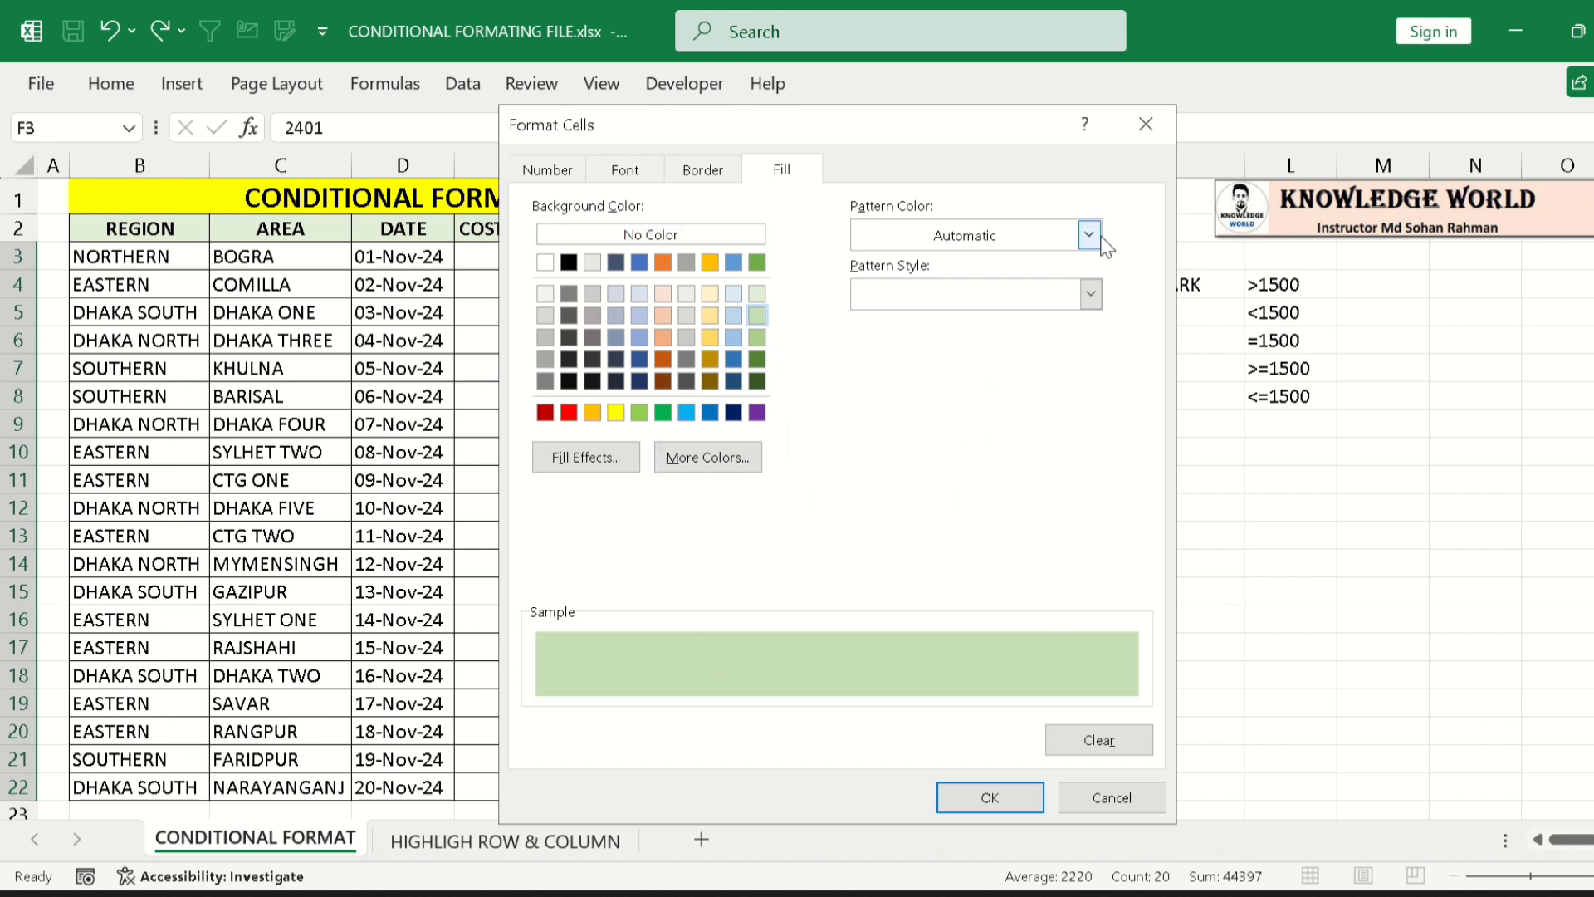
pyautogui.click(1001, 798)
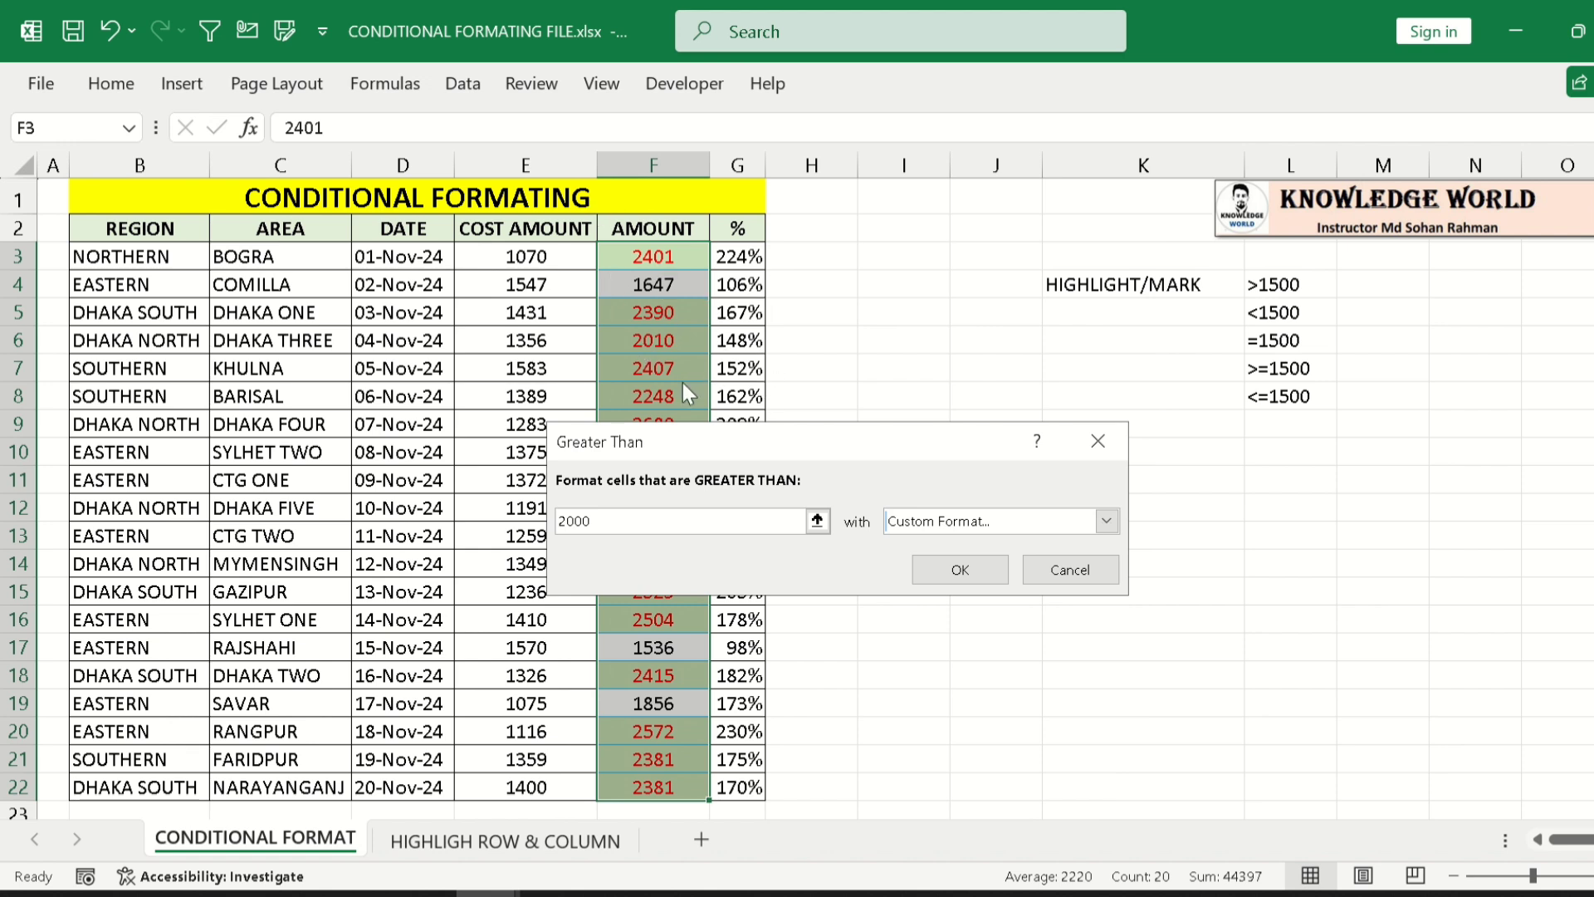
pyautogui.click(957, 571)
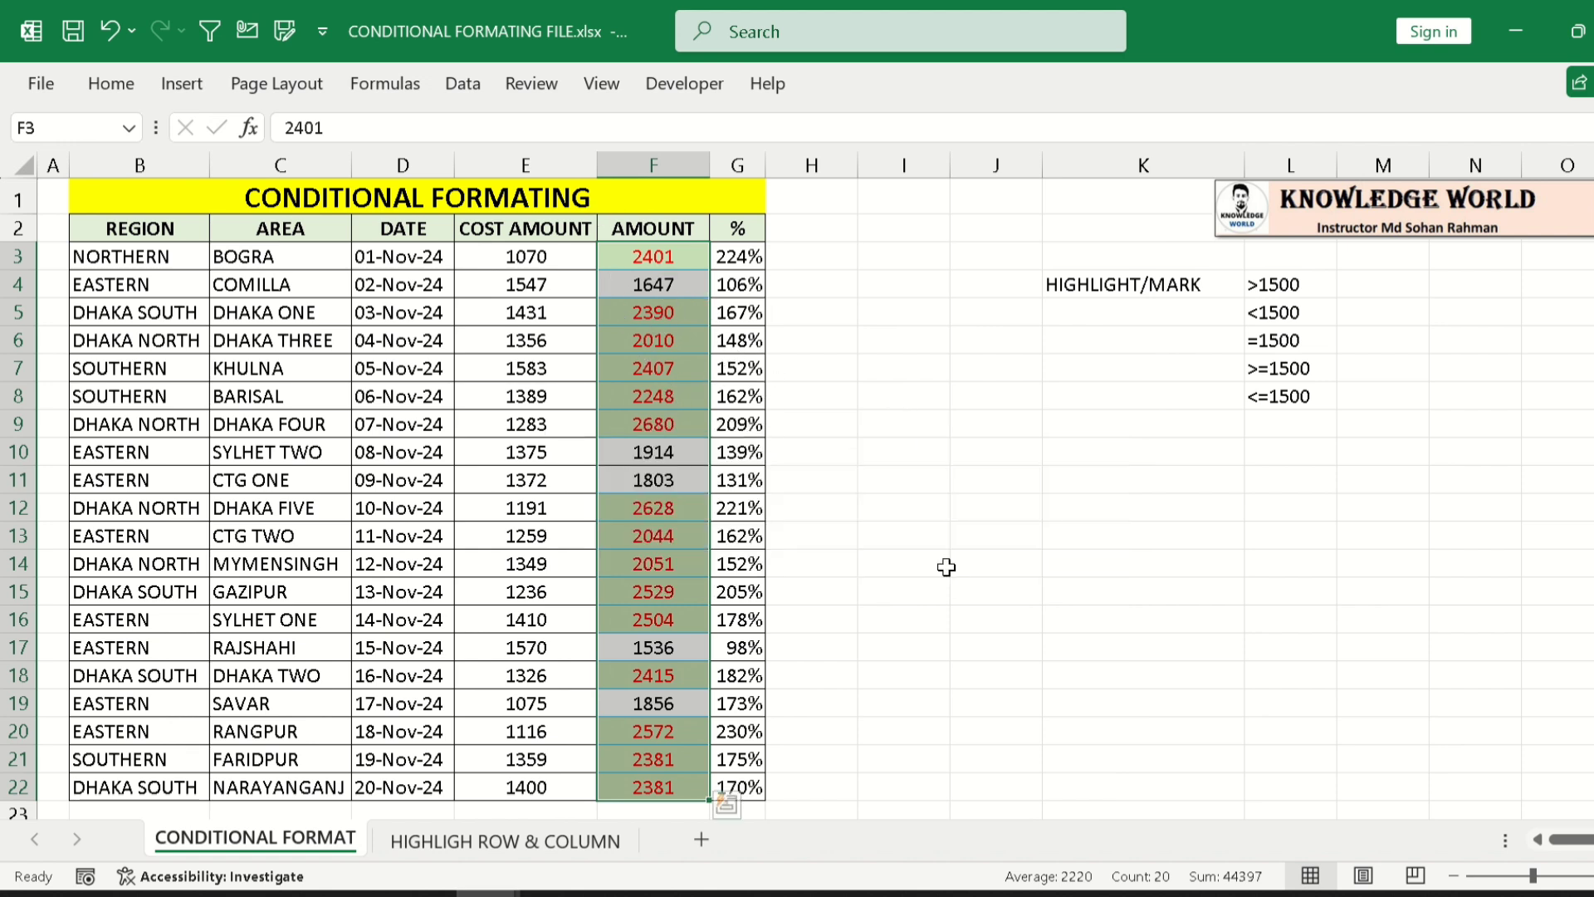
pyautogui.click(632, 340)
pyautogui.scroll(-3, 664, 366)
pyautogui.scroll(3, 694, 385)
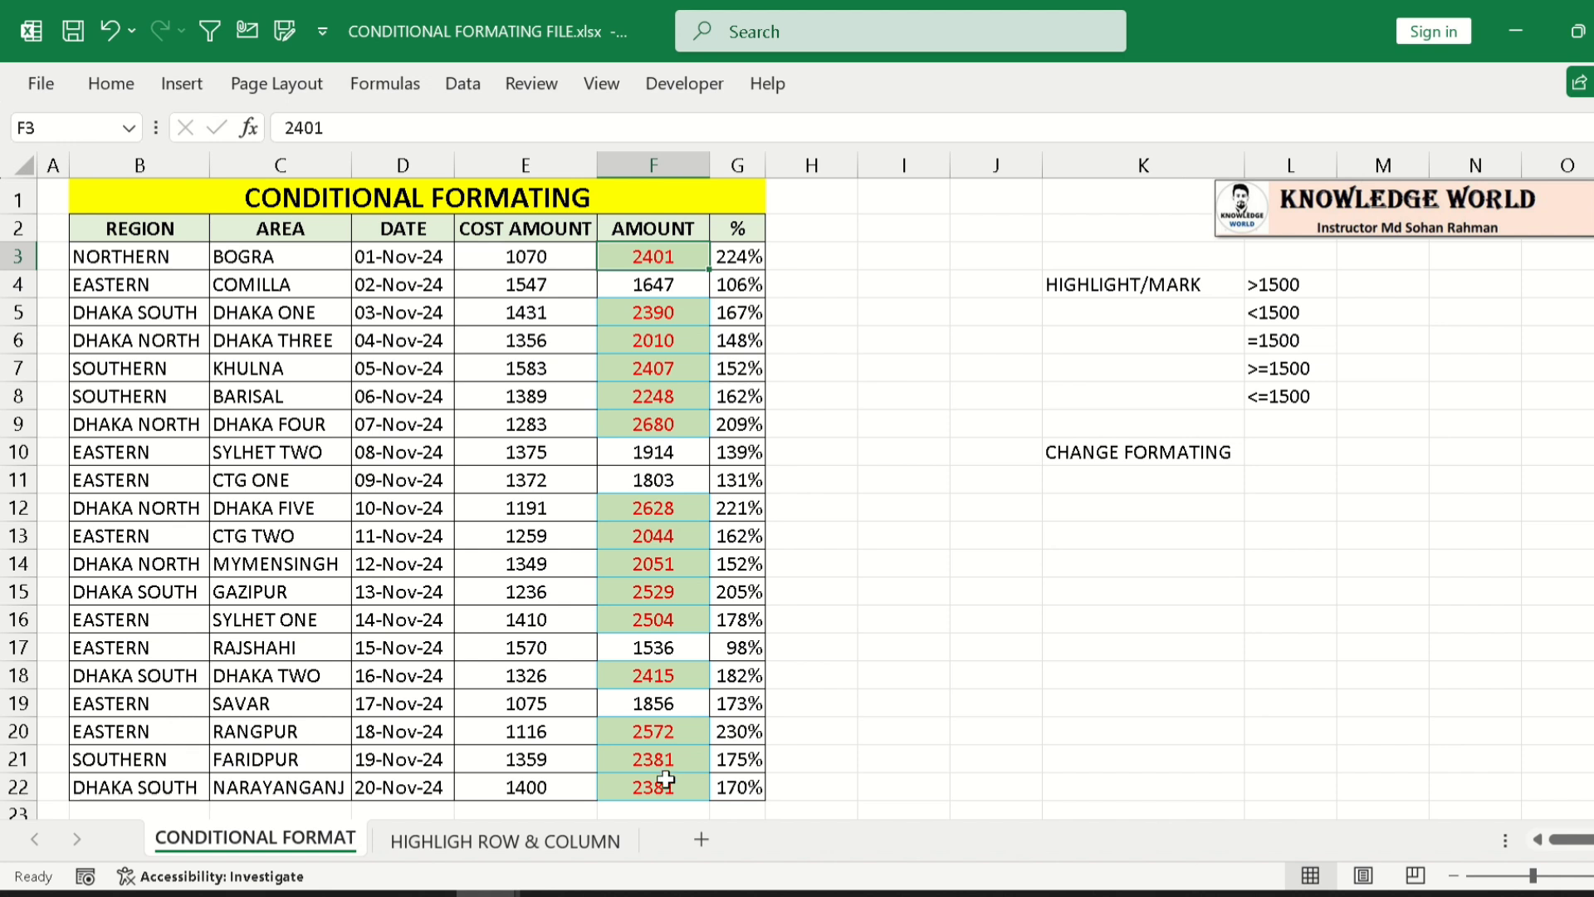
# - Edit the conditional formatting rule on Amount cells F3:F22 so it applies to values greater than 2200
pyautogui.keyDown('shift'); pyautogui.click(669, 785); pyautogui.keyUp('shift')
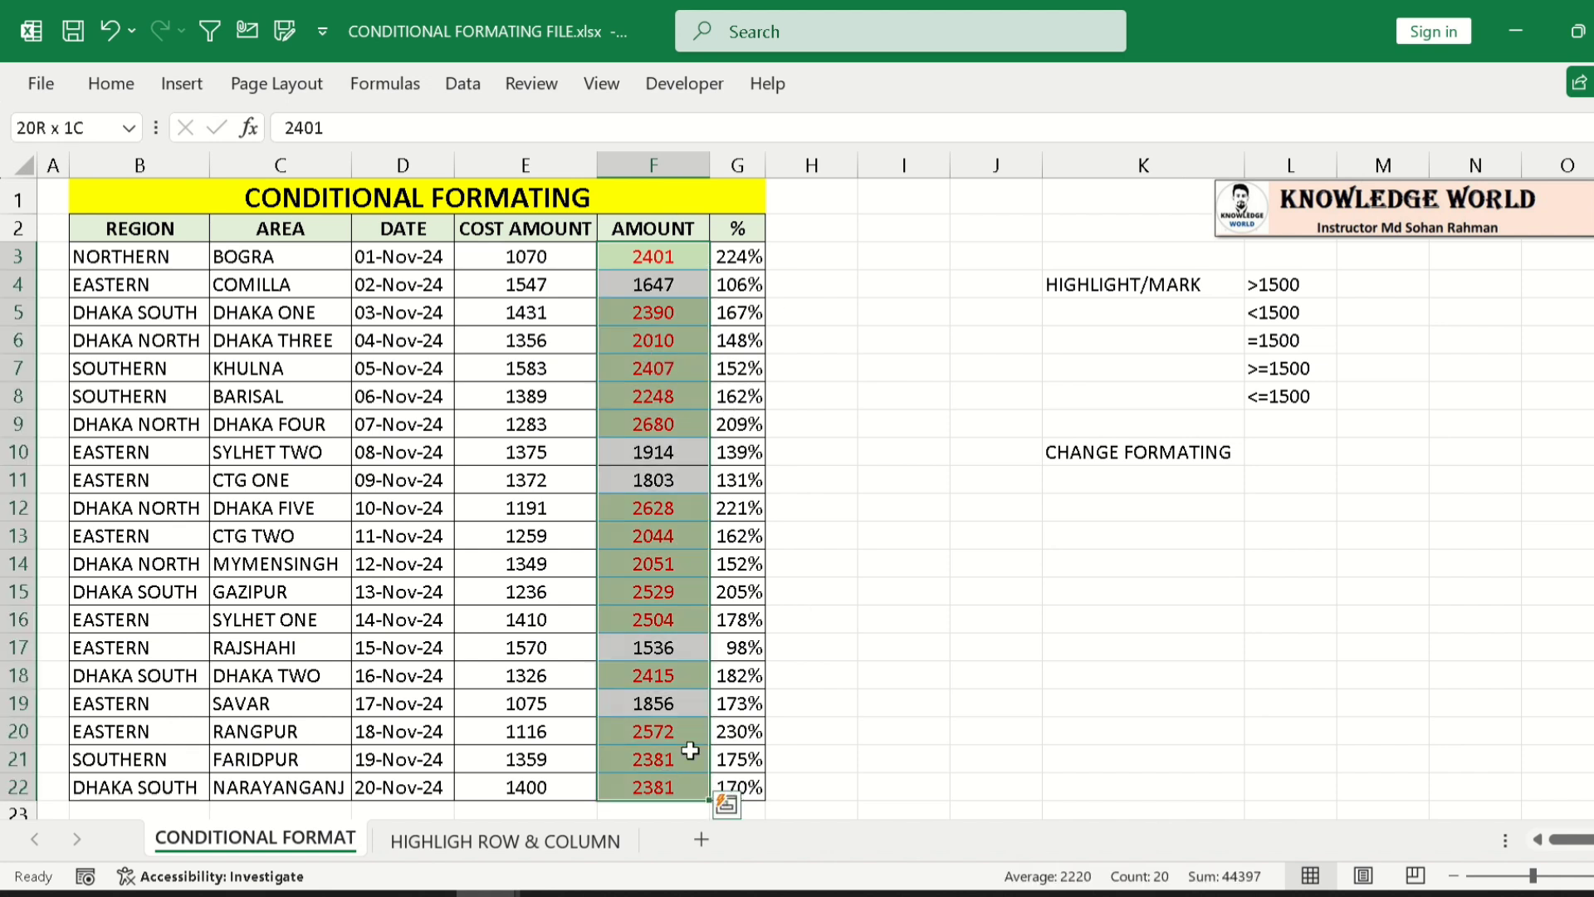
pyautogui.click(117, 83)
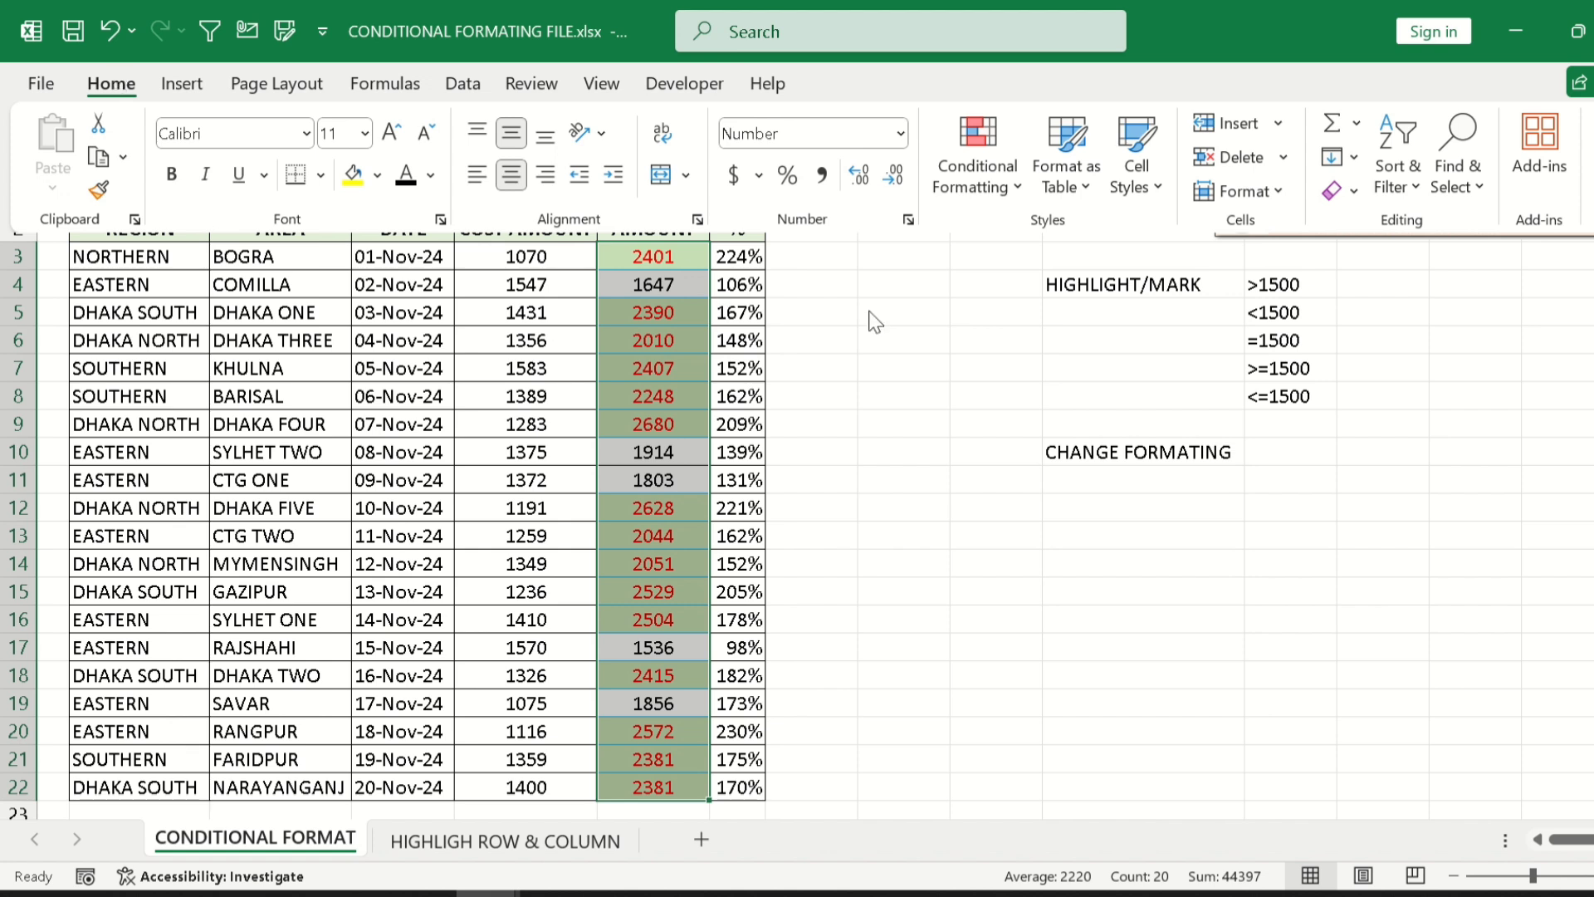
pyautogui.click(1015, 191)
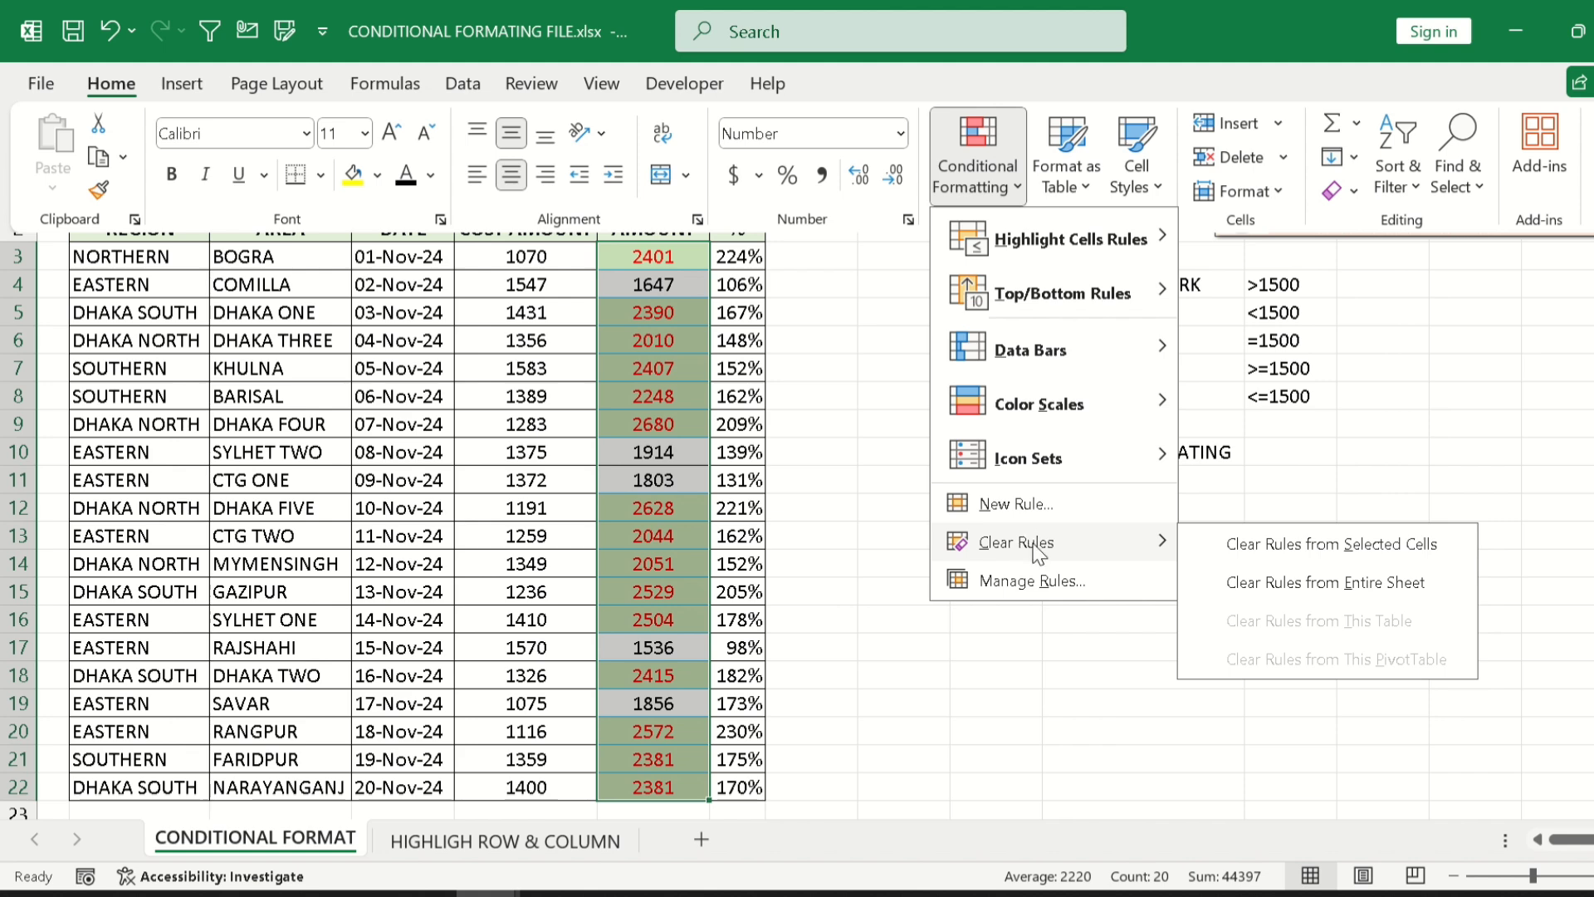
pyautogui.click(1091, 578)
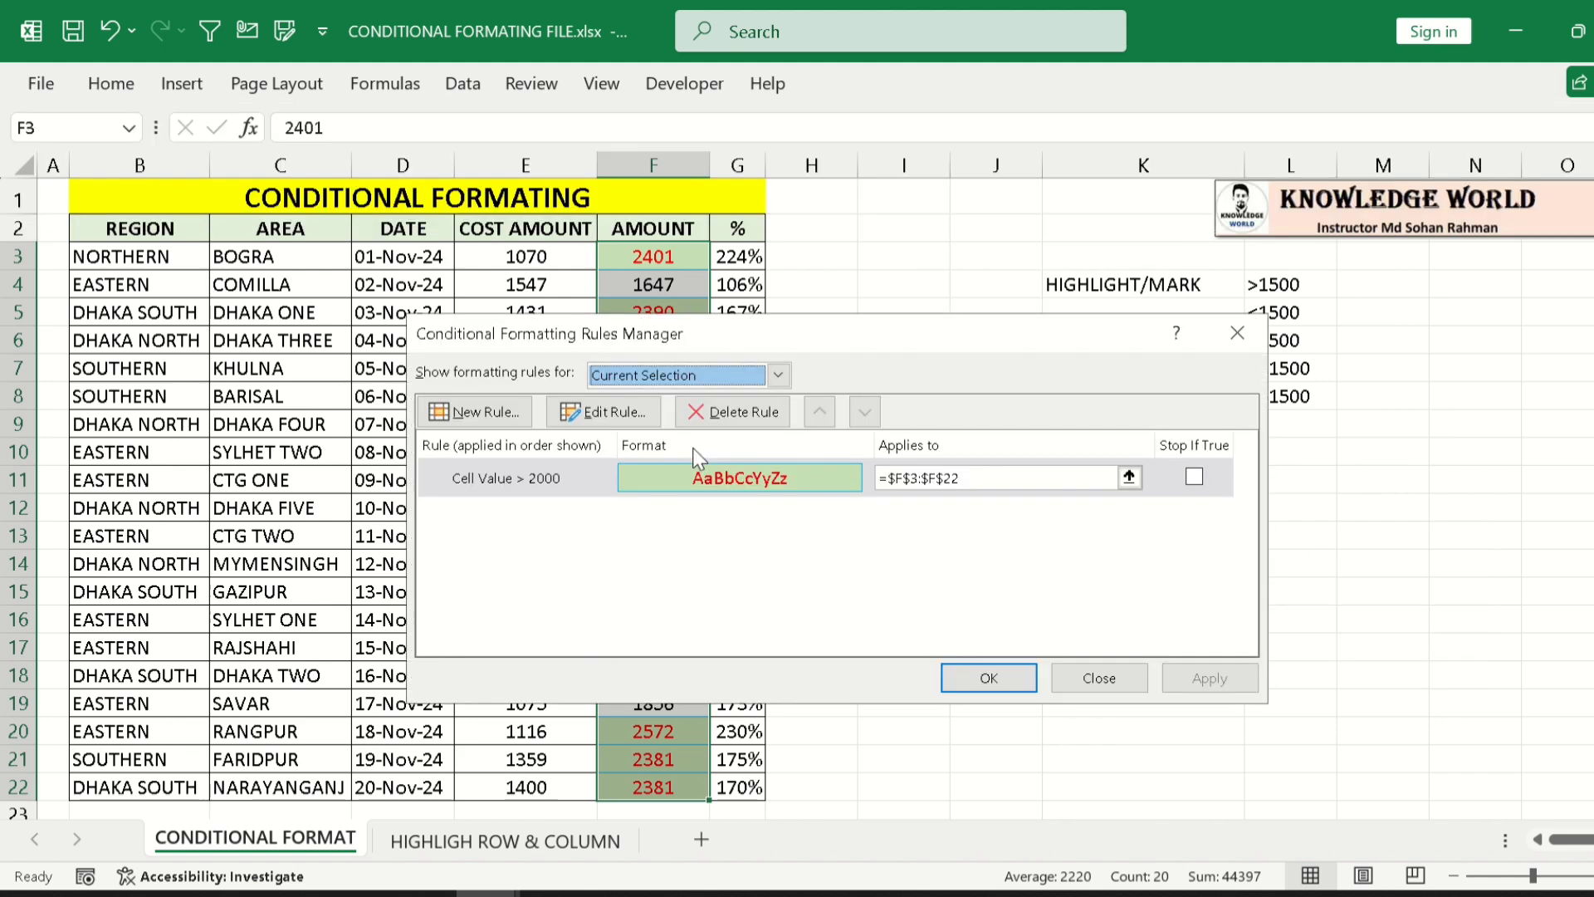
pyautogui.click(618, 410)
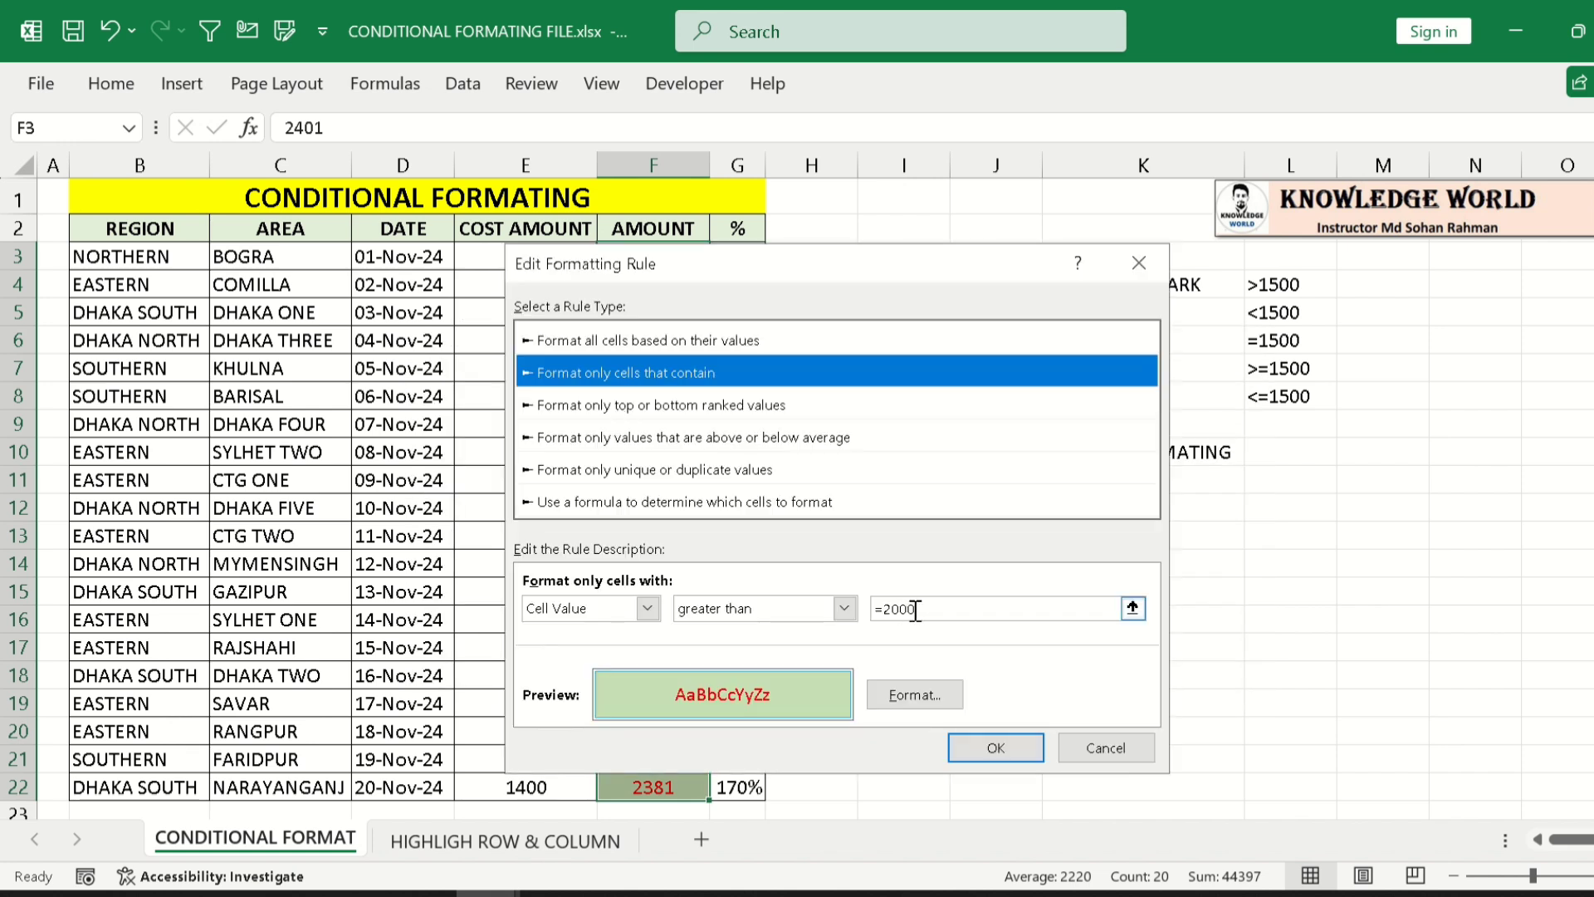
pyautogui.click(918, 610)
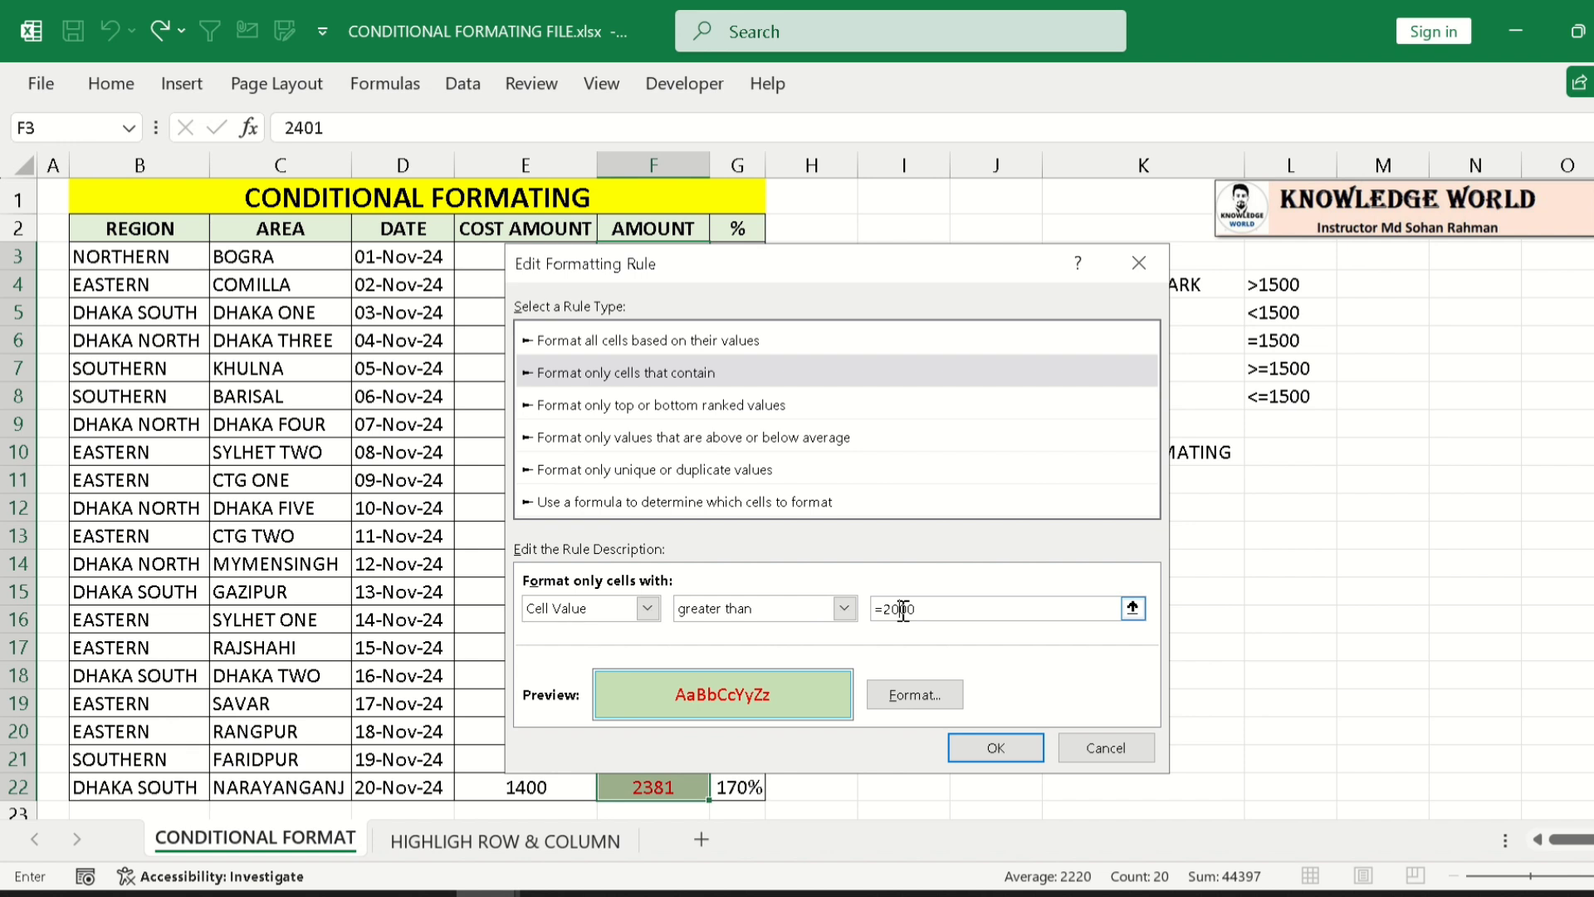
pyautogui.press('BackSpace')
pyautogui.write('2')
pyautogui.click(845, 608)
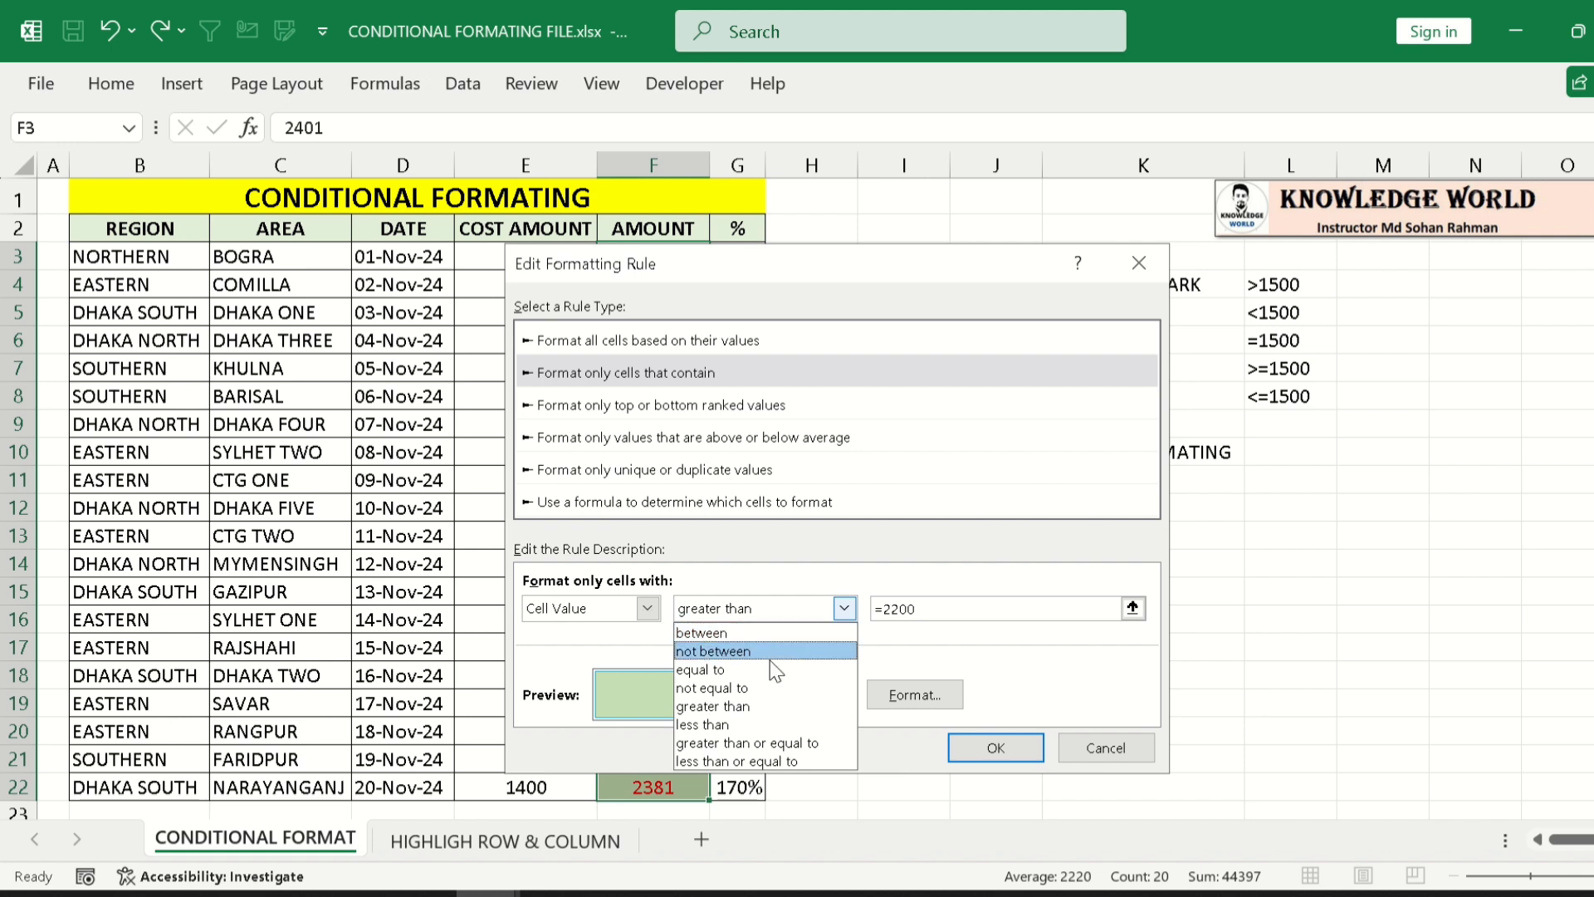
pyautogui.click(827, 579)
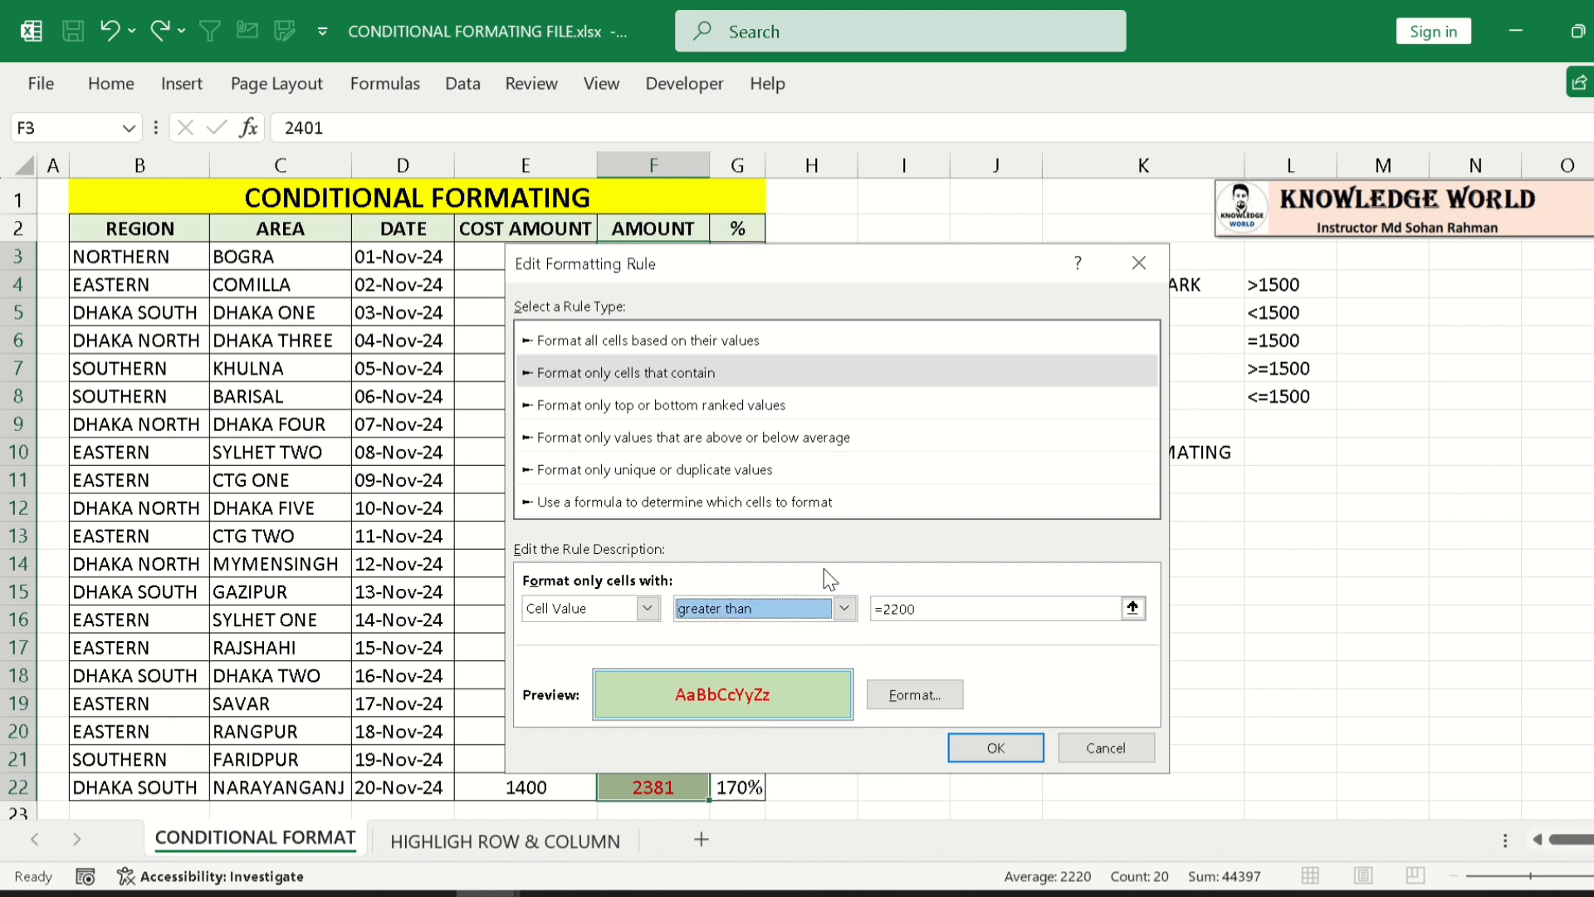
# - Change the rule's fill color to light gold and apply the edited rule to the Amount cells
pyautogui.click(914, 689)
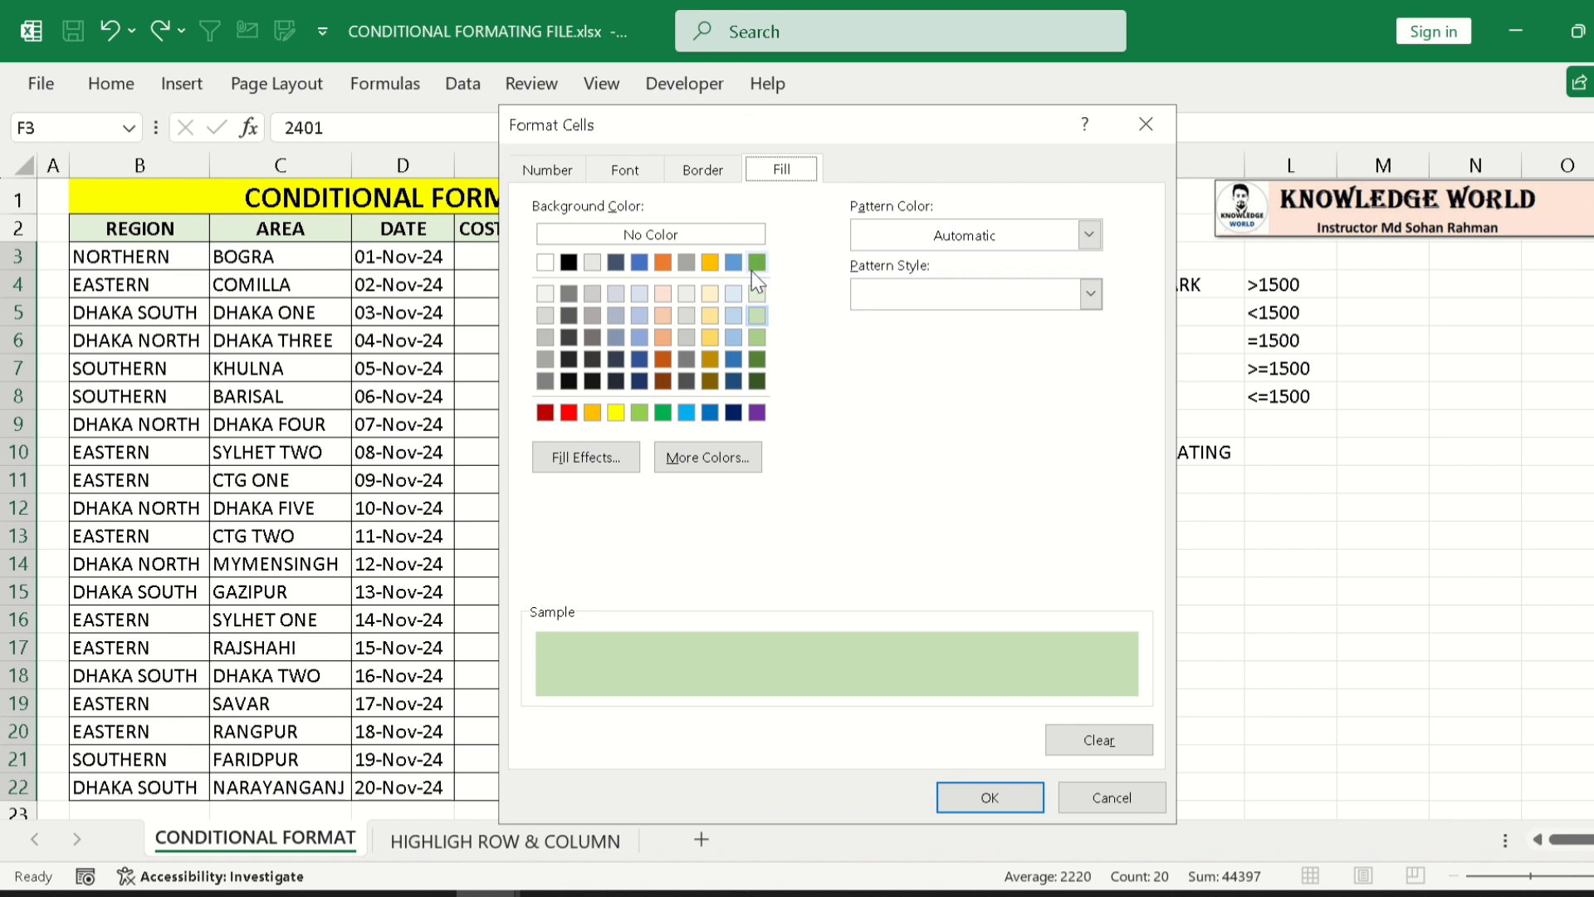
pyautogui.click(704, 316)
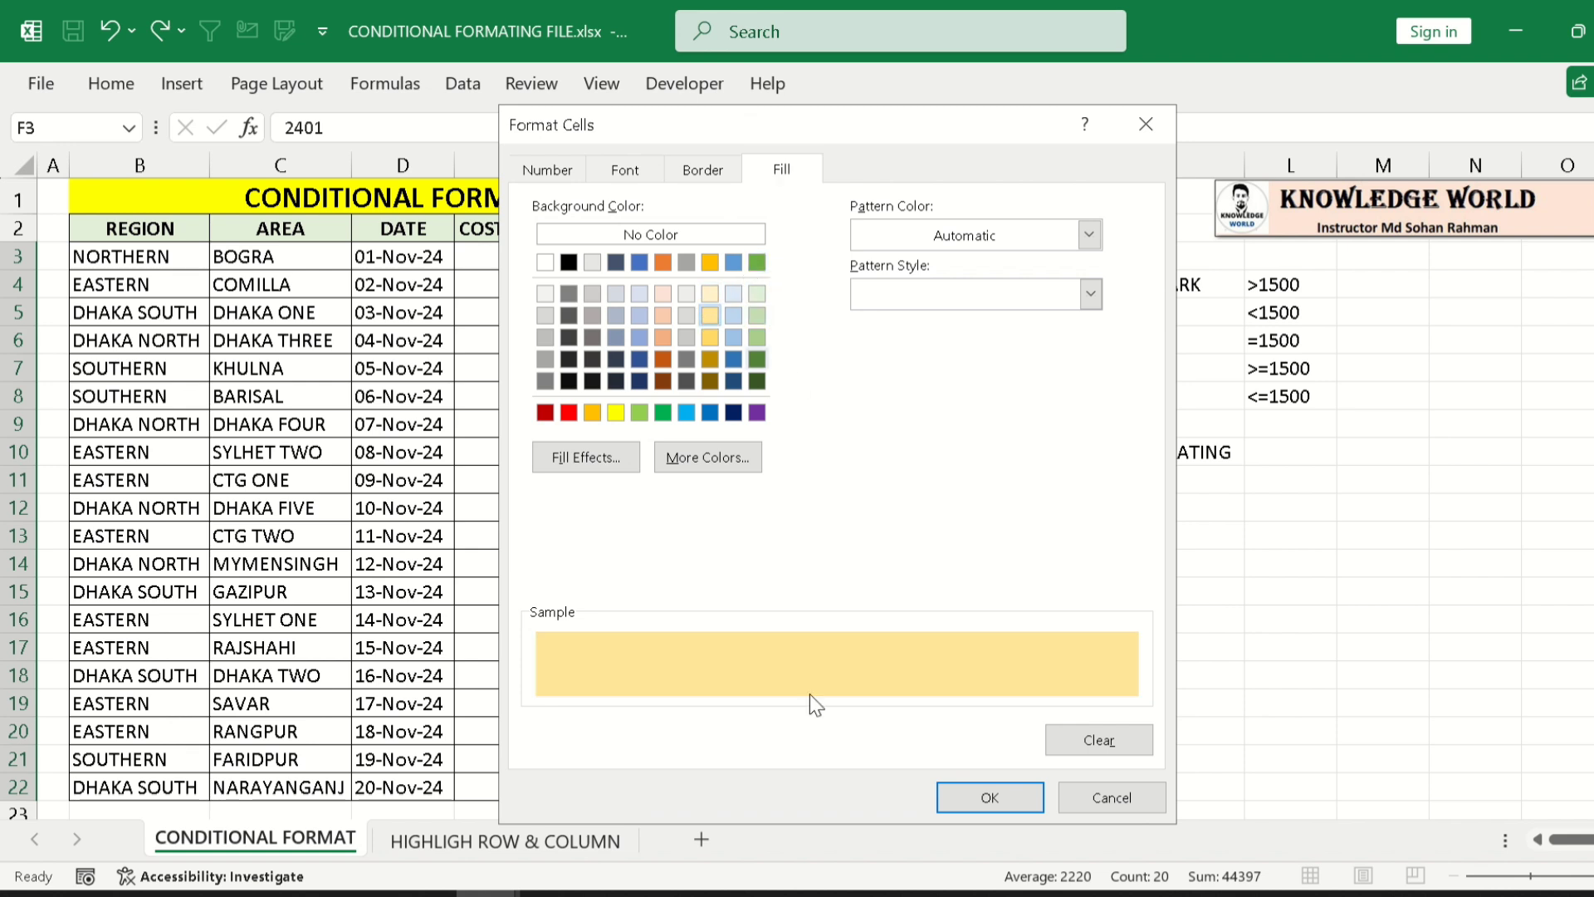
pyautogui.click(992, 798)
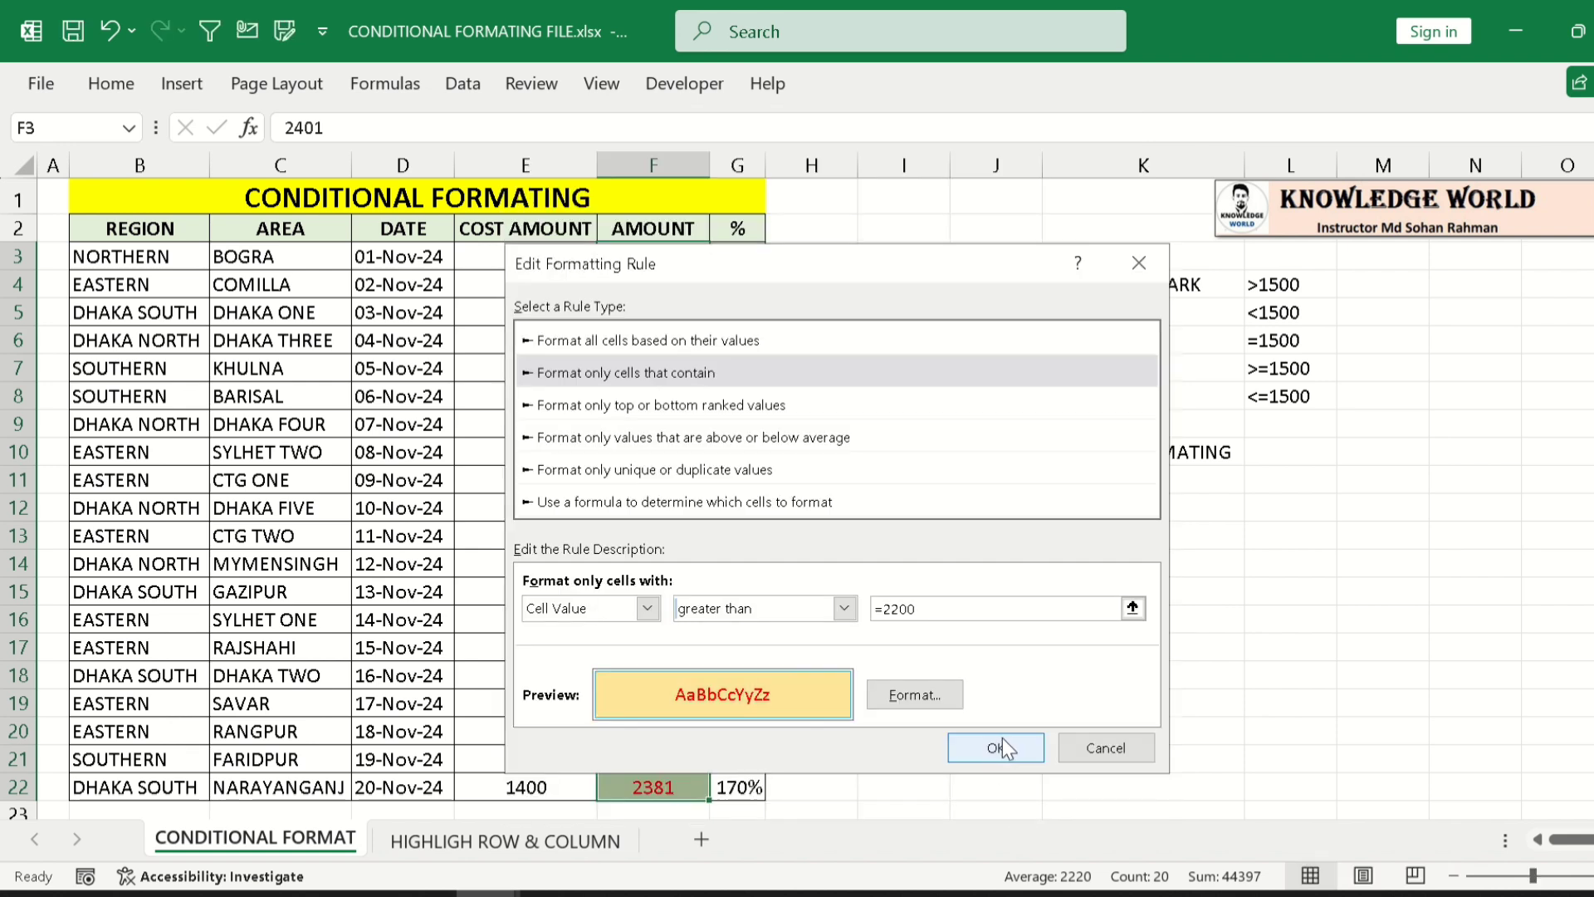
pyautogui.click(998, 747)
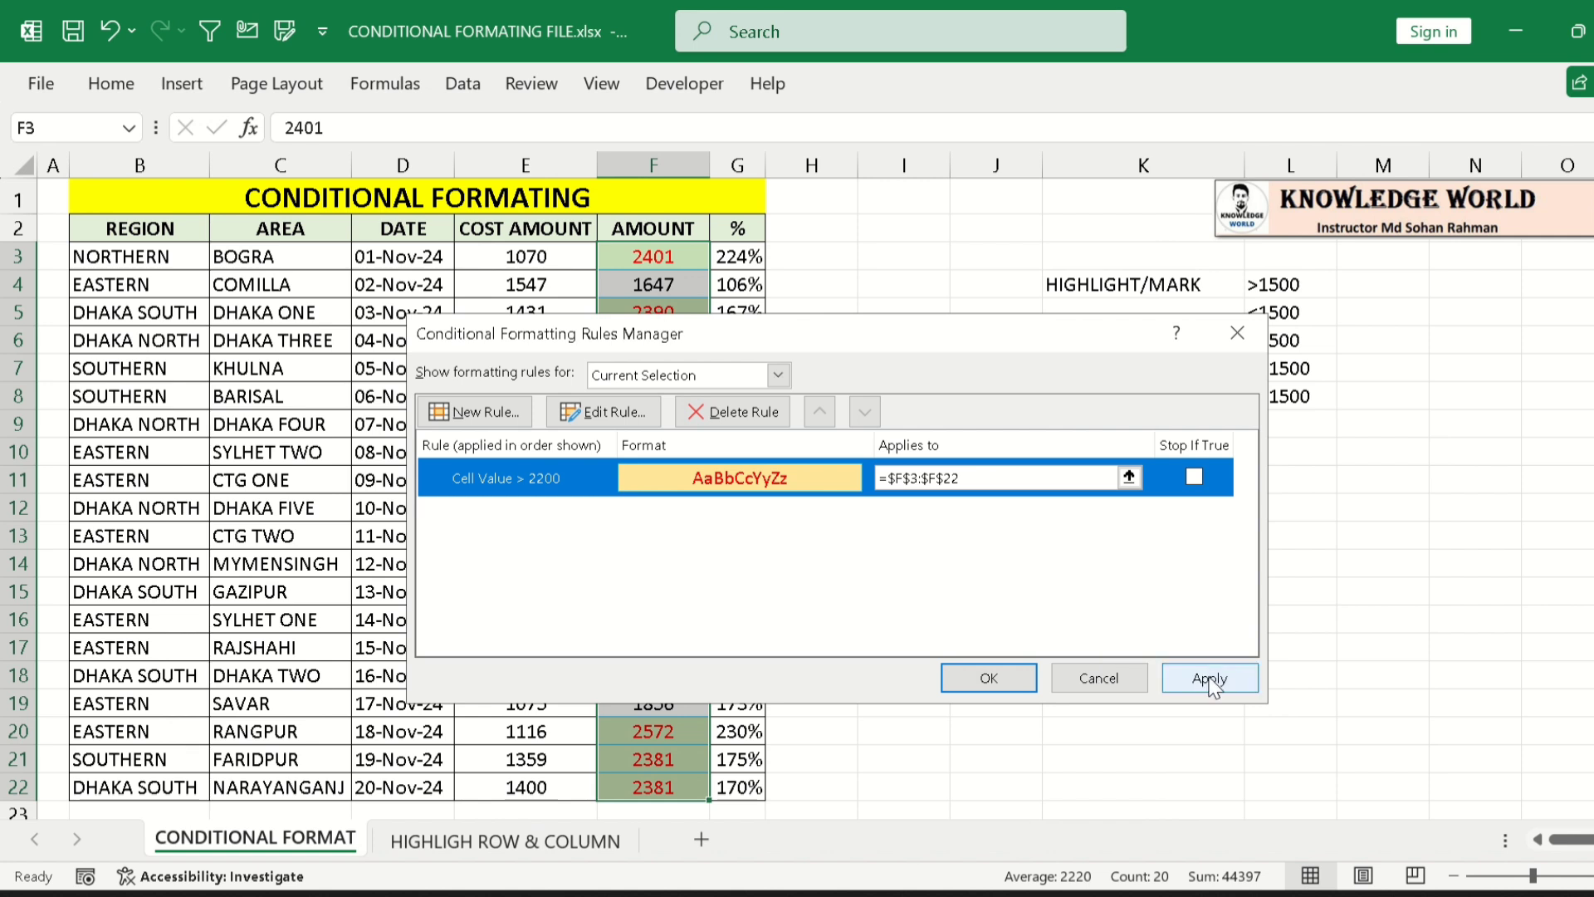
pyautogui.click(1210, 679)
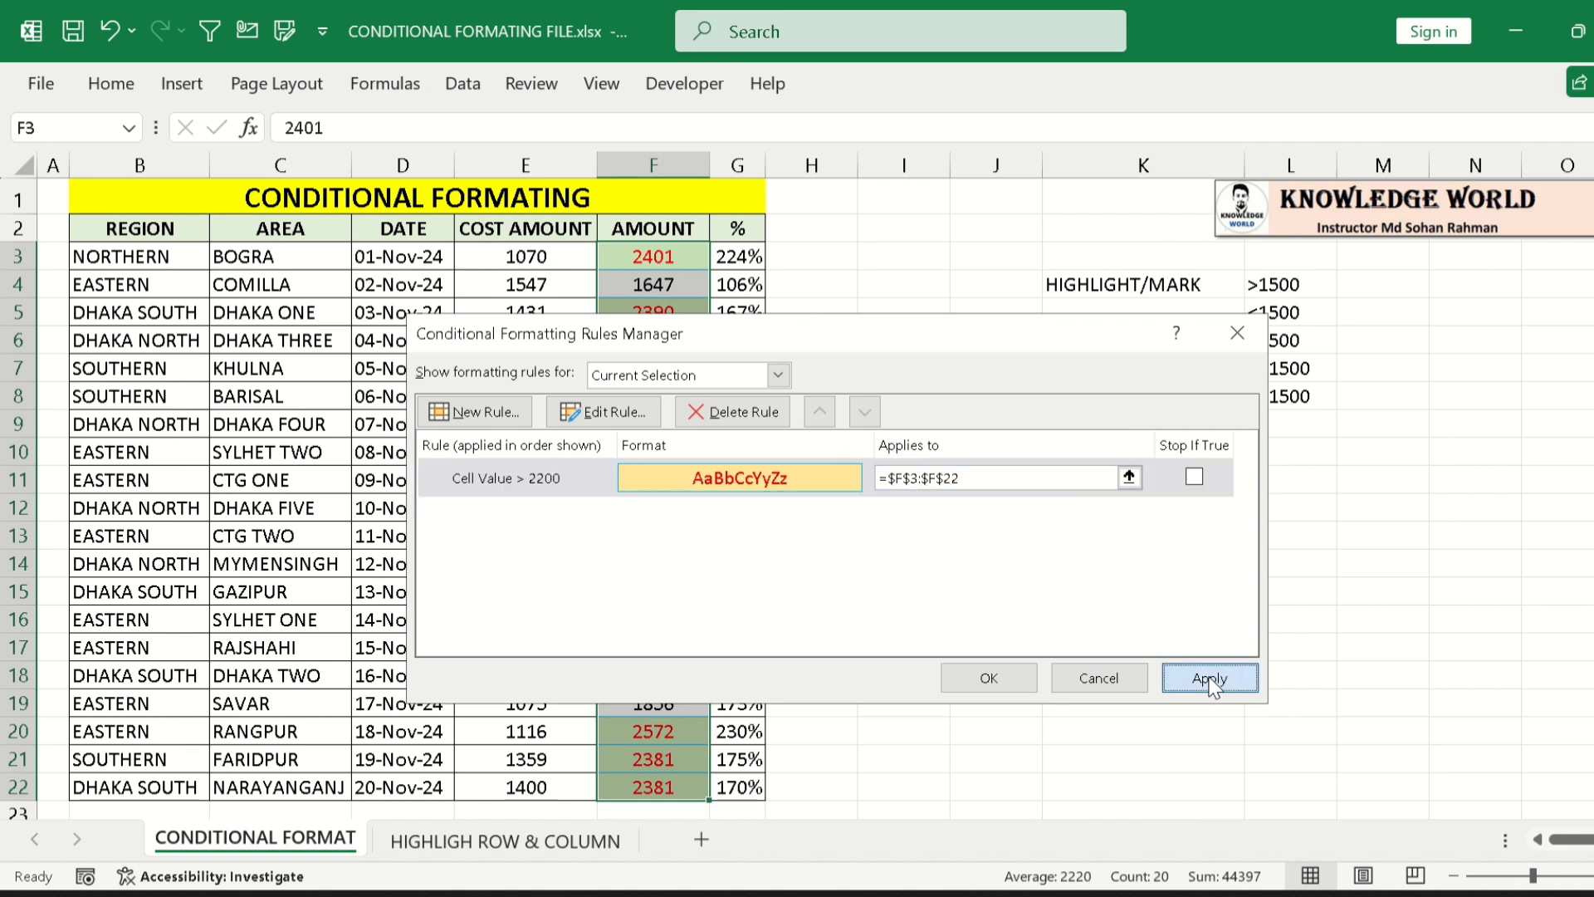
pyautogui.click(986, 675)
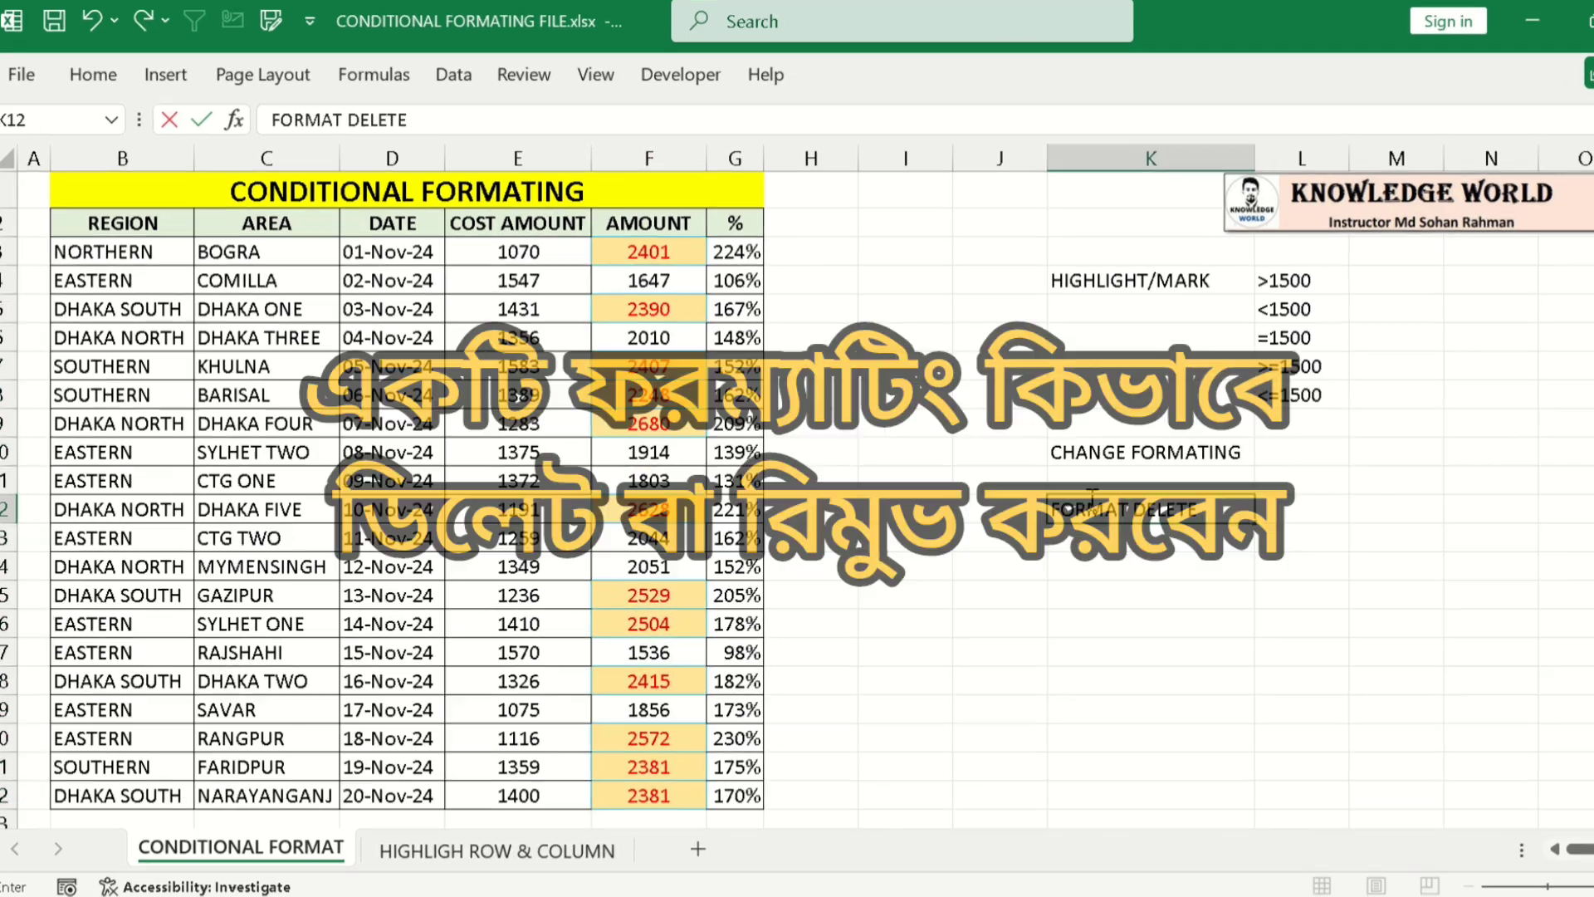
# - Enter the label FORMAT DELETE in cell K12
pyautogui.press('Return')
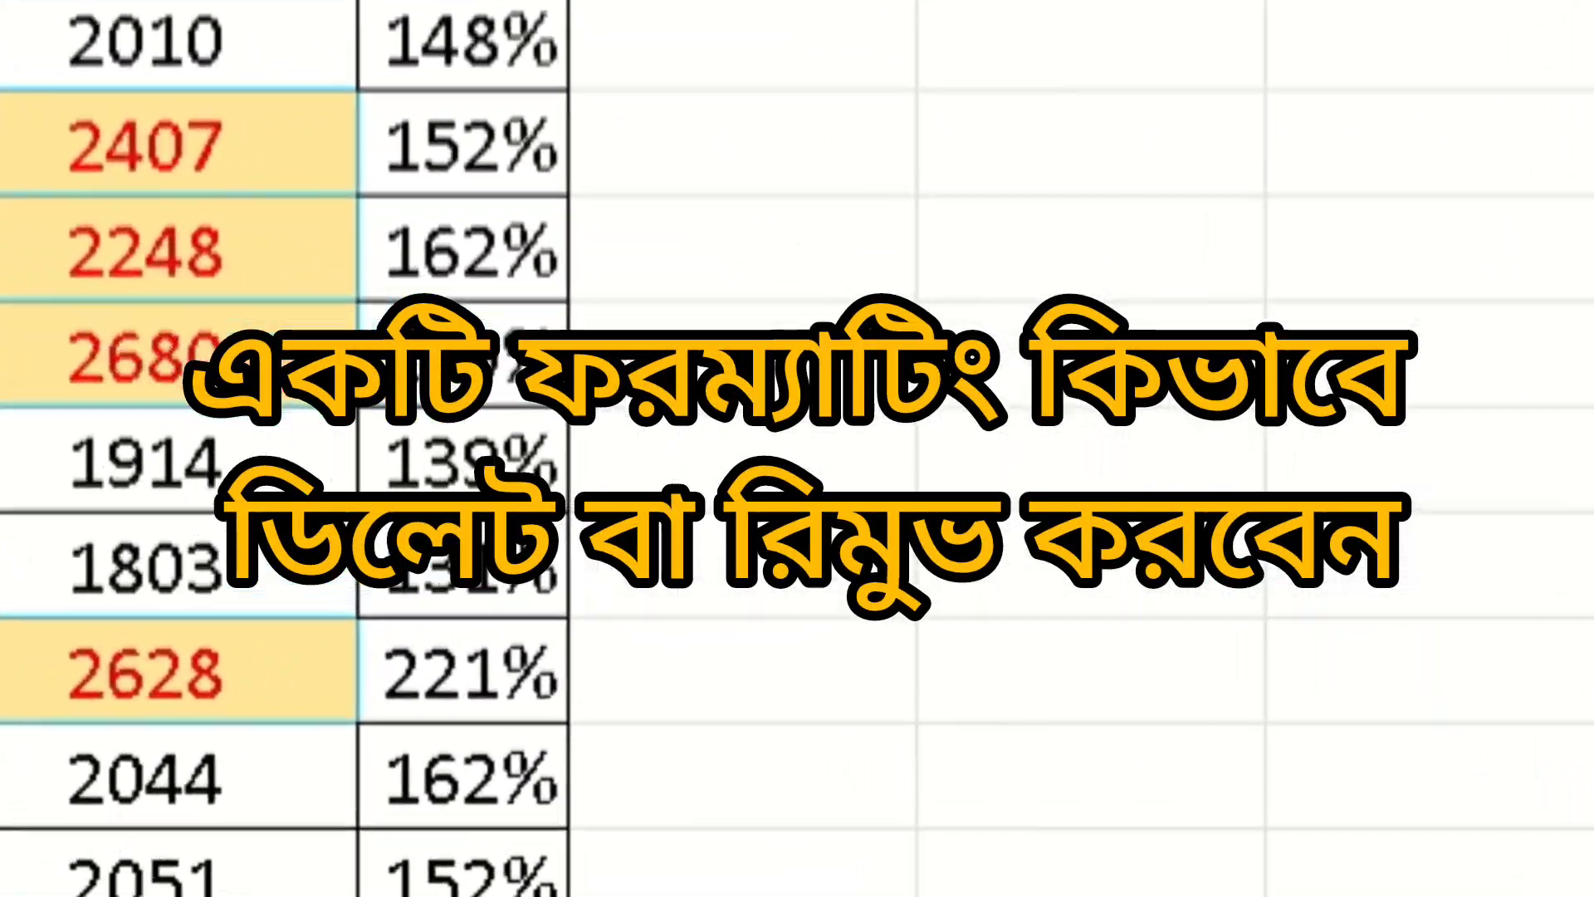
# - Clear the conditional formatting rules from the entire sheet
pyautogui.click(654, 257)
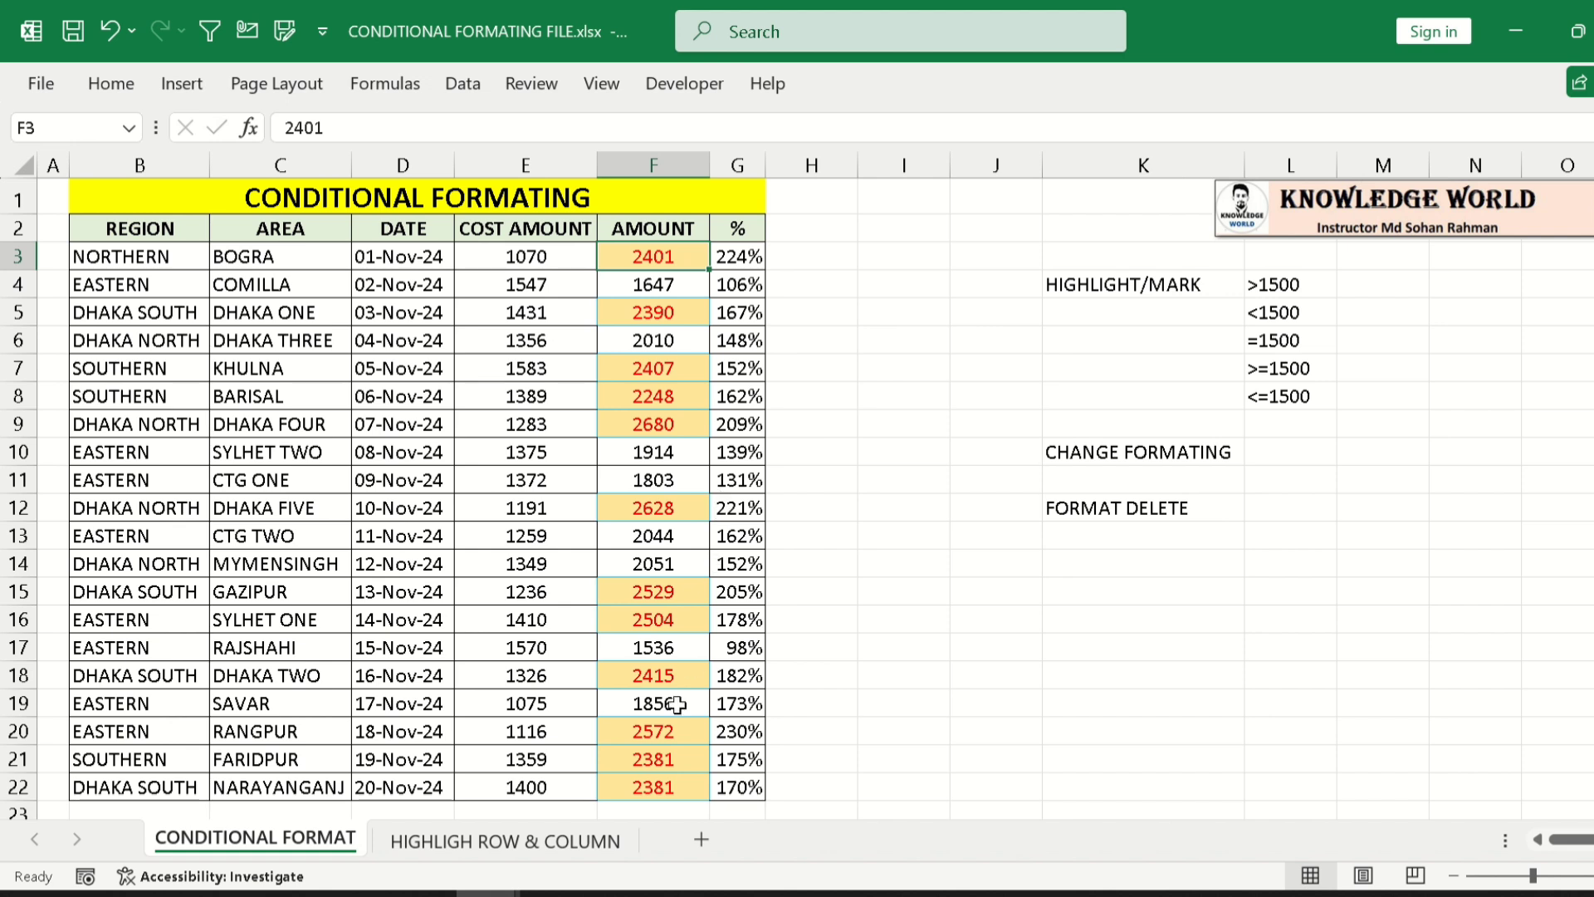
pyautogui.keyDown('shift'); pyautogui.click(664, 785); pyautogui.keyUp('shift')
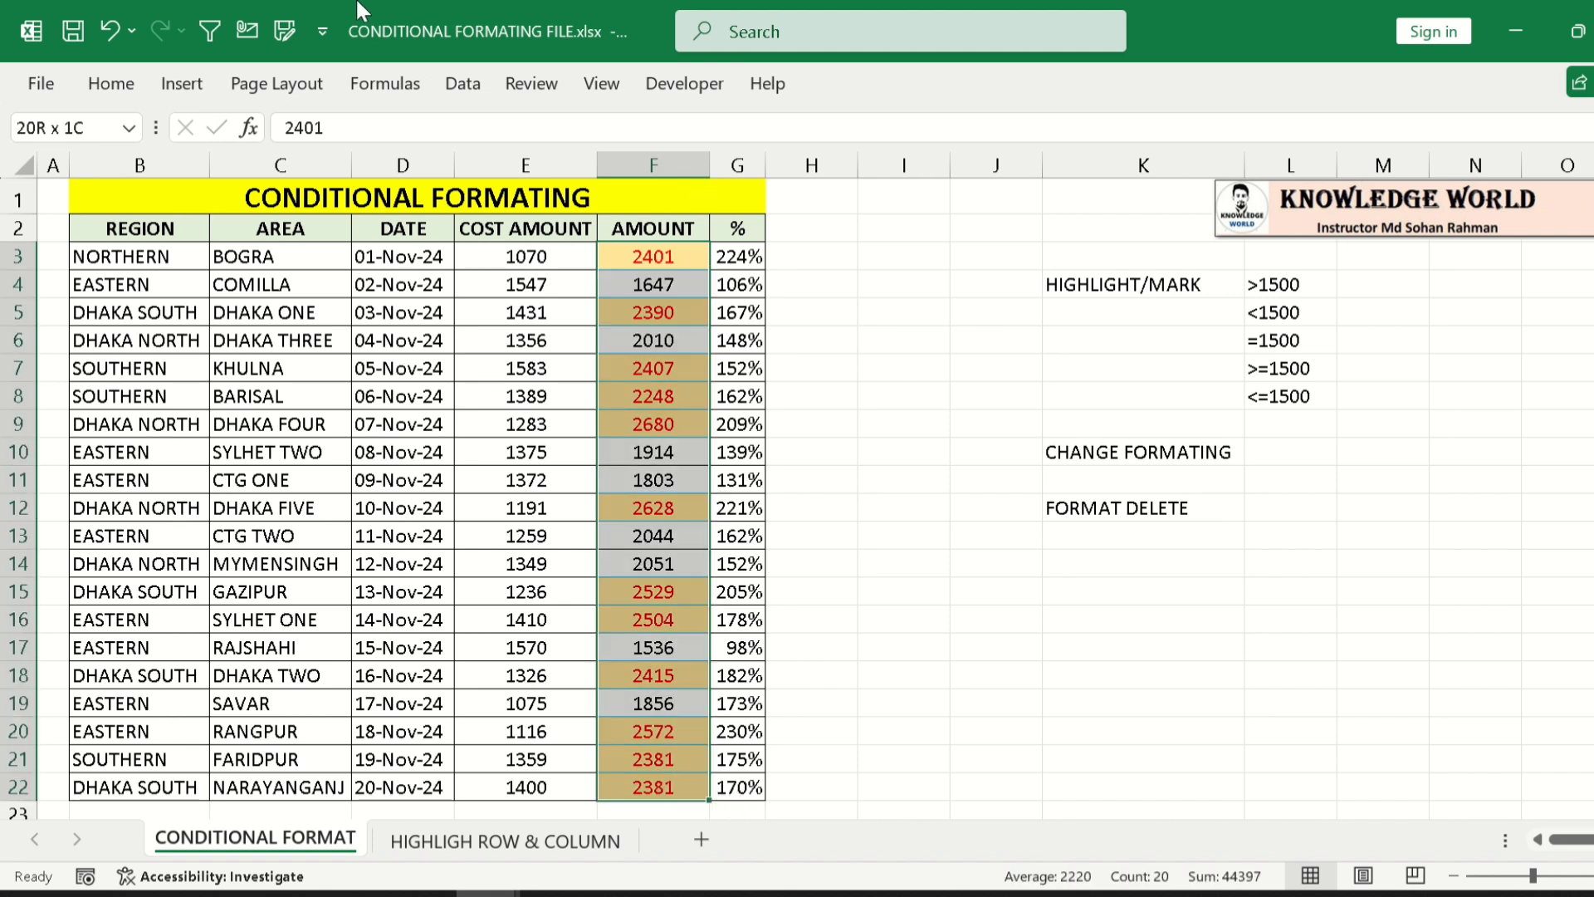
pyautogui.click(129, 82)
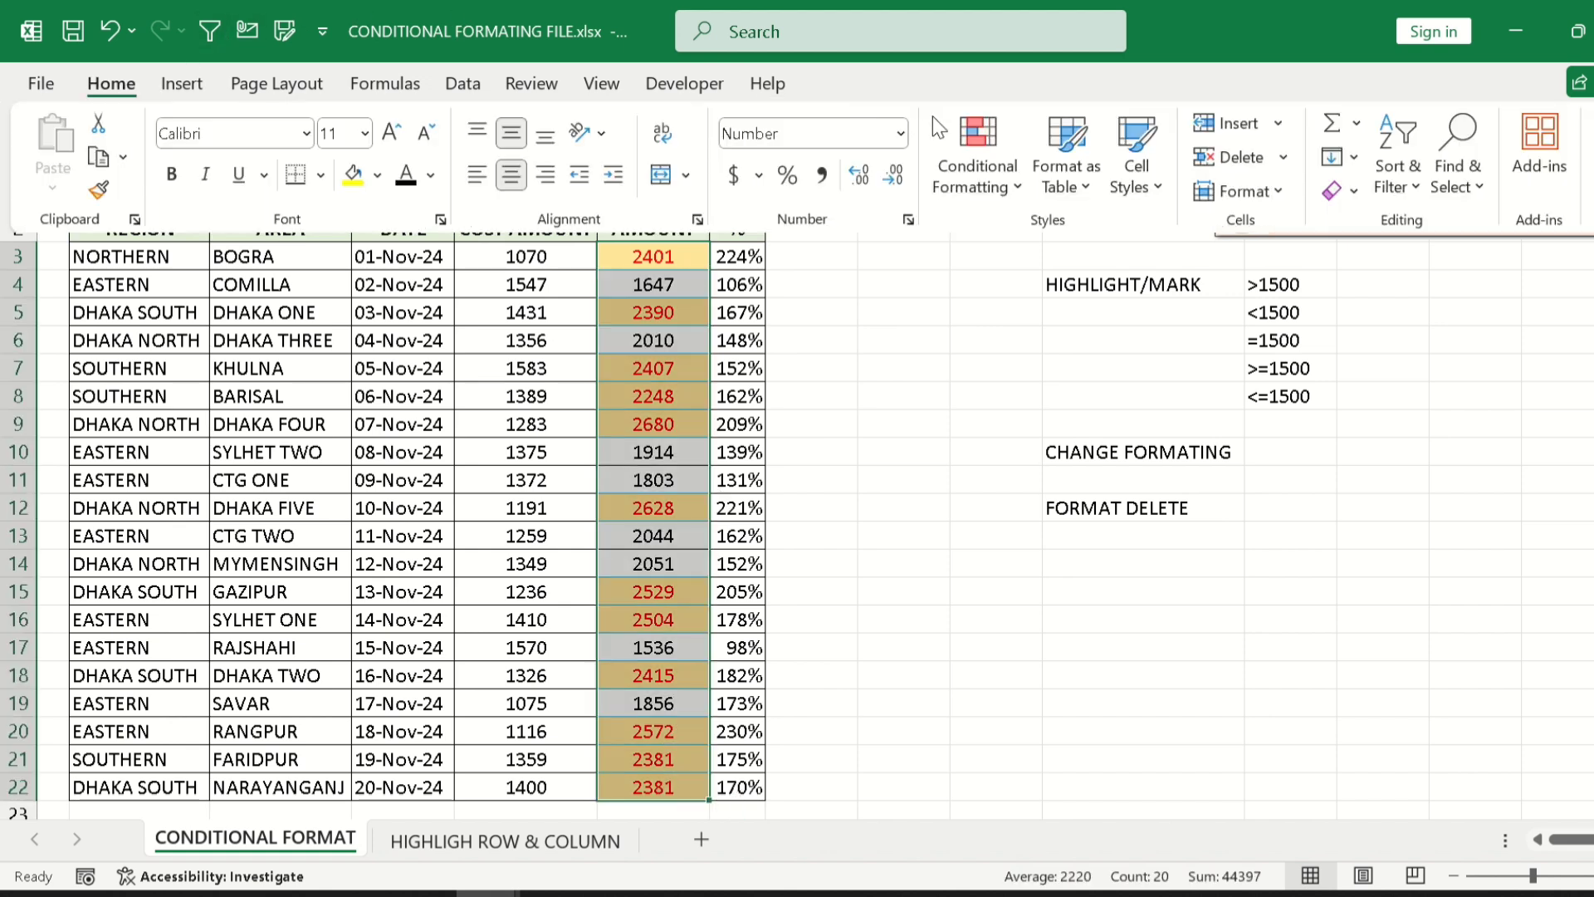
pyautogui.click(979, 177)
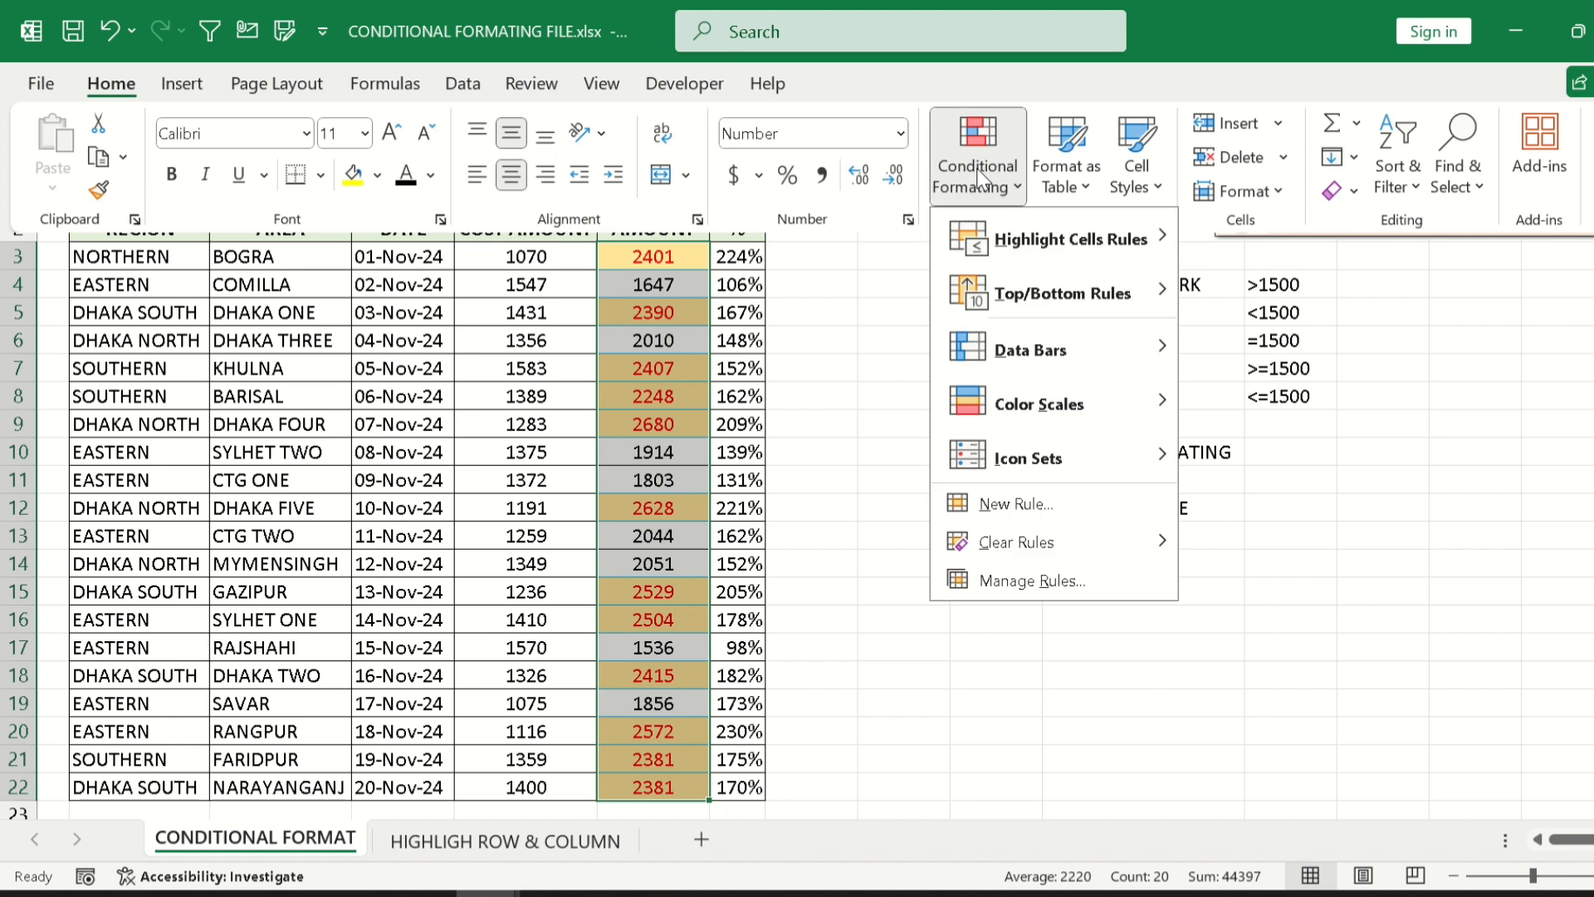
pyautogui.moveTo(1004, 549)
pyautogui.moveTo(1080, 550)
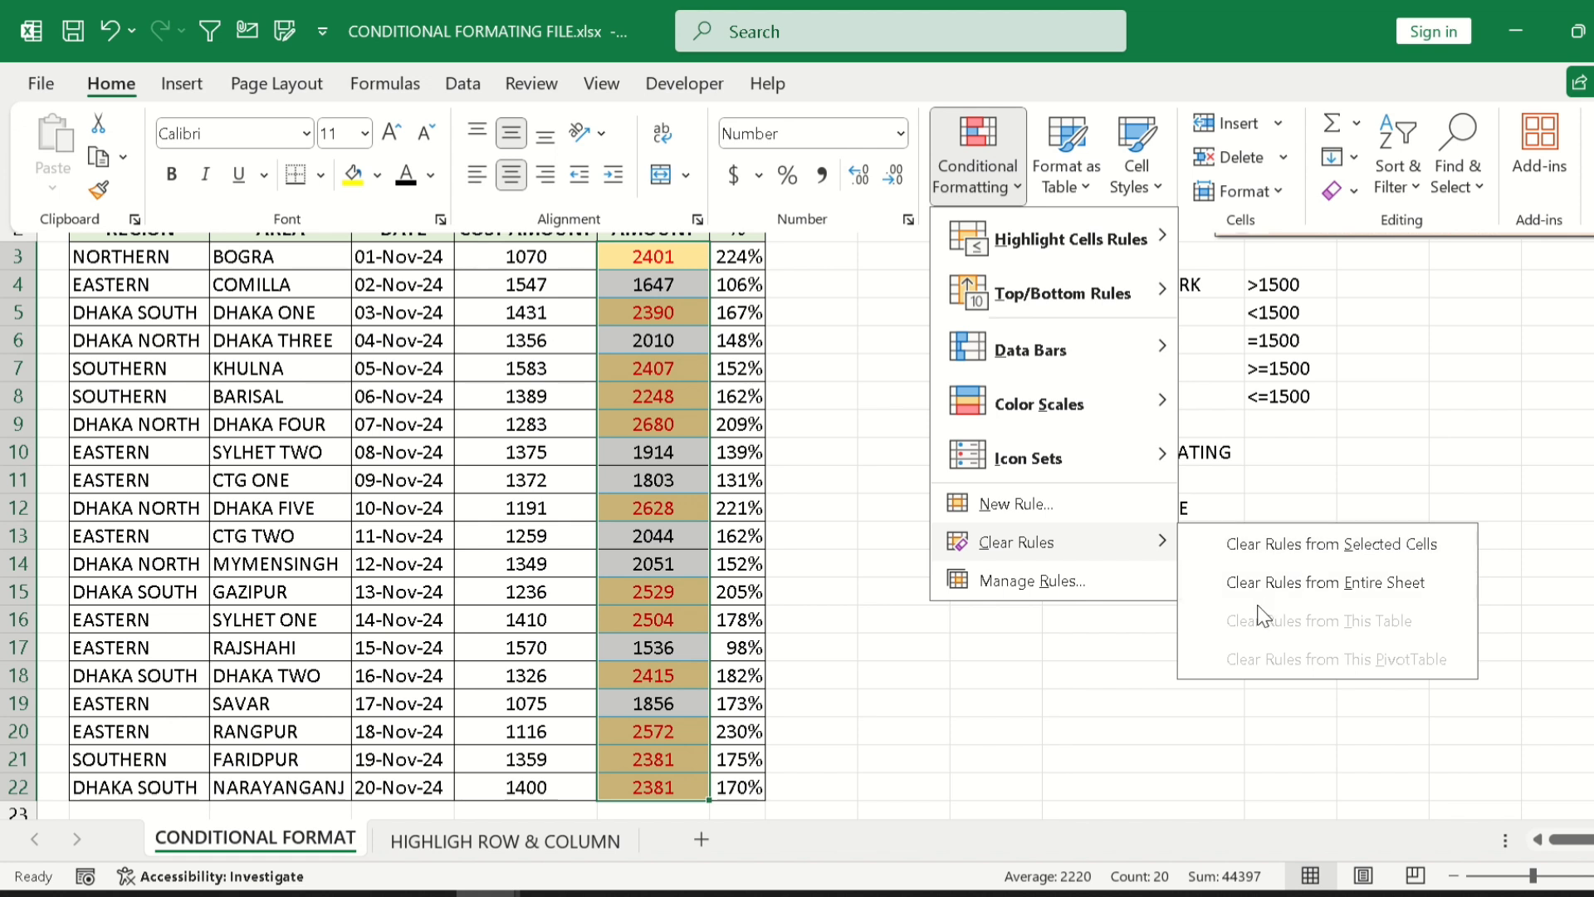
pyautogui.click(841, 554)
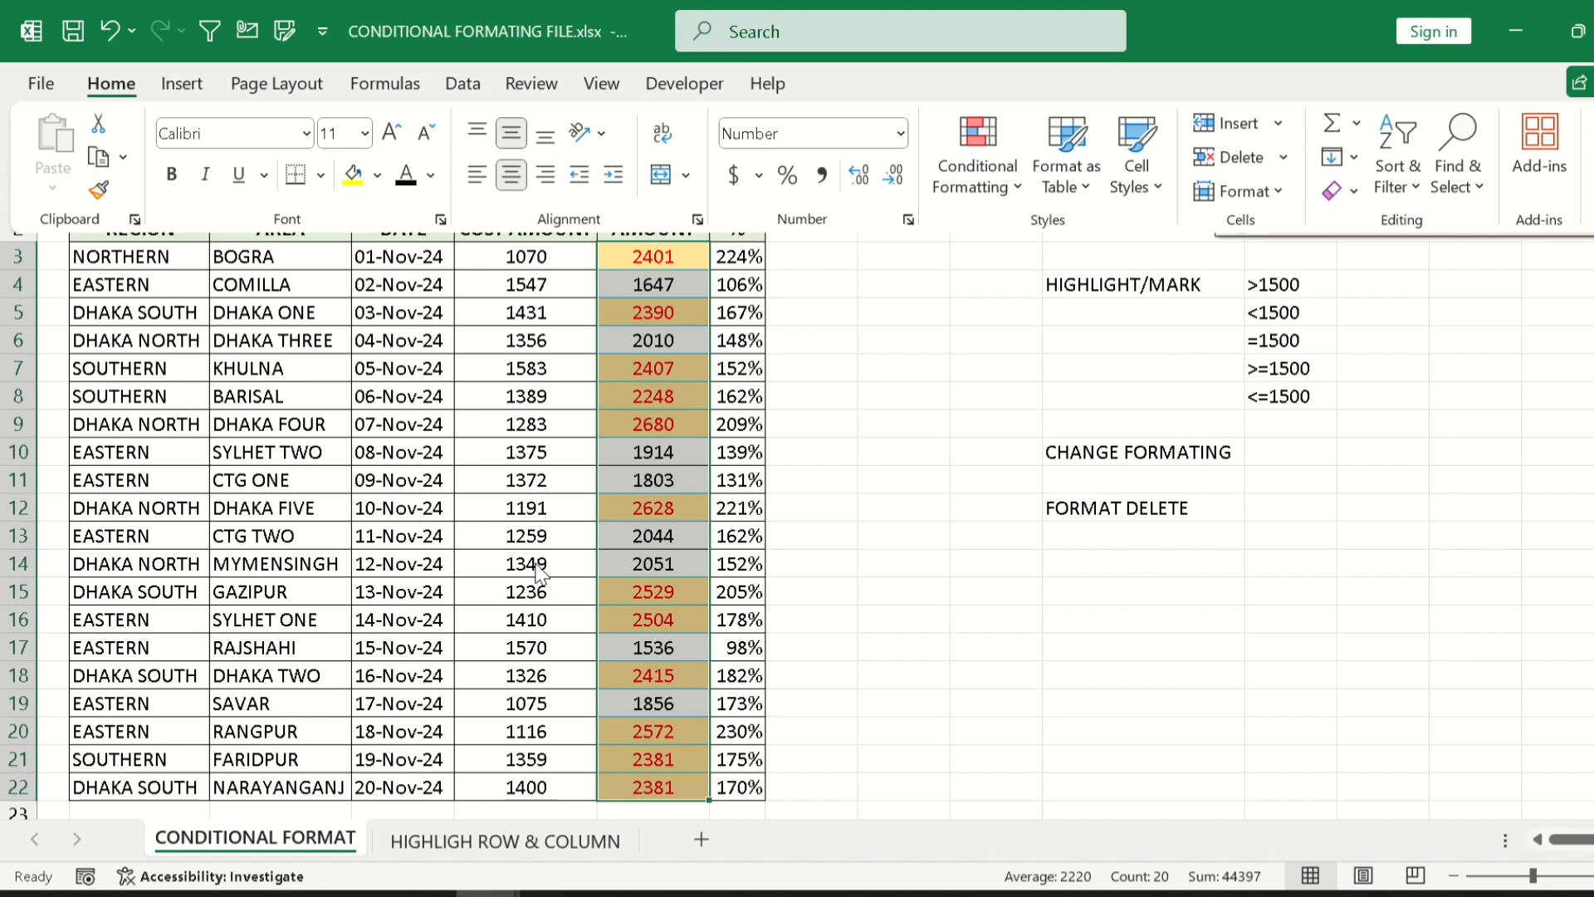
pyautogui.click(952, 166)
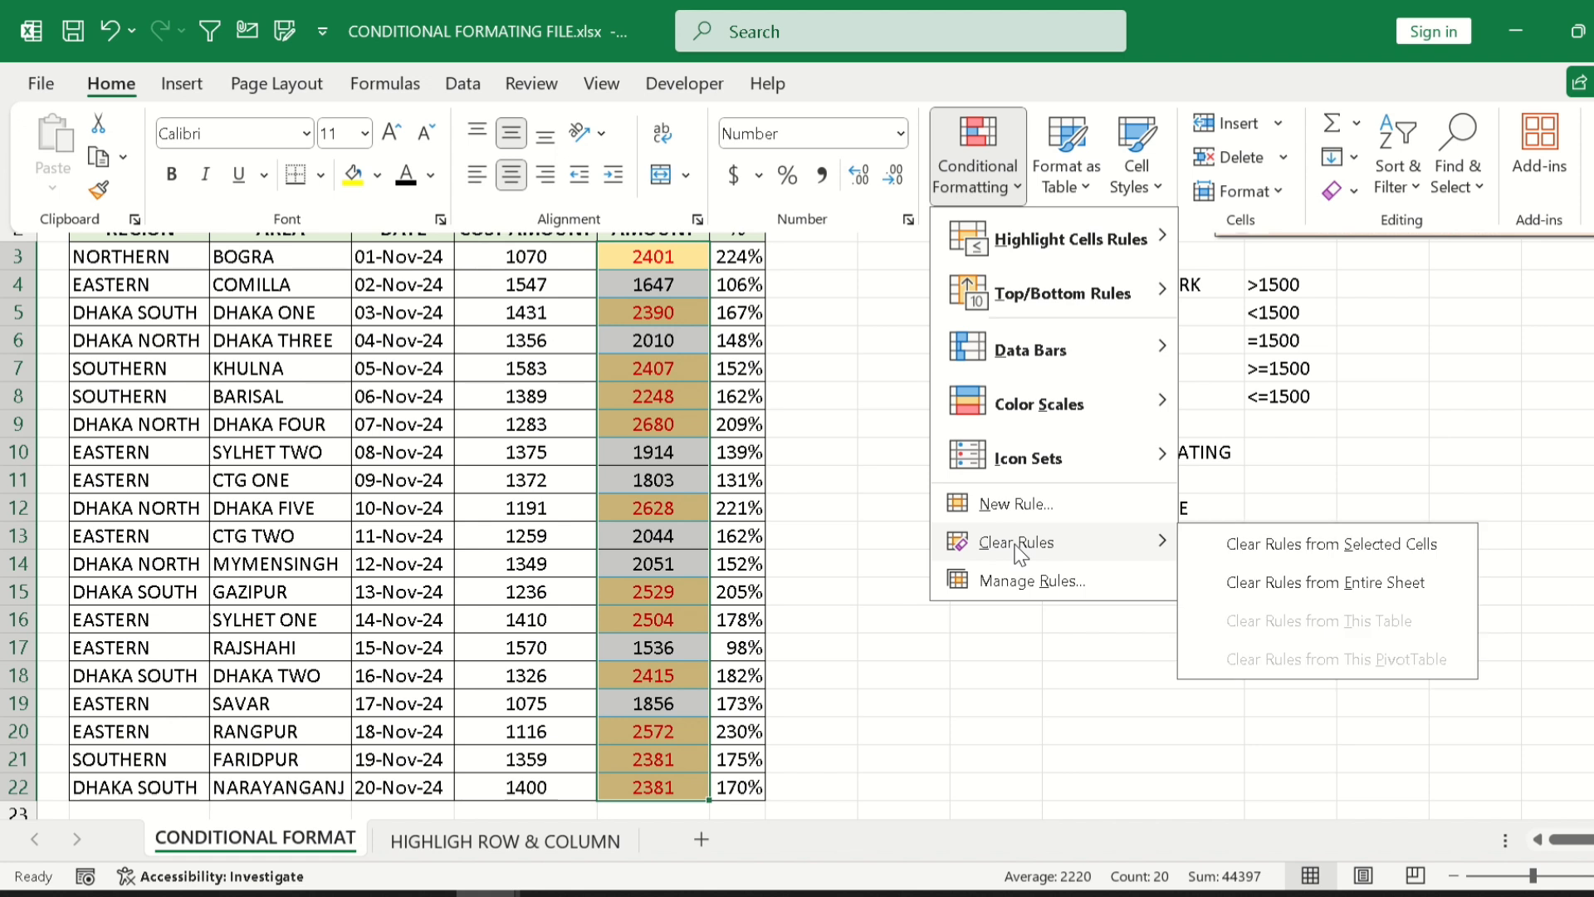
pyautogui.click(1313, 586)
pyautogui.click(1310, 587)
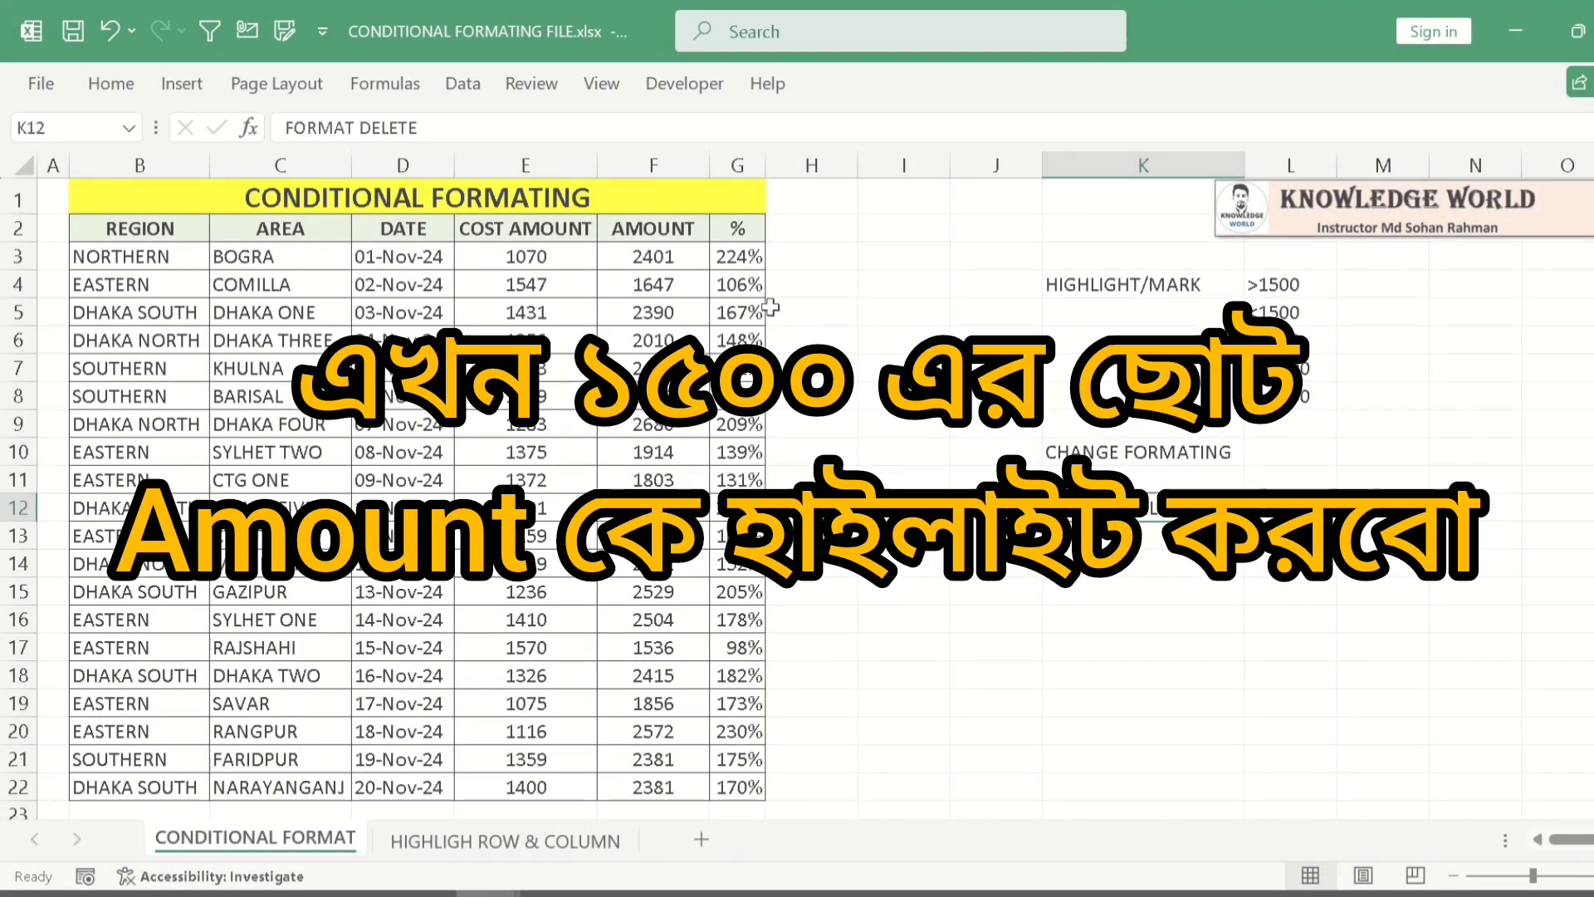
pyautogui.click(1291, 339)
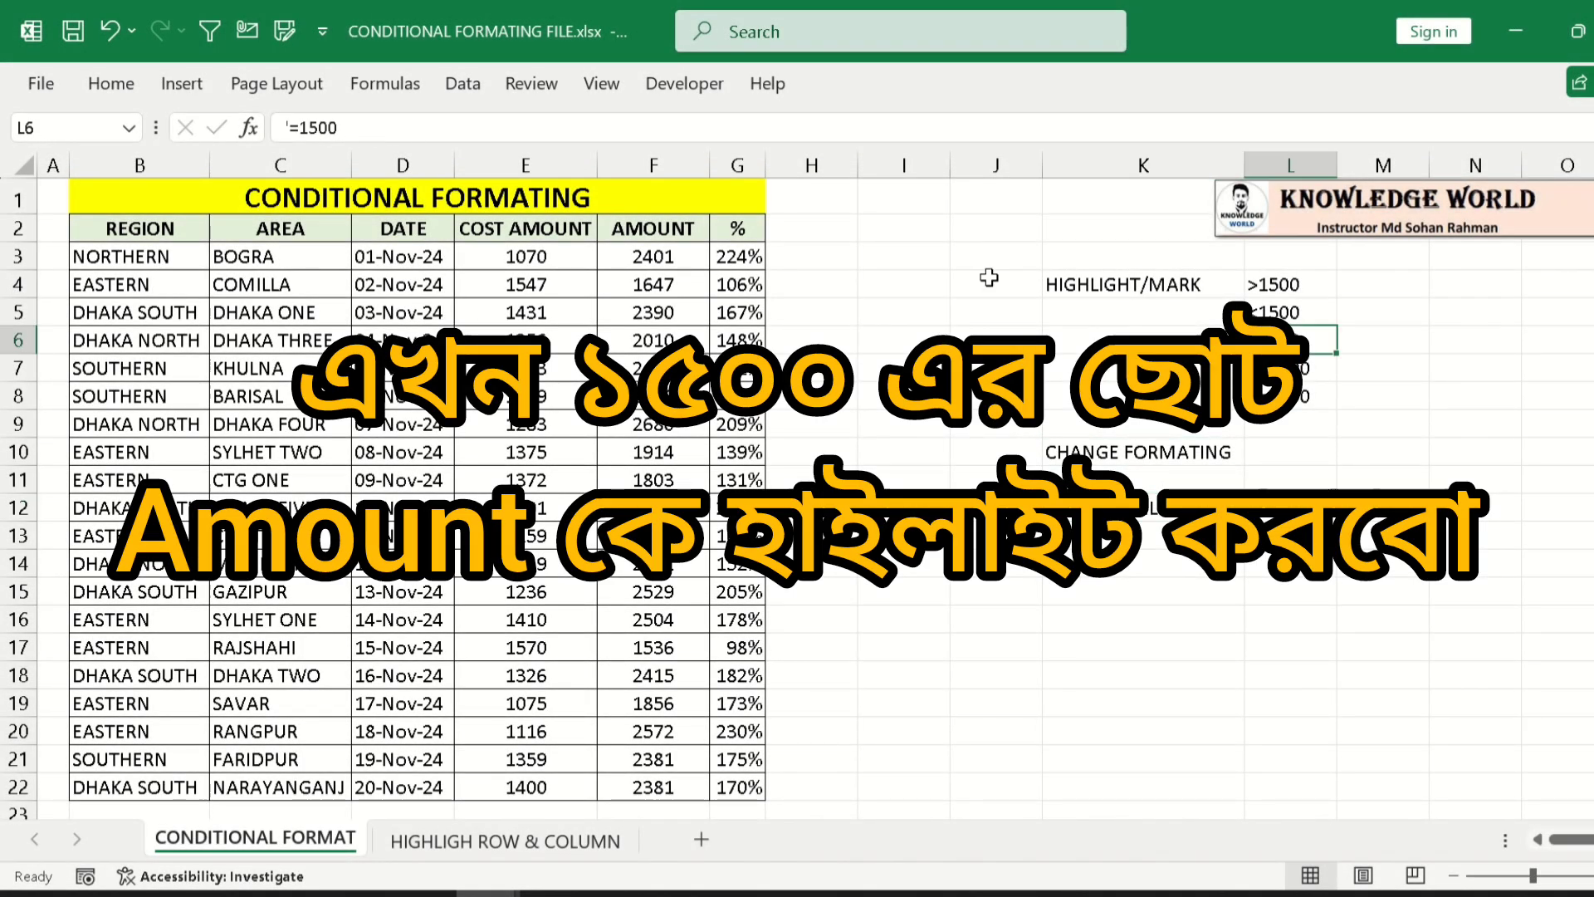
# - Try a Less Than highlight rule with a threshold of 2000 on Amount cells F3:F22
pyautogui.moveTo(649, 256); pyautogui.dragTo(646, 785)
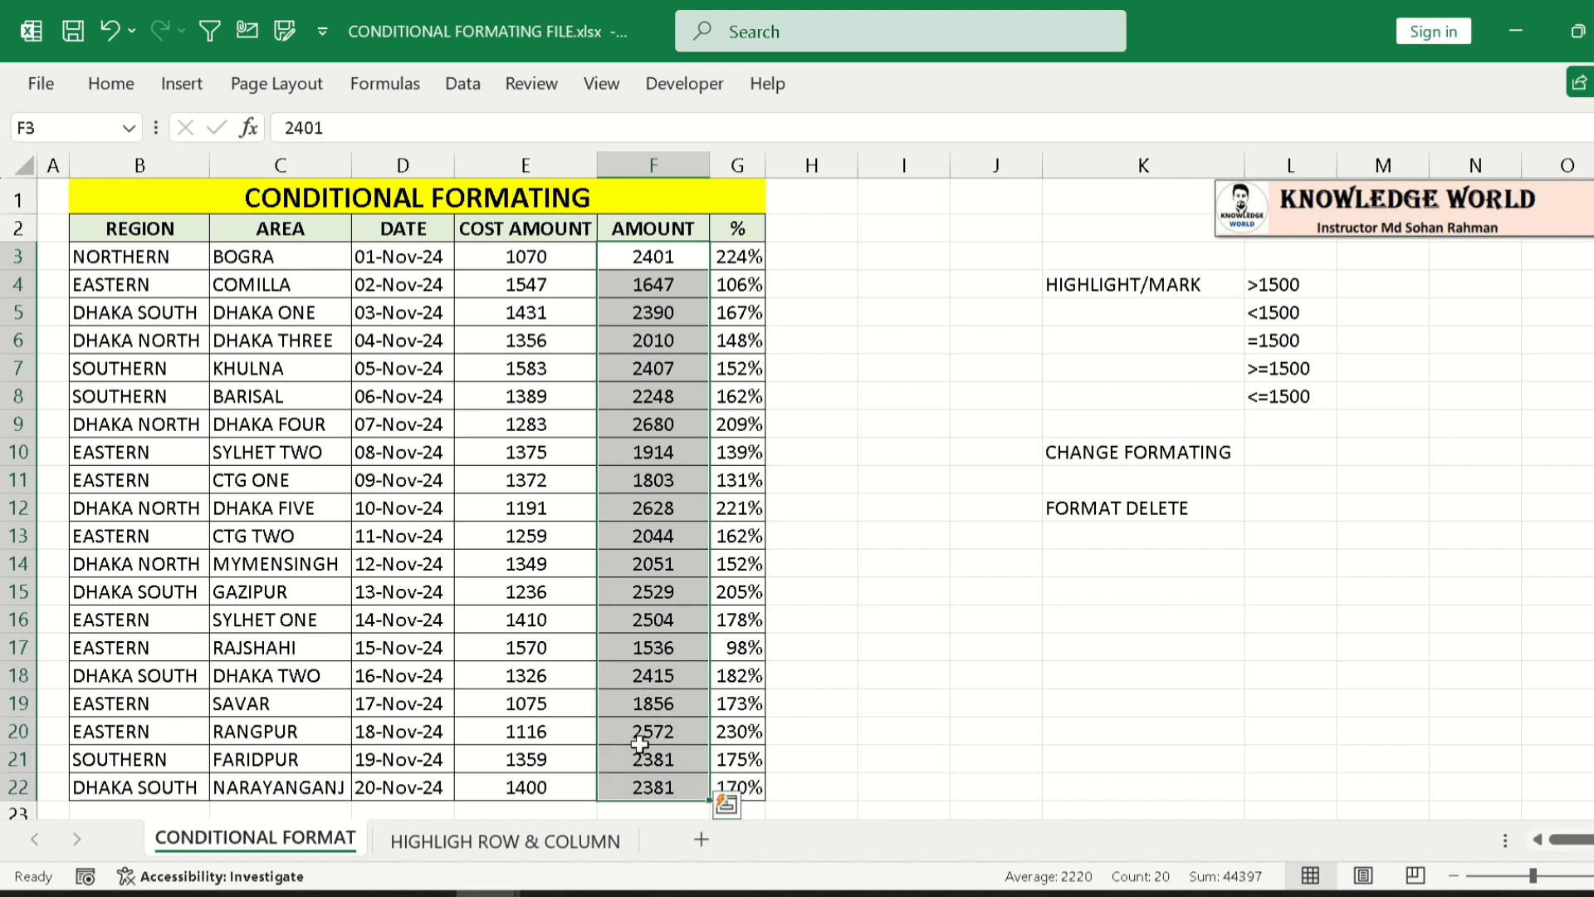
pyautogui.click(121, 92)
pyautogui.click(988, 167)
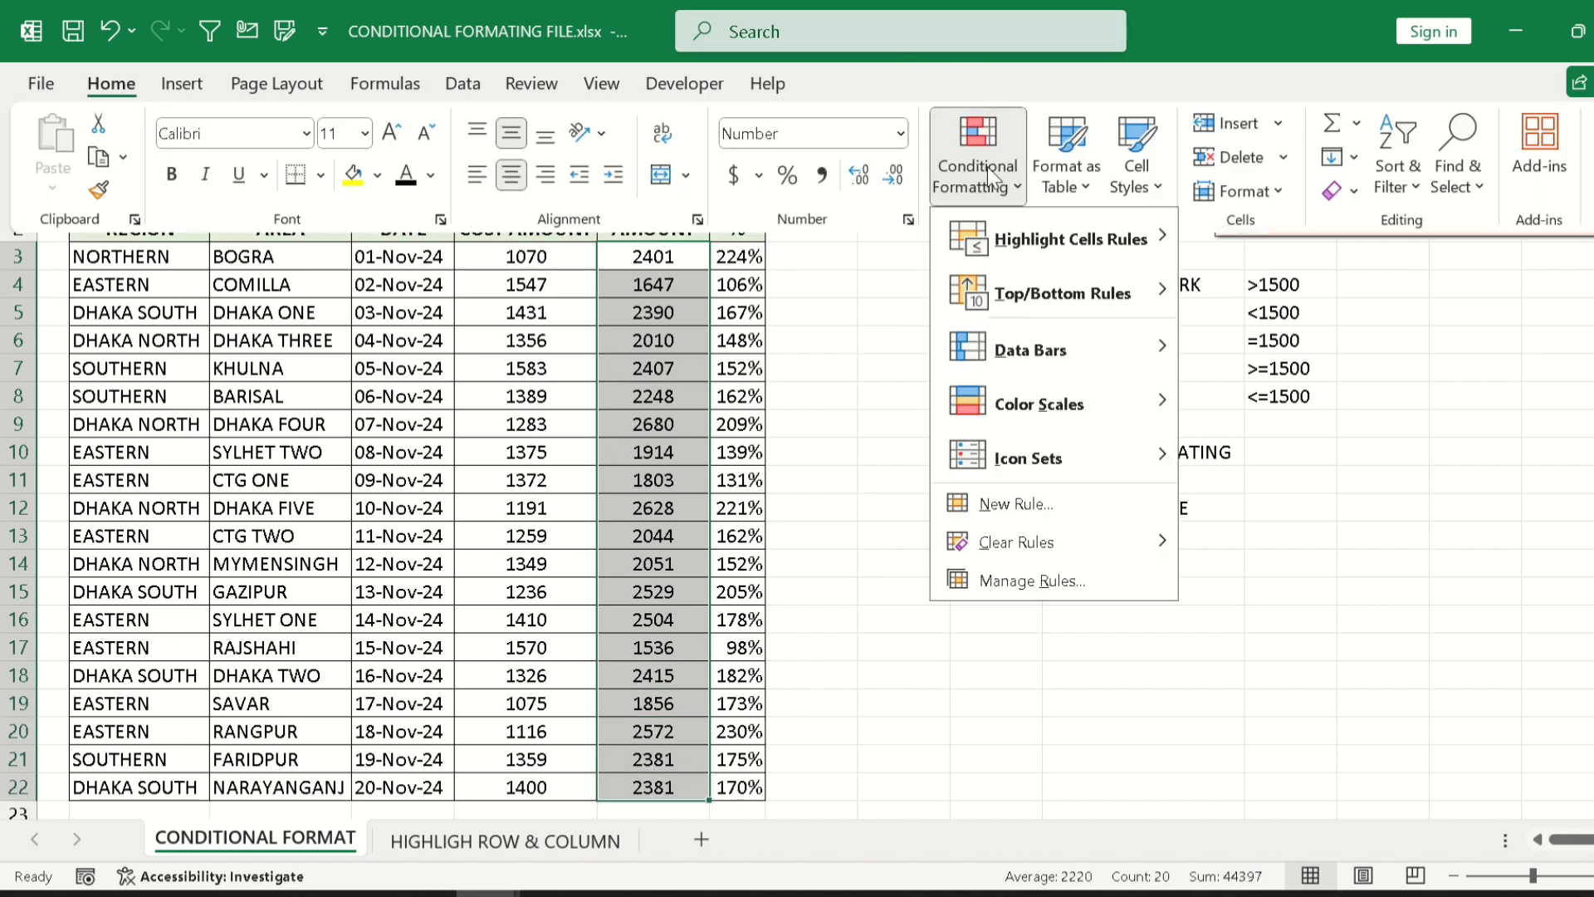
pyautogui.moveTo(1058, 249)
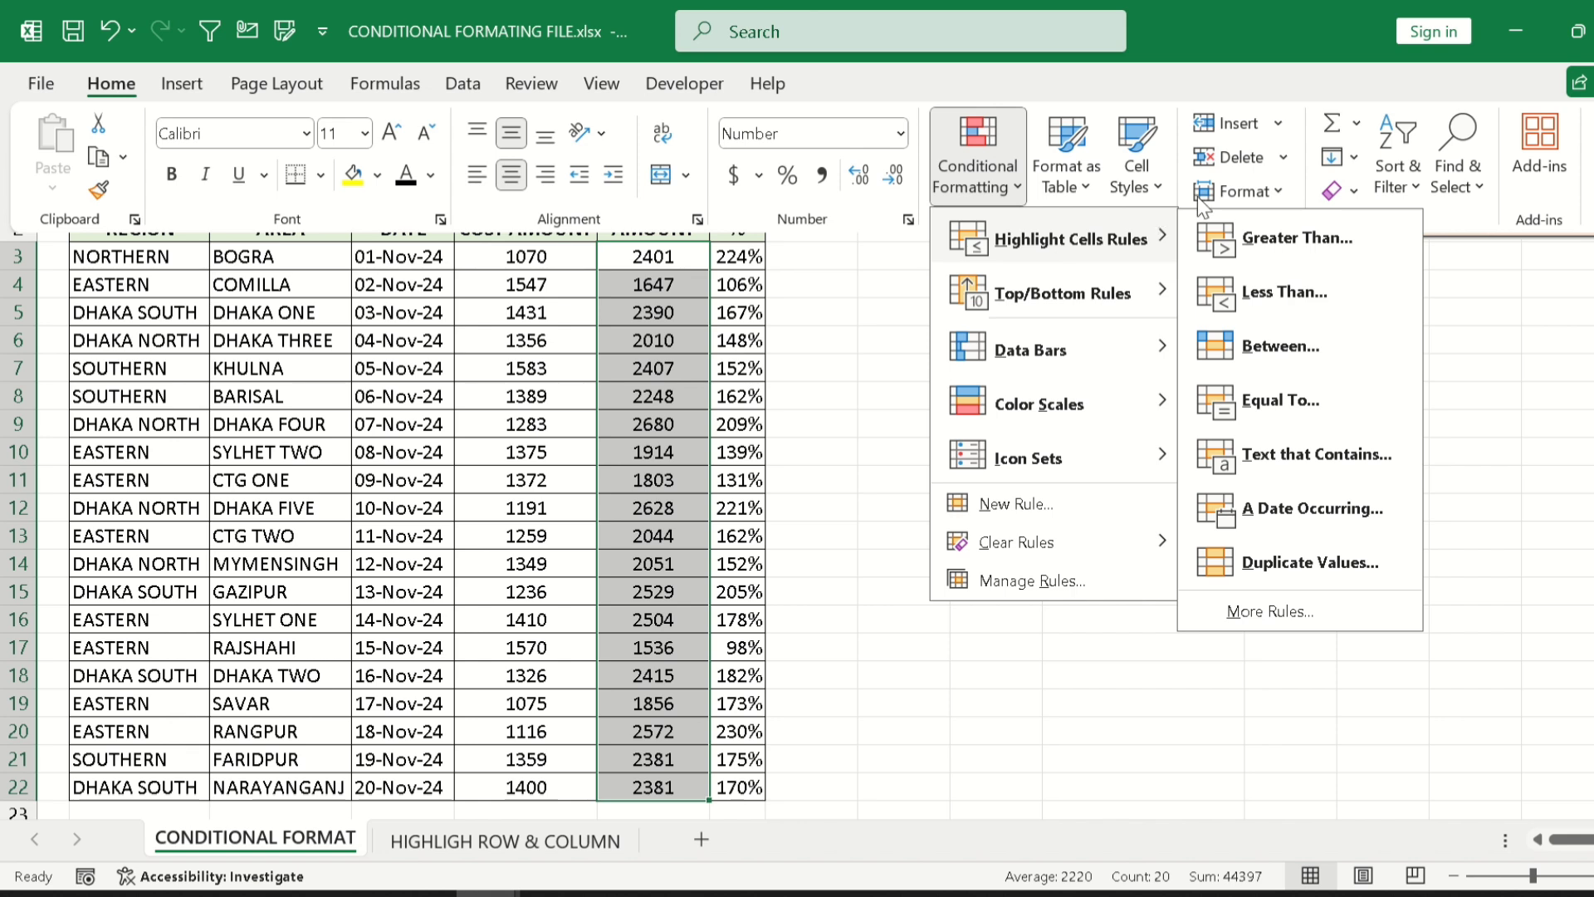
pyautogui.click(1270, 292)
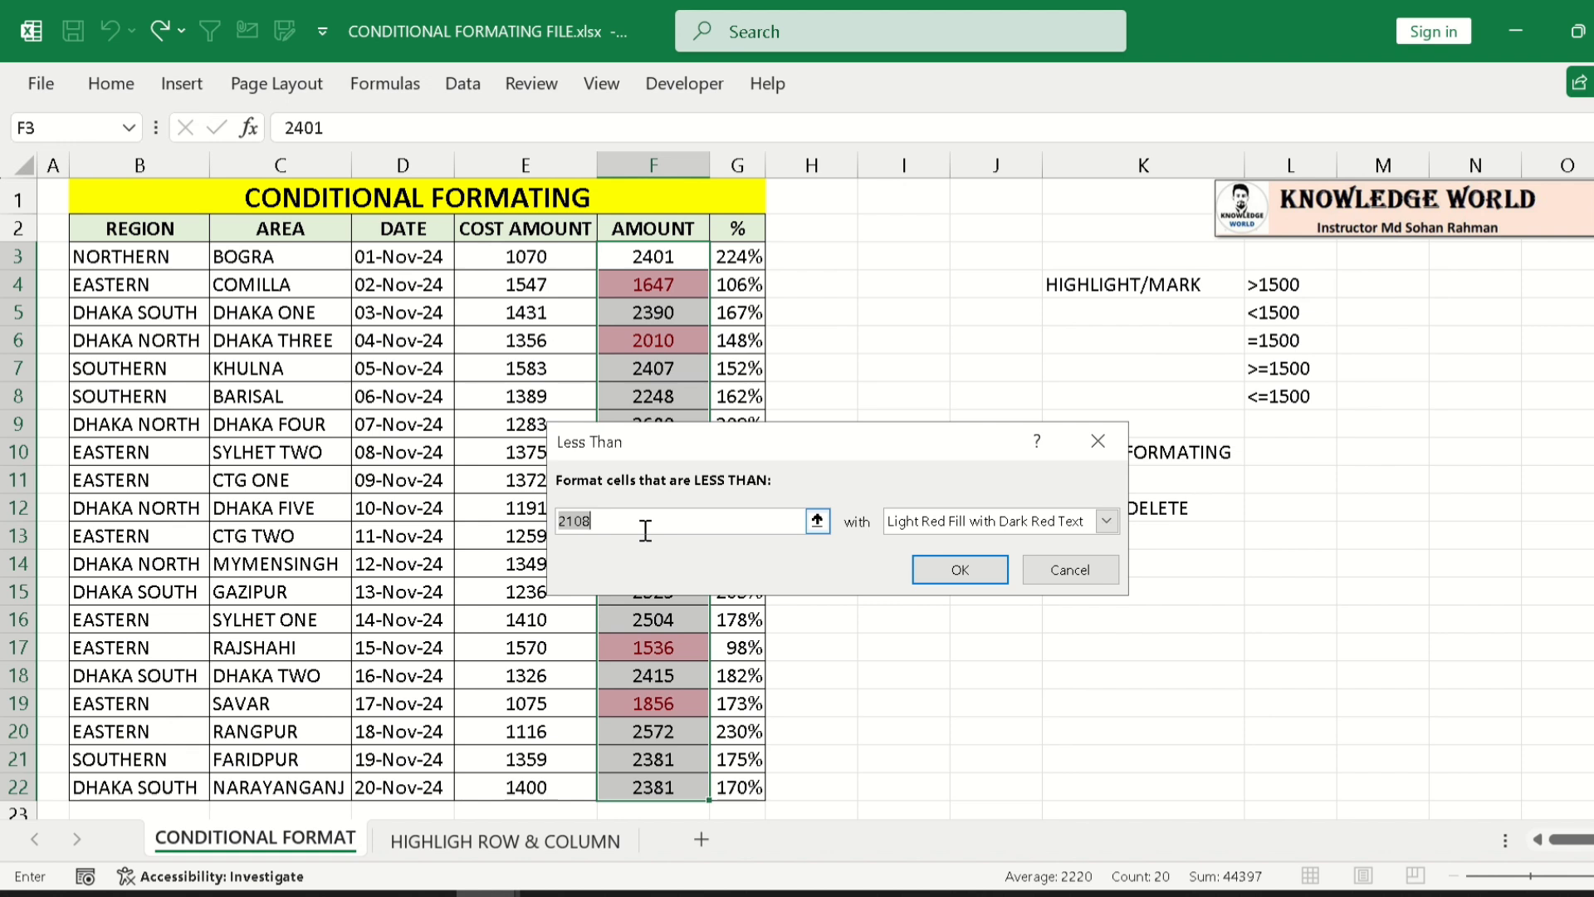
pyautogui.write('1')
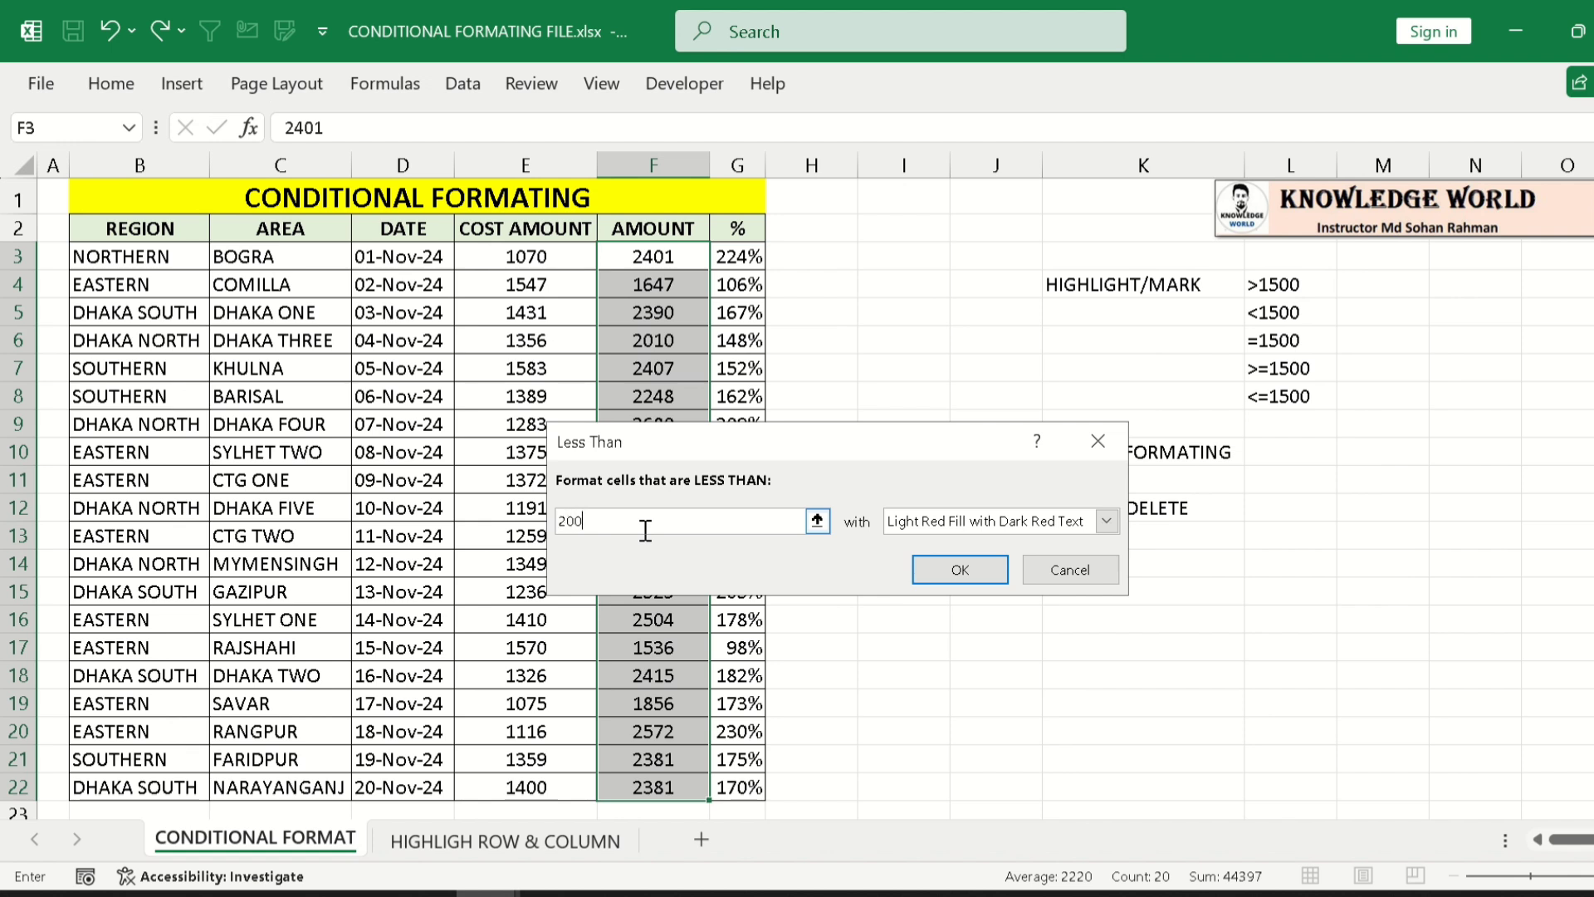
pyautogui.write('0')
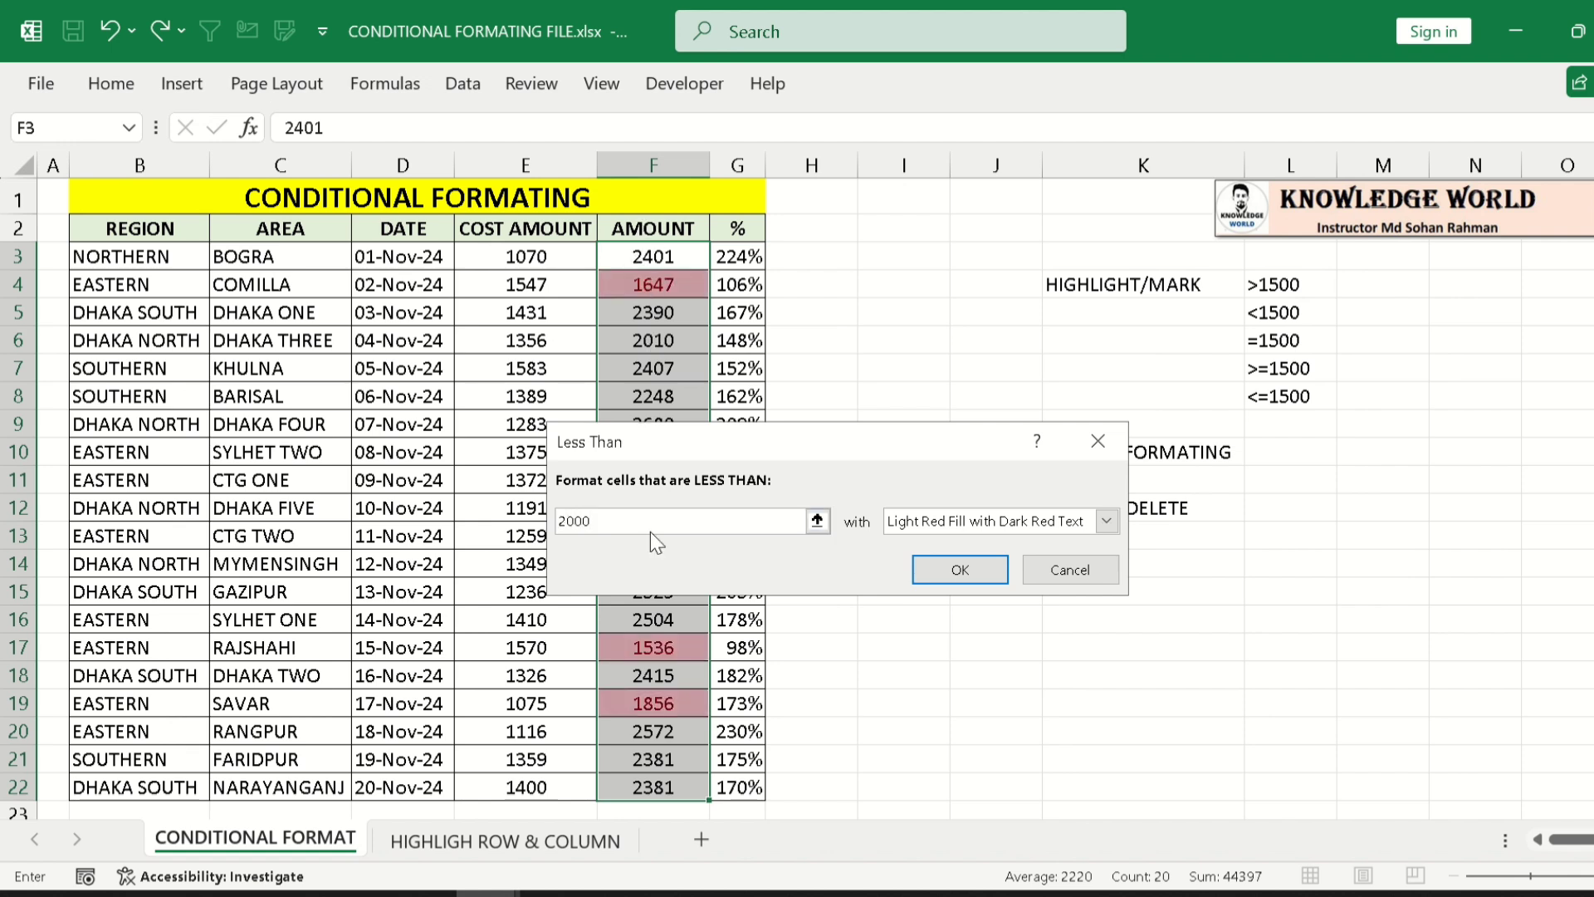
# - Look through the custom format's fill, border and font options, and cancel the Less Than rule
pyautogui.click(1096, 519)
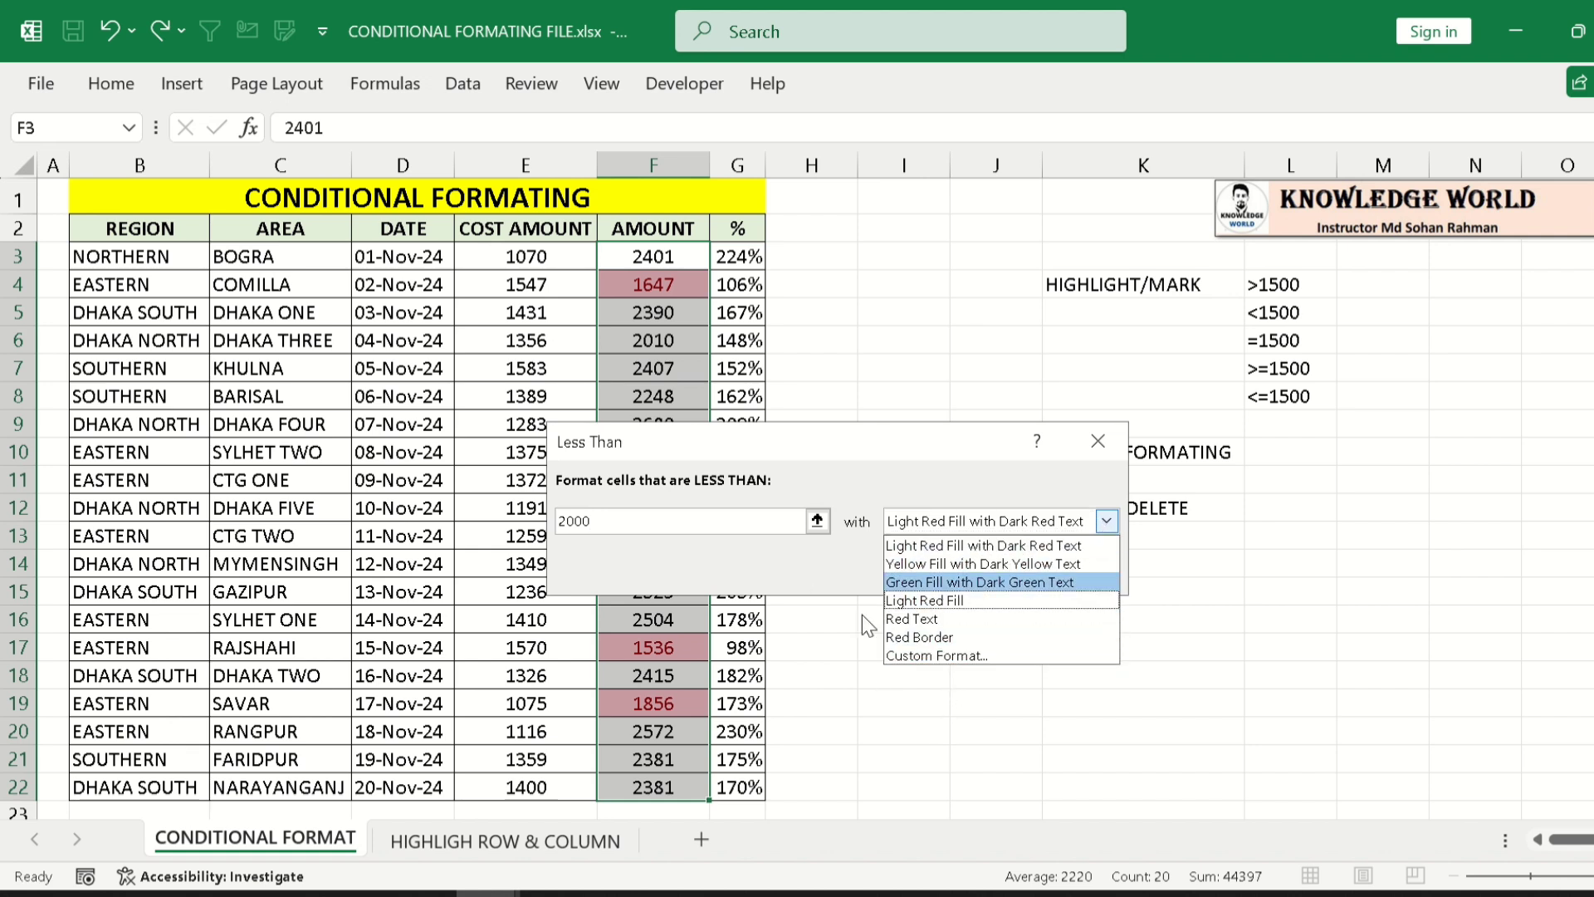
pyautogui.click(935, 655)
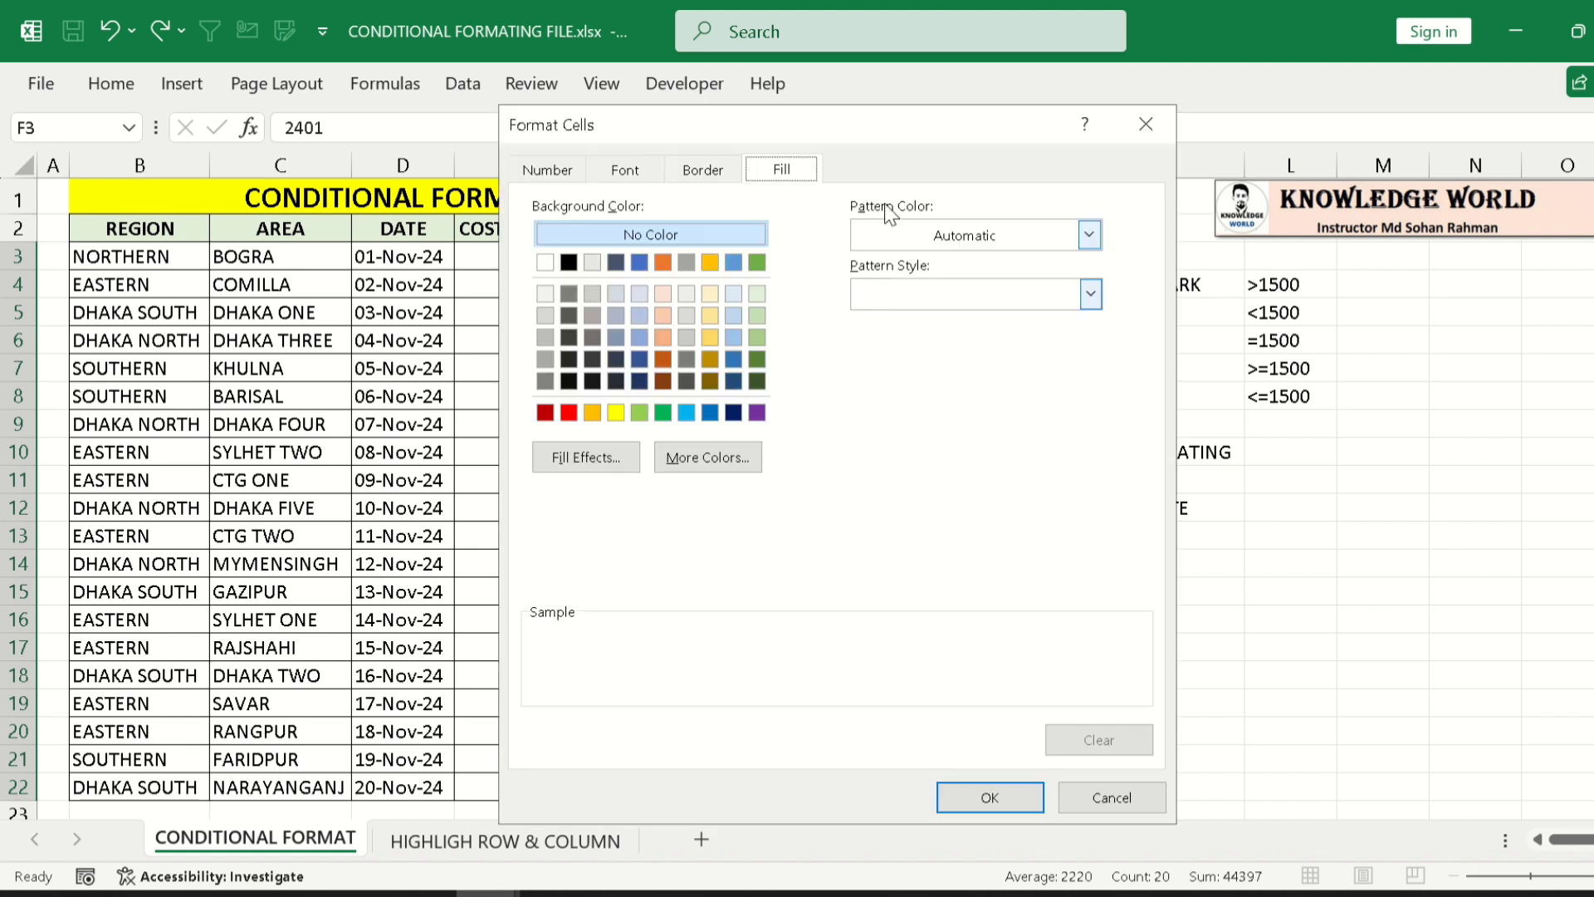
pyautogui.click(719, 172)
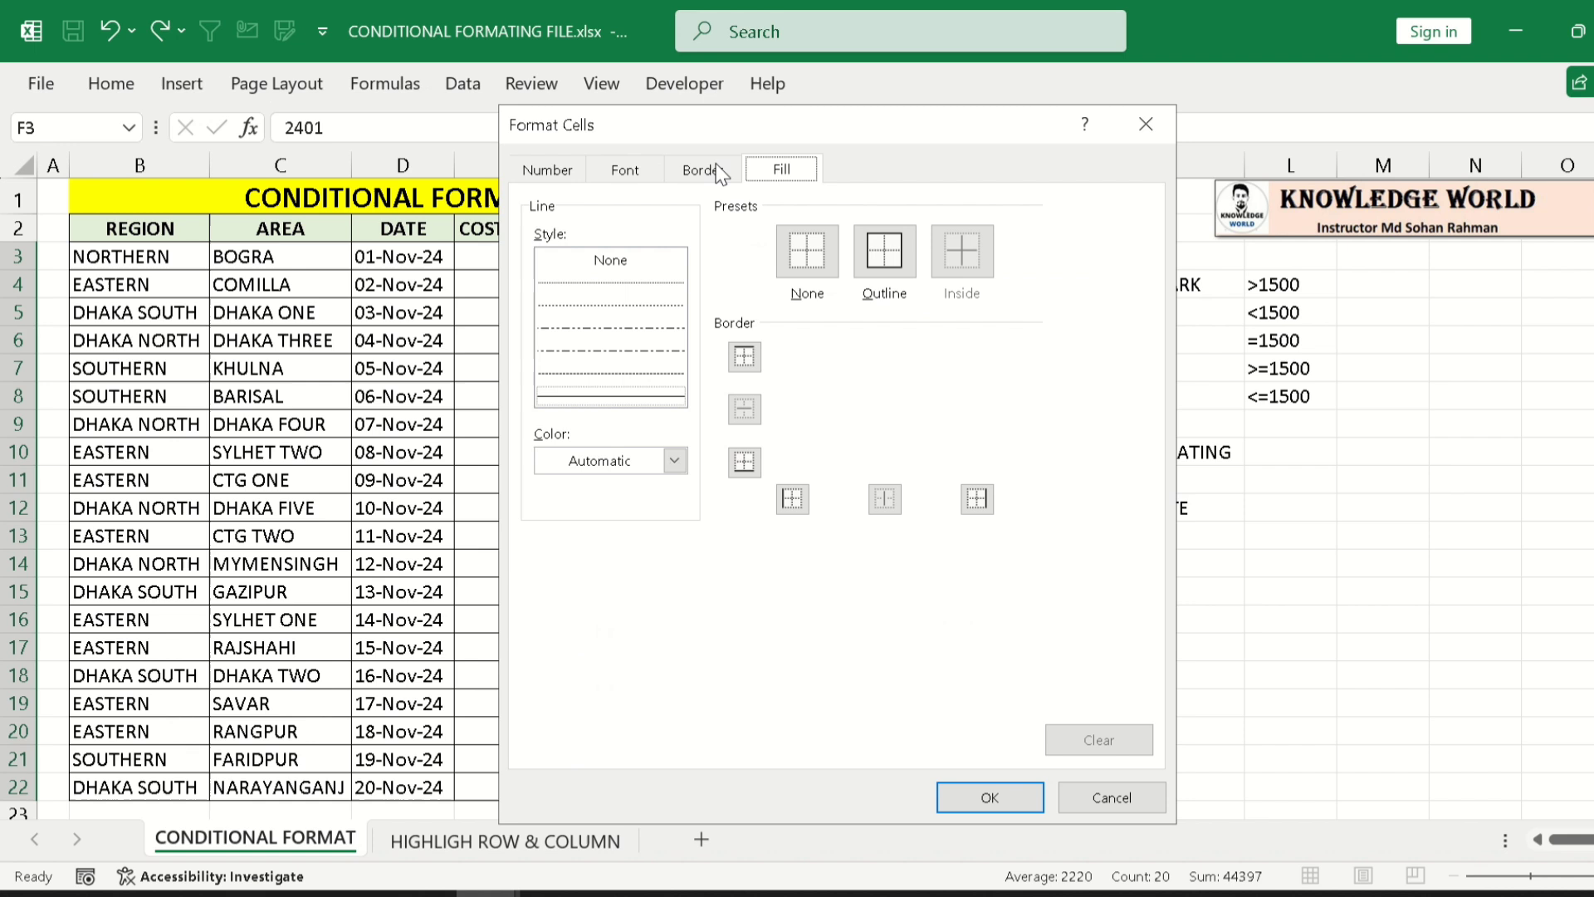
pyautogui.click(646, 172)
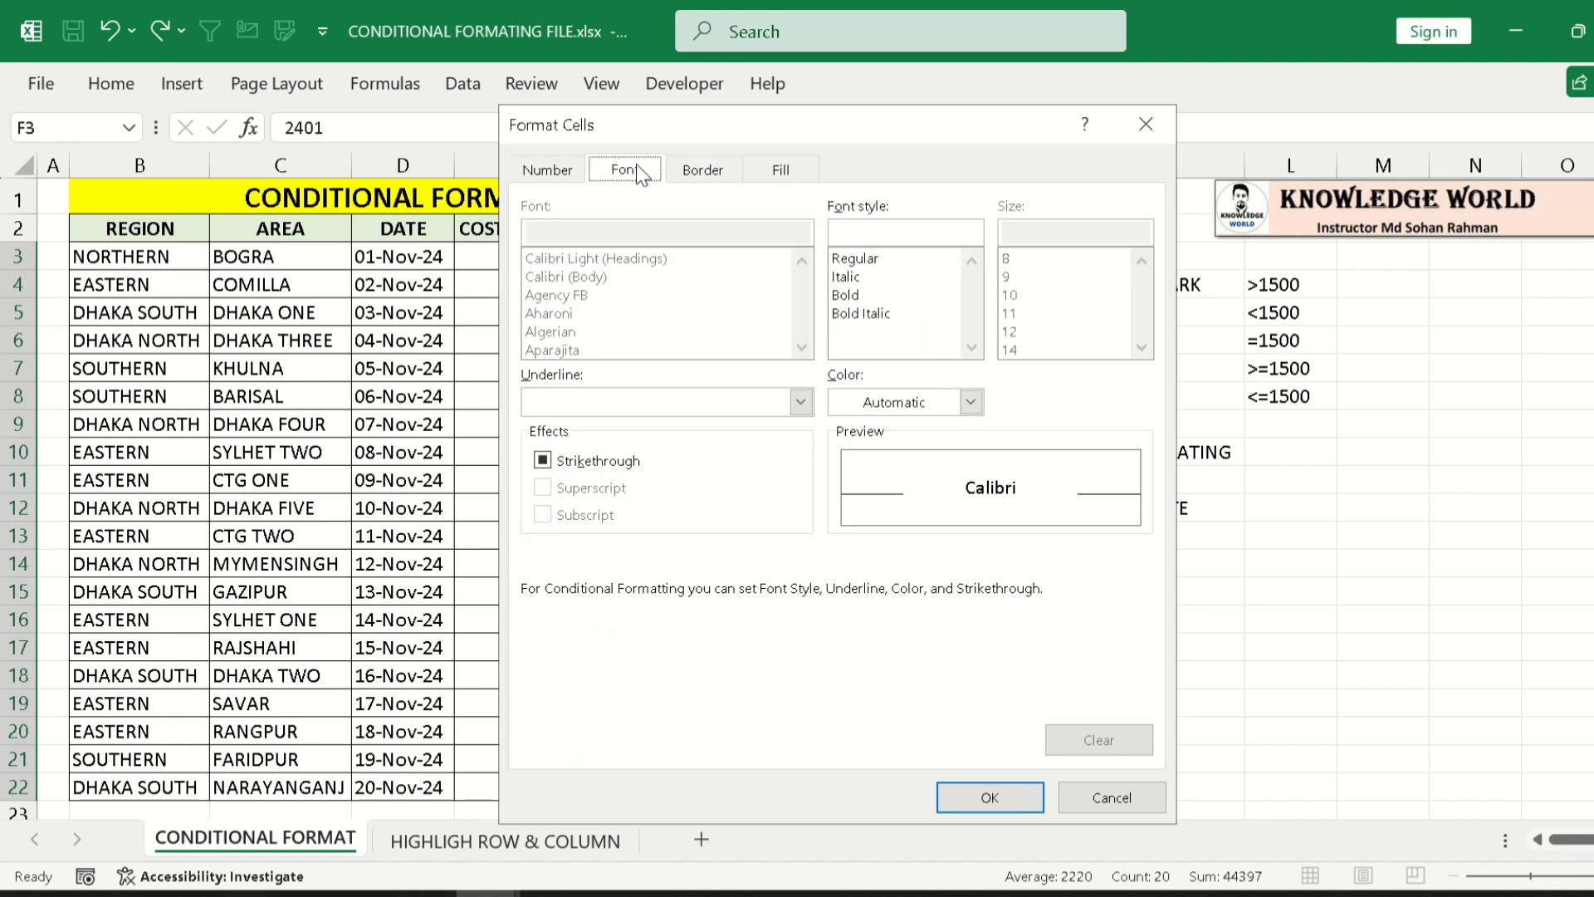
pyautogui.click(1104, 799)
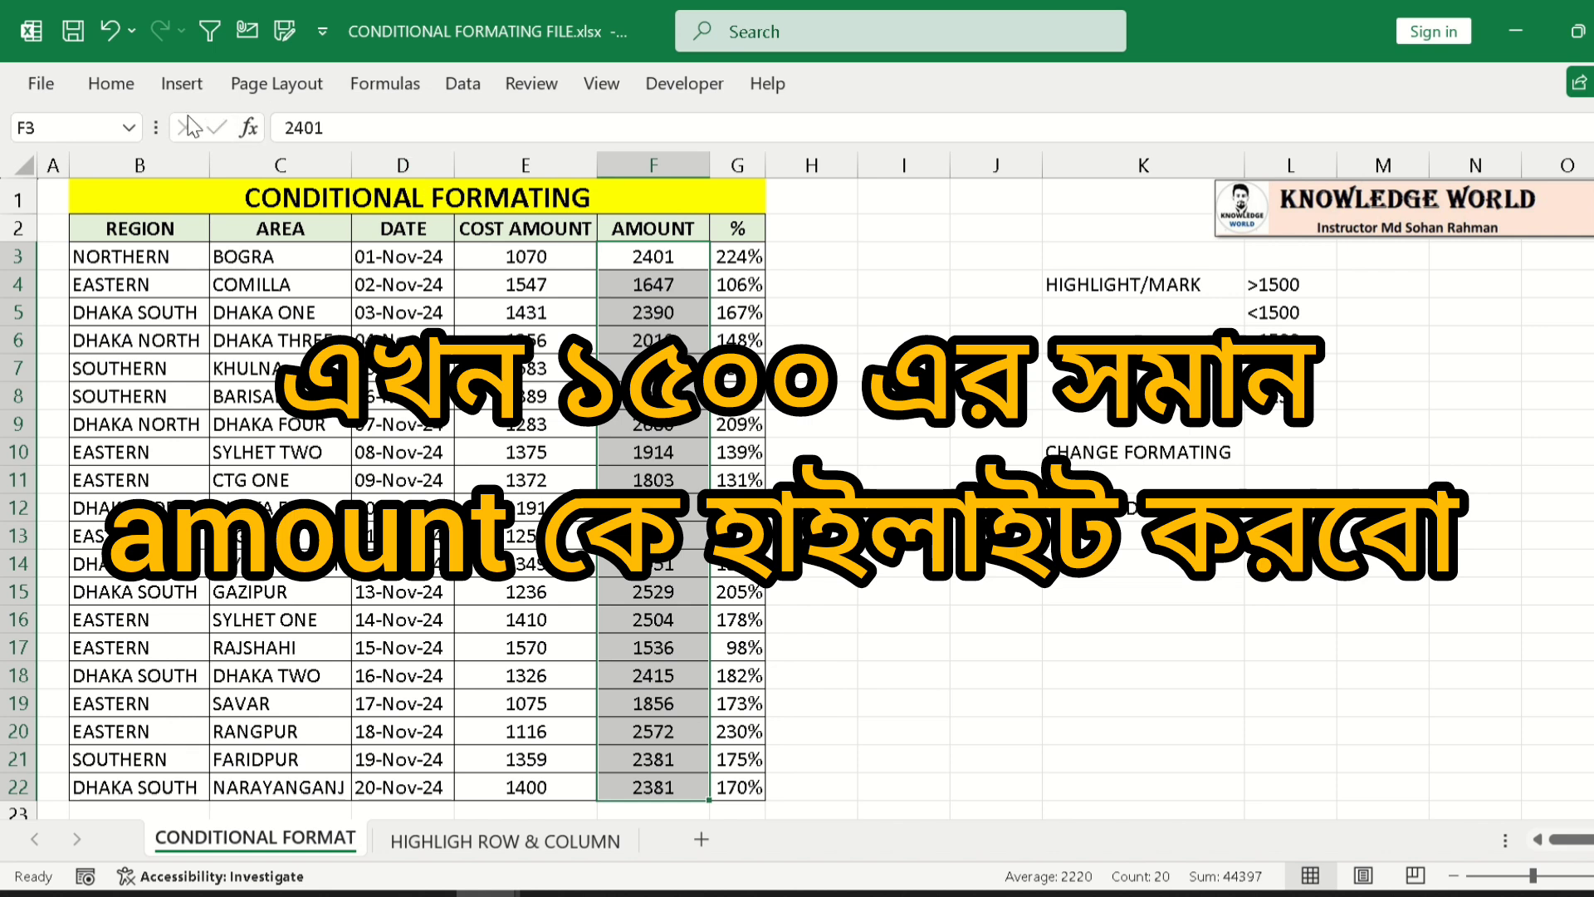
# - Apply an Equal To 1500 highlight rule to Amount cells F3:F22 using Light Red Fill with Dark Red Text
pyautogui.click(124, 86)
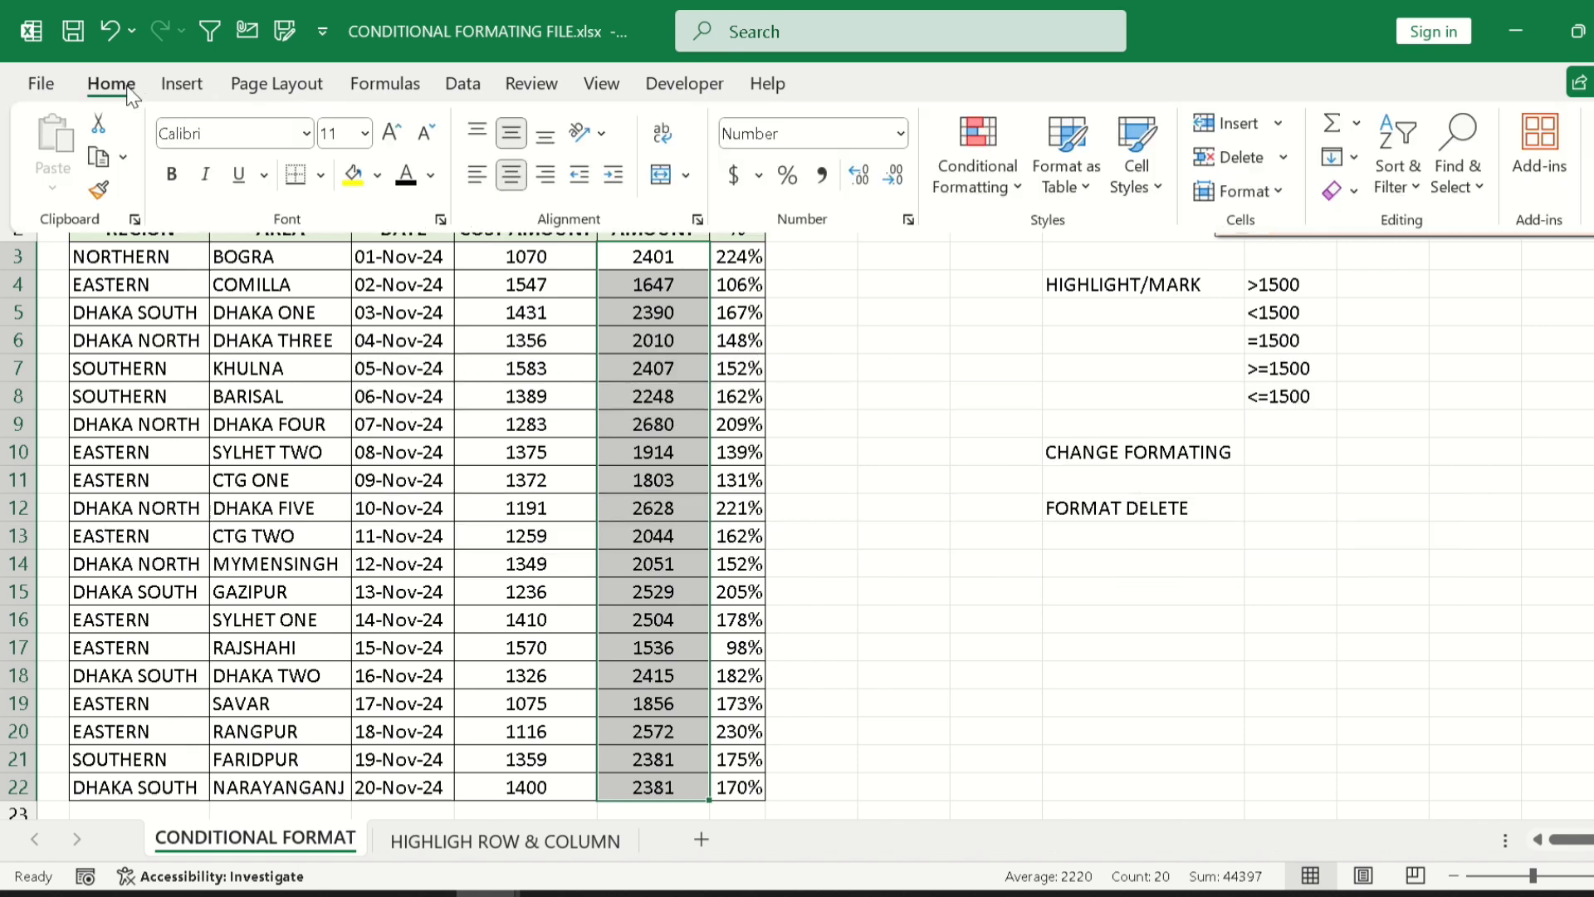
pyautogui.click(968, 171)
pyautogui.moveTo(1047, 243)
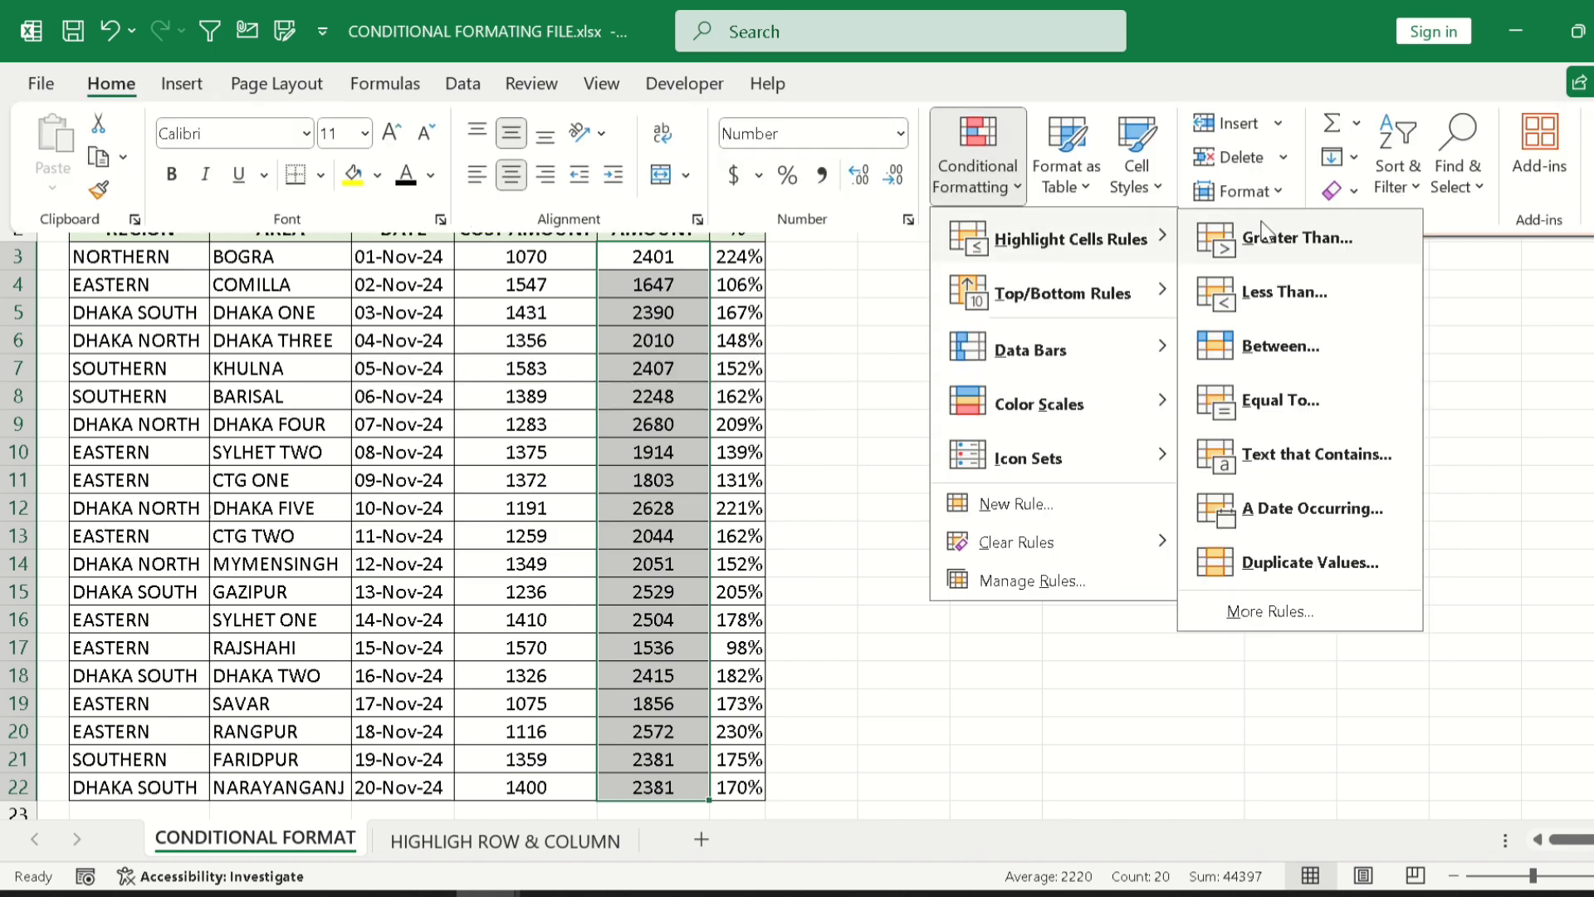
pyautogui.click(1267, 406)
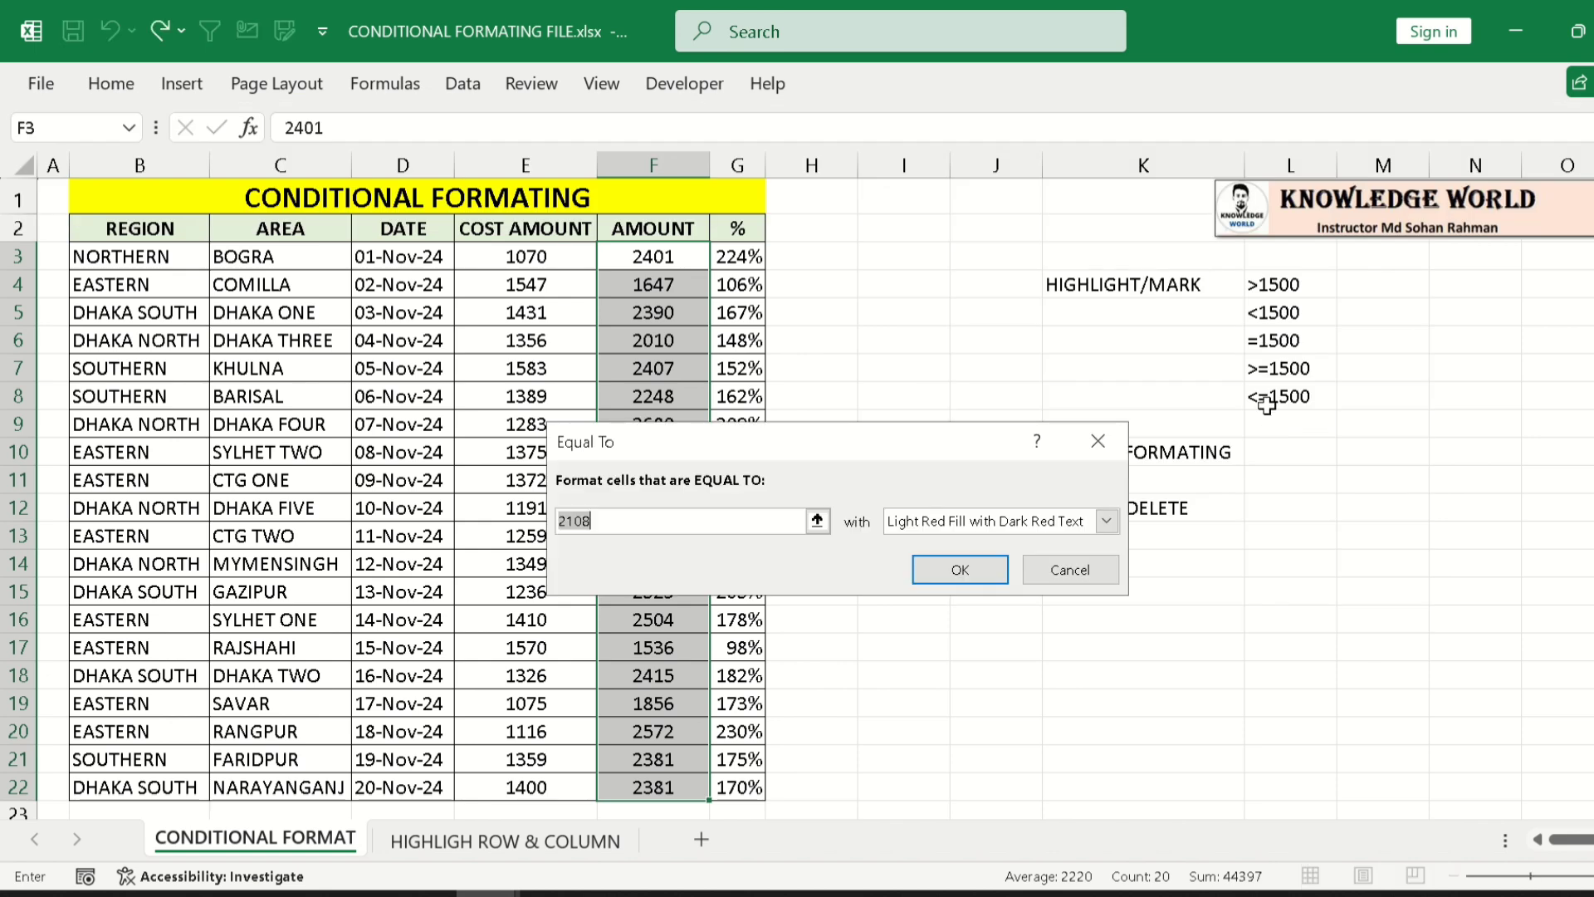
pyautogui.write('1')
pyautogui.click(960, 570)
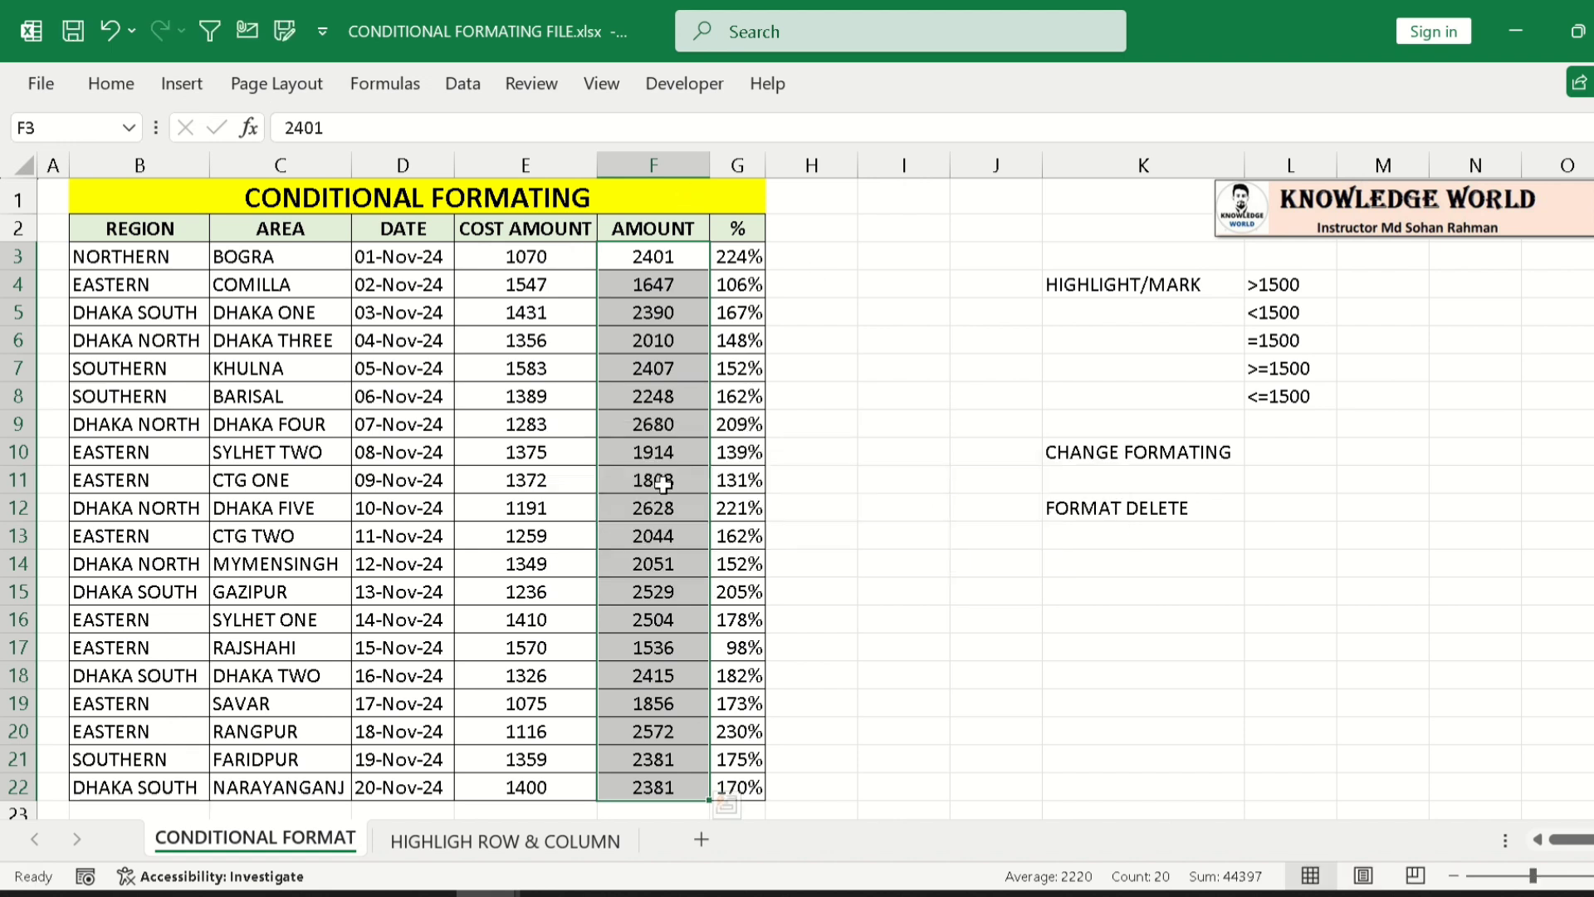
# - Set the DHAKA FOUR amount in cell F9 to 1500
pyautogui.click(677, 429)
pyautogui.write('1500')
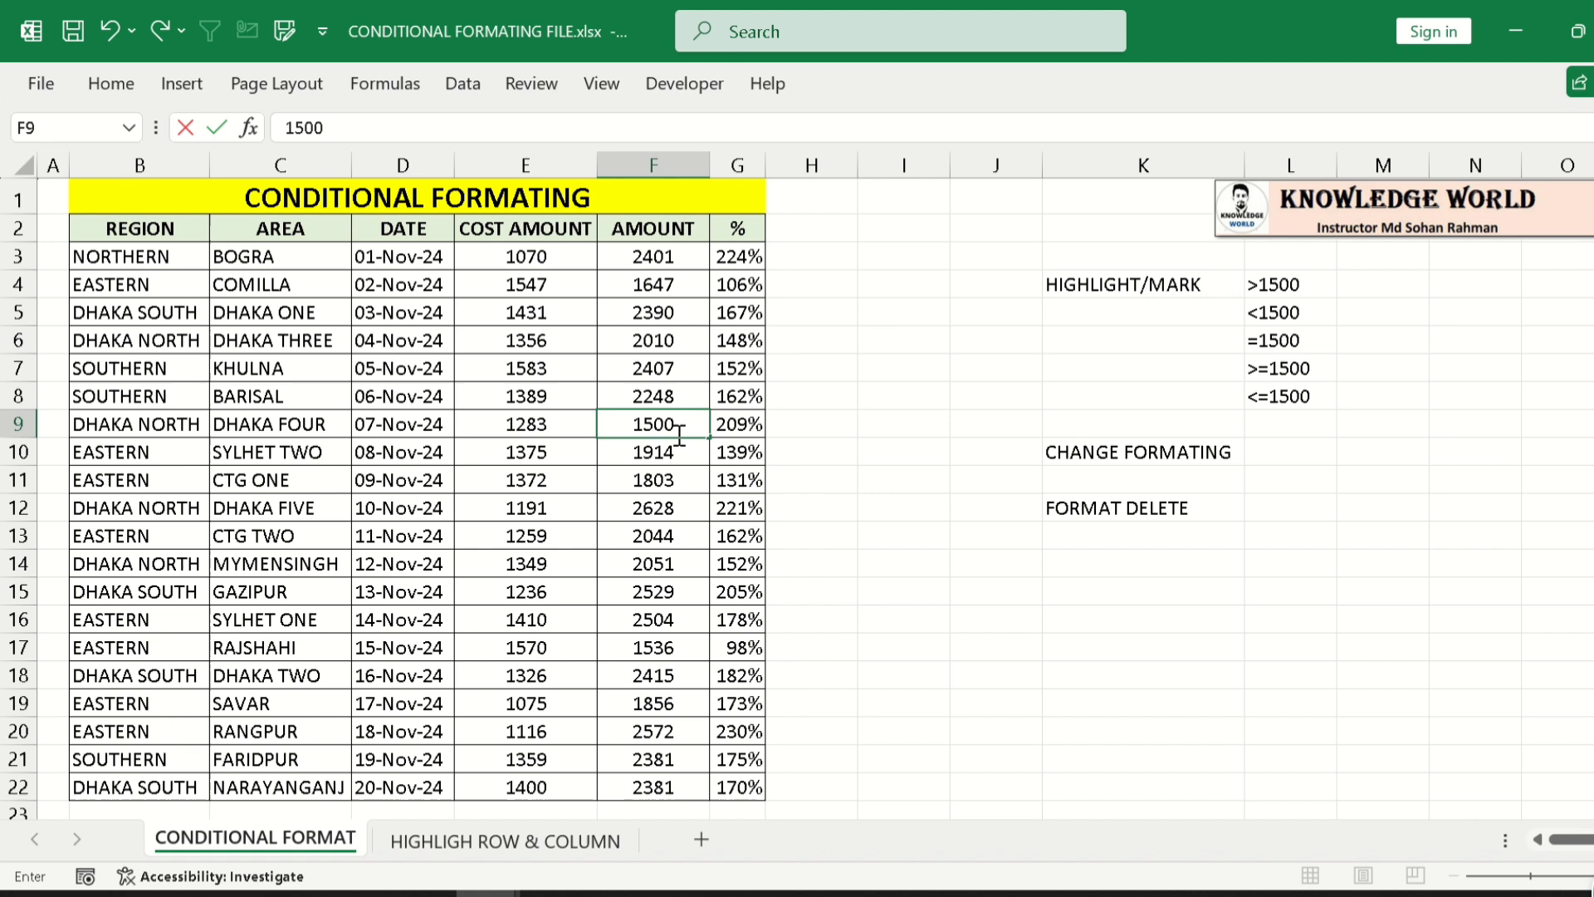
pyautogui.press('Return')
pyautogui.click(677, 427)
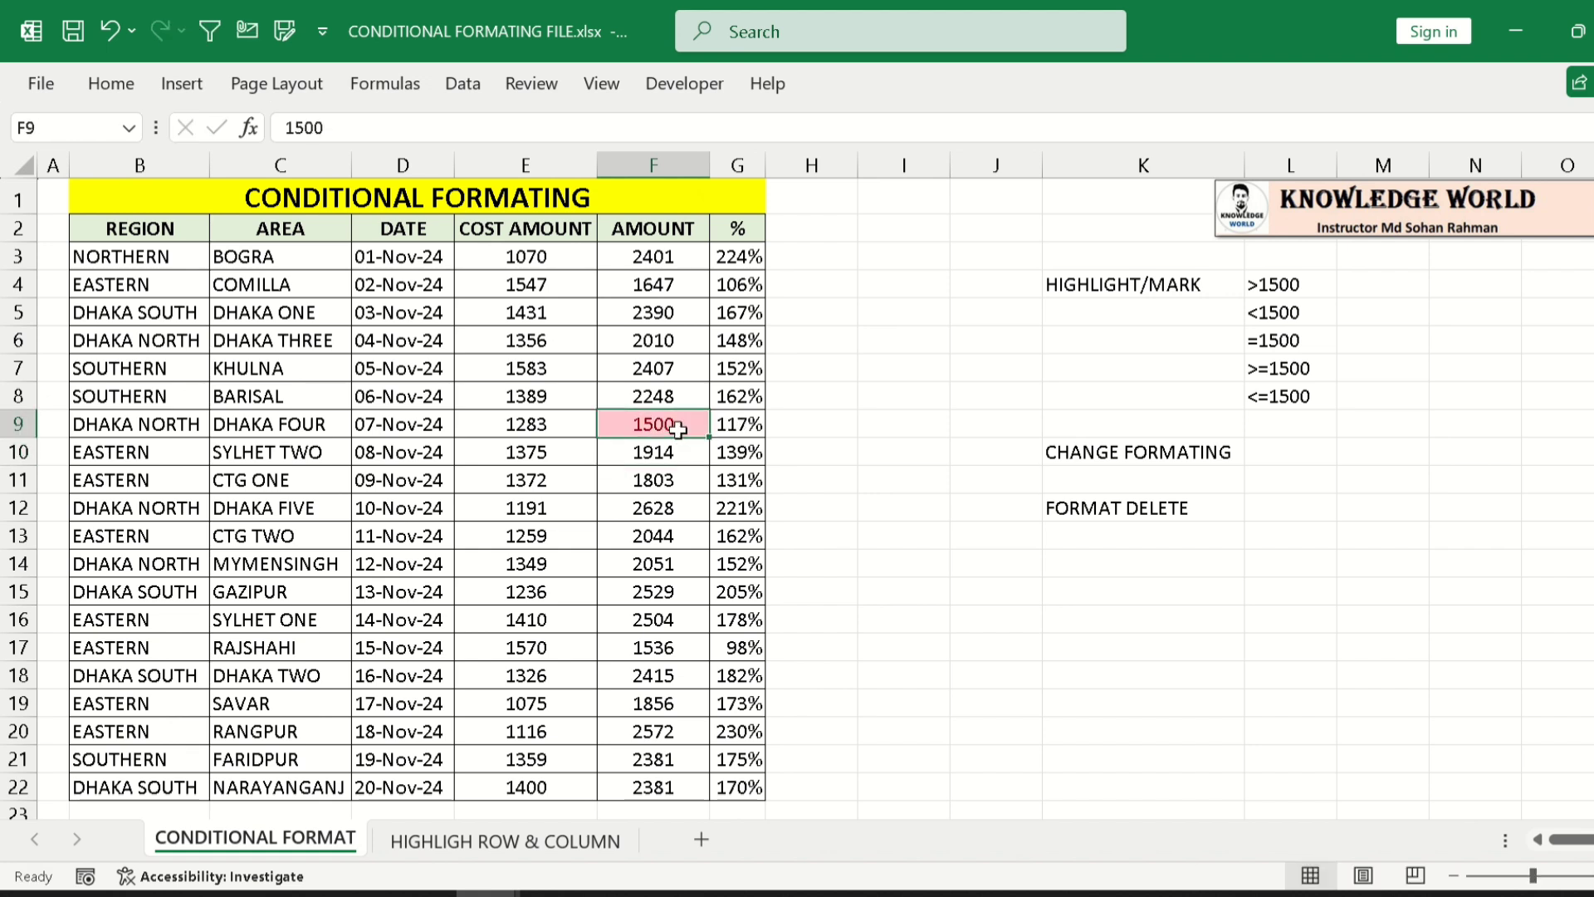
# - Set the SYLHET ONE amount in cell F16 to 1500
pyautogui.press('Down')
pyautogui.press('Down')
pyautogui.press('Down')
pyautogui.press('Down')
pyautogui.press('Down')
pyautogui.press('Down')
pyautogui.press('Down')
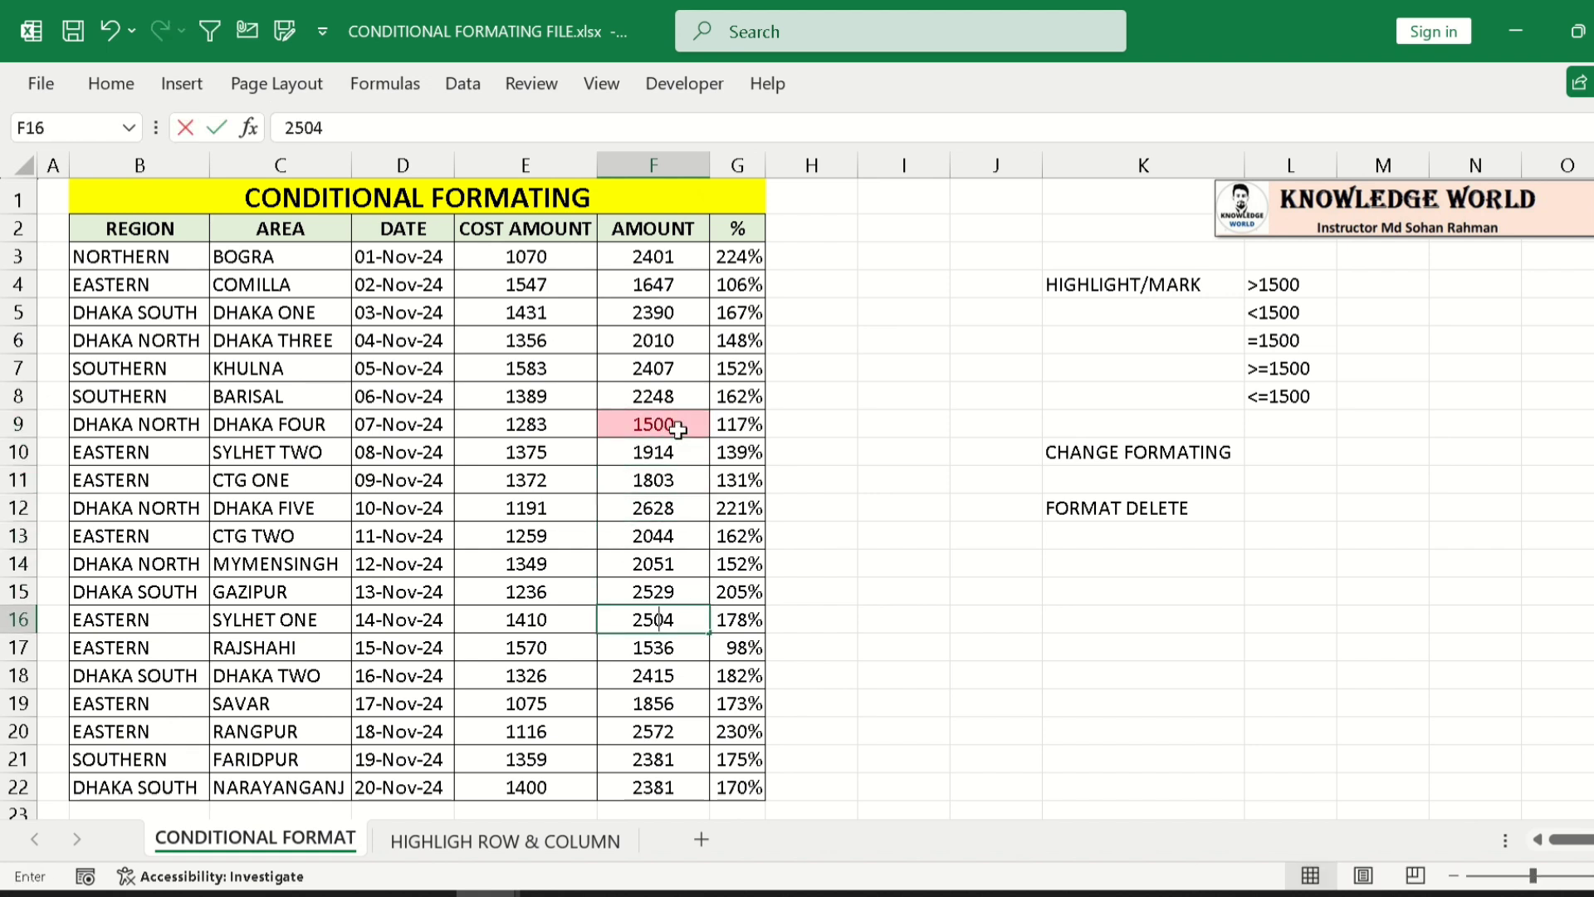
pyautogui.write('1500')
pyautogui.press('Return')
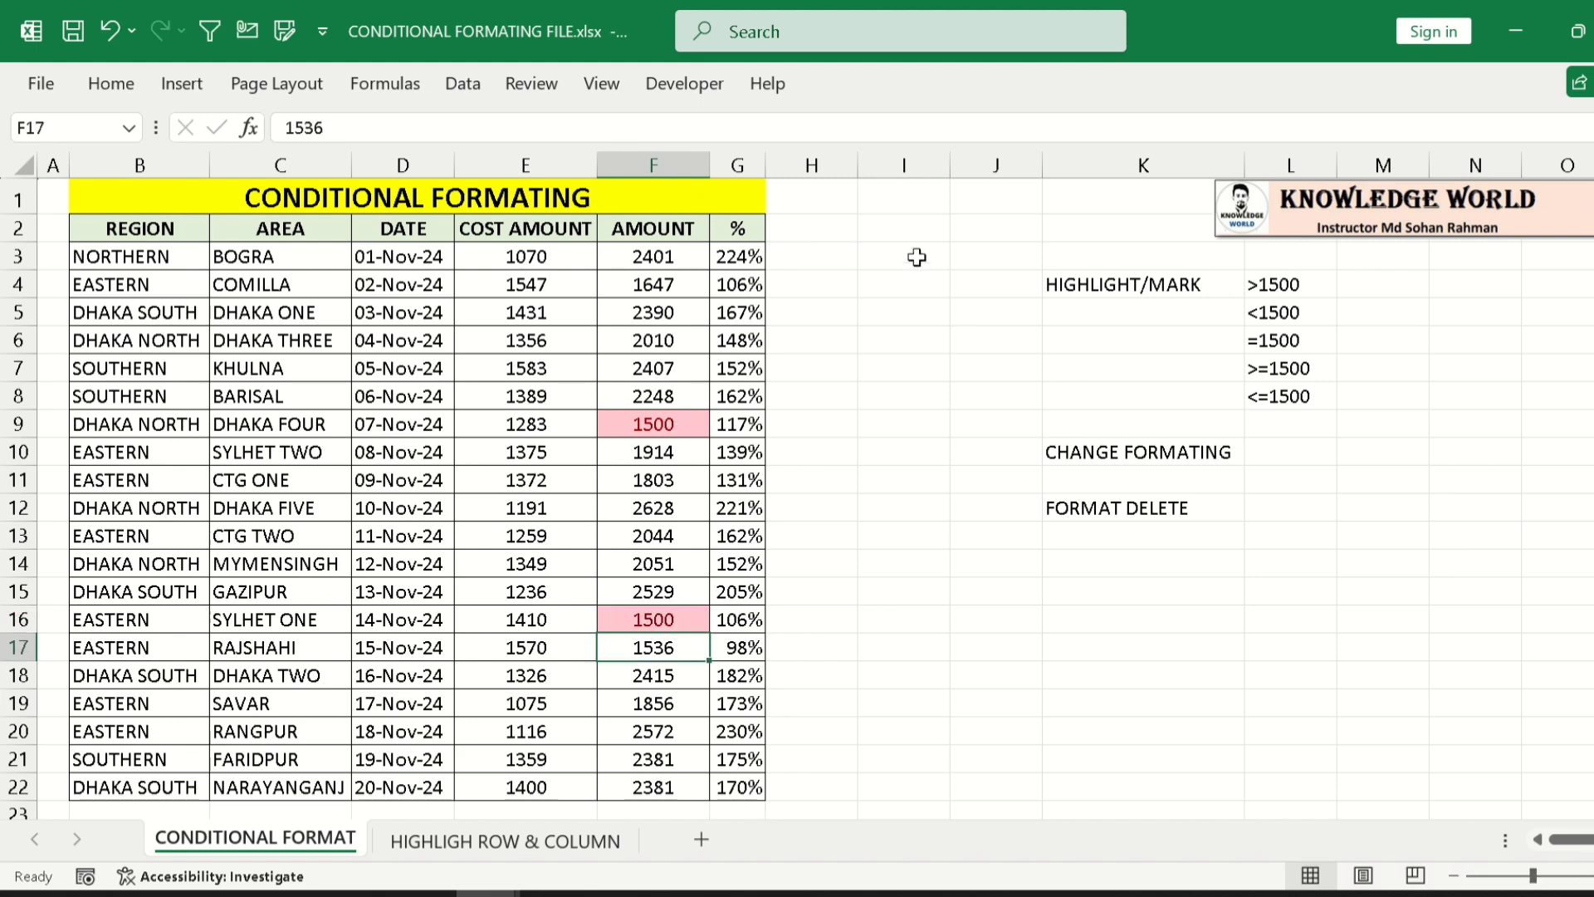
# - Try a Between highlight rule with limits 1500 and 2500 on Amount cells F3:F22
pyautogui.click(664, 263)
pyautogui.moveTo(666, 287); pyautogui.dragTo(656, 787)
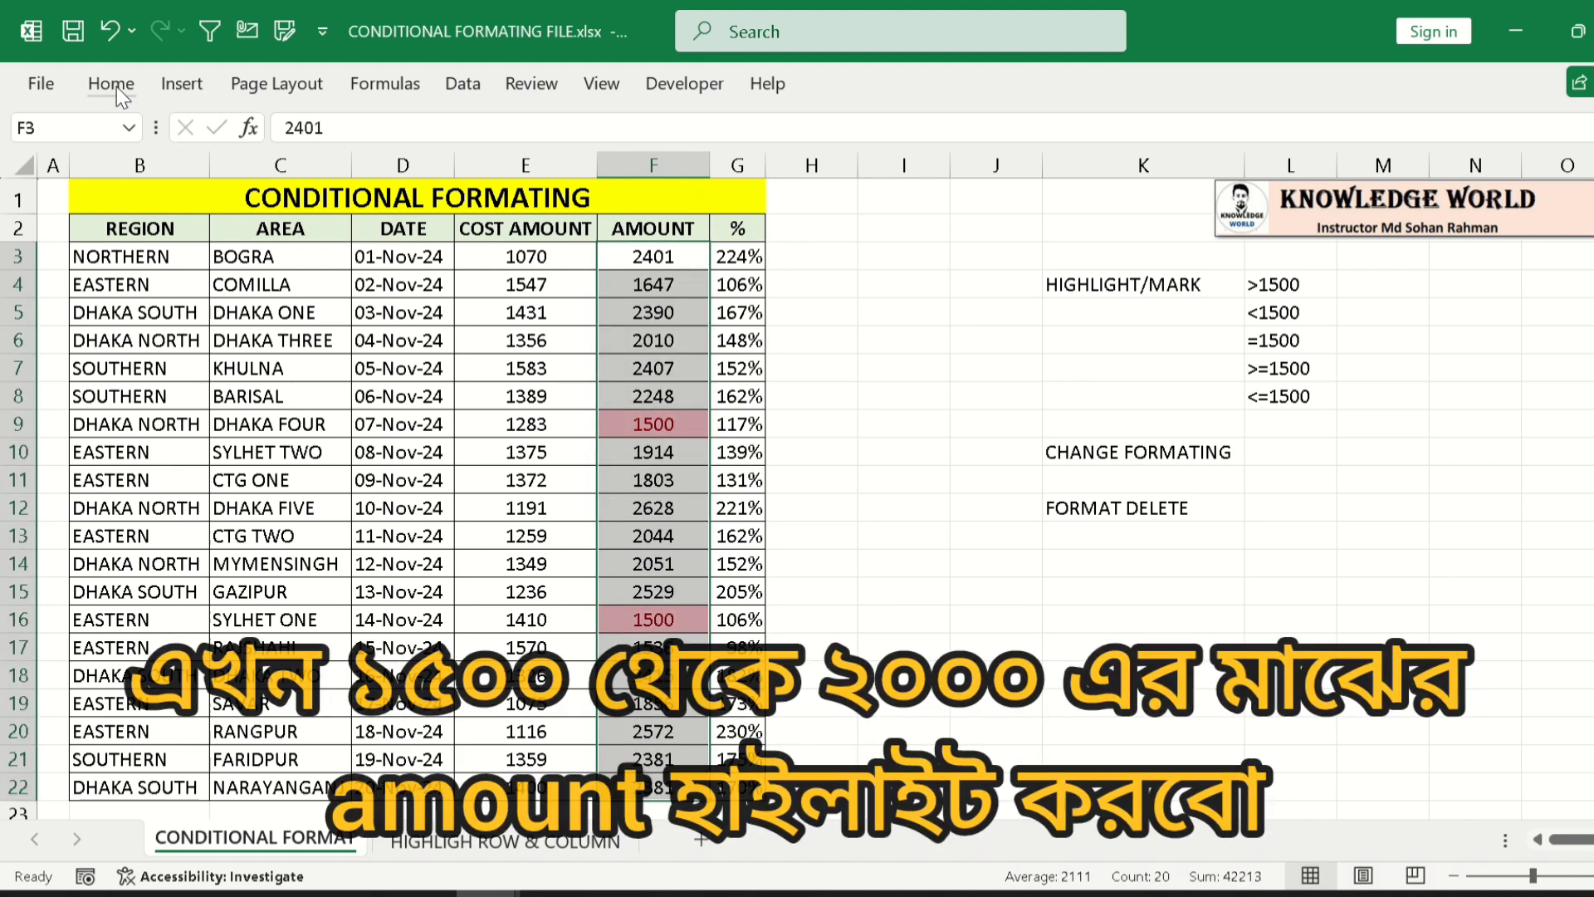
pyautogui.click(111, 83)
pyautogui.click(978, 166)
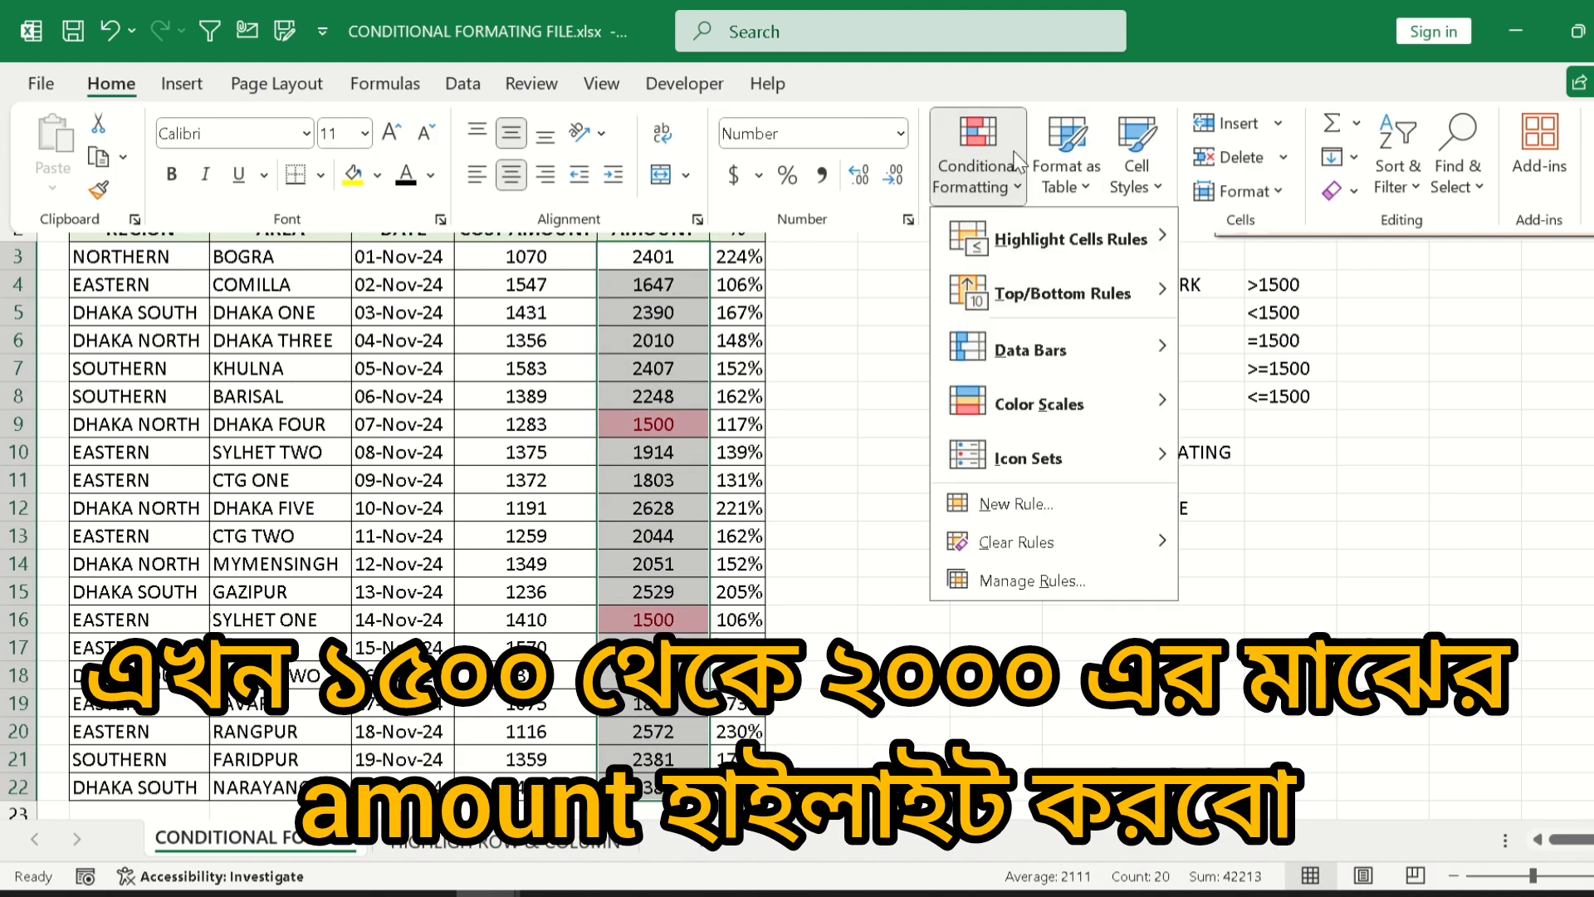
pyautogui.moveTo(1061, 251)
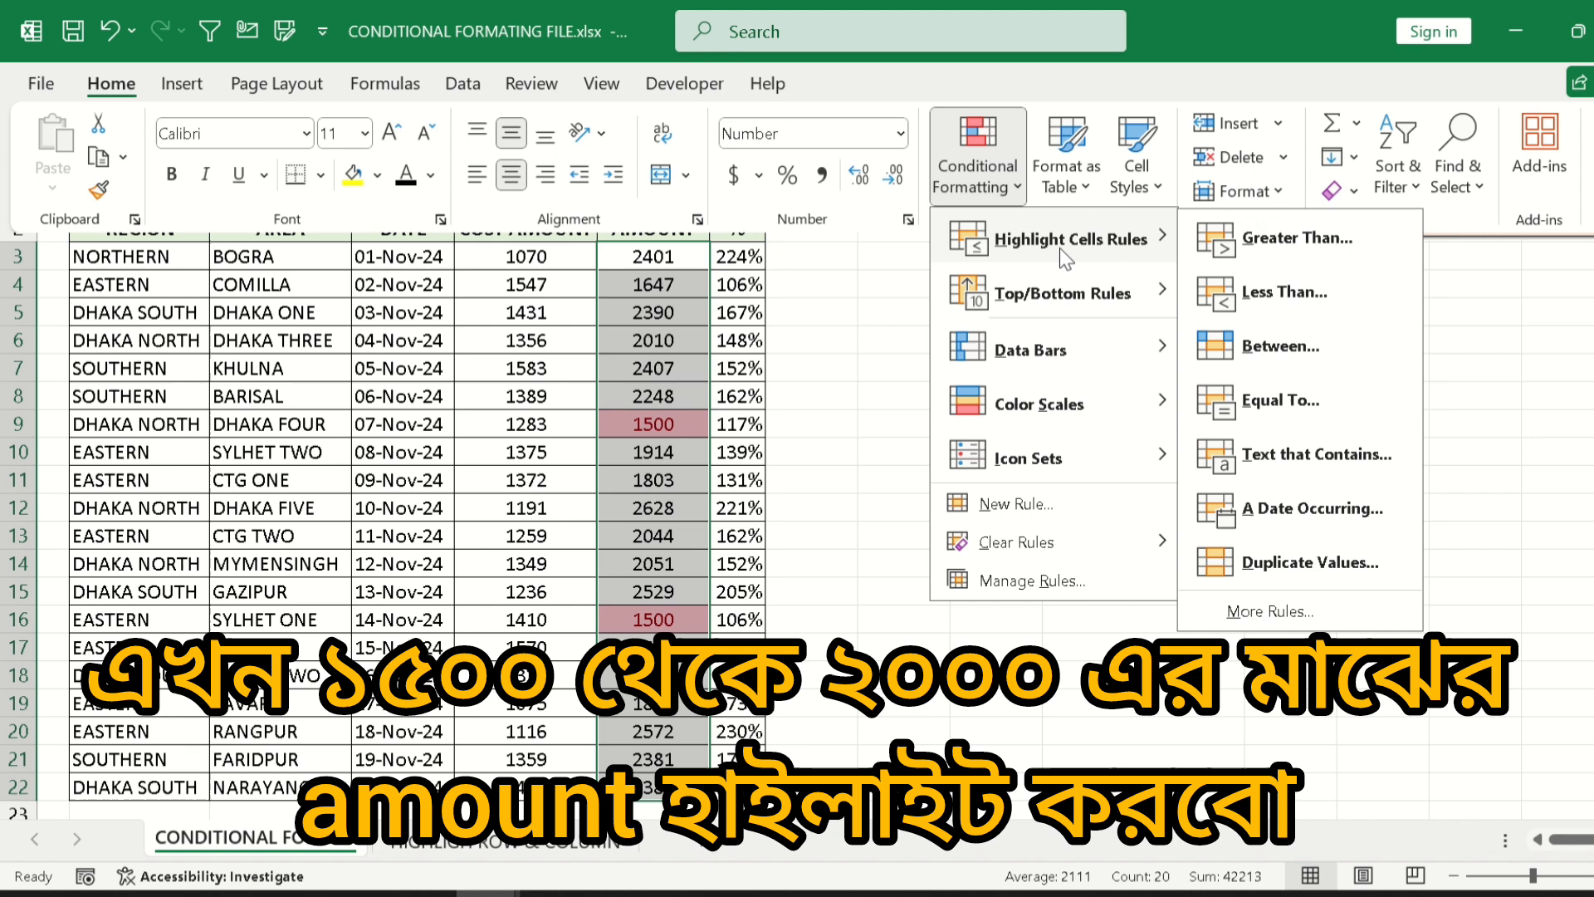
pyautogui.click(1279, 347)
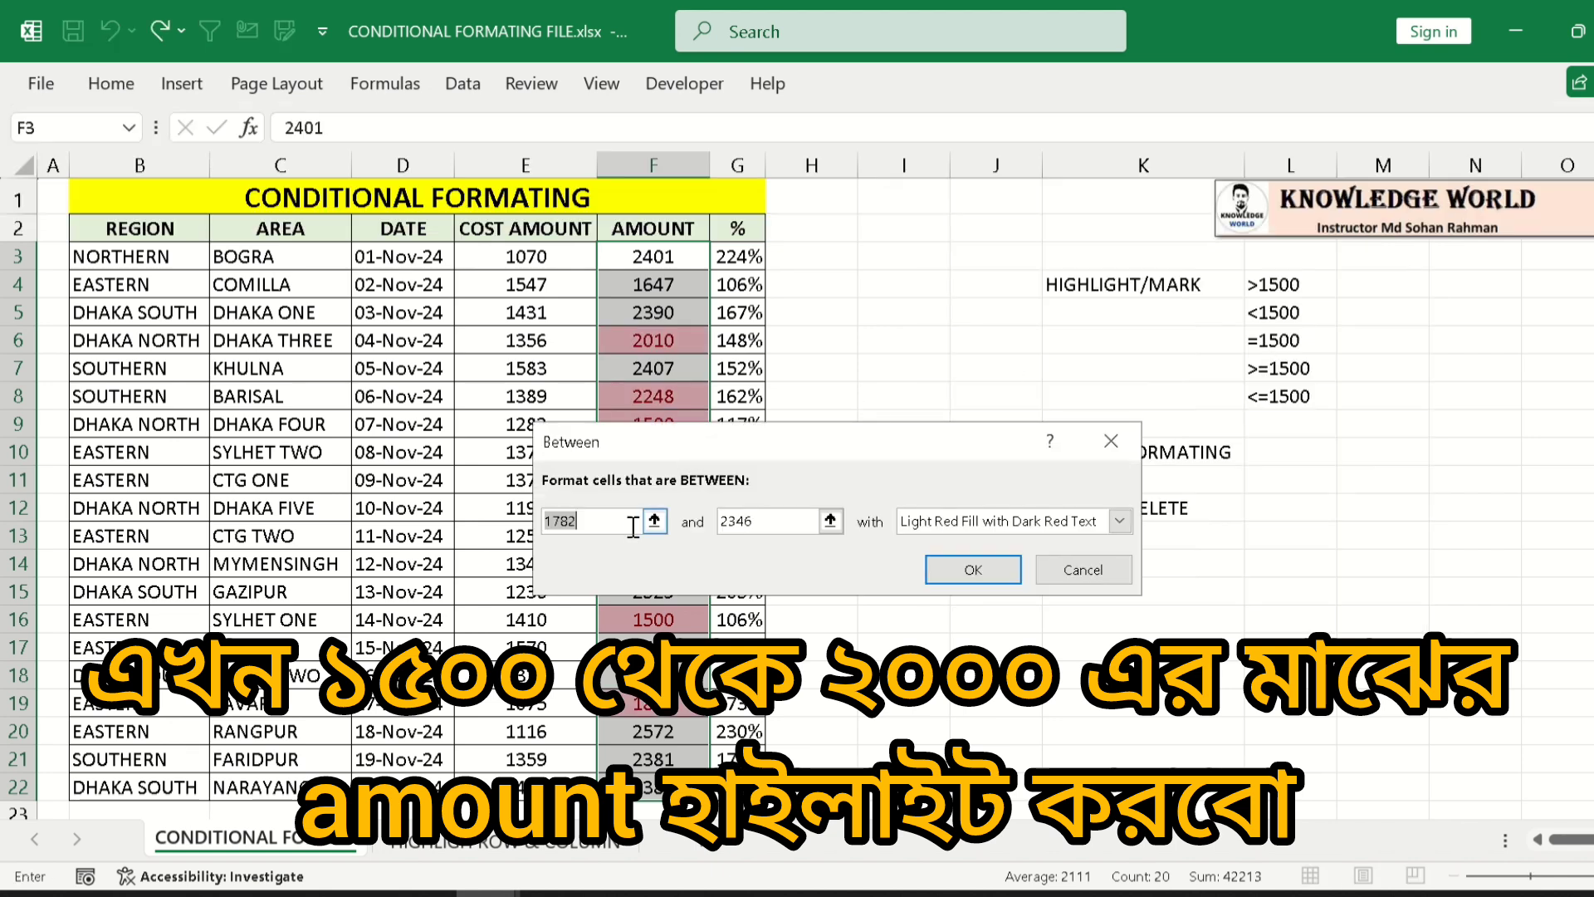
pyautogui.write('1')
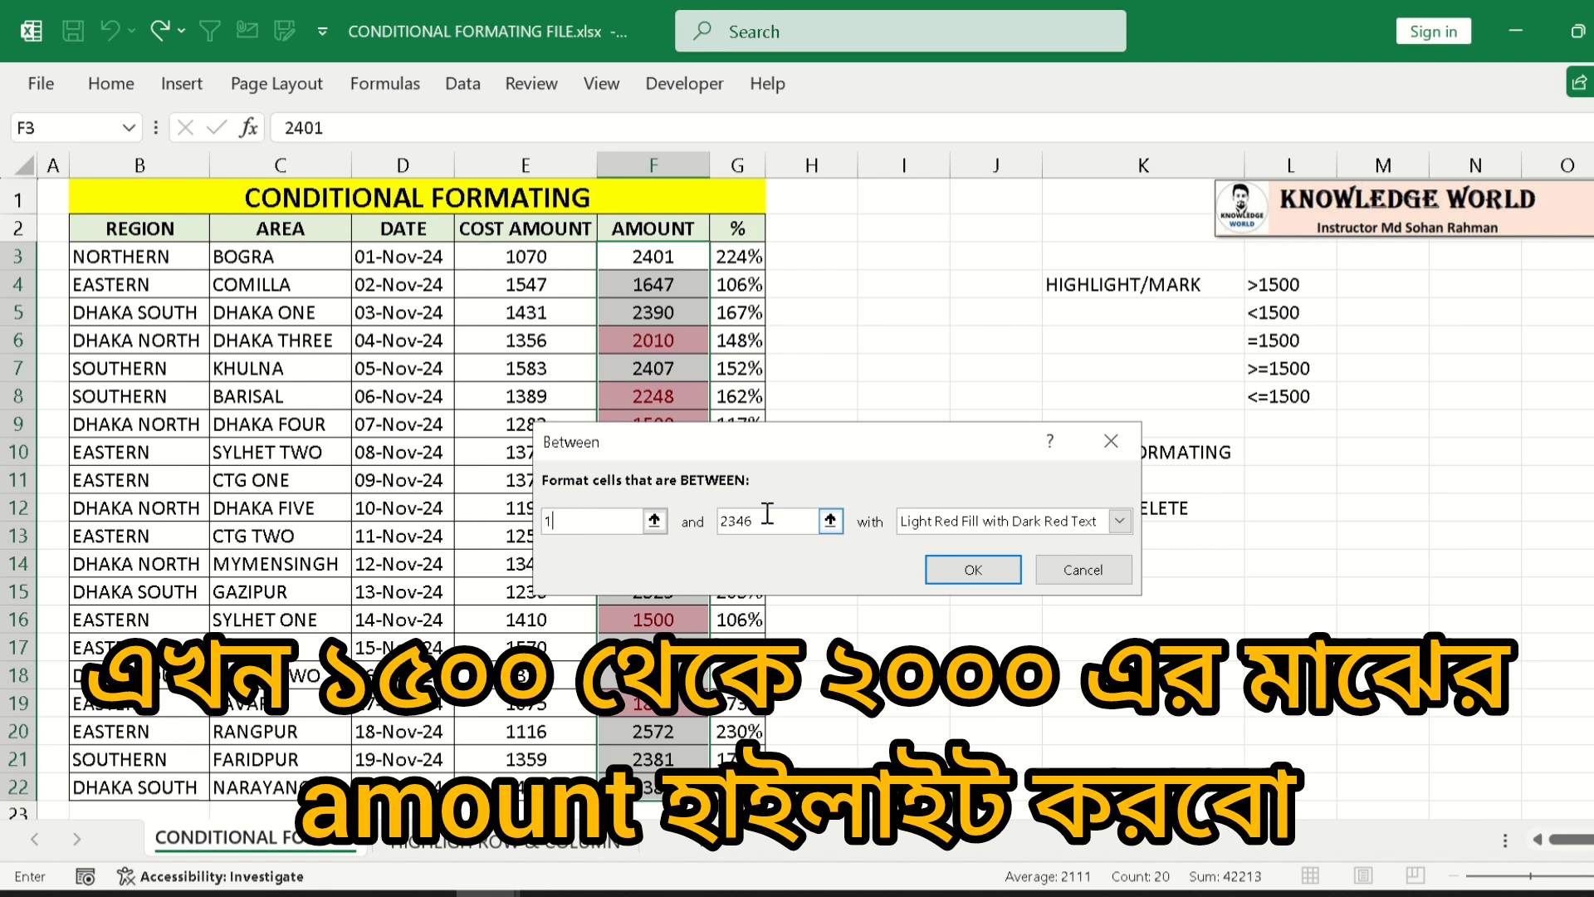
pyautogui.write('500')
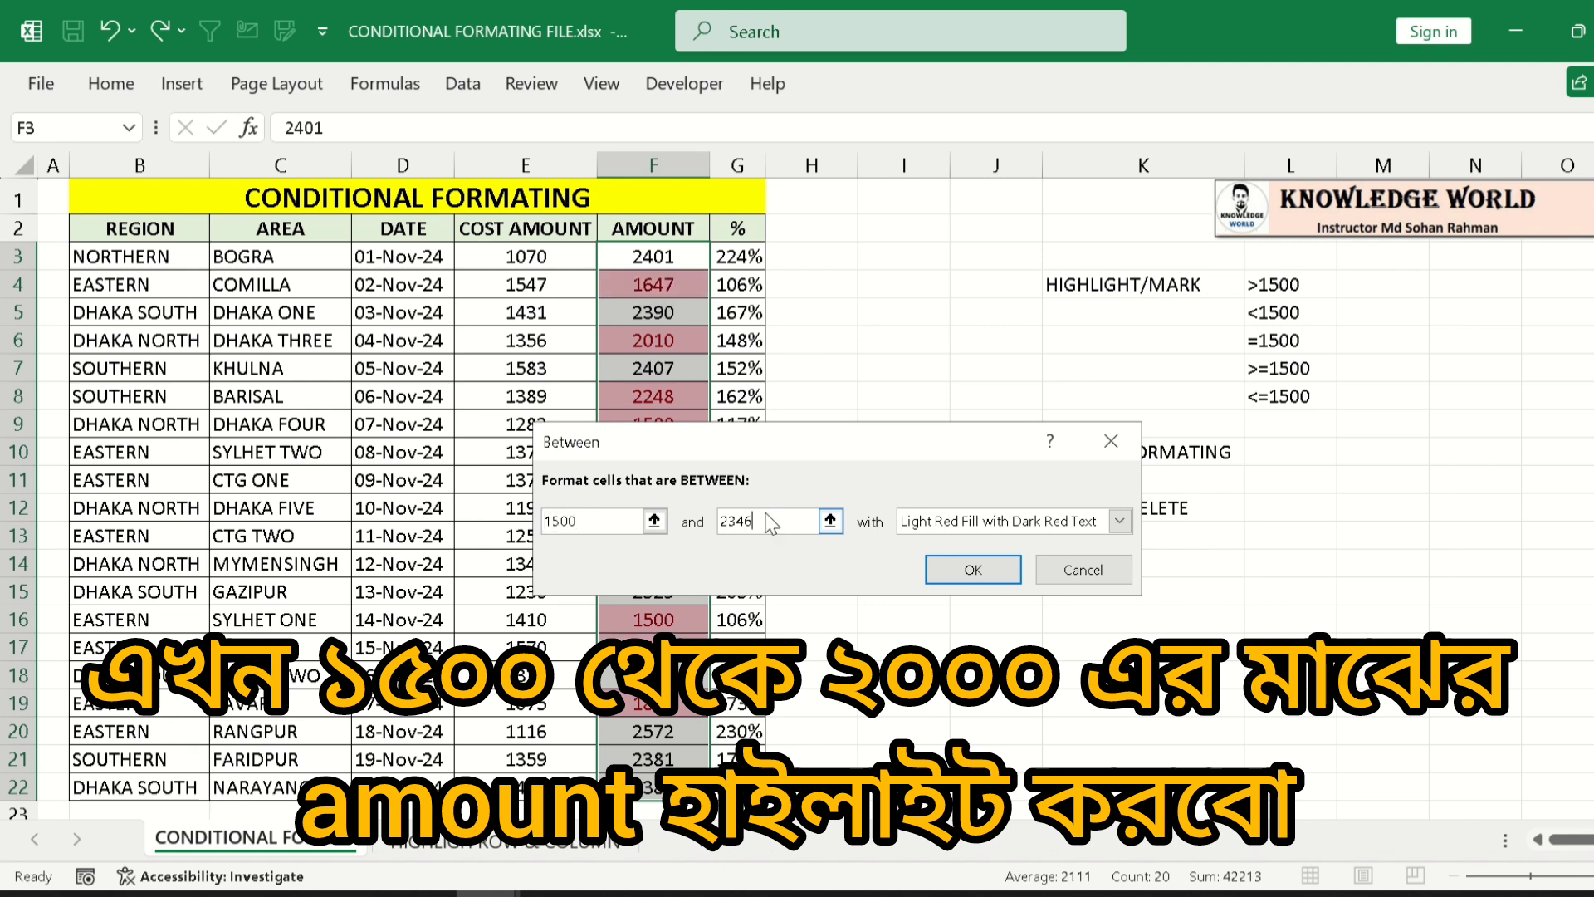
pyautogui.doubleClick(768, 517)
pyautogui.write('2')
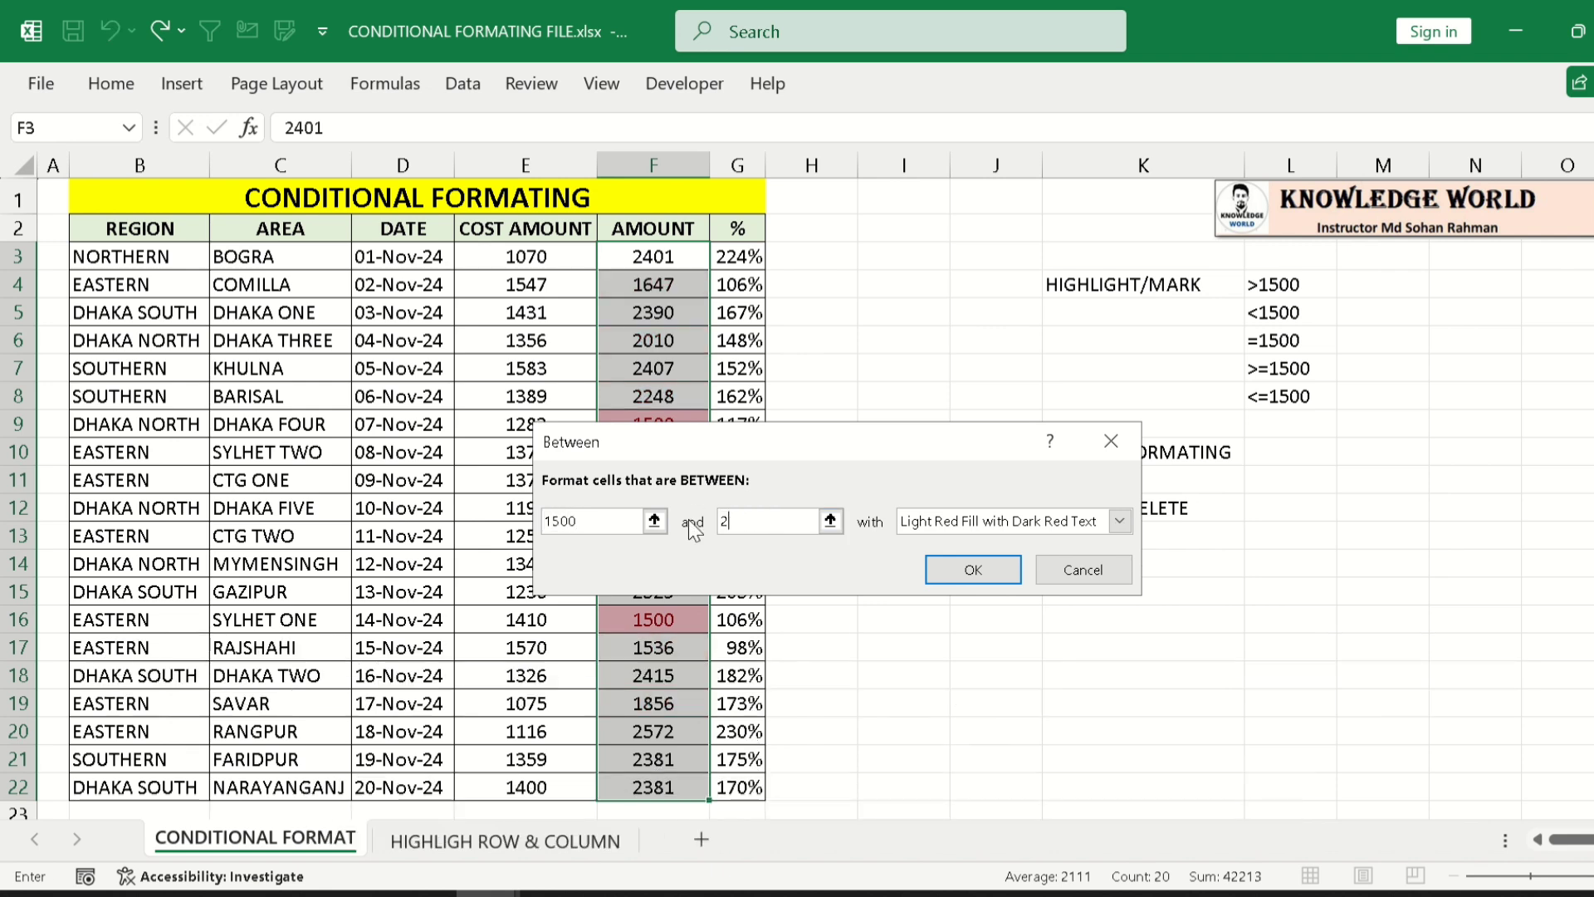
pyautogui.write('500')
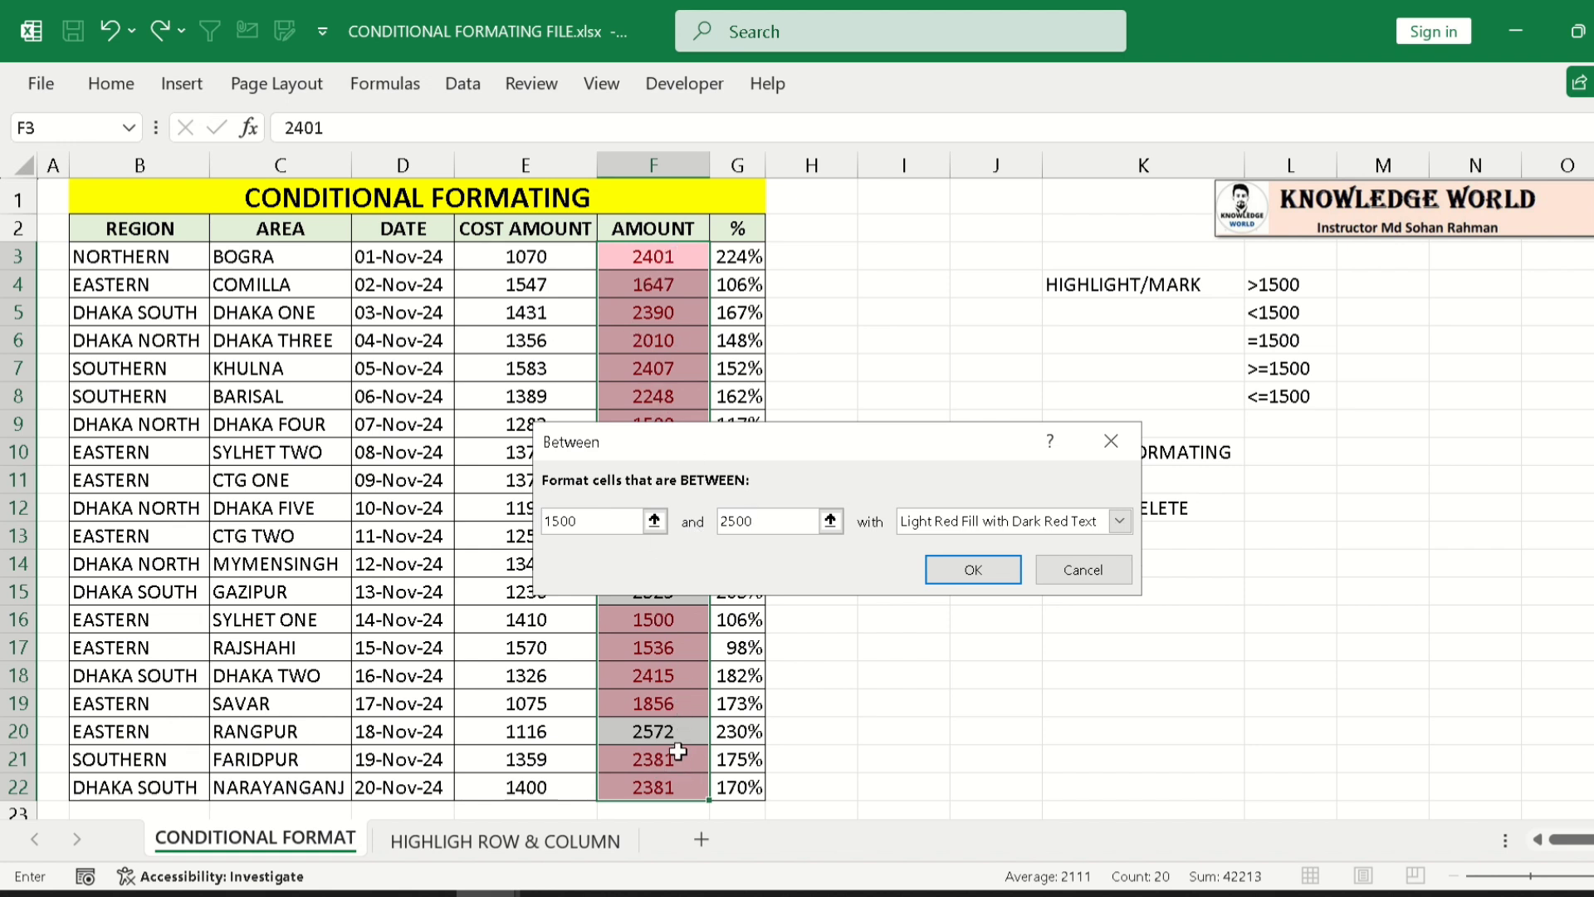
# - Try an upper limit of 2000 in the Between rule and cancel the rule
pyautogui.press('BackSpace')
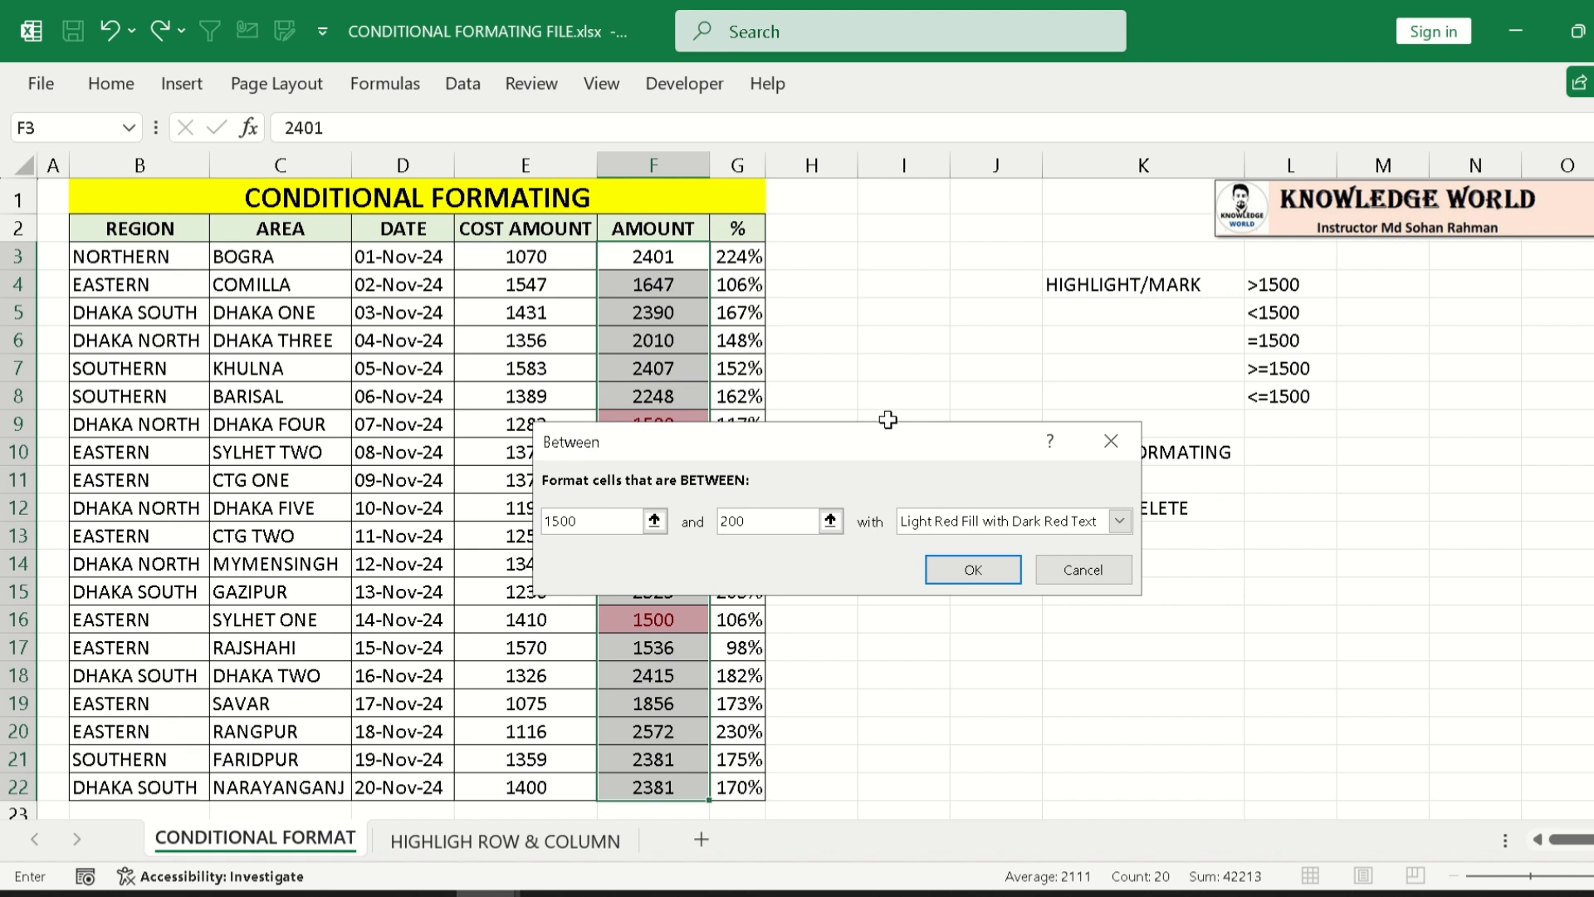
pyautogui.write('0')
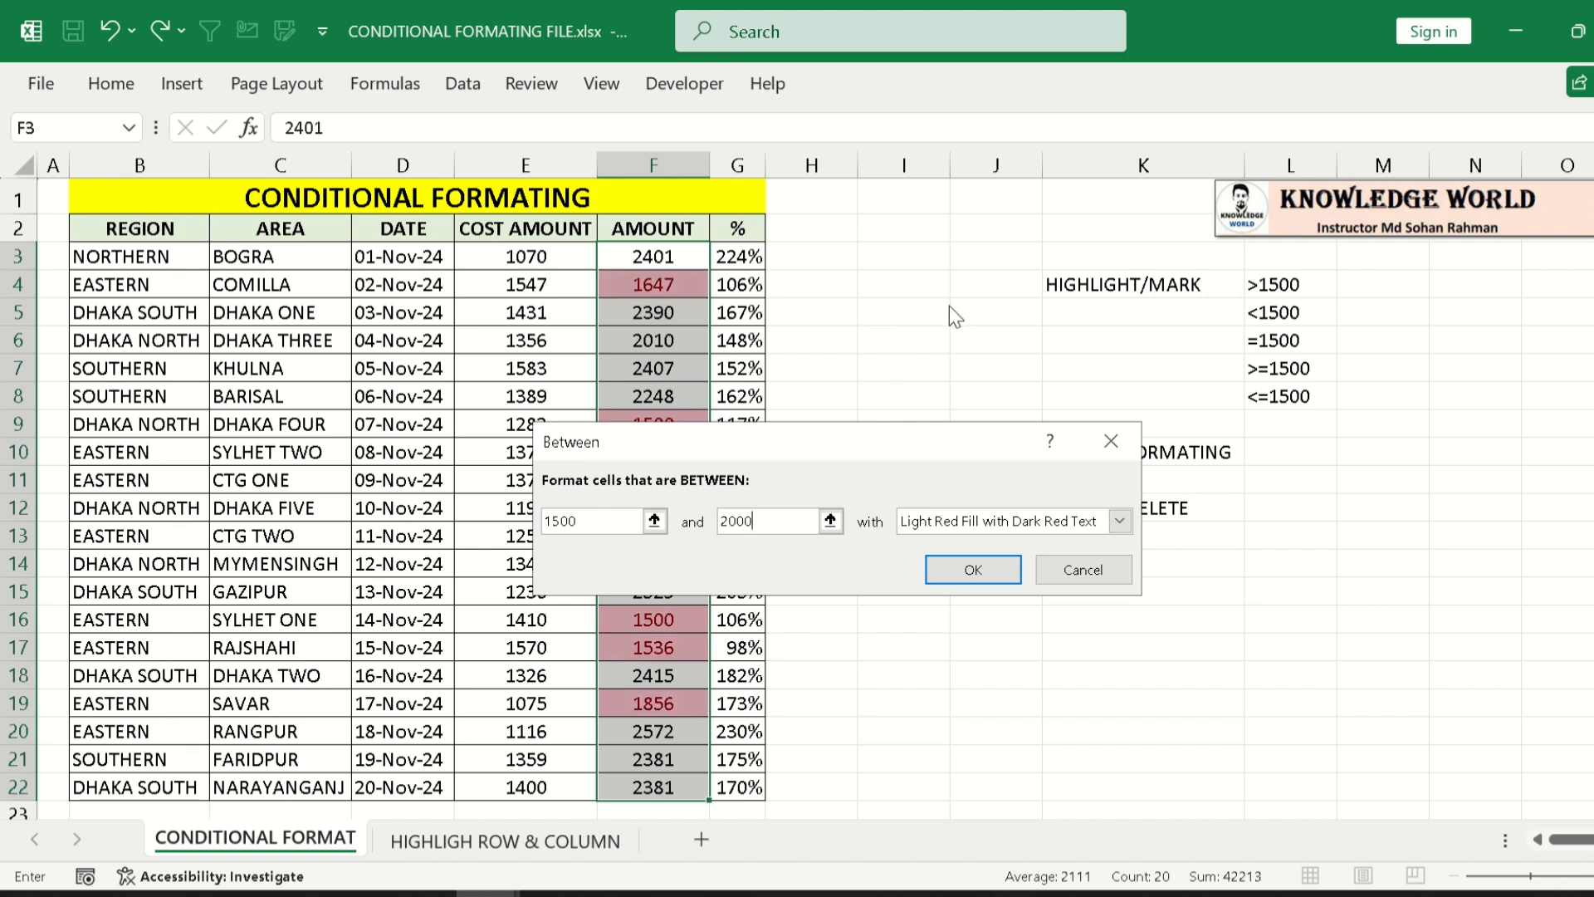
pyautogui.moveTo(860, 448); pyautogui.dragTo(1066, 398)
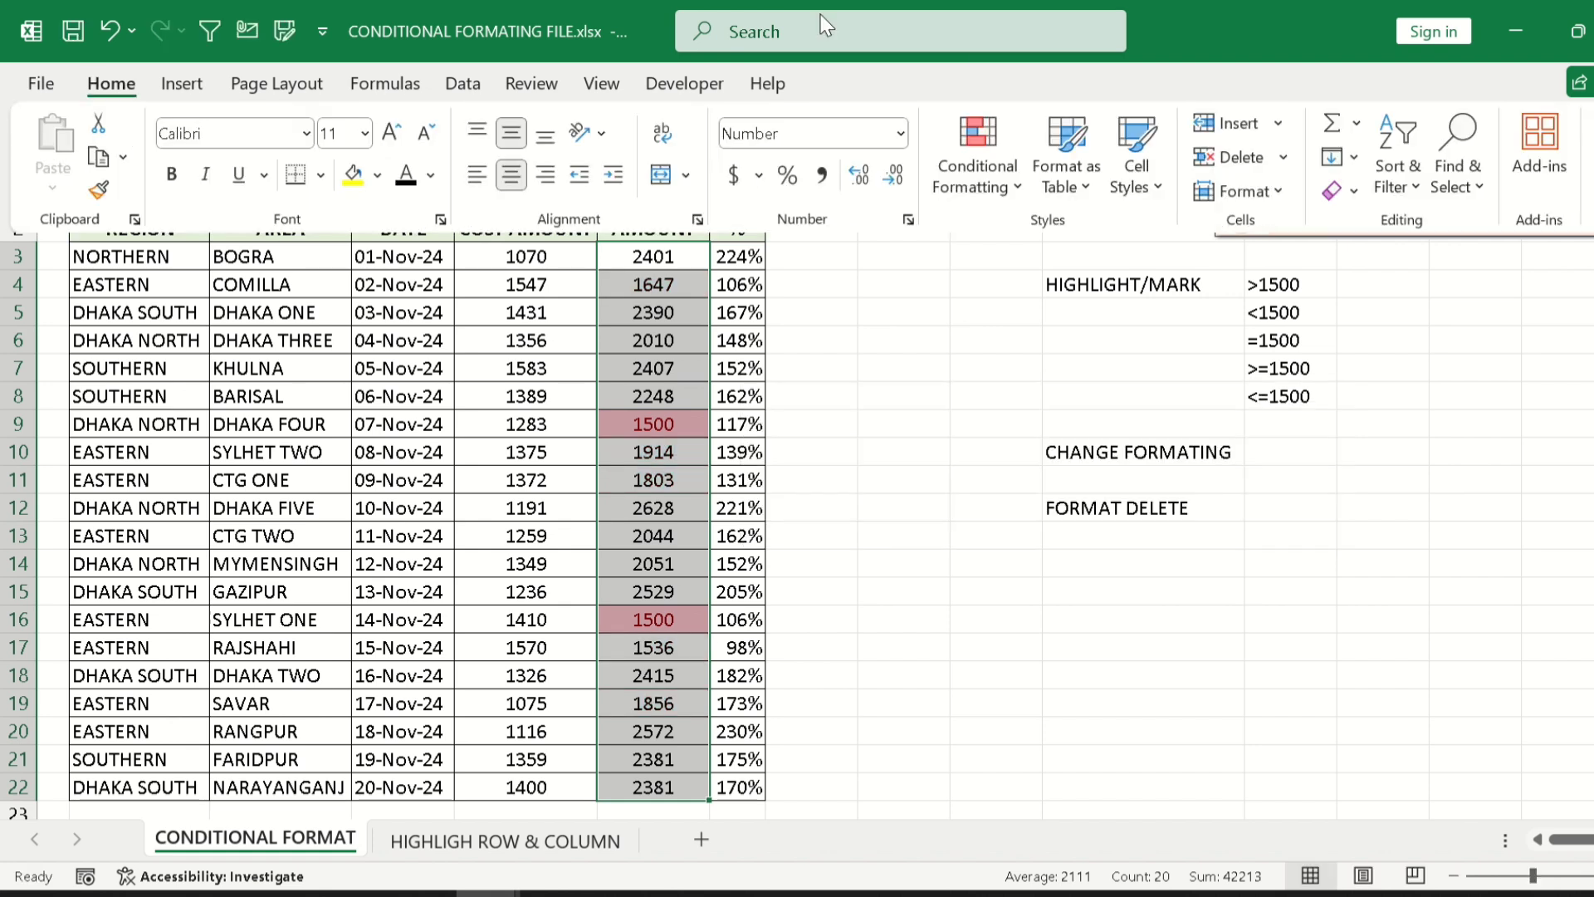
pyautogui.click(980, 163)
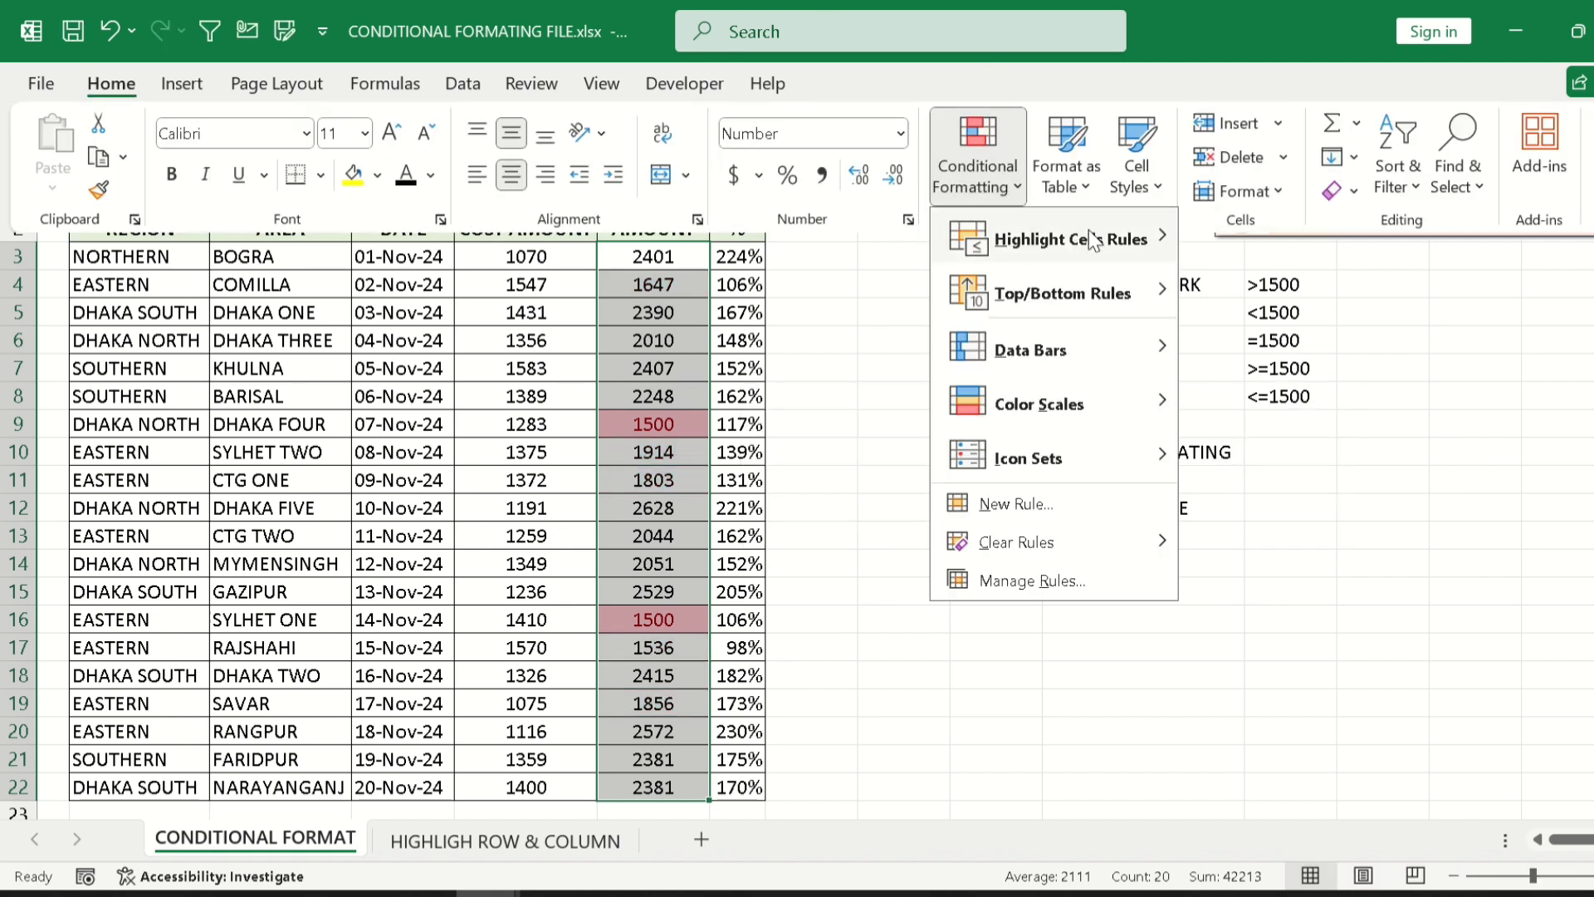
pyautogui.moveTo(1092, 241)
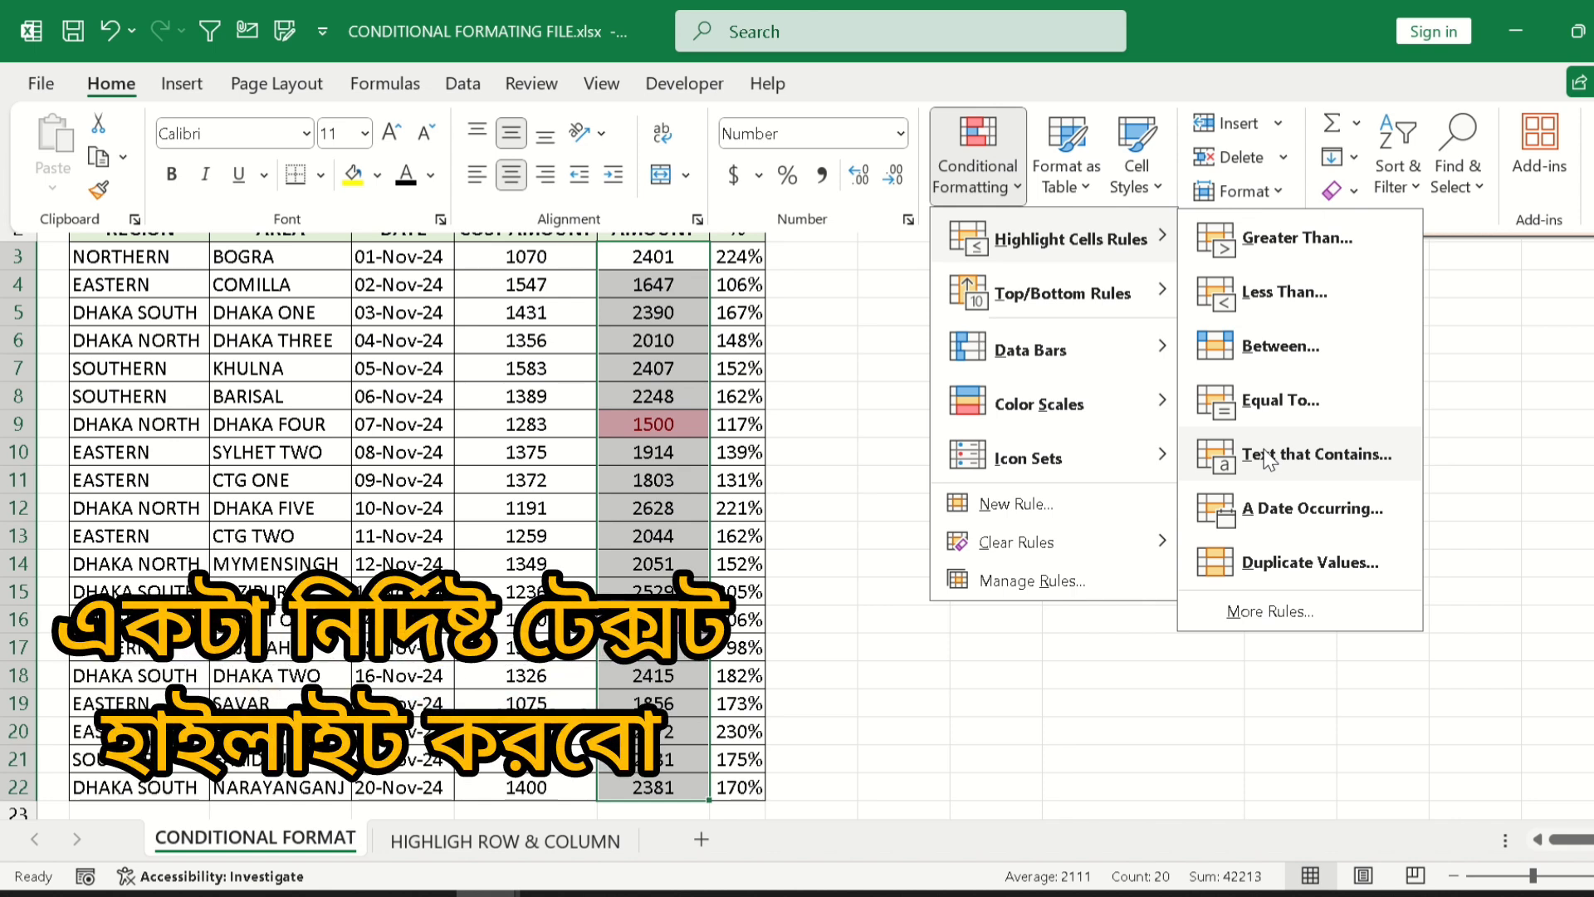
pyautogui.click(612, 476)
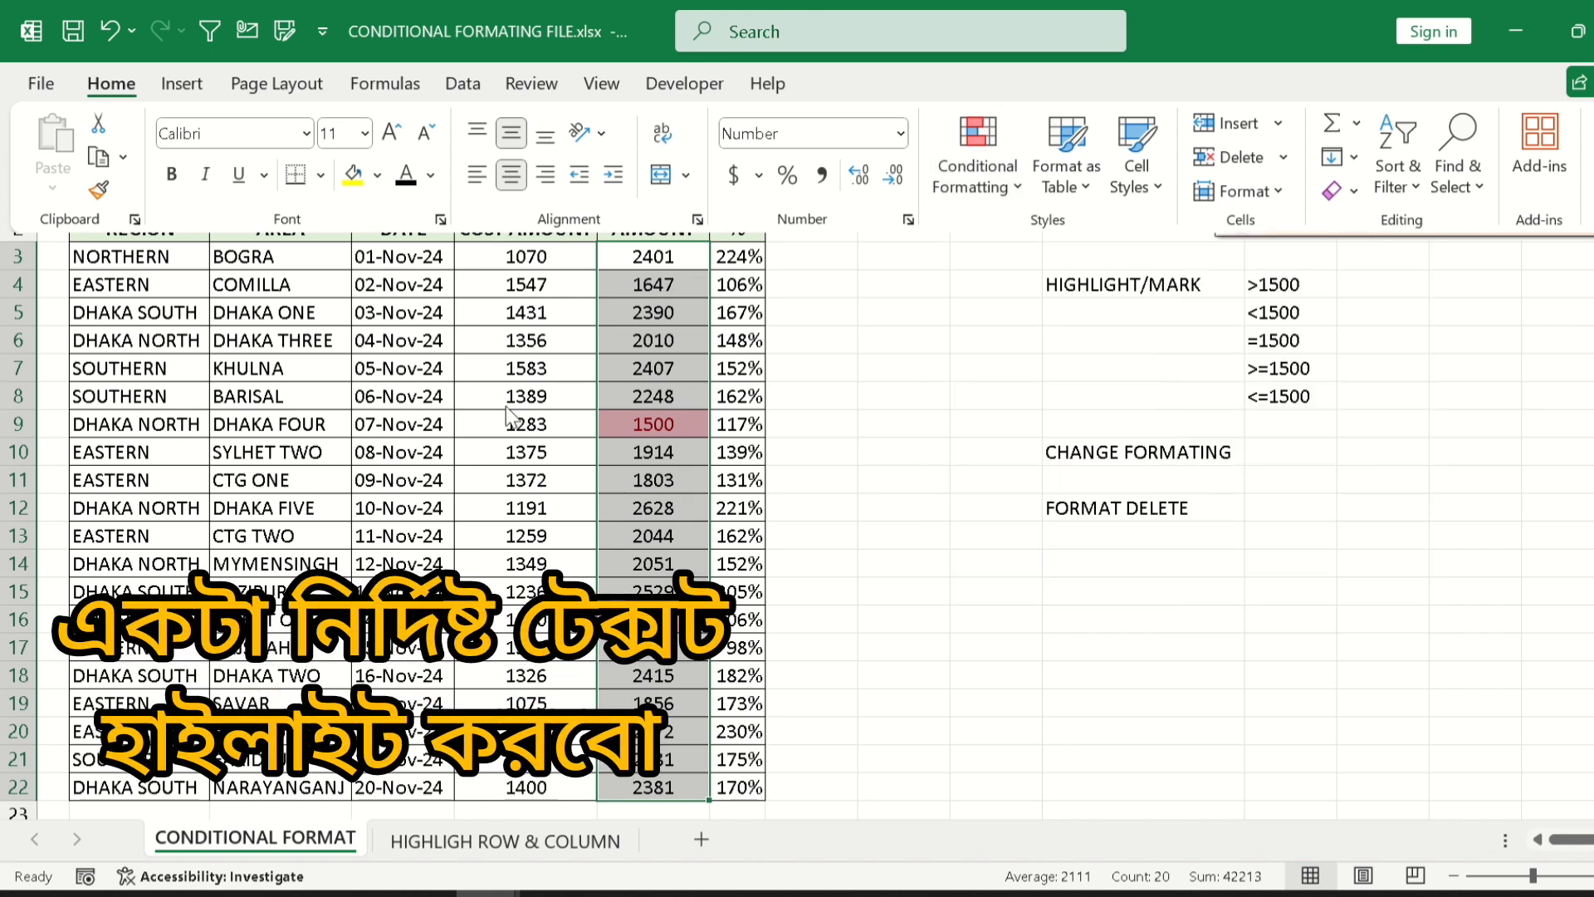
# - Try a Text That Contains highlight rule for EASTERN on table cells B3:G22
pyautogui.click(169, 272)
pyautogui.moveTo(164, 260); pyautogui.dragTo(730, 789)
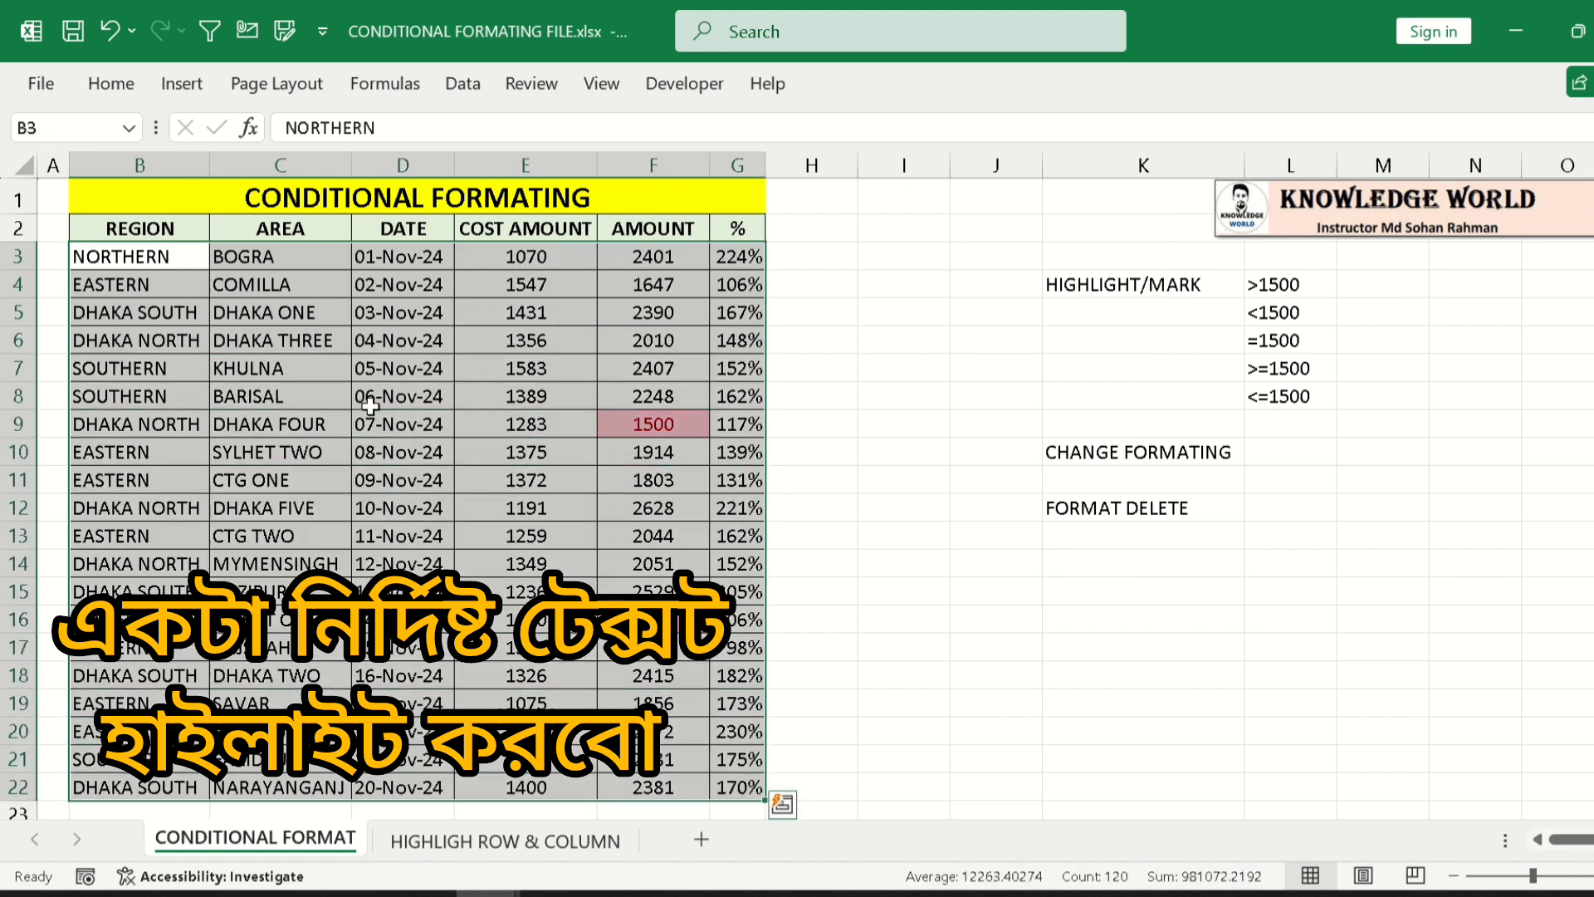
pyautogui.click(118, 86)
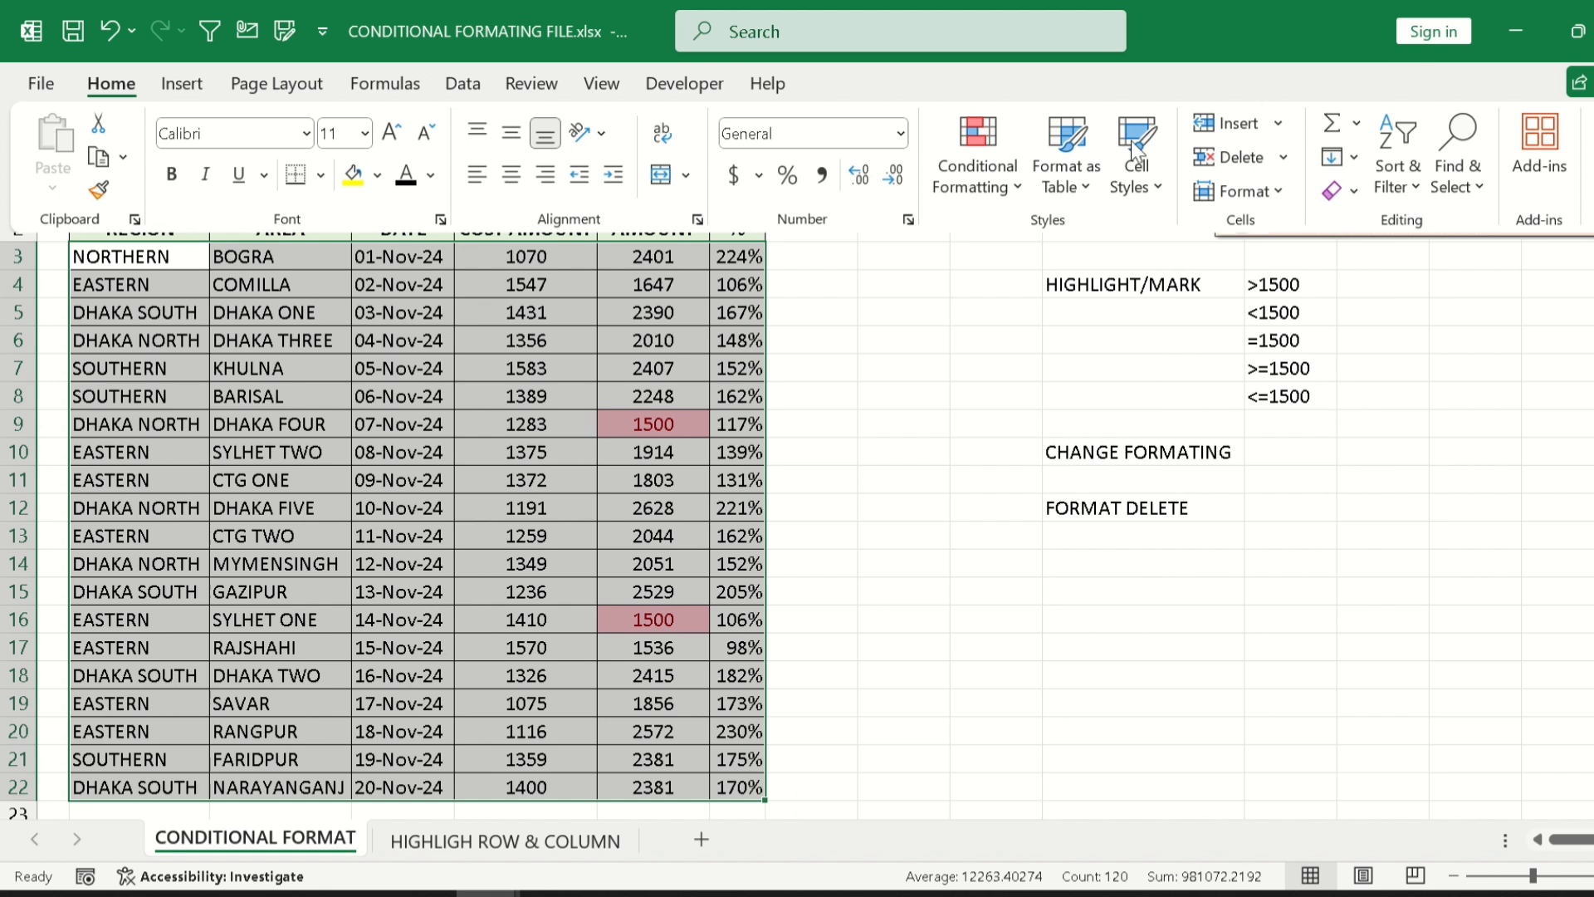
pyautogui.click(1018, 166)
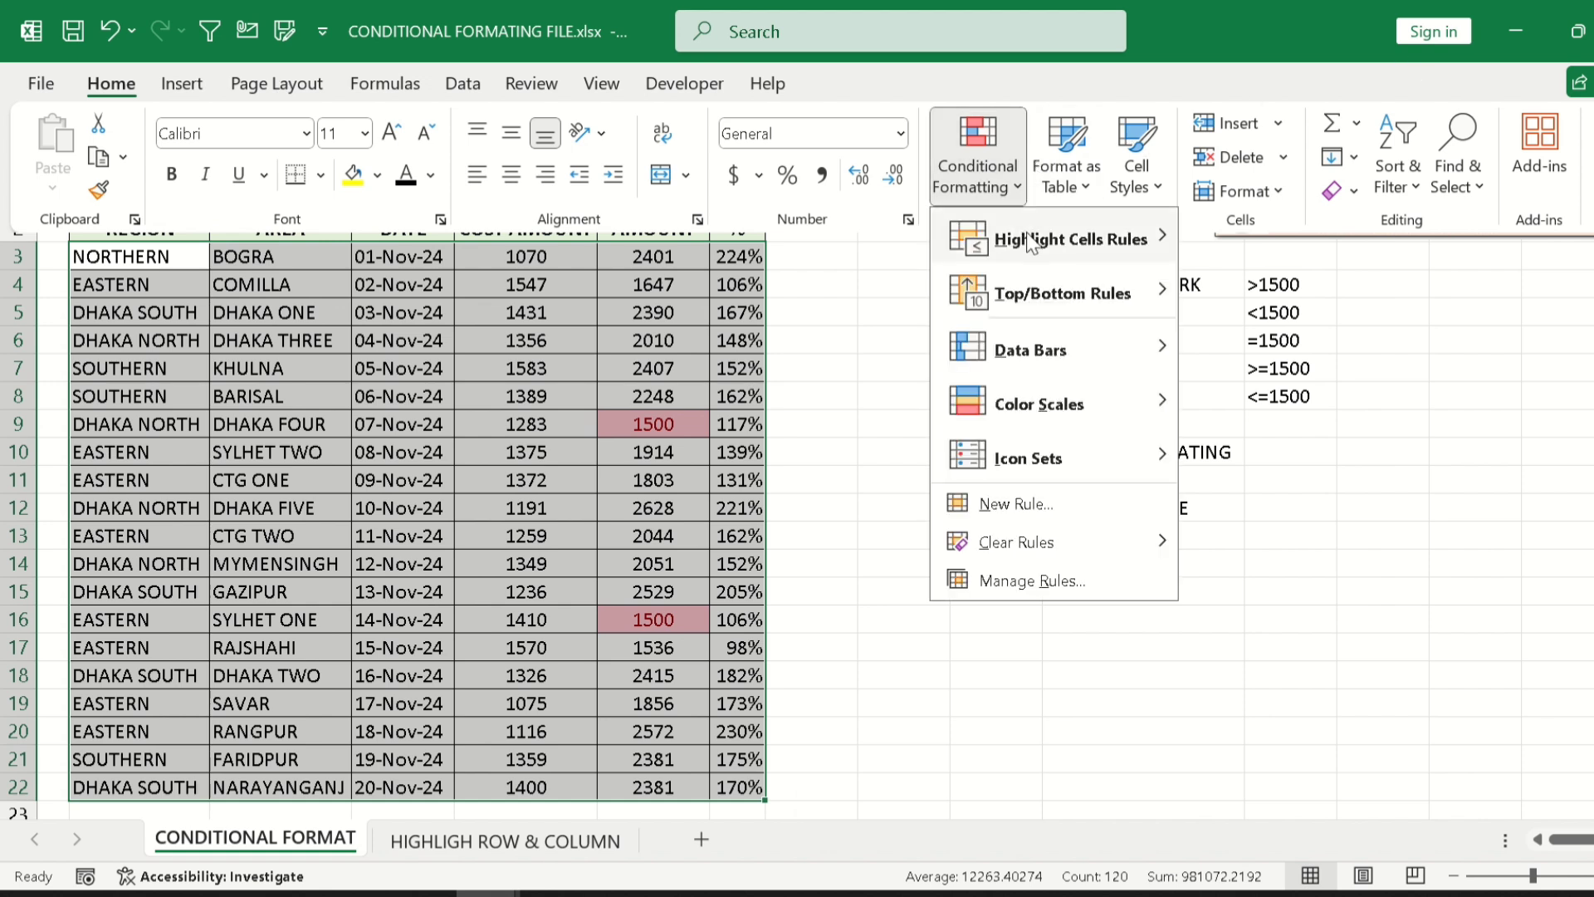
pyautogui.moveTo(1030, 241)
pyautogui.click(1292, 456)
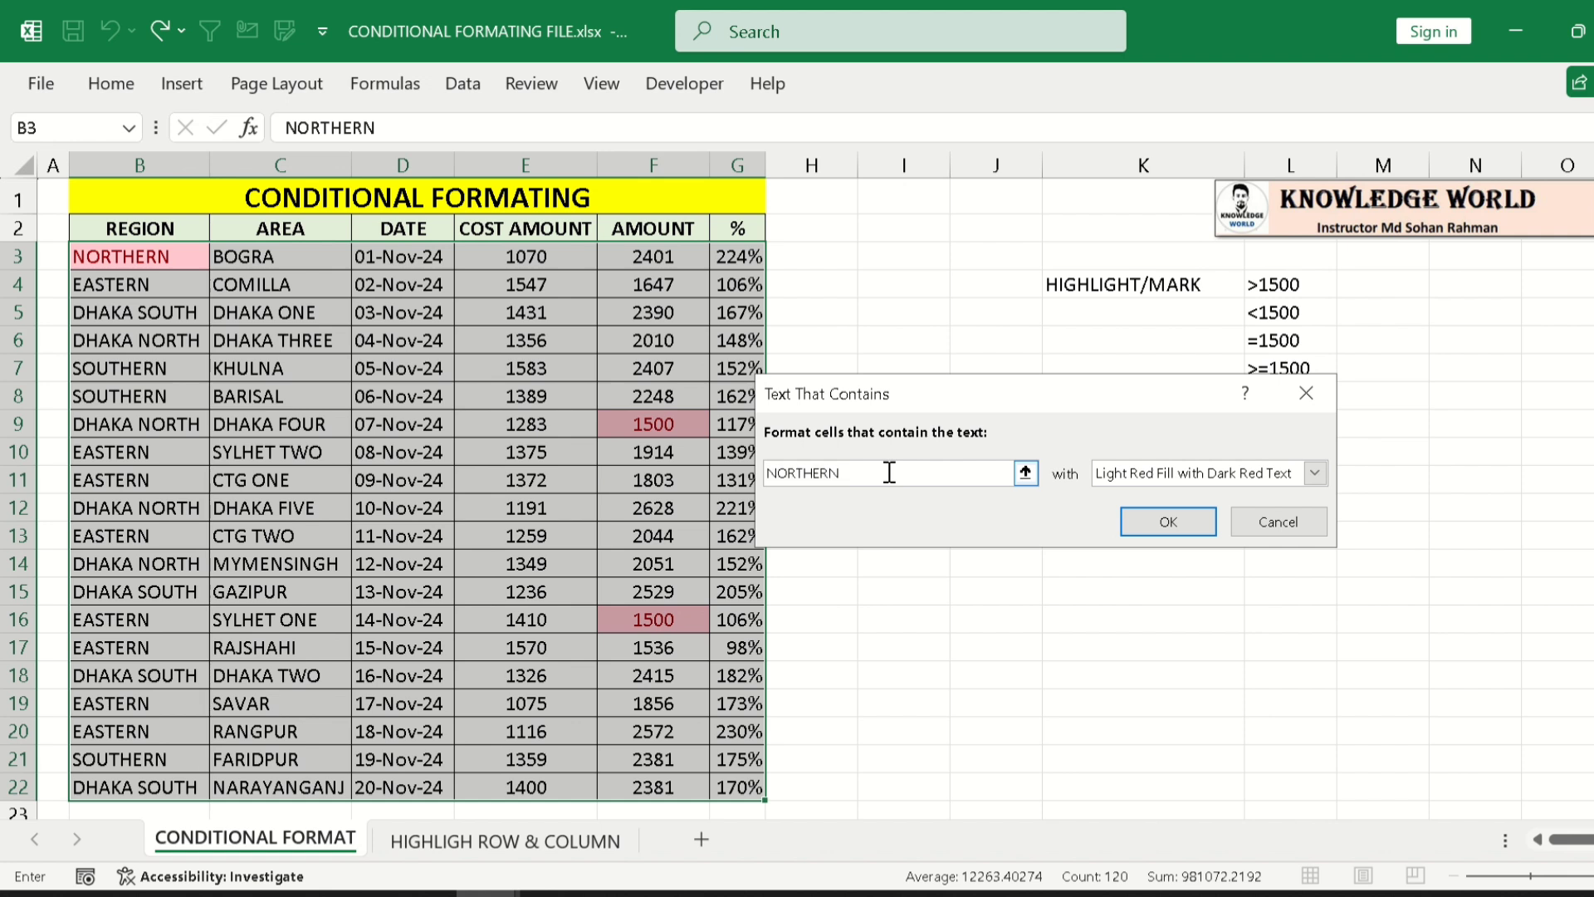
pyautogui.write('EAs')
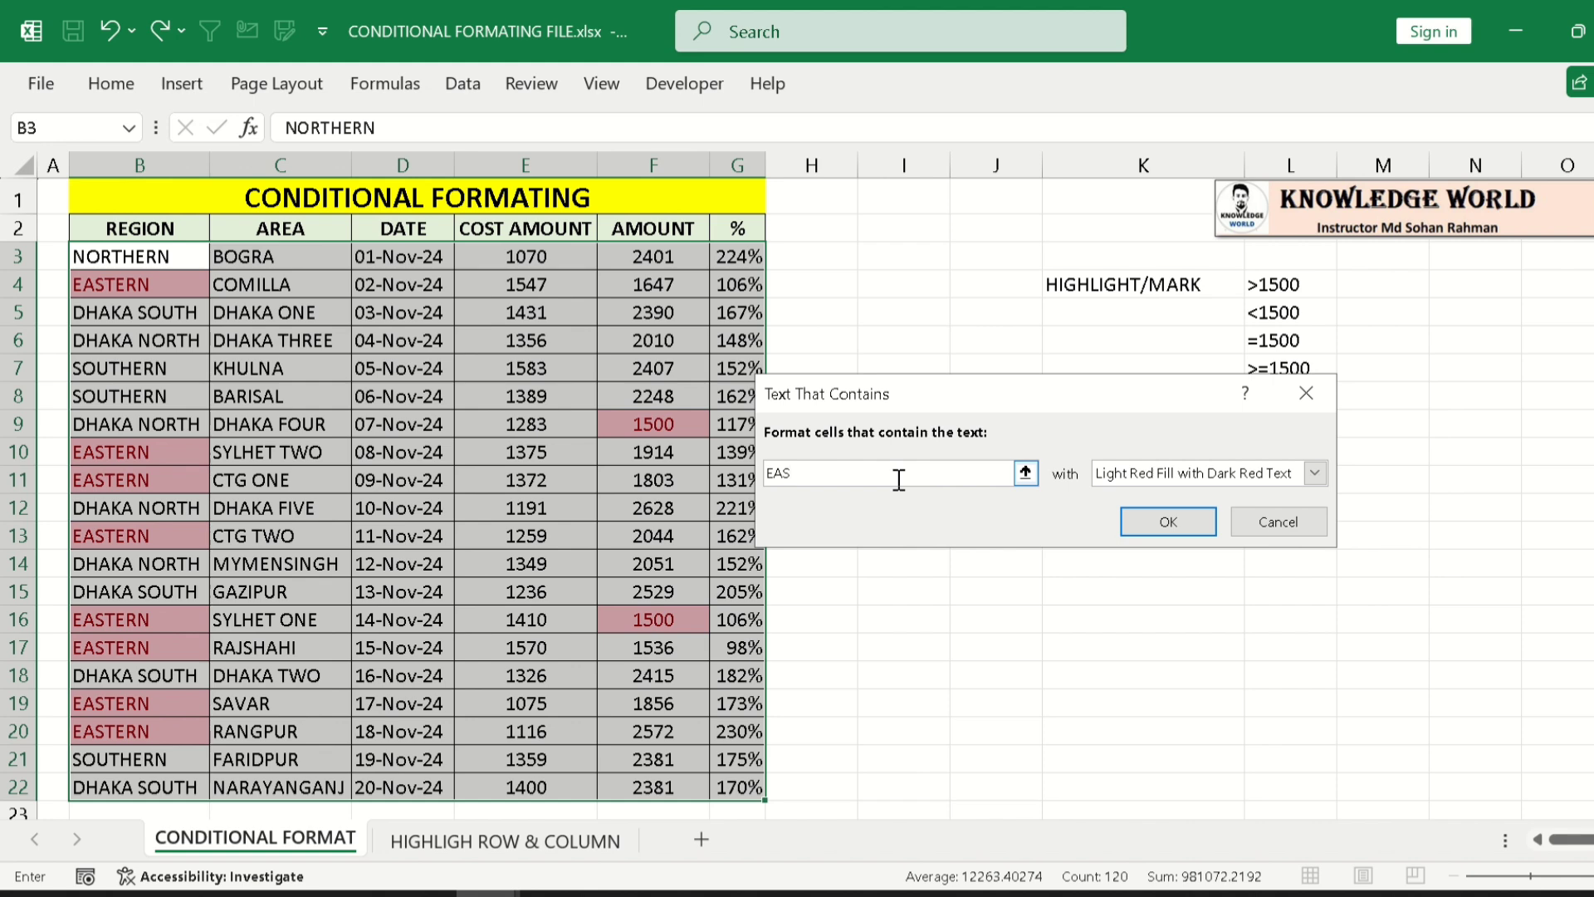
pyautogui.write('TERN')
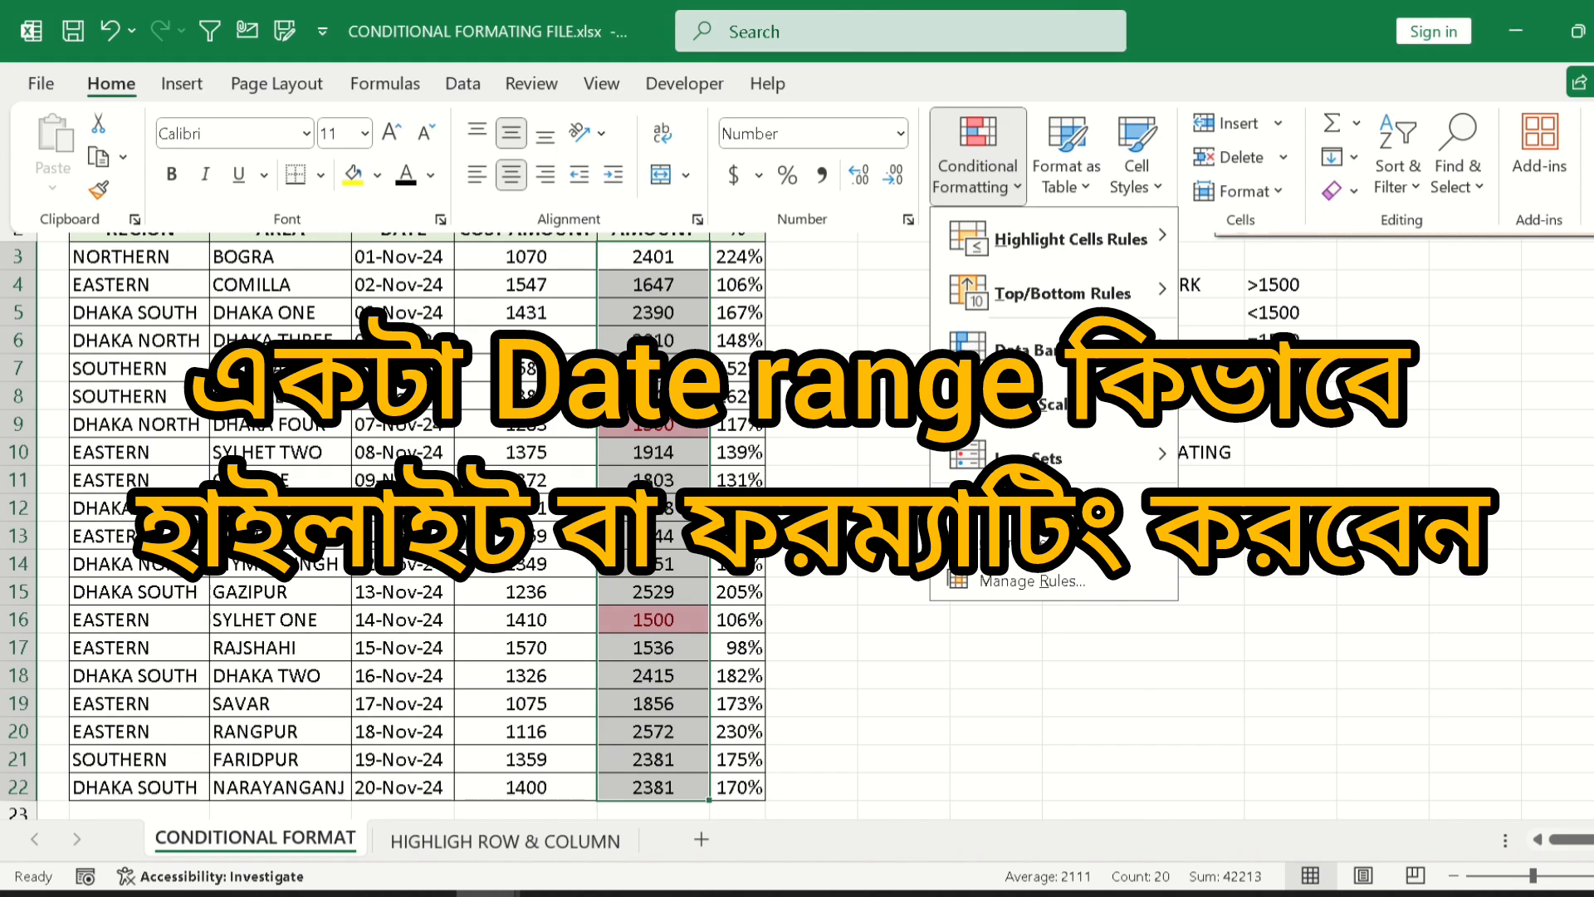
pyautogui.press('Escape')
pyautogui.press('Escape')
# - Try an A Date Occurring highlight rule on date cells D3:D22 with the Today and Tomorrow periods
pyautogui.moveTo(399, 257); pyautogui.dragTo(402, 792)
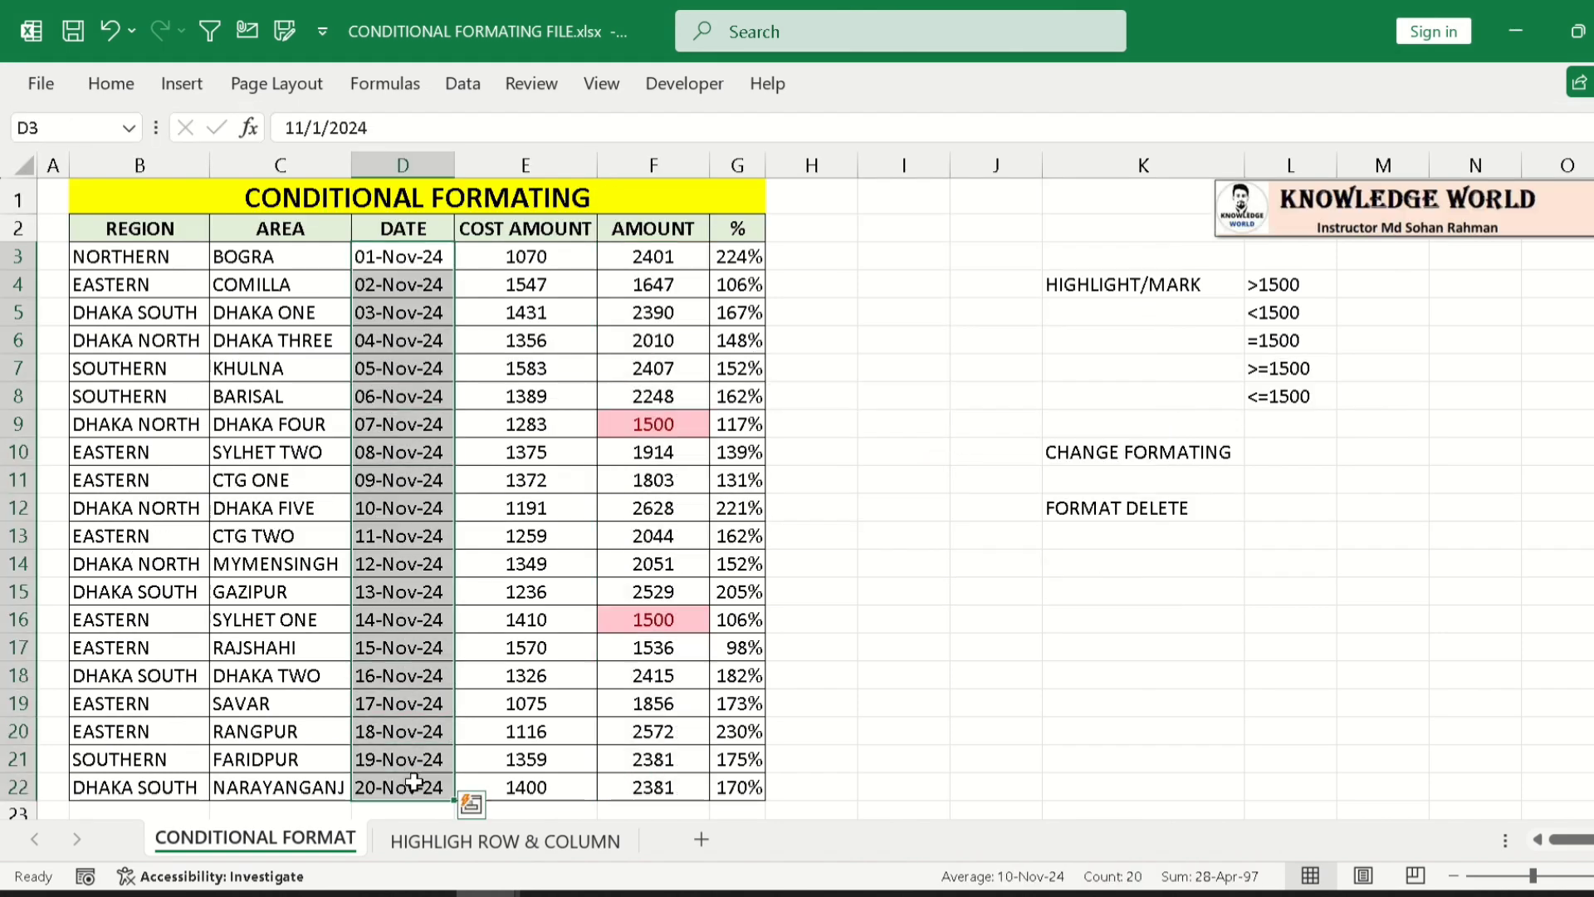
pyautogui.click(135, 87)
pyautogui.click(954, 168)
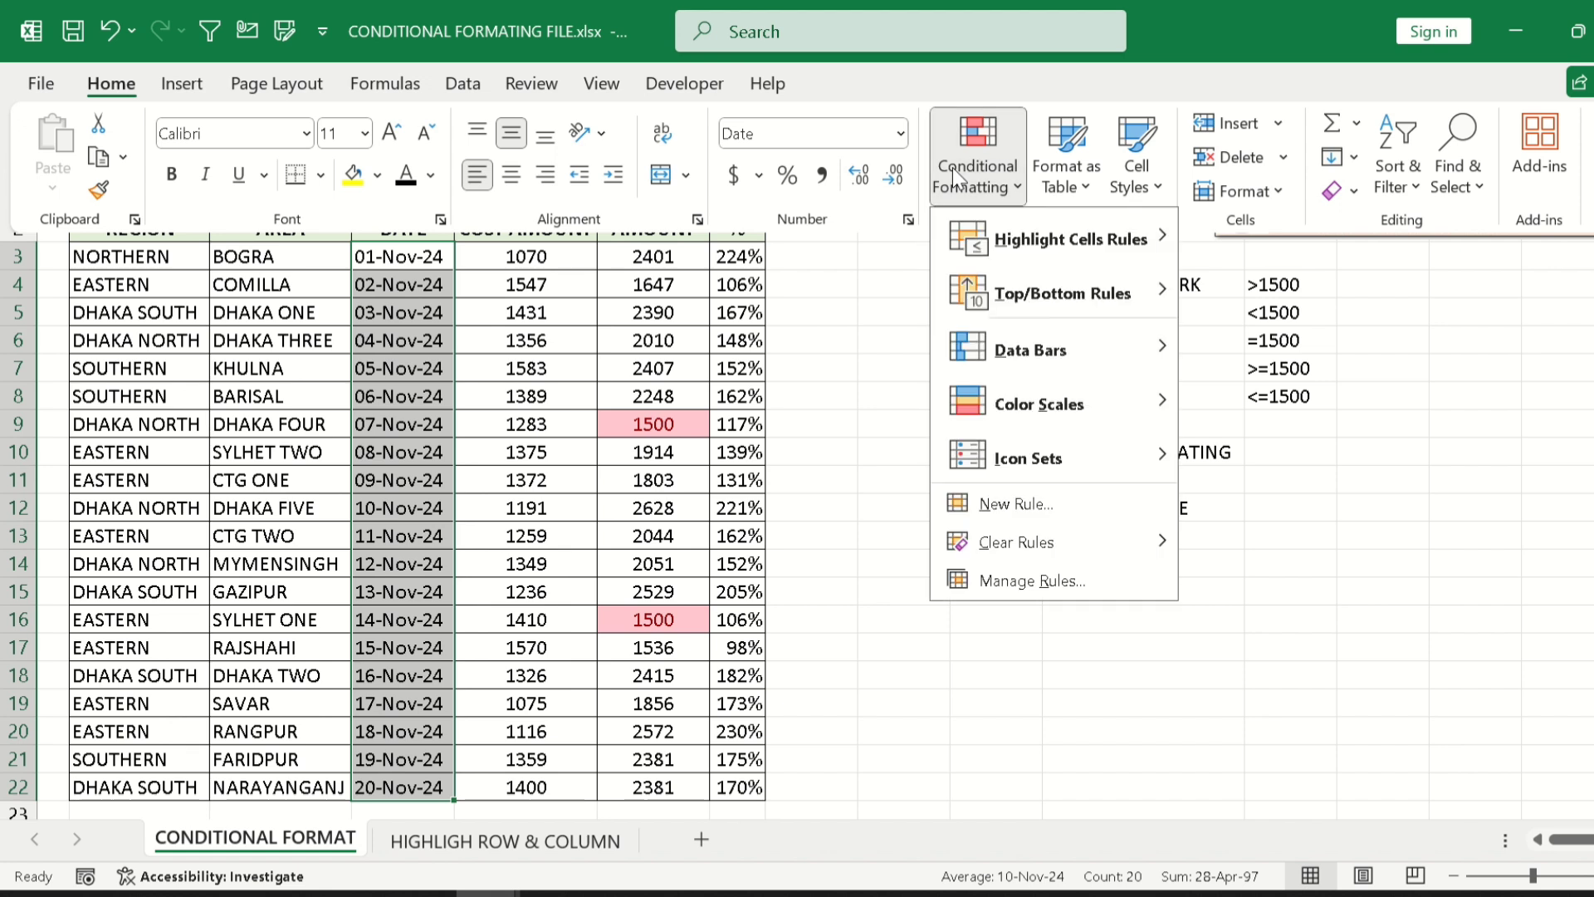
pyautogui.moveTo(1146, 239)
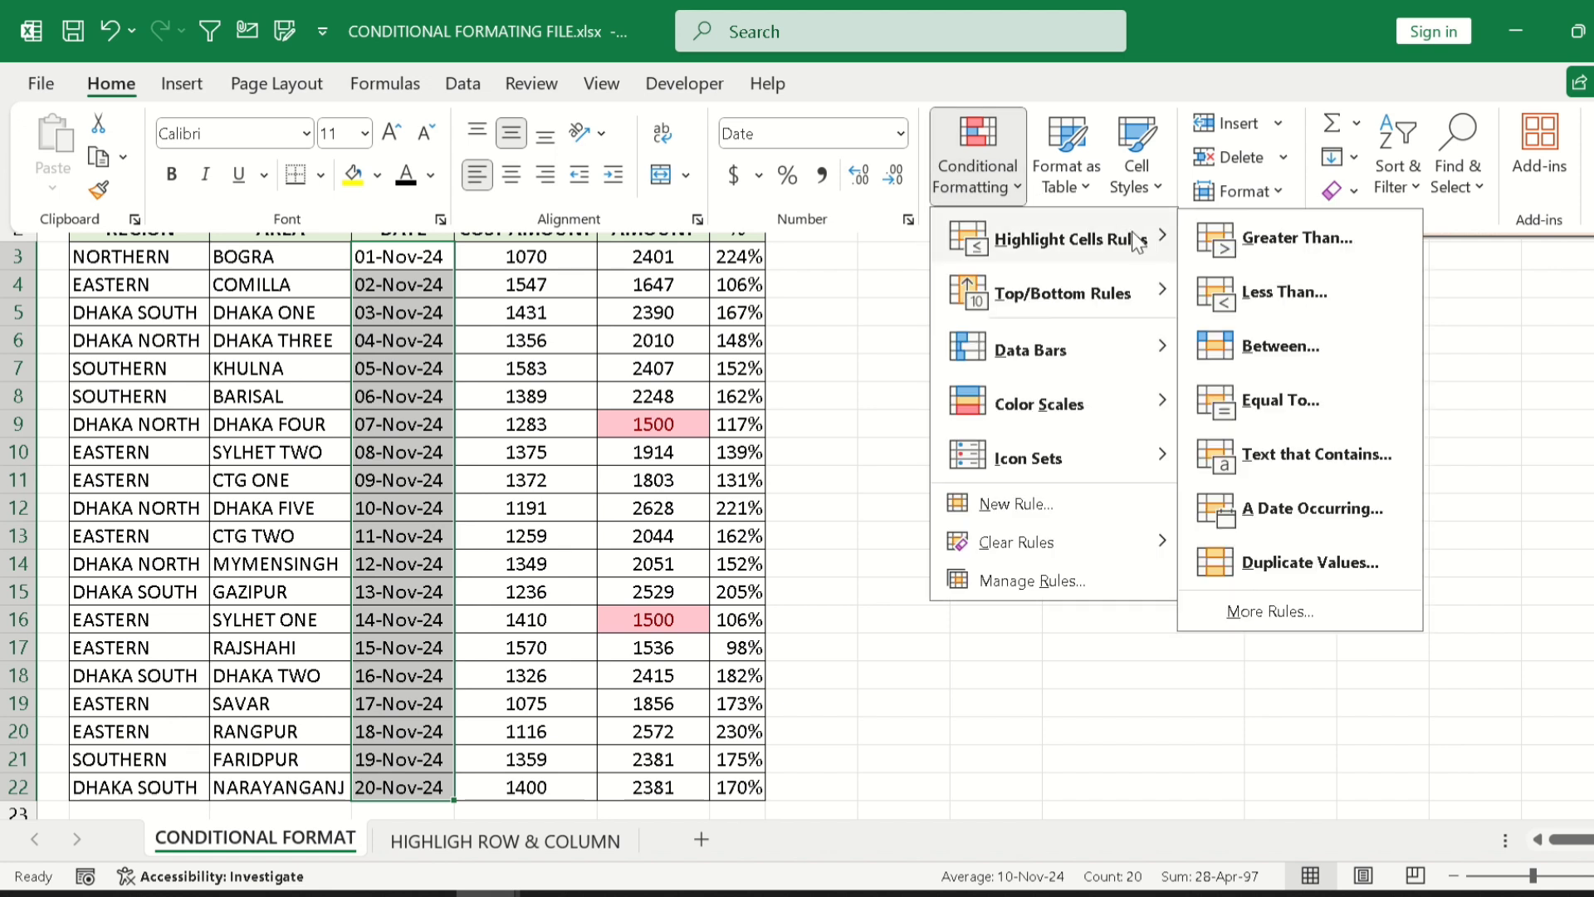
pyautogui.click(1310, 508)
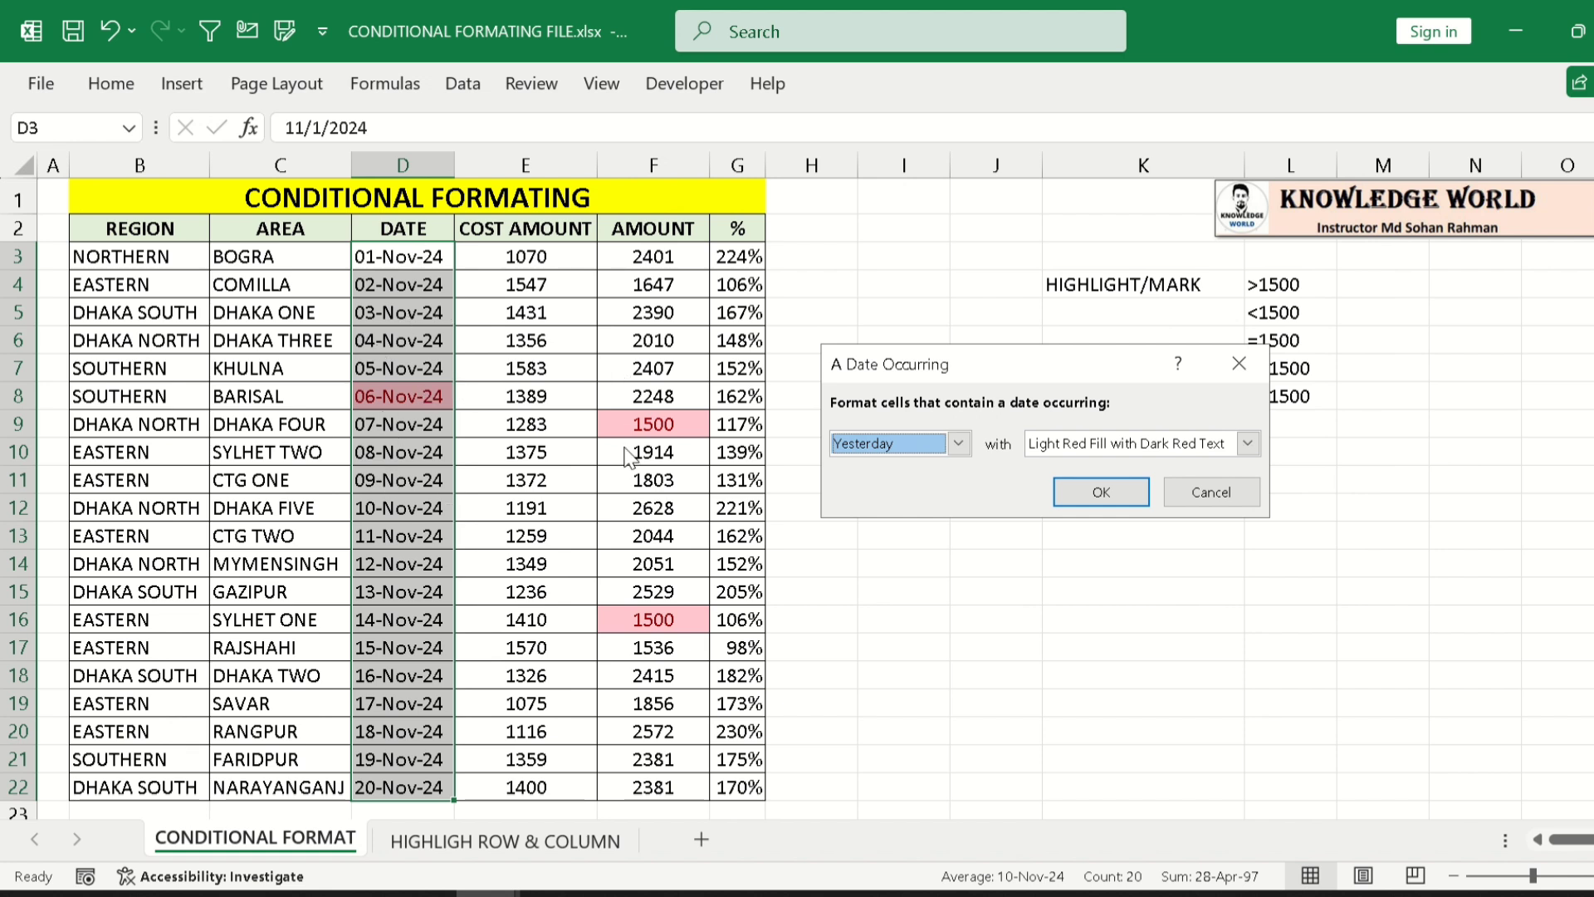
pyautogui.click(957, 443)
pyautogui.click(885, 487)
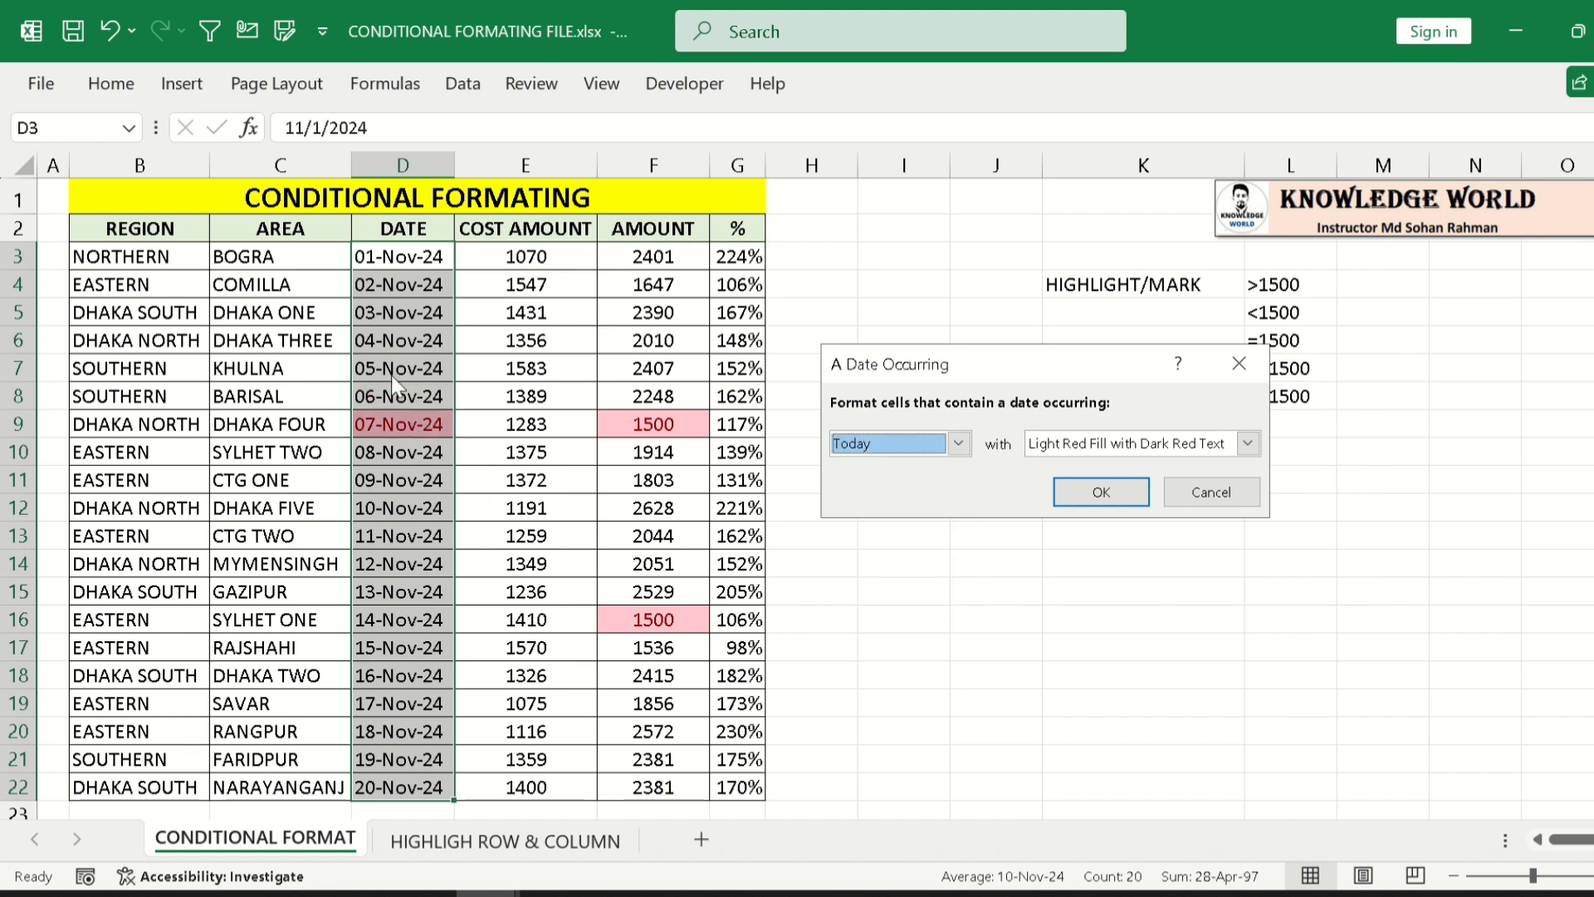
pyautogui.click(956, 445)
pyautogui.click(914, 502)
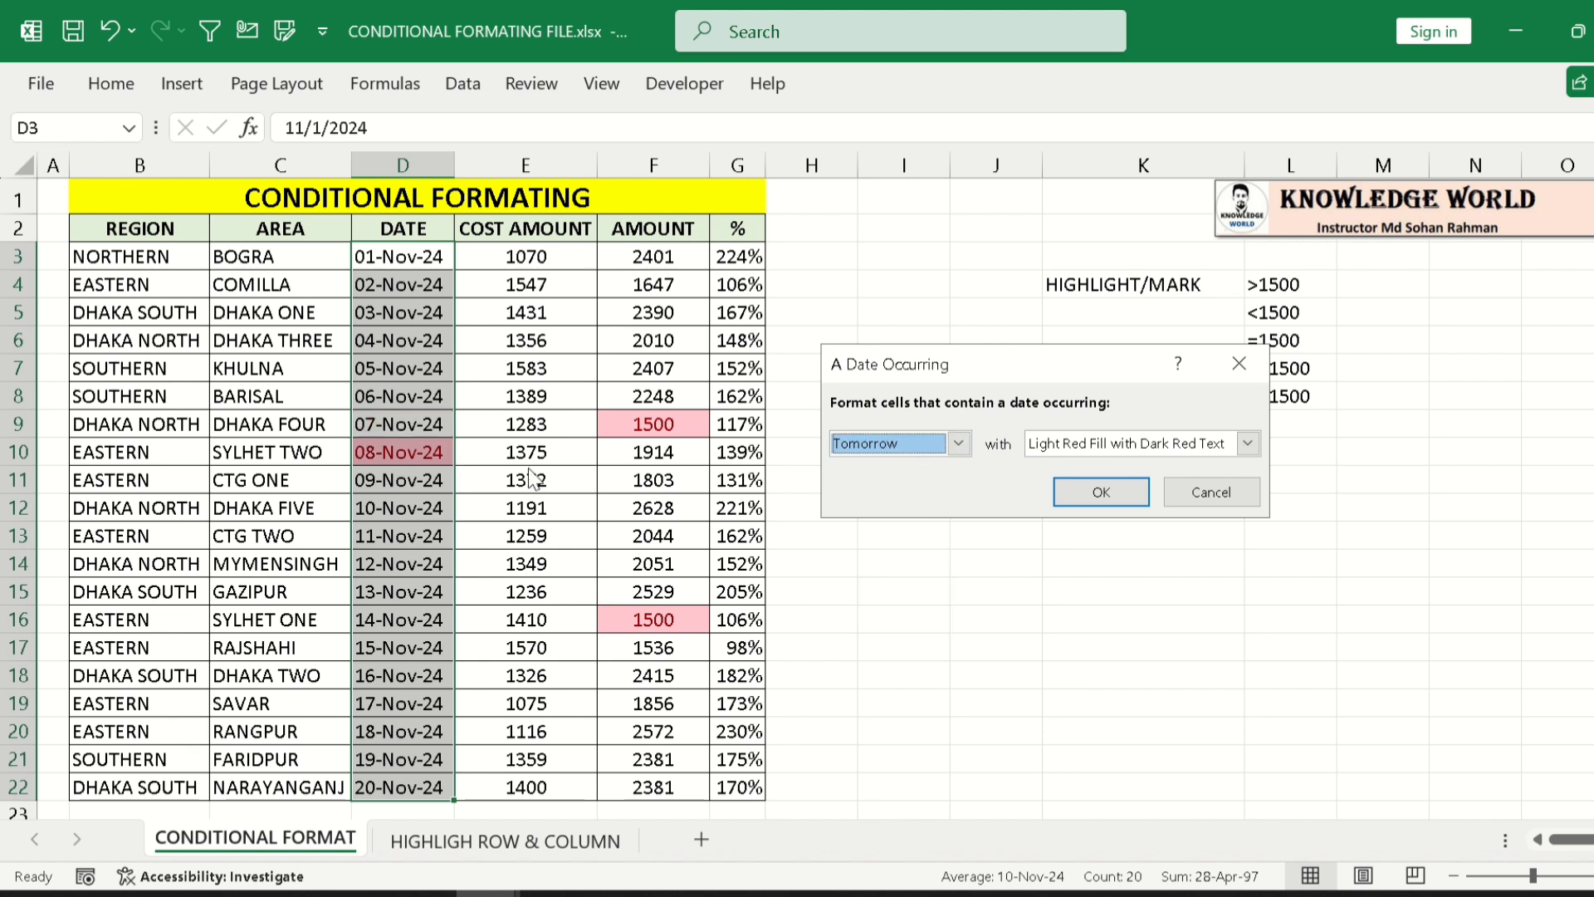
# - Try the In the last 7 days, Last week and Next week periods in the date rule and leave it
pyautogui.click(960, 443)
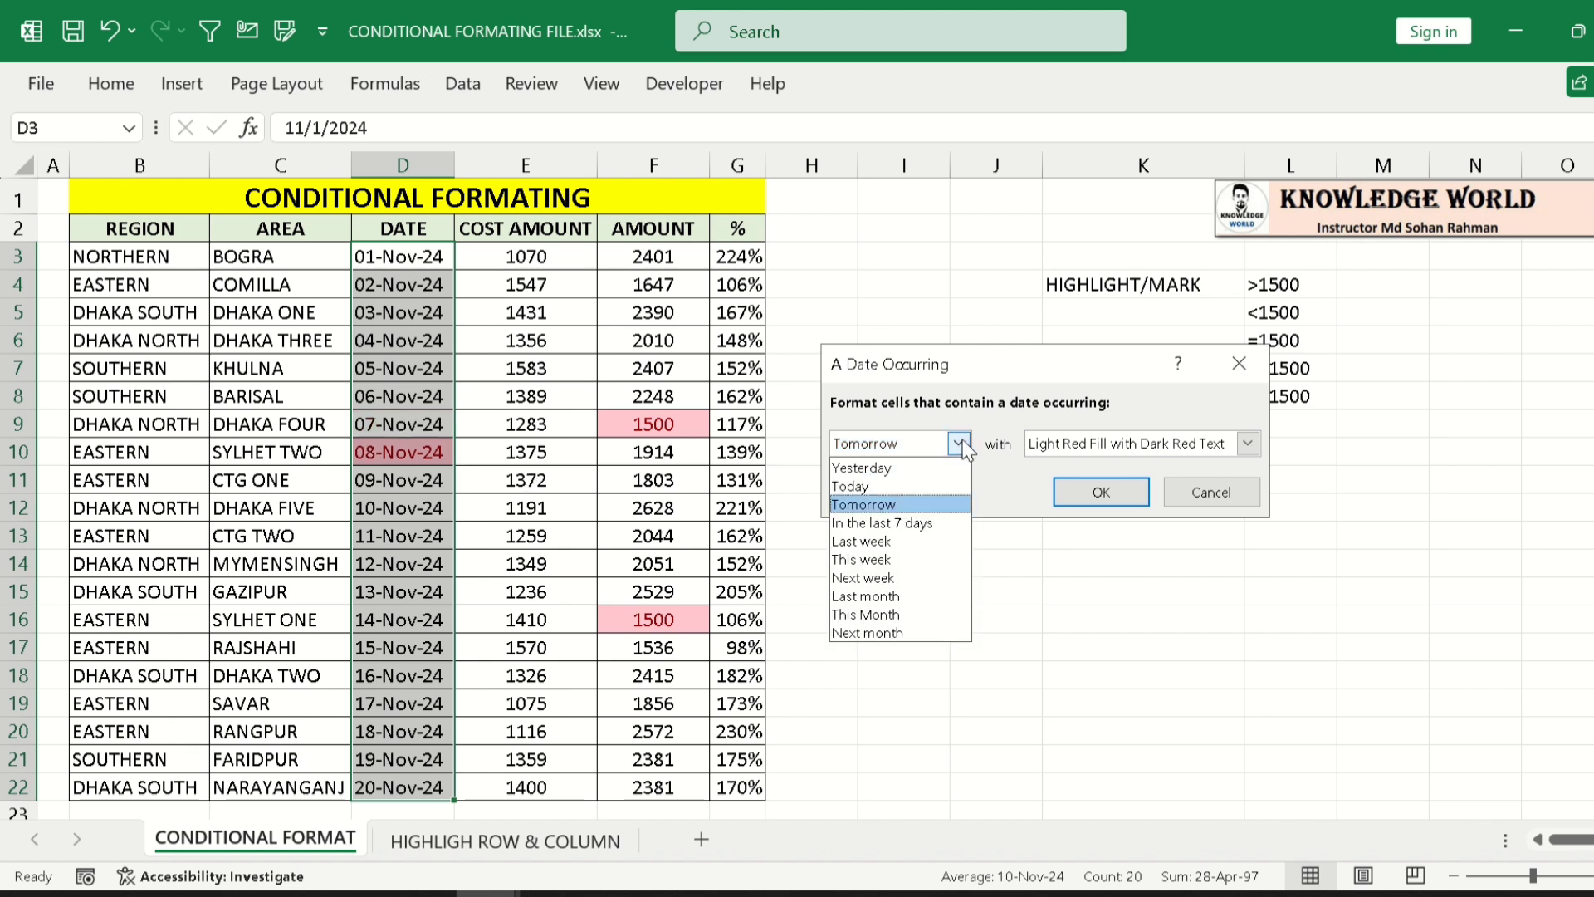
pyautogui.click(893, 524)
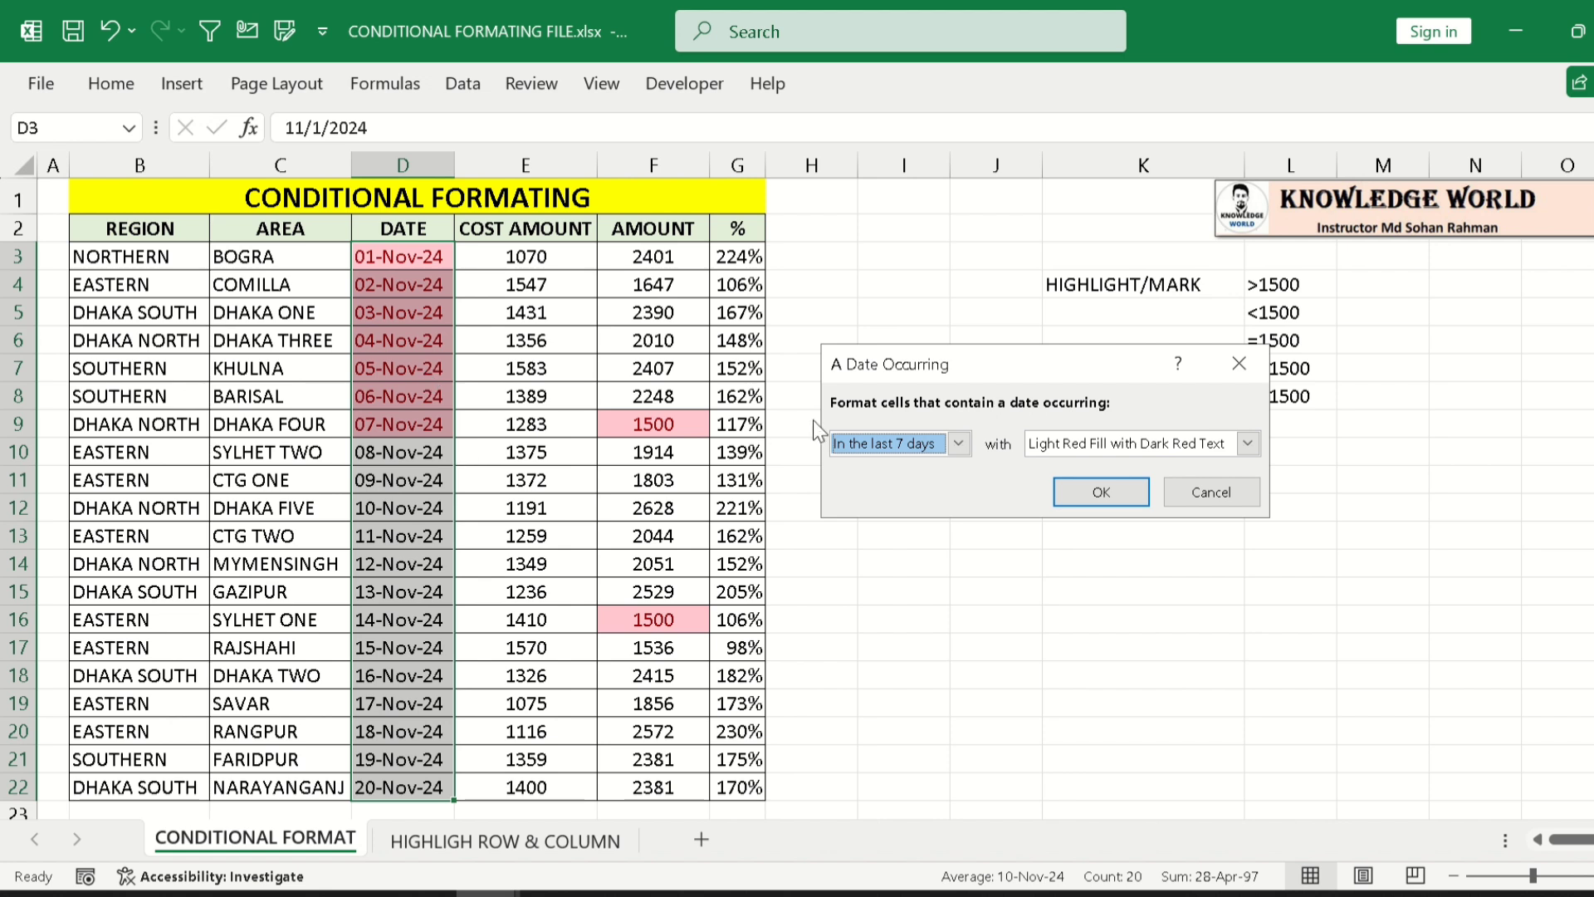
pyautogui.click(961, 441)
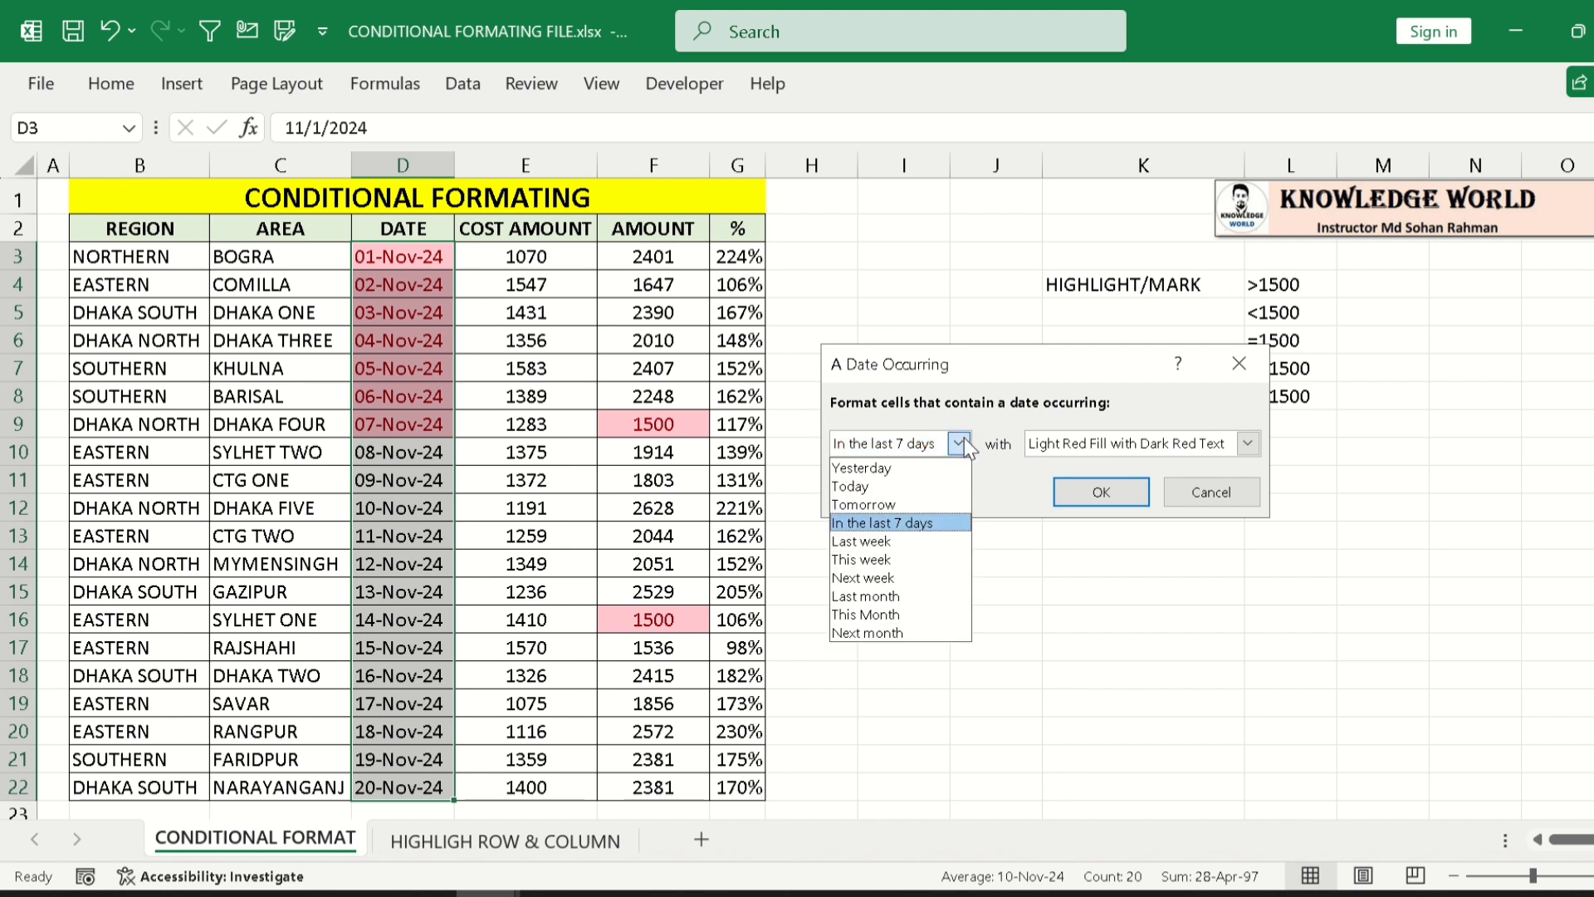
pyautogui.click(883, 546)
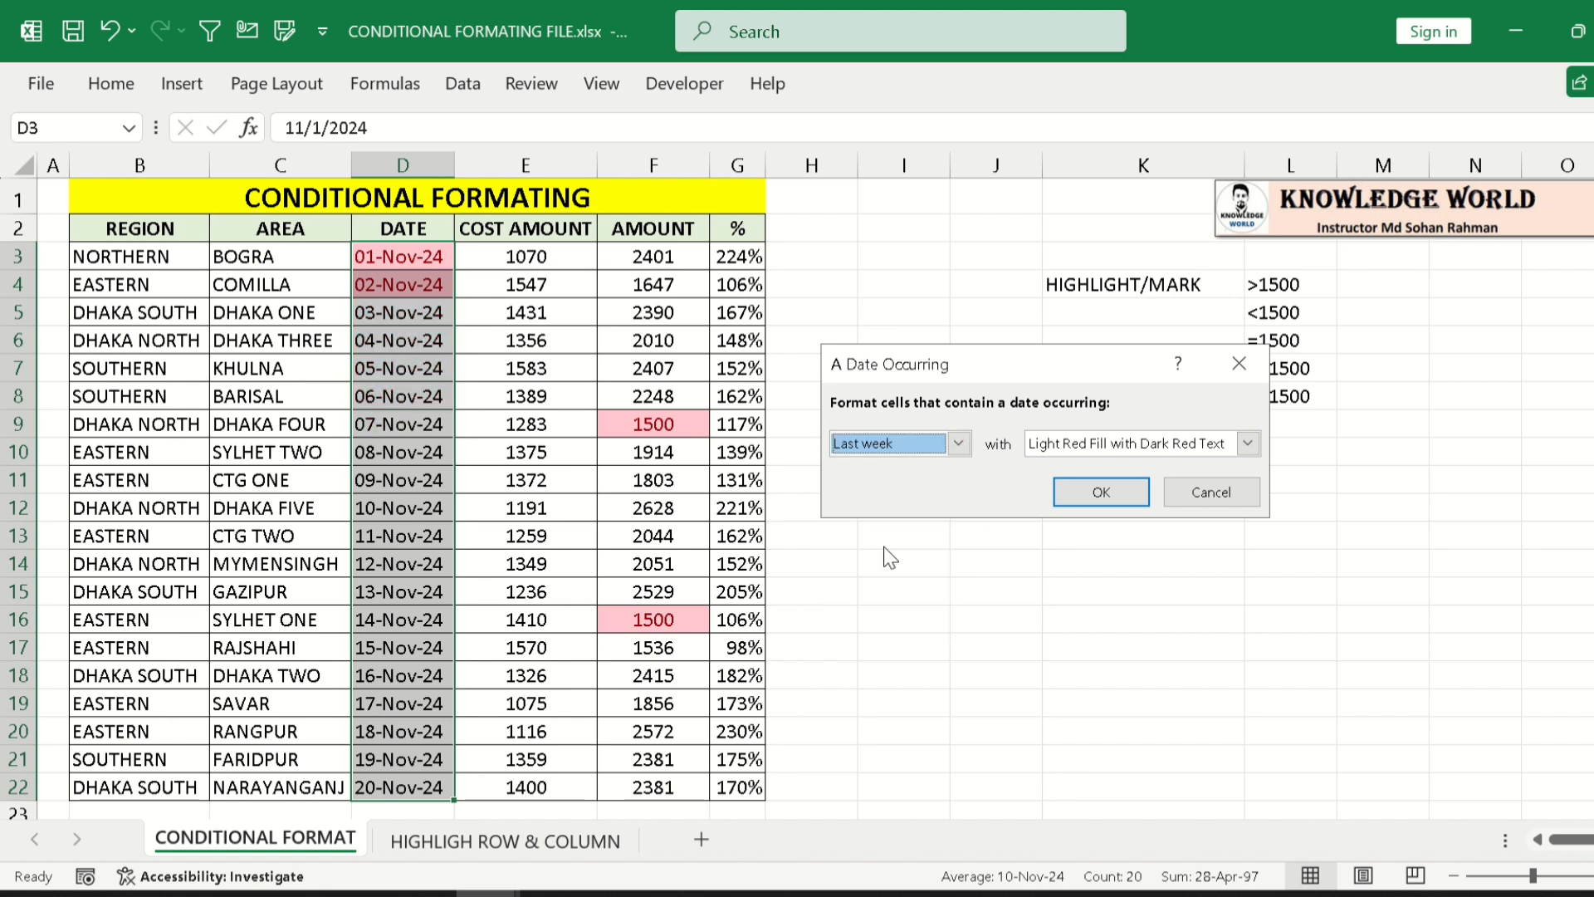
pyautogui.click(961, 444)
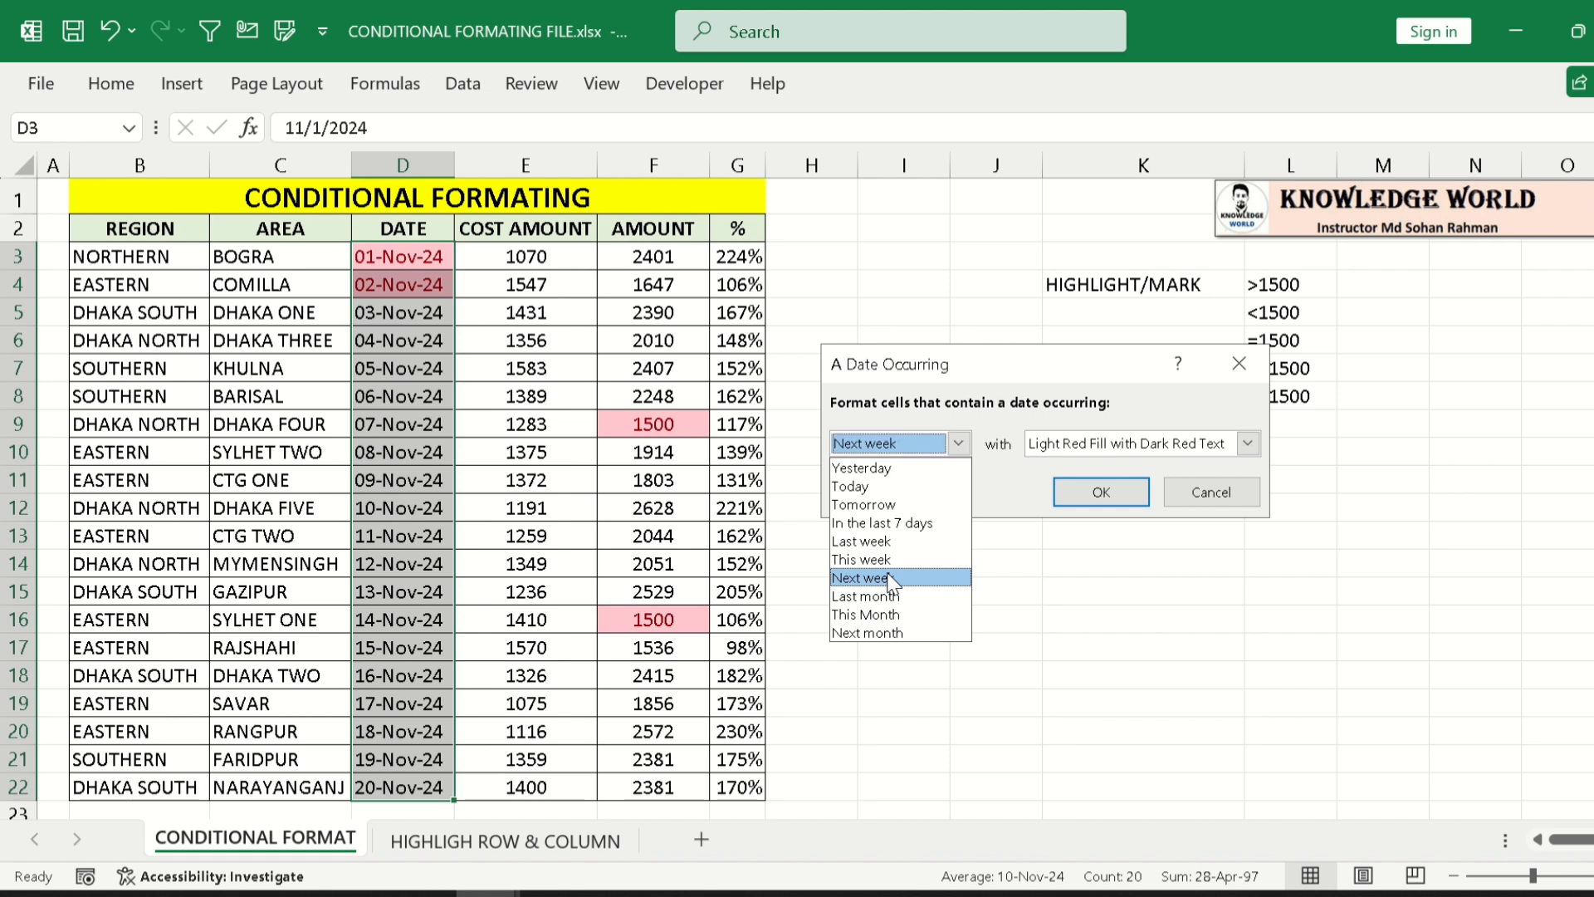
pyautogui.click(888, 578)
pyautogui.click(960, 444)
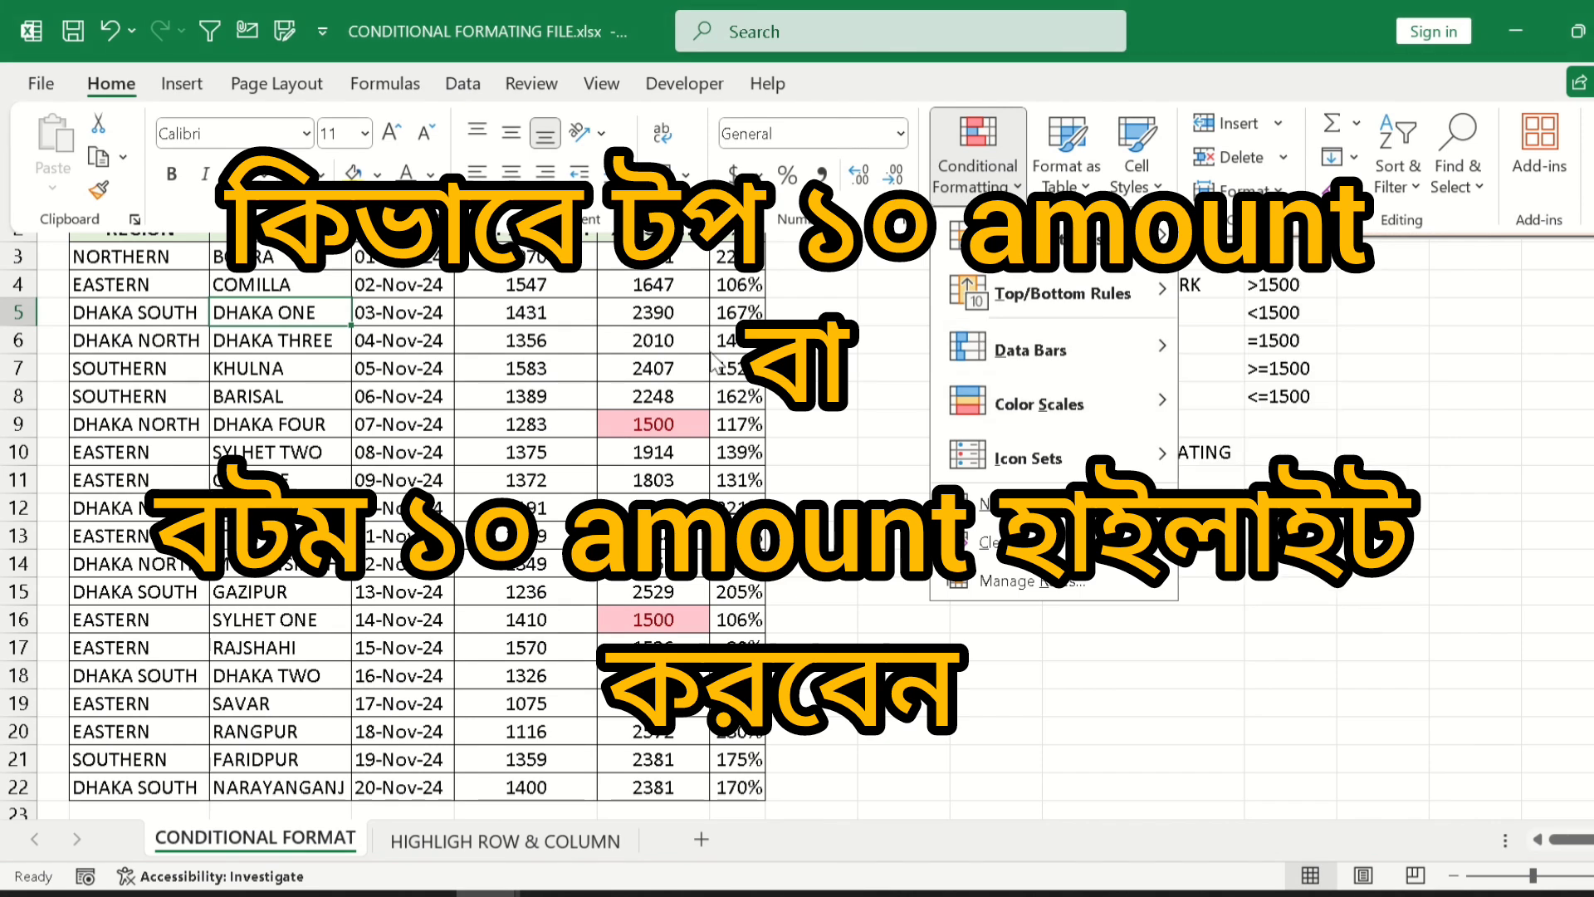
pyautogui.press('Escape')
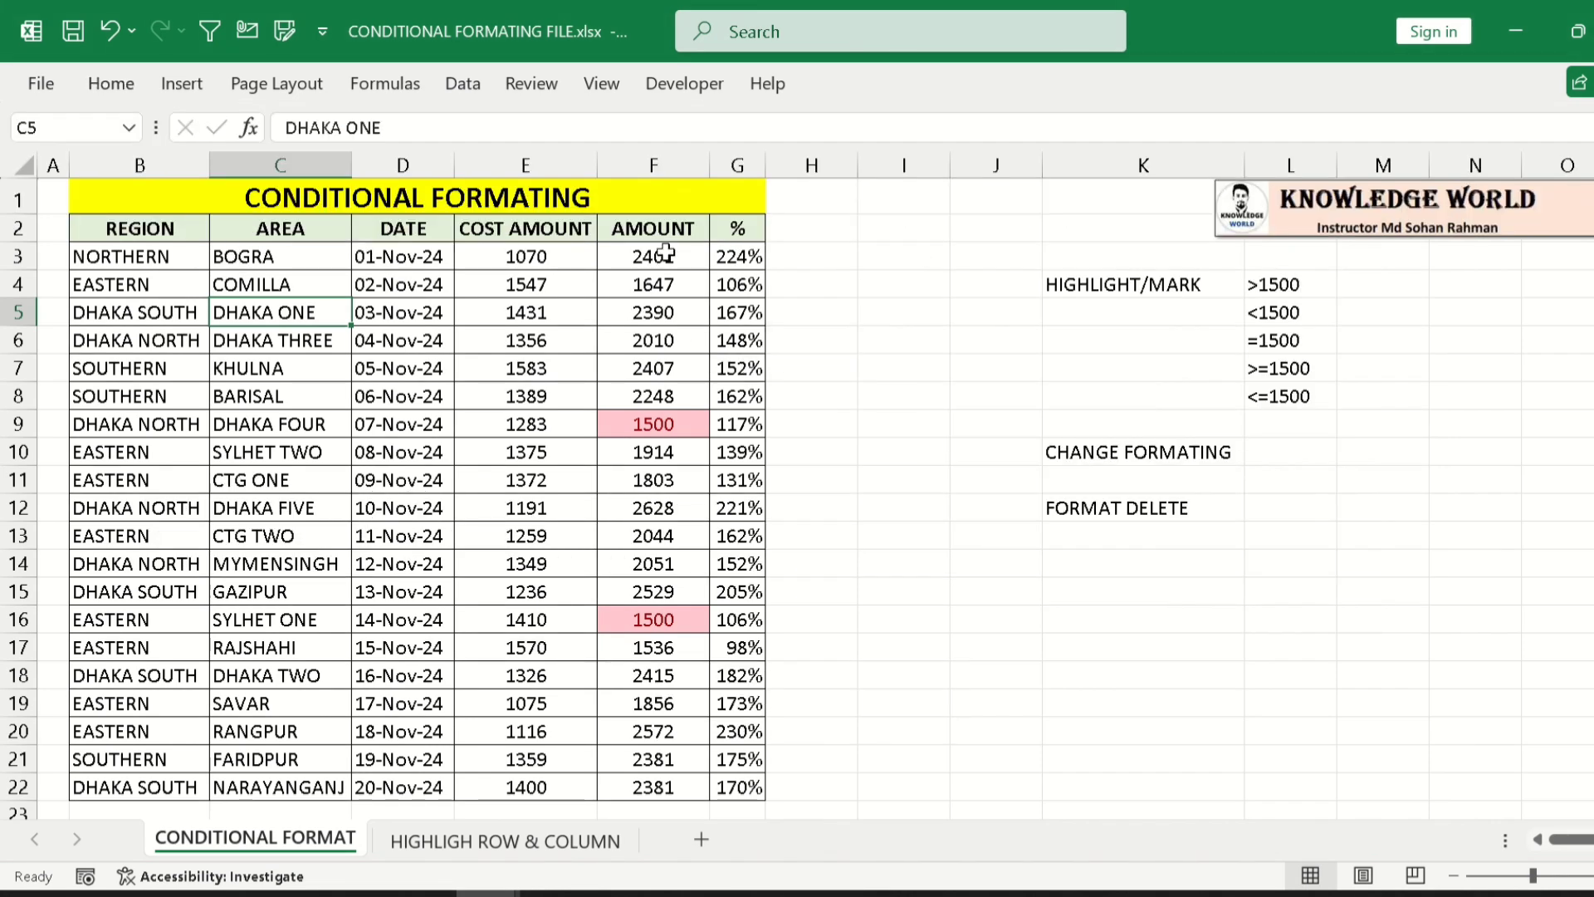
# - Highlight the top 5 amounts in F3:F22 with Green Fill with Dark Green Text using a Top 10 Items rule
pyautogui.moveTo(666, 251); pyautogui.dragTo(662, 789)
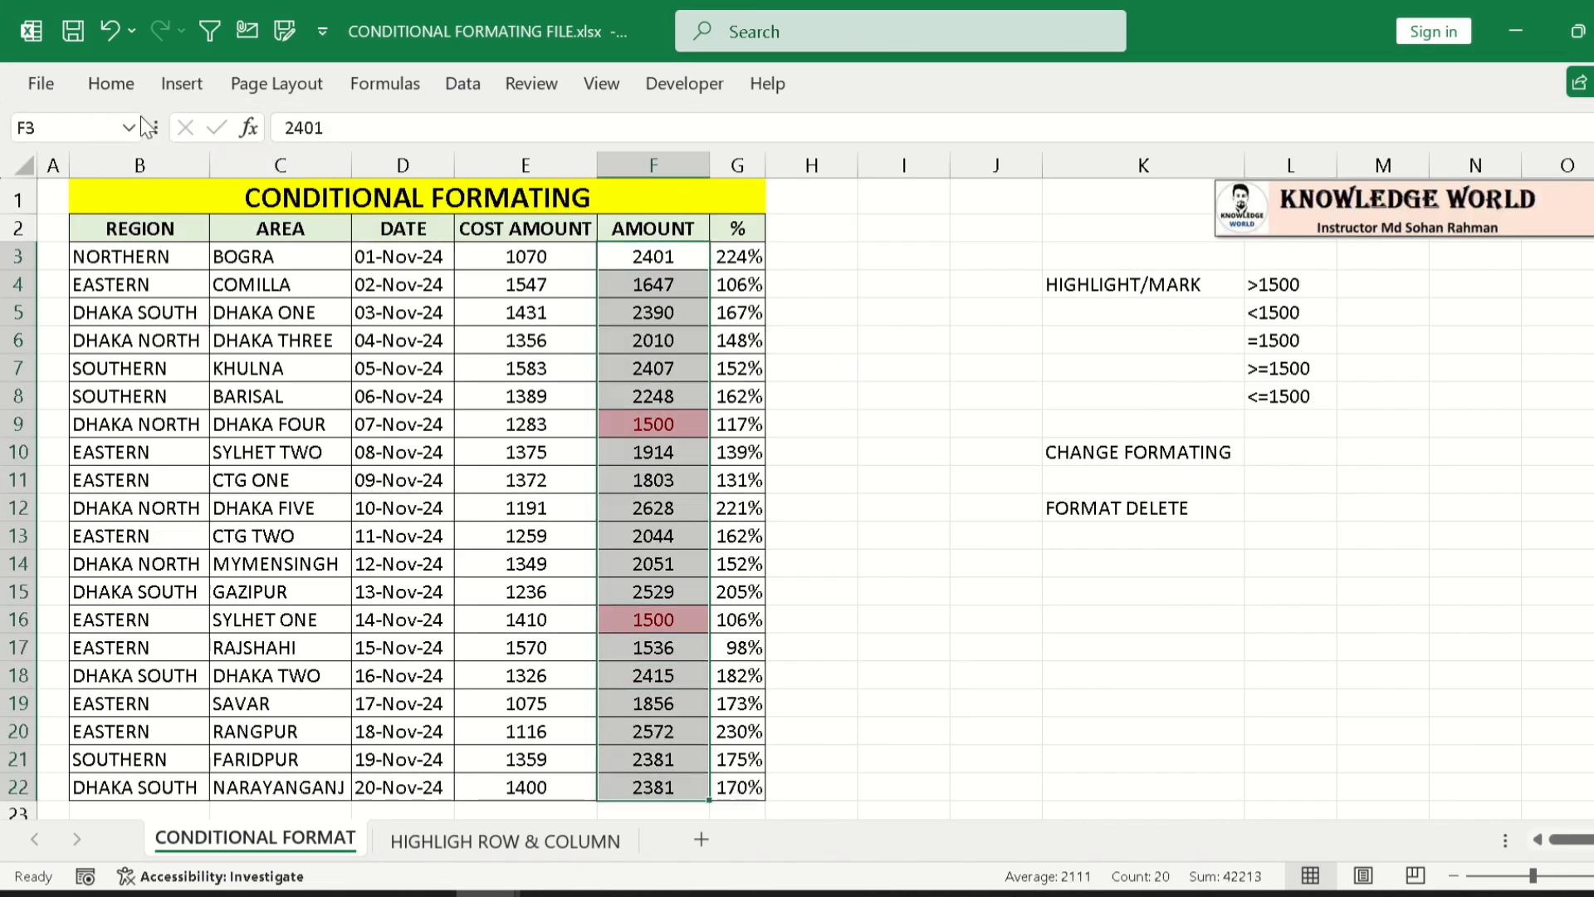
pyautogui.click(111, 84)
pyautogui.click(969, 158)
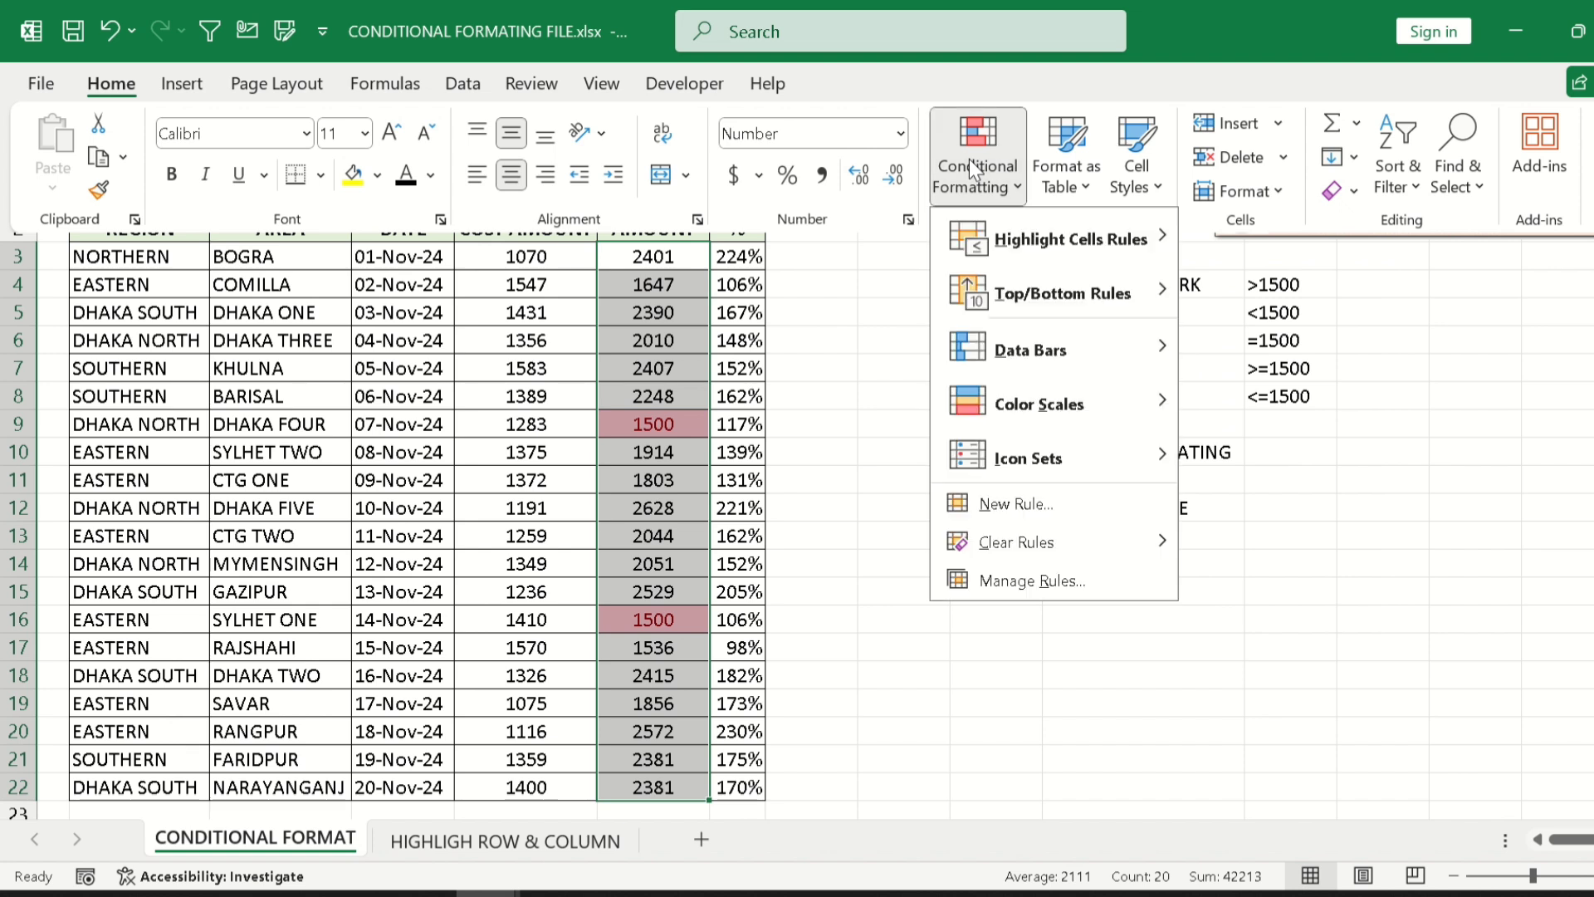
pyautogui.moveTo(1052, 312)
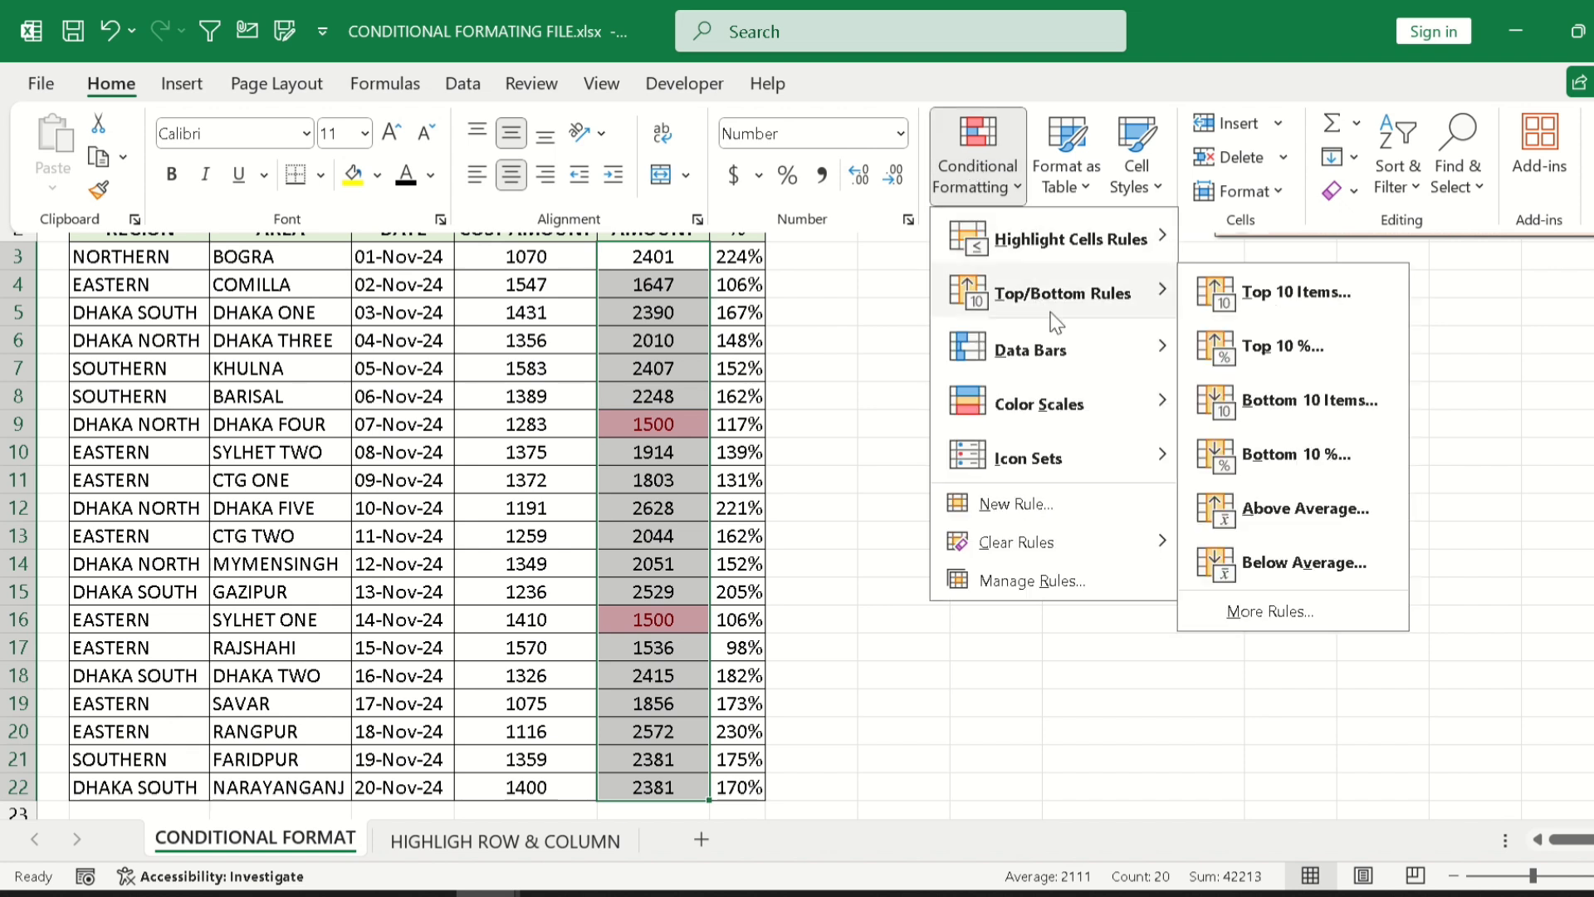
pyautogui.click(1267, 290)
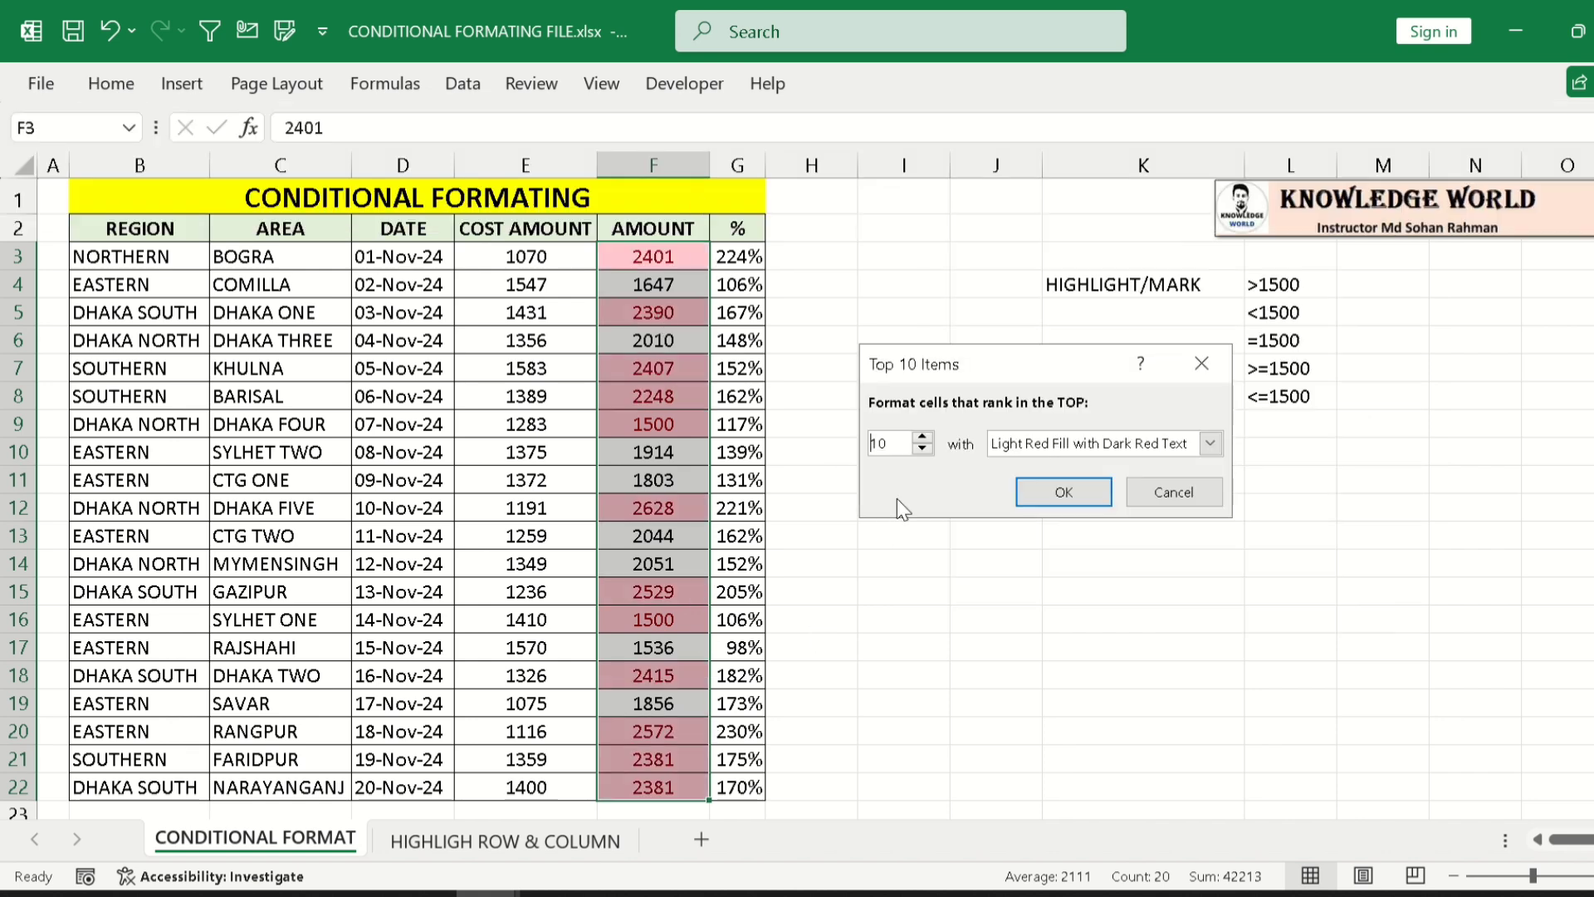
pyautogui.moveTo(887, 443); pyautogui.dragTo(831, 444)
pyautogui.write('5')
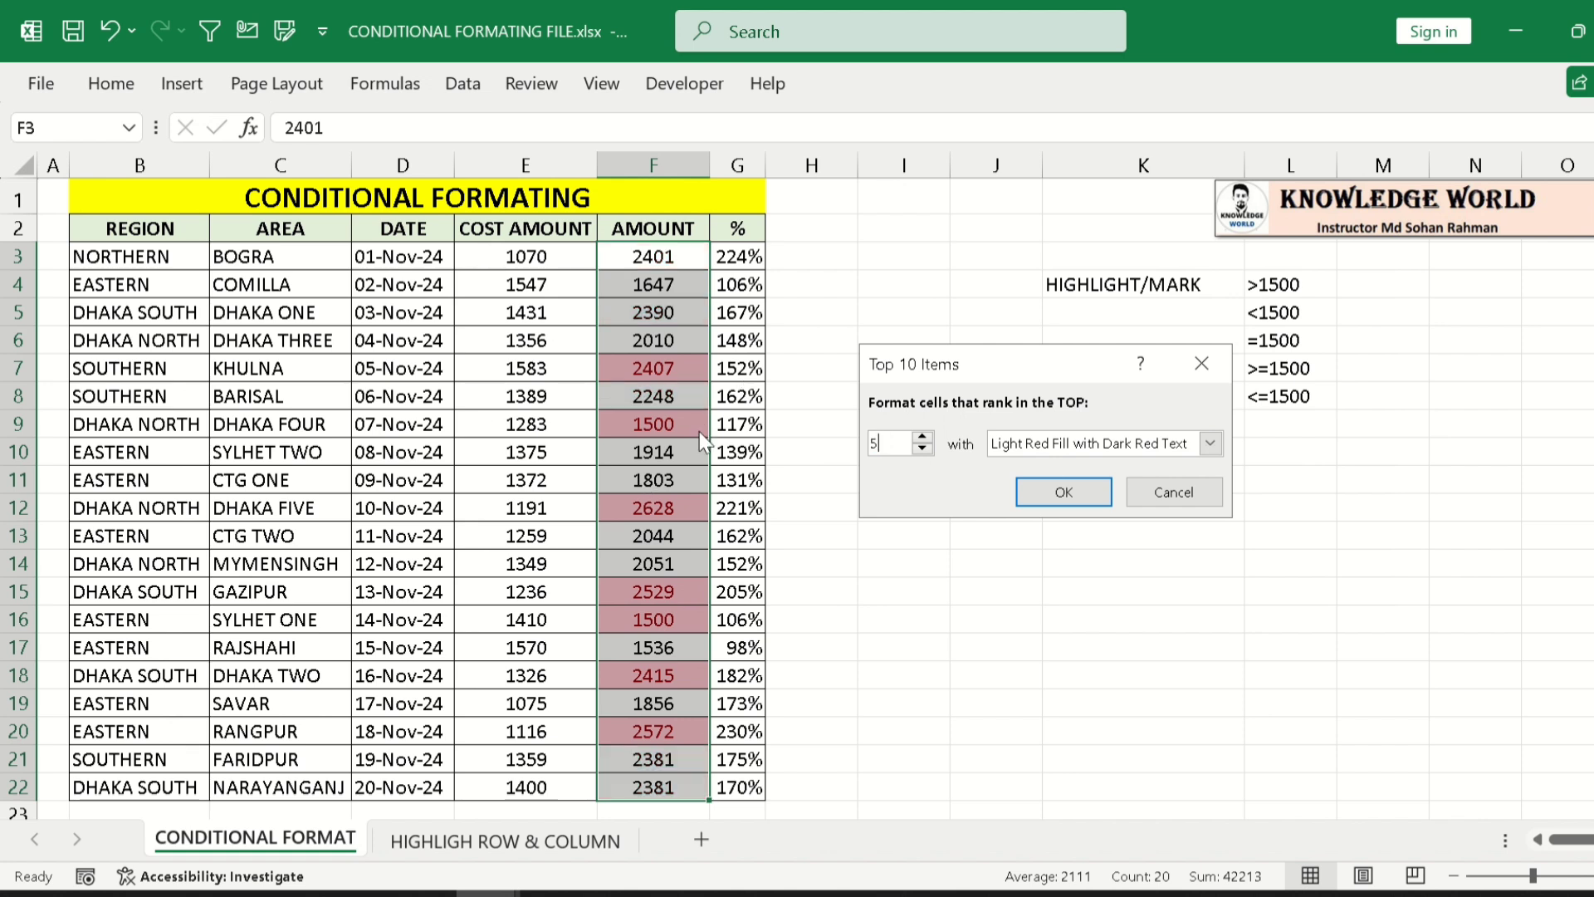
pyautogui.click(1212, 442)
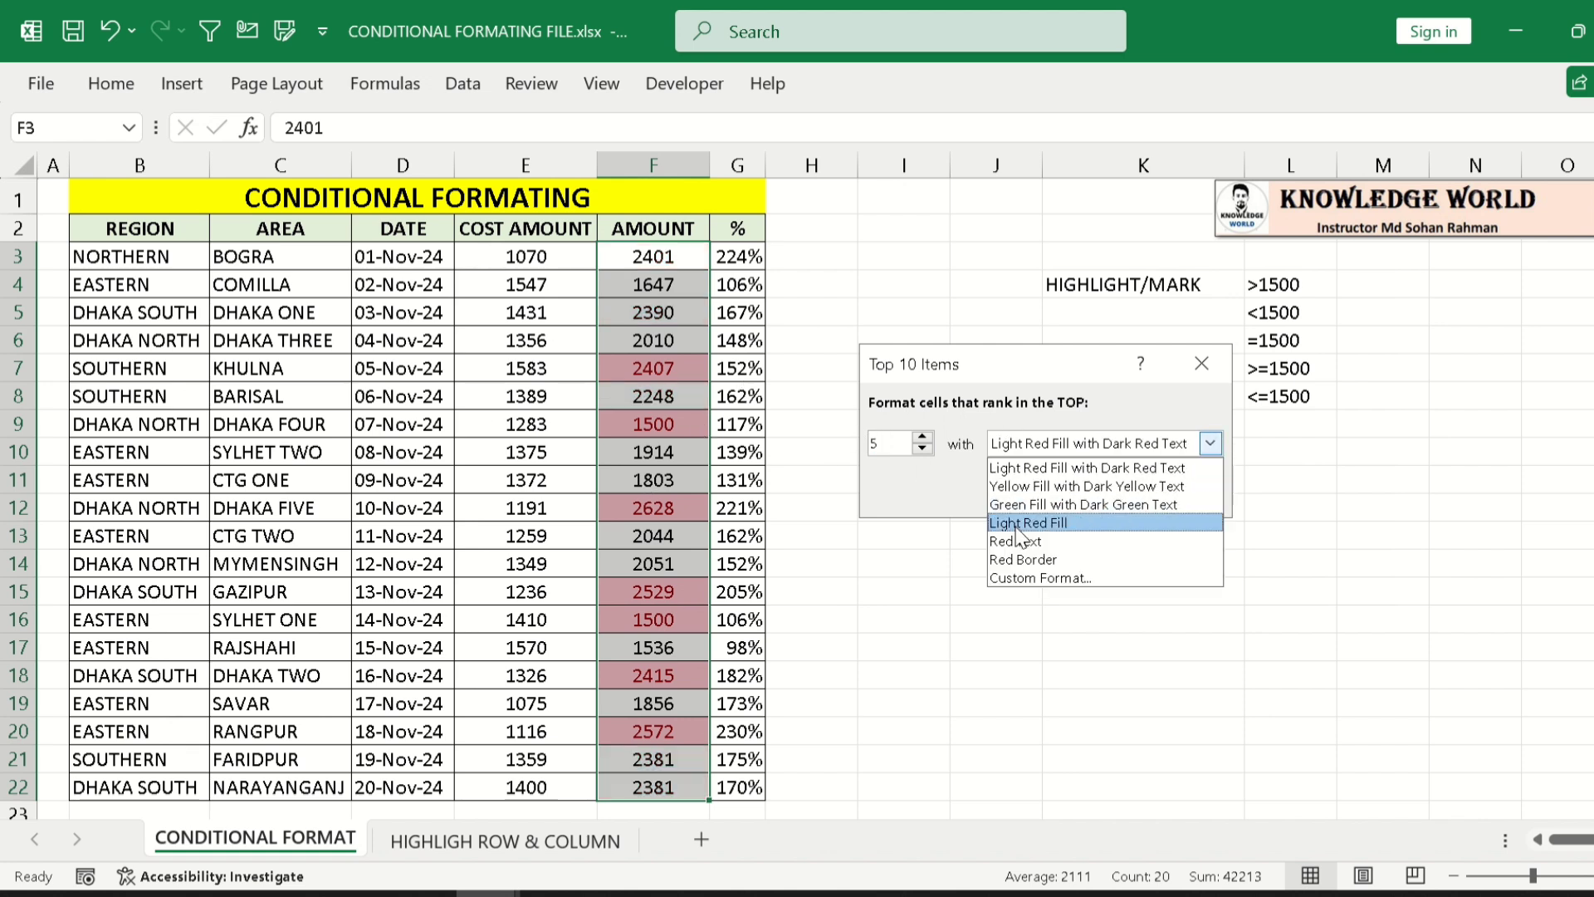
pyautogui.click(1058, 506)
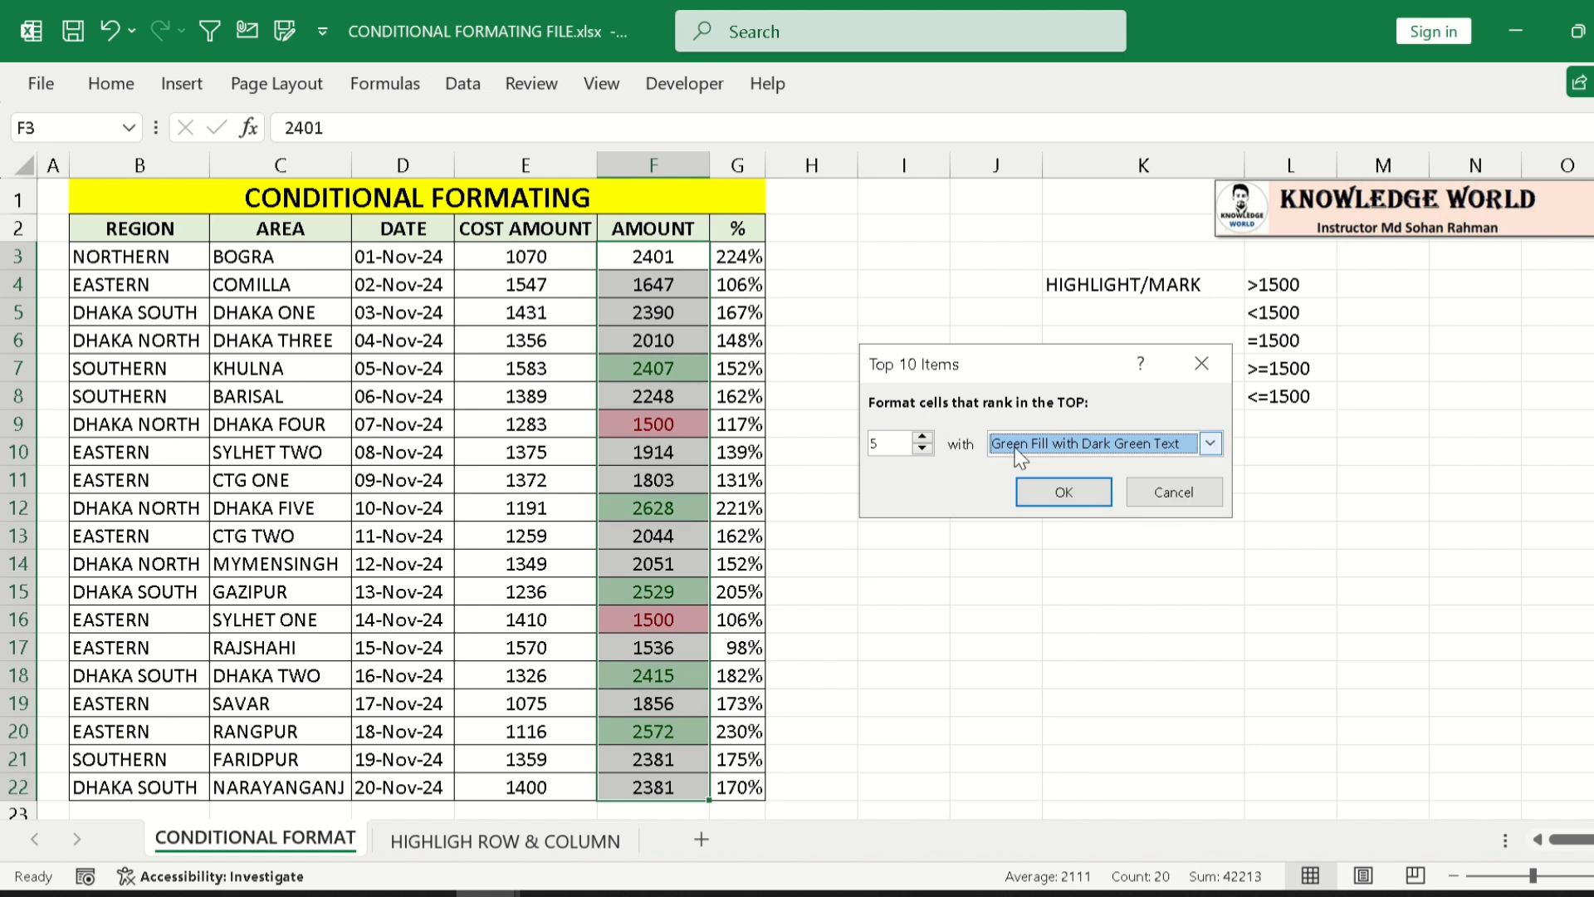
pyautogui.click(1056, 491)
# - Set the COMILLA amount in cell F4 to 5000
pyautogui.click(674, 368)
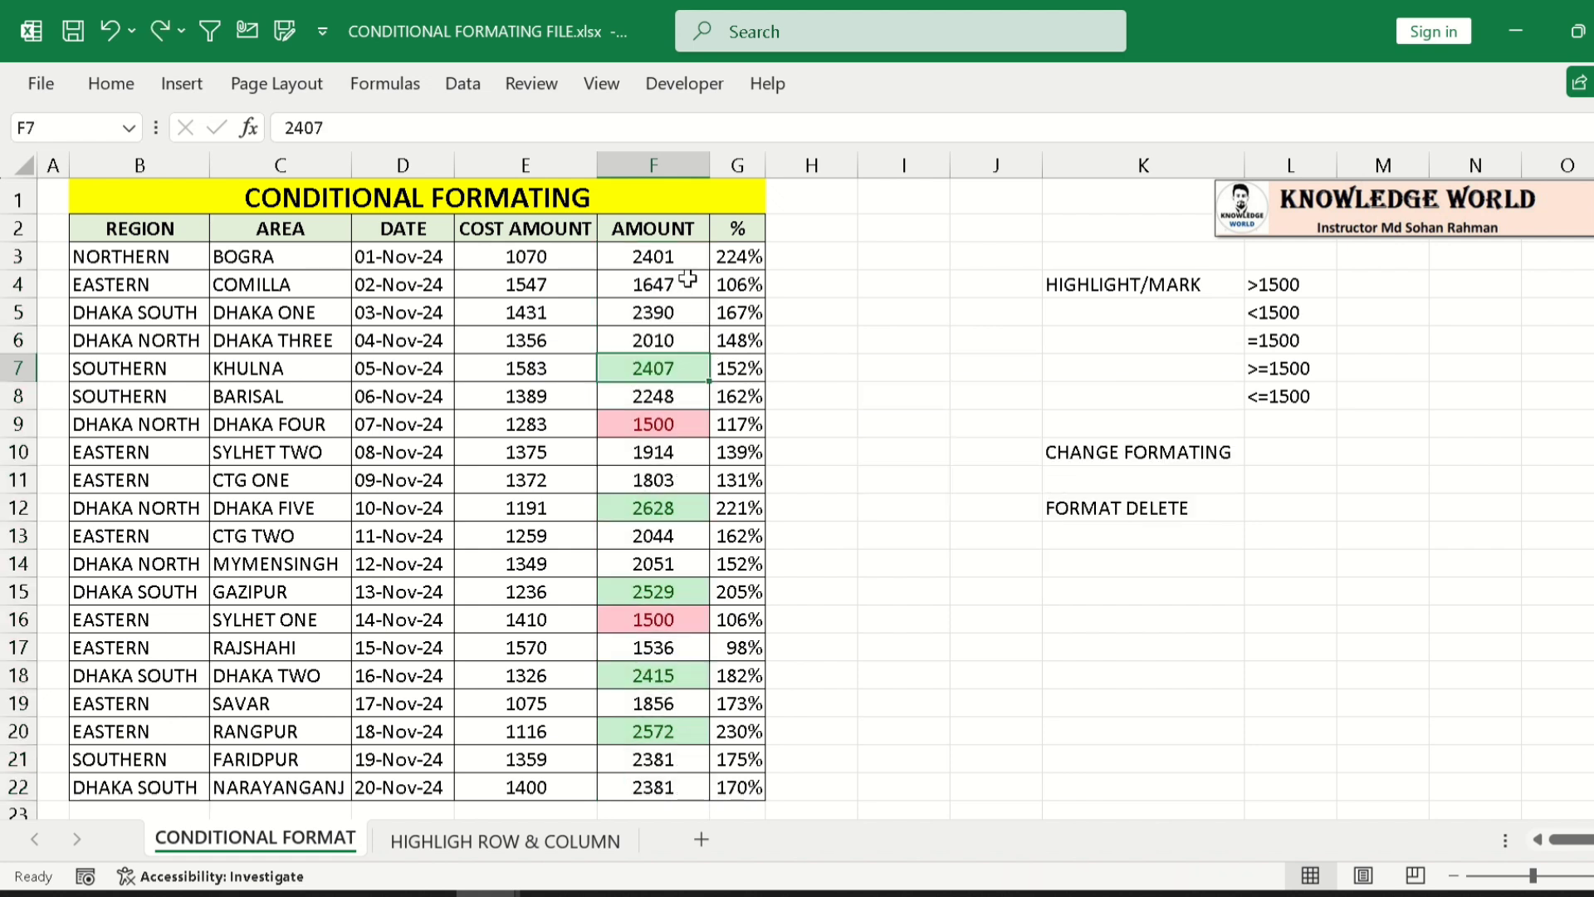
pyautogui.click(687, 282)
pyautogui.write('5000')
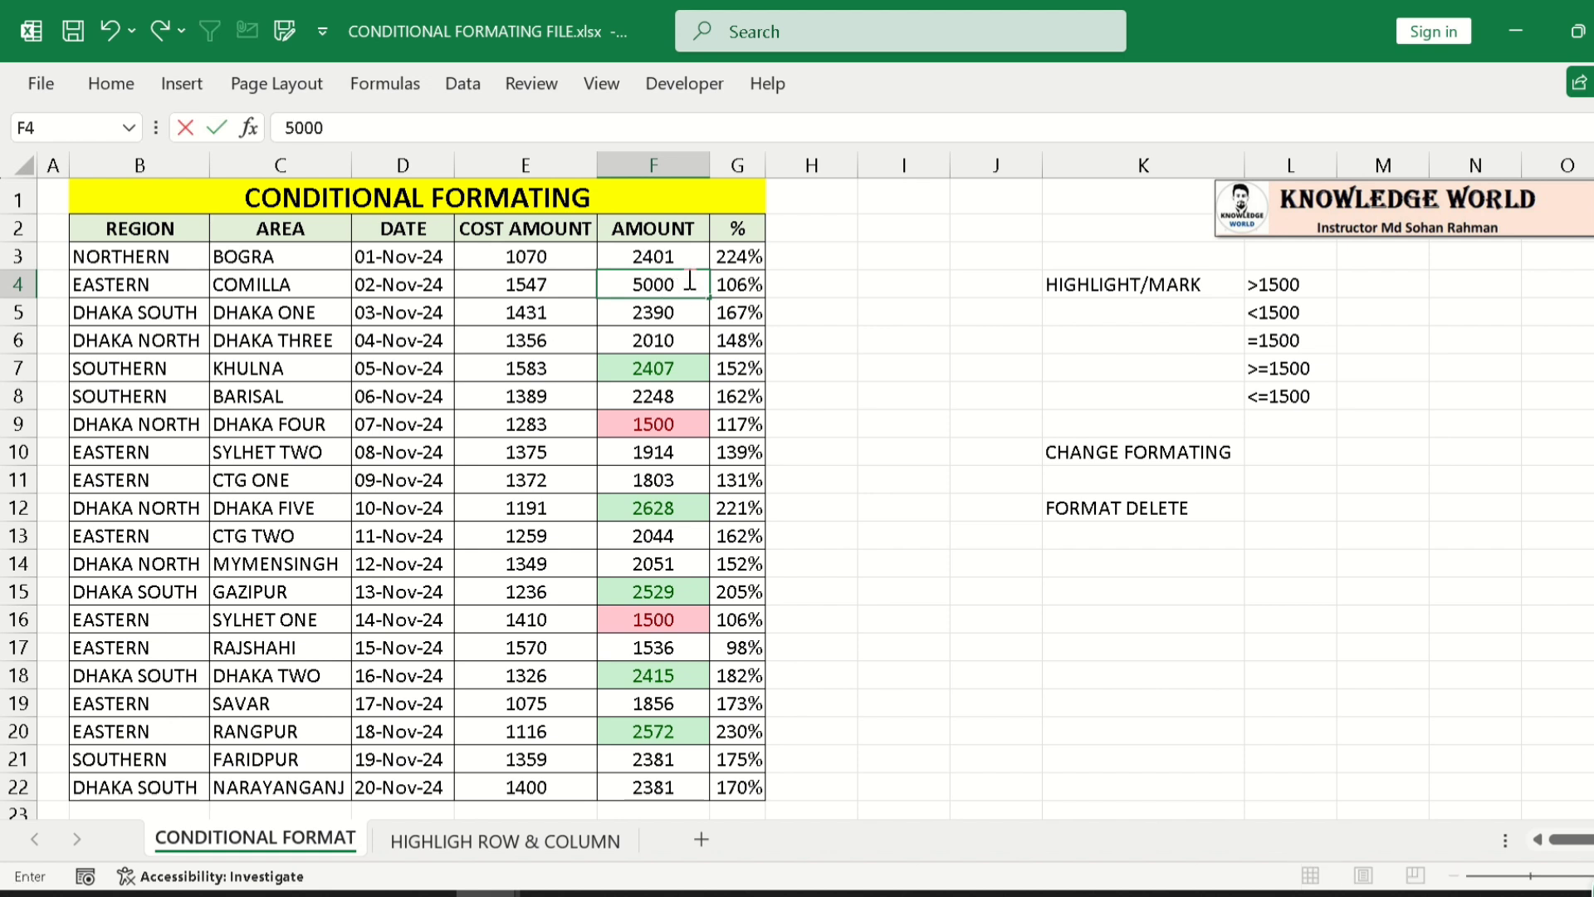
pyautogui.press('Return')
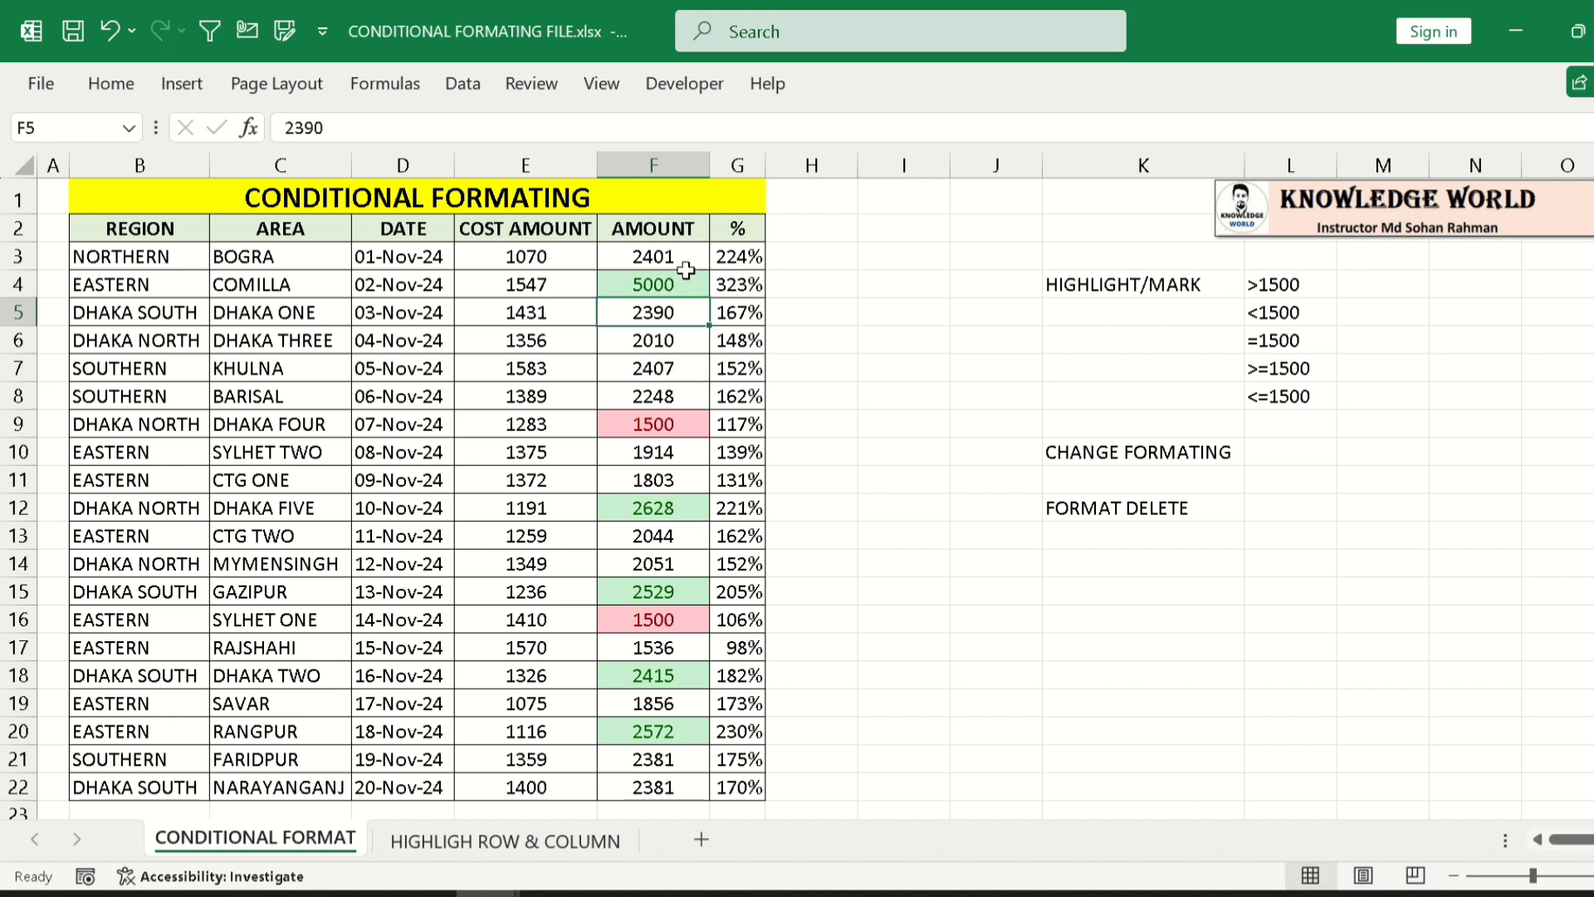
# - View the available Top/Bottom conditional formatting rules for Amount cells F3:F22
pyautogui.moveTo(687, 256); pyautogui.dragTo(664, 788)
pyautogui.click(112, 83)
pyautogui.click(983, 202)
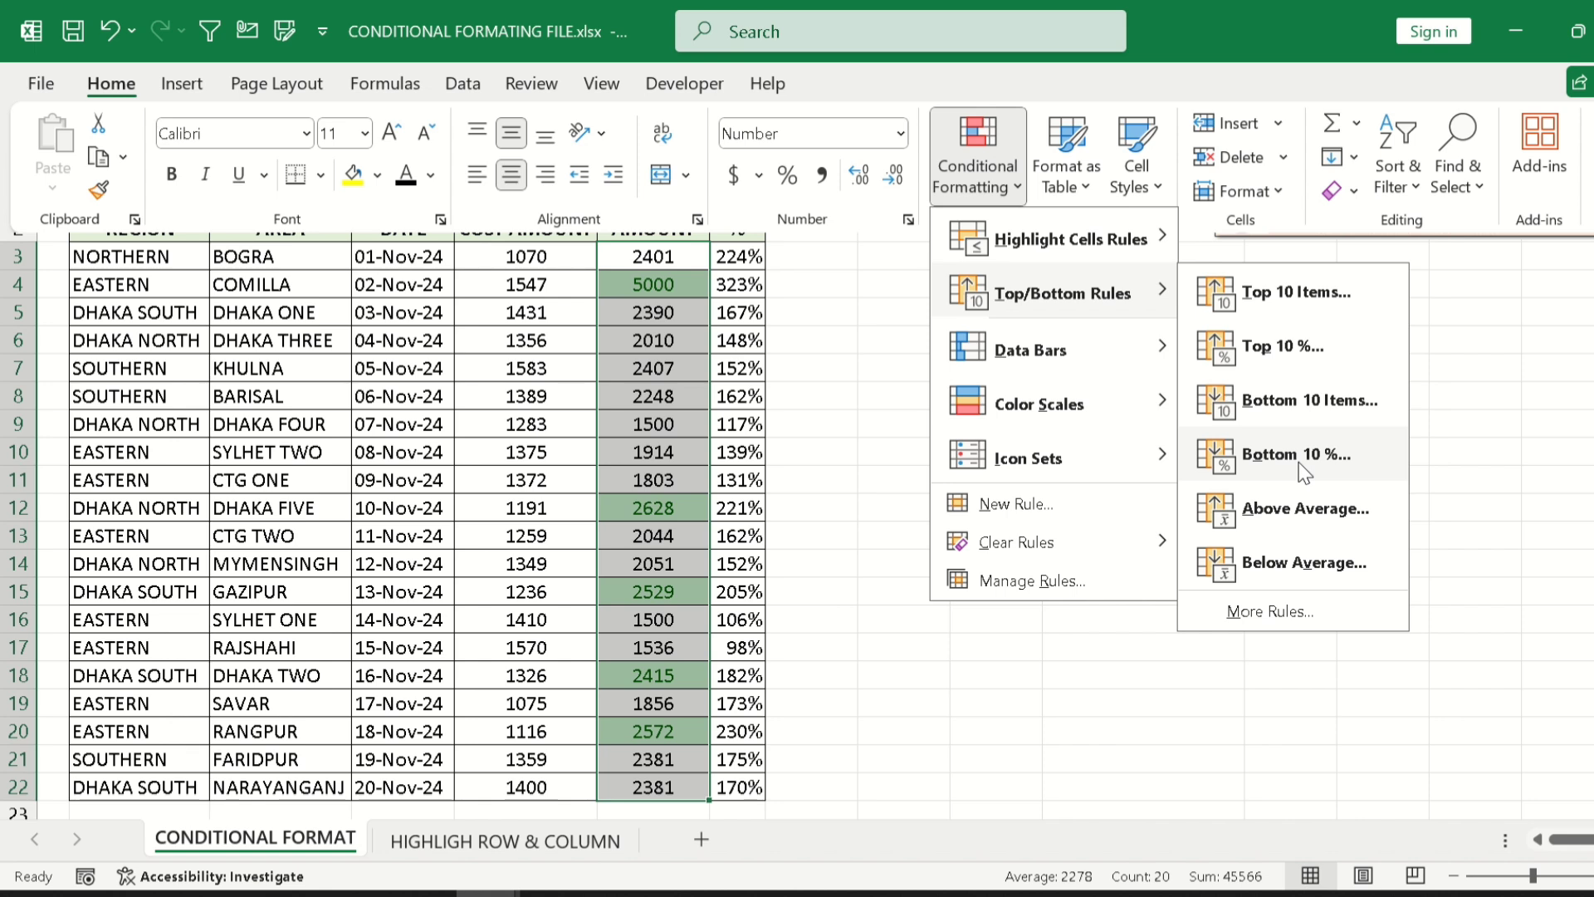
pyautogui.click(606, 586)
pyautogui.click(756, 349)
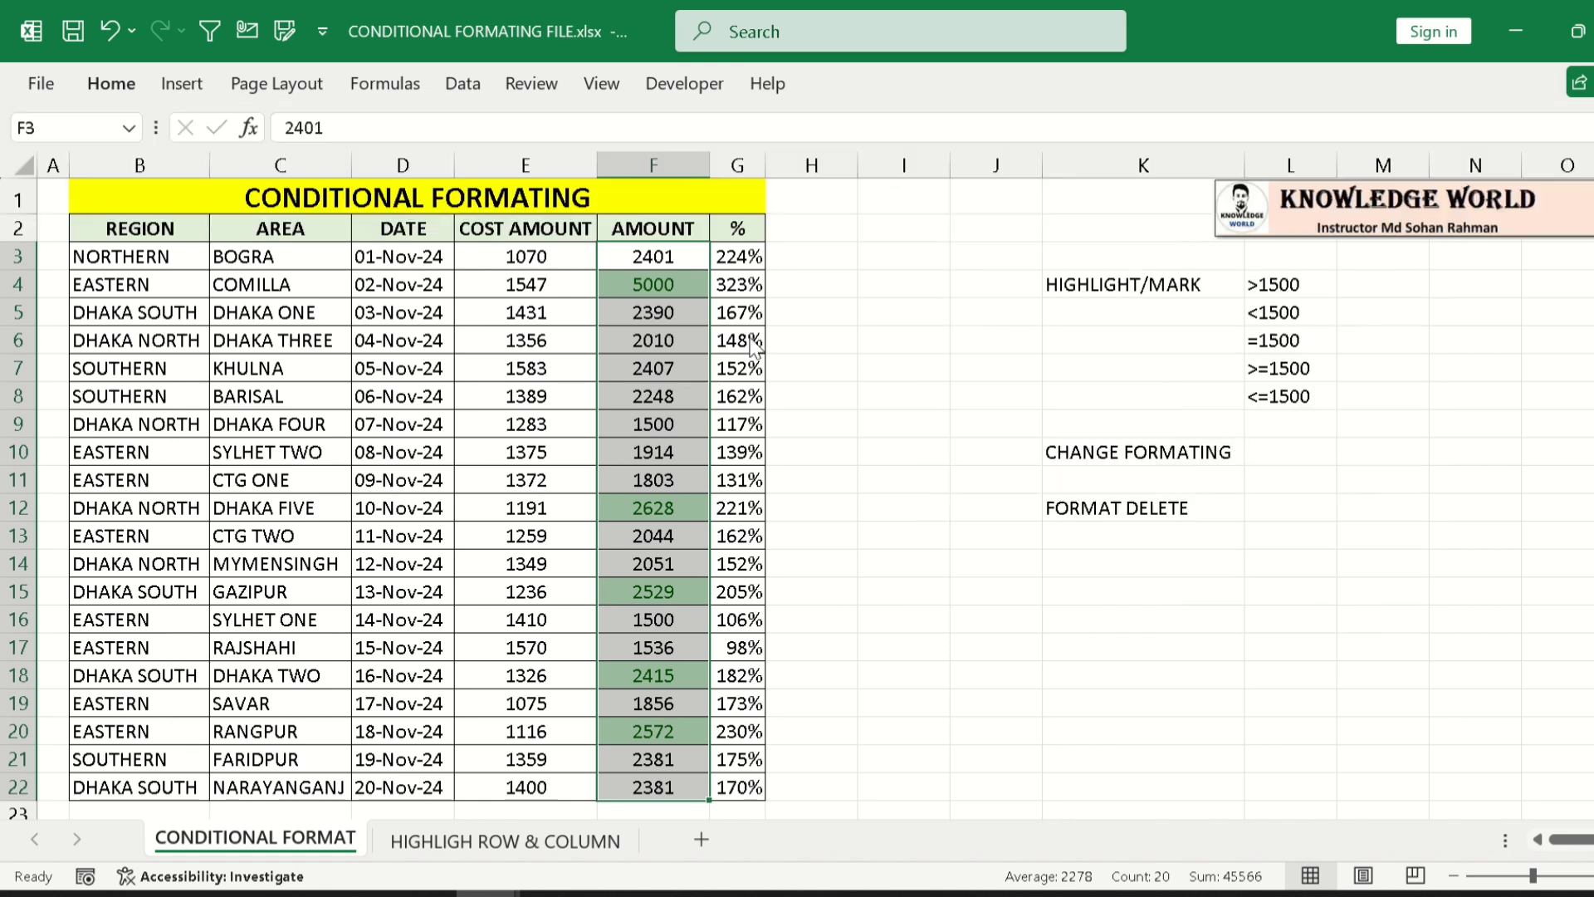
# - View the Top/Bottom conditional formatting rules for the percentage cells G3:G22
pyautogui.moveTo(739, 257); pyautogui.dragTo(744, 787)
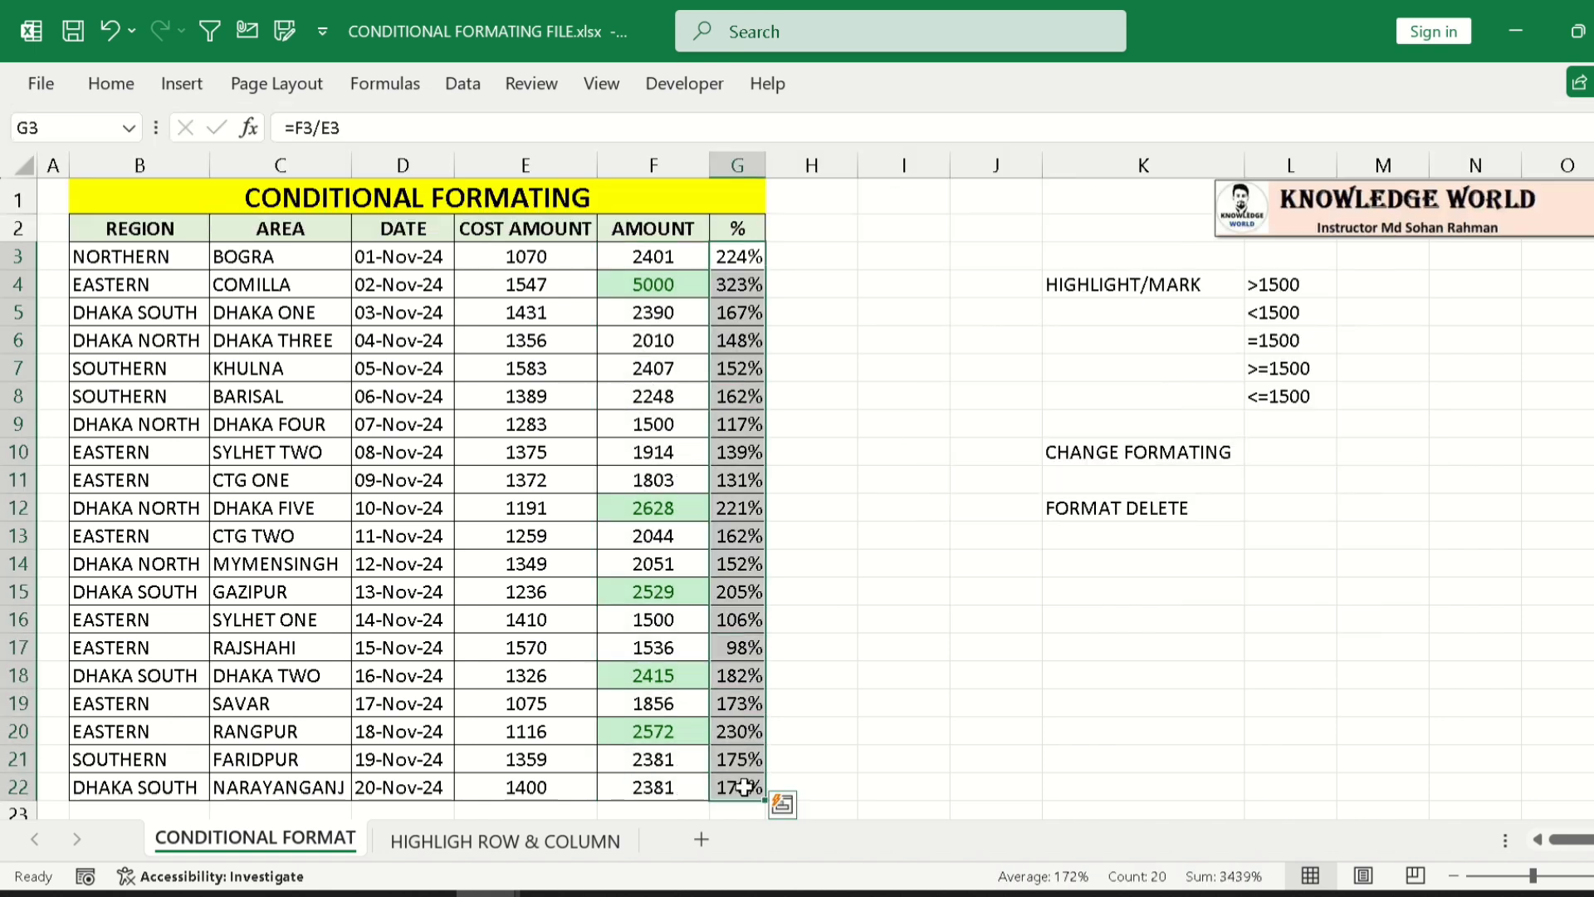
pyautogui.click(110, 84)
pyautogui.click(969, 156)
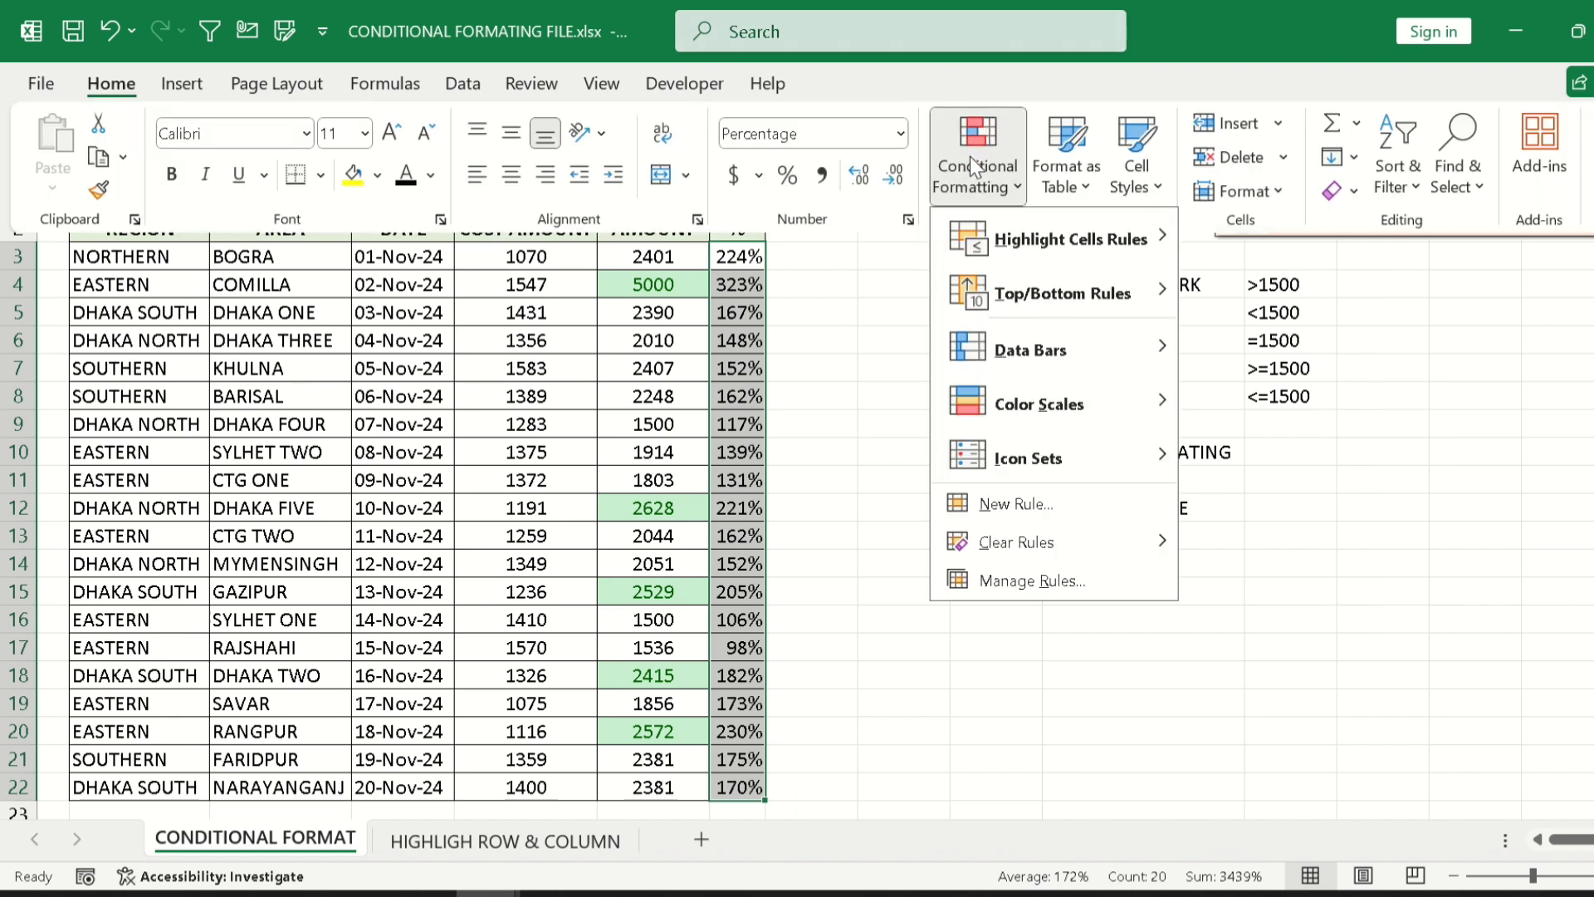
pyautogui.moveTo(1163, 292)
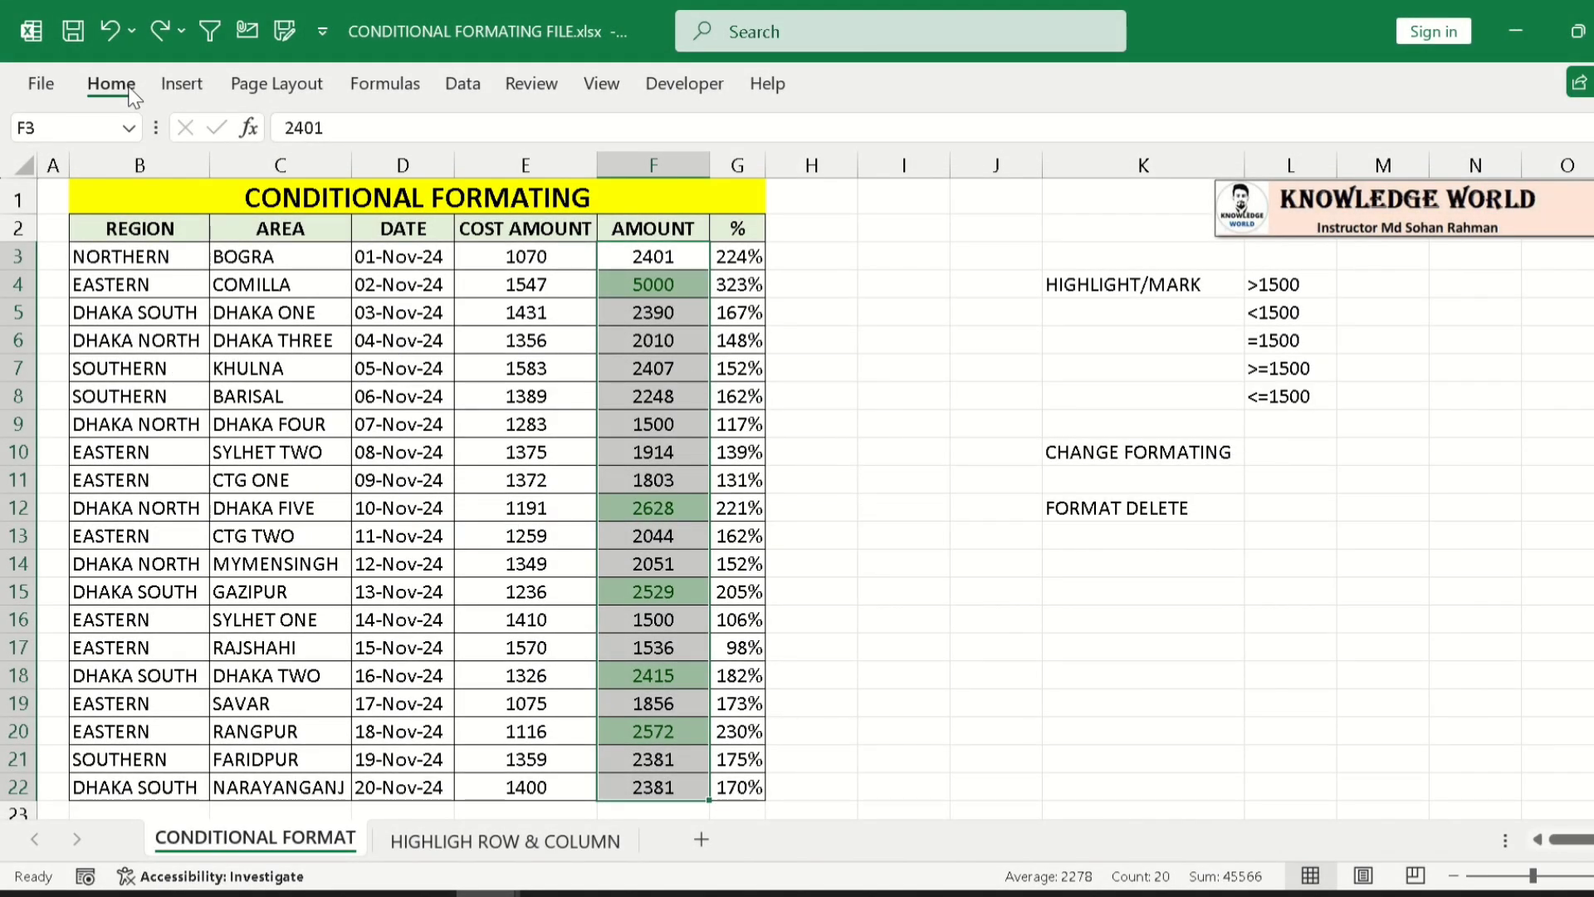
pyautogui.click(129, 91)
pyautogui.click(984, 163)
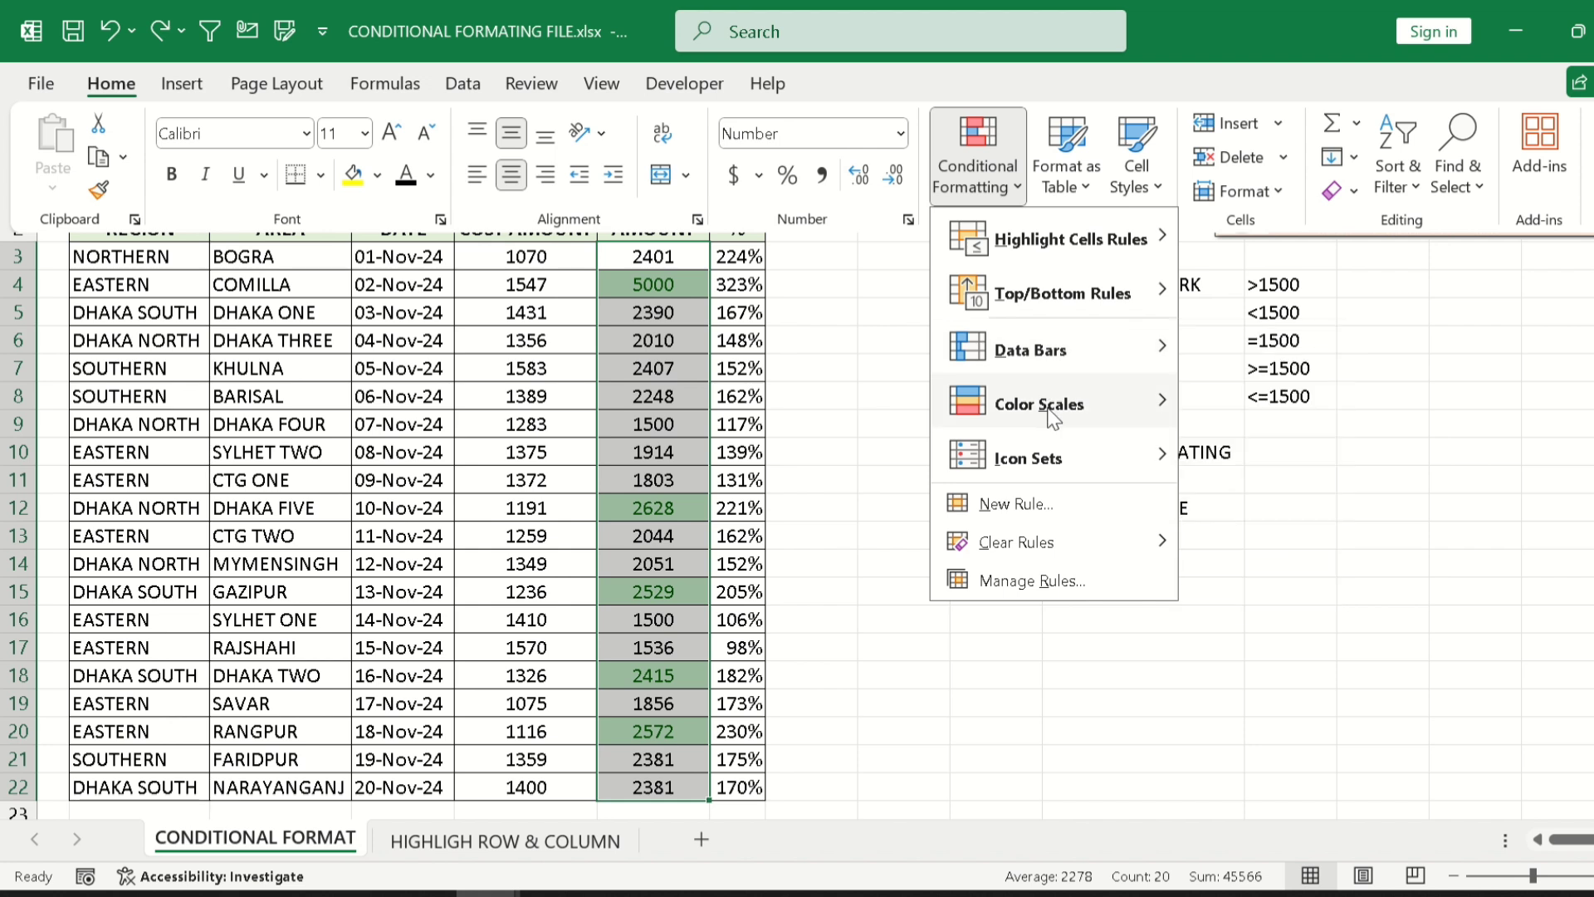
pyautogui.click(794, 360)
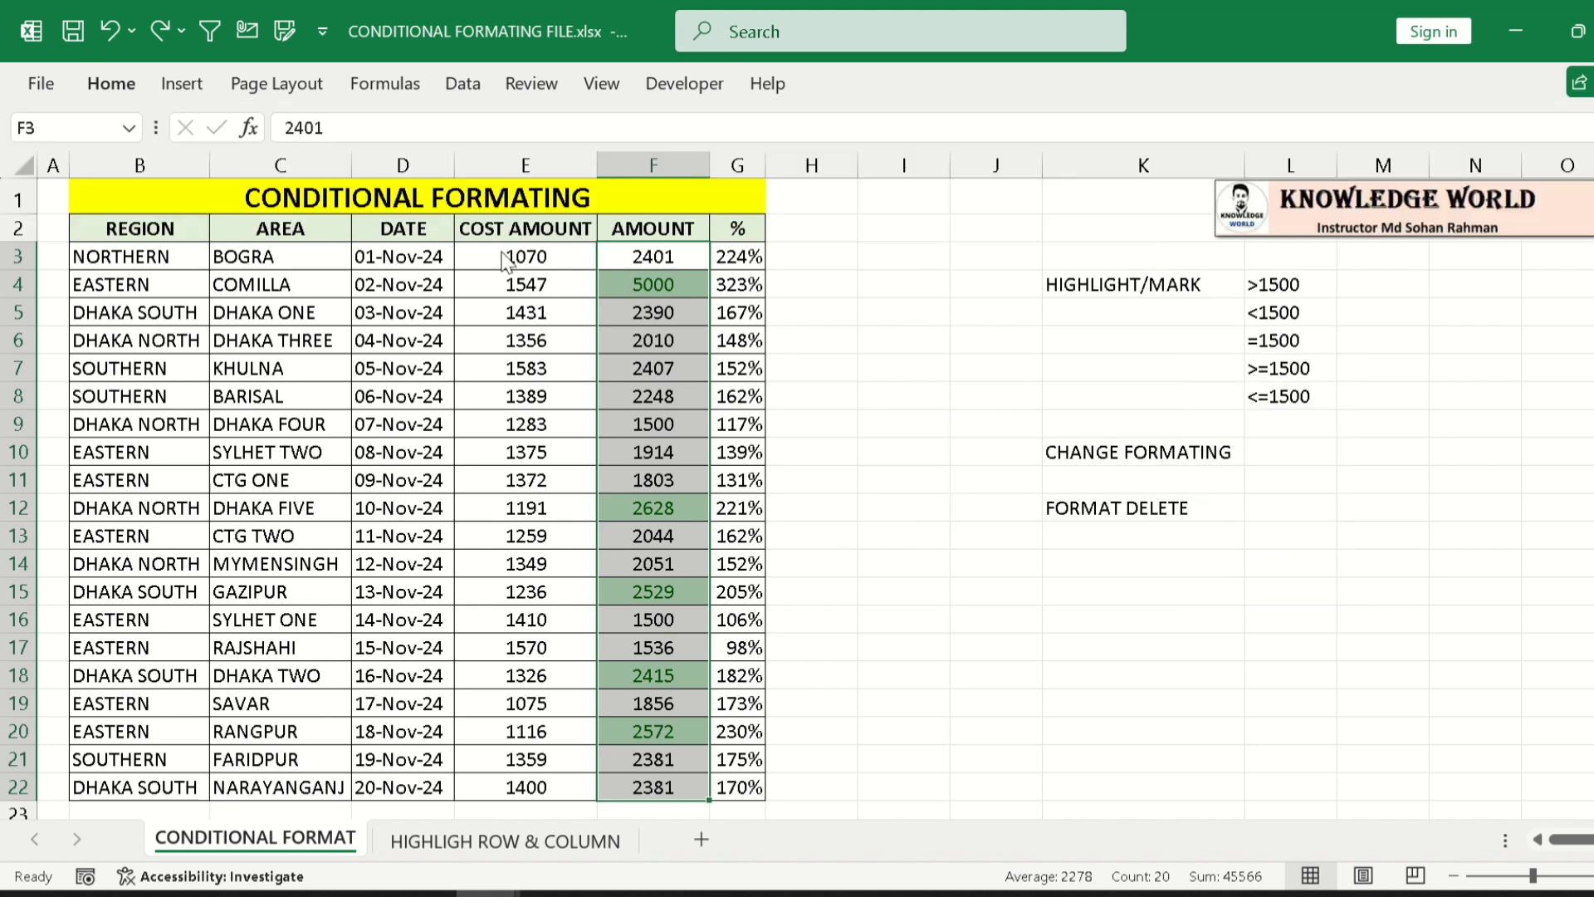
# - Apply blue gradient-fill data bars and a coloured four-arrow icon set to the Cost Amount and Amount cells E3:F22
pyautogui.moveTo(506, 262); pyautogui.dragTo(667, 785)
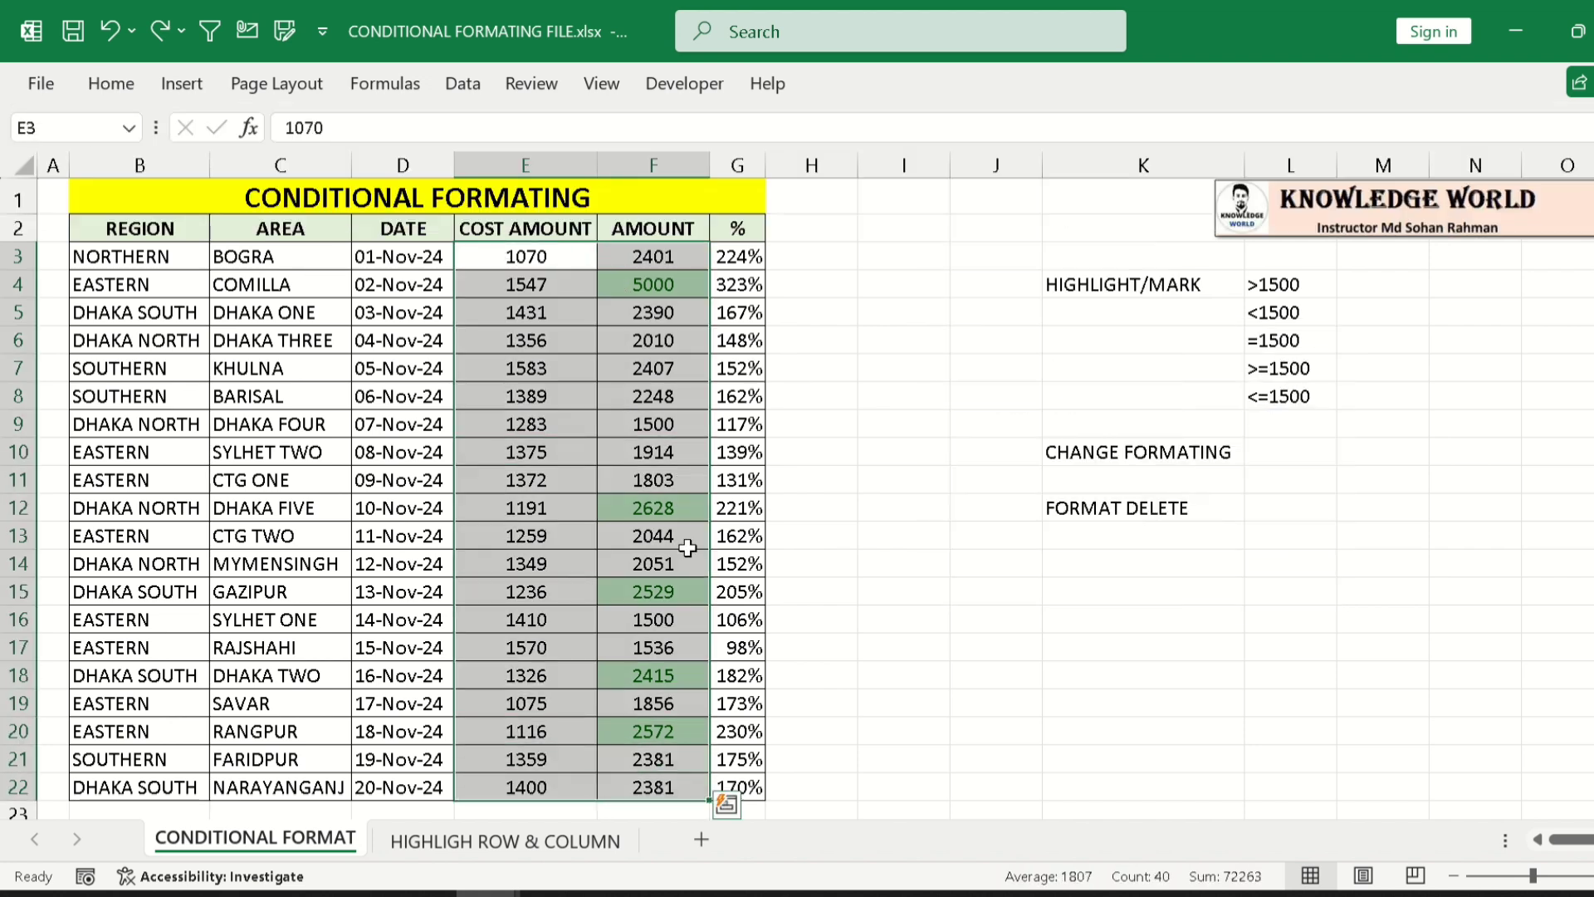
pyautogui.click(107, 91)
pyautogui.click(969, 161)
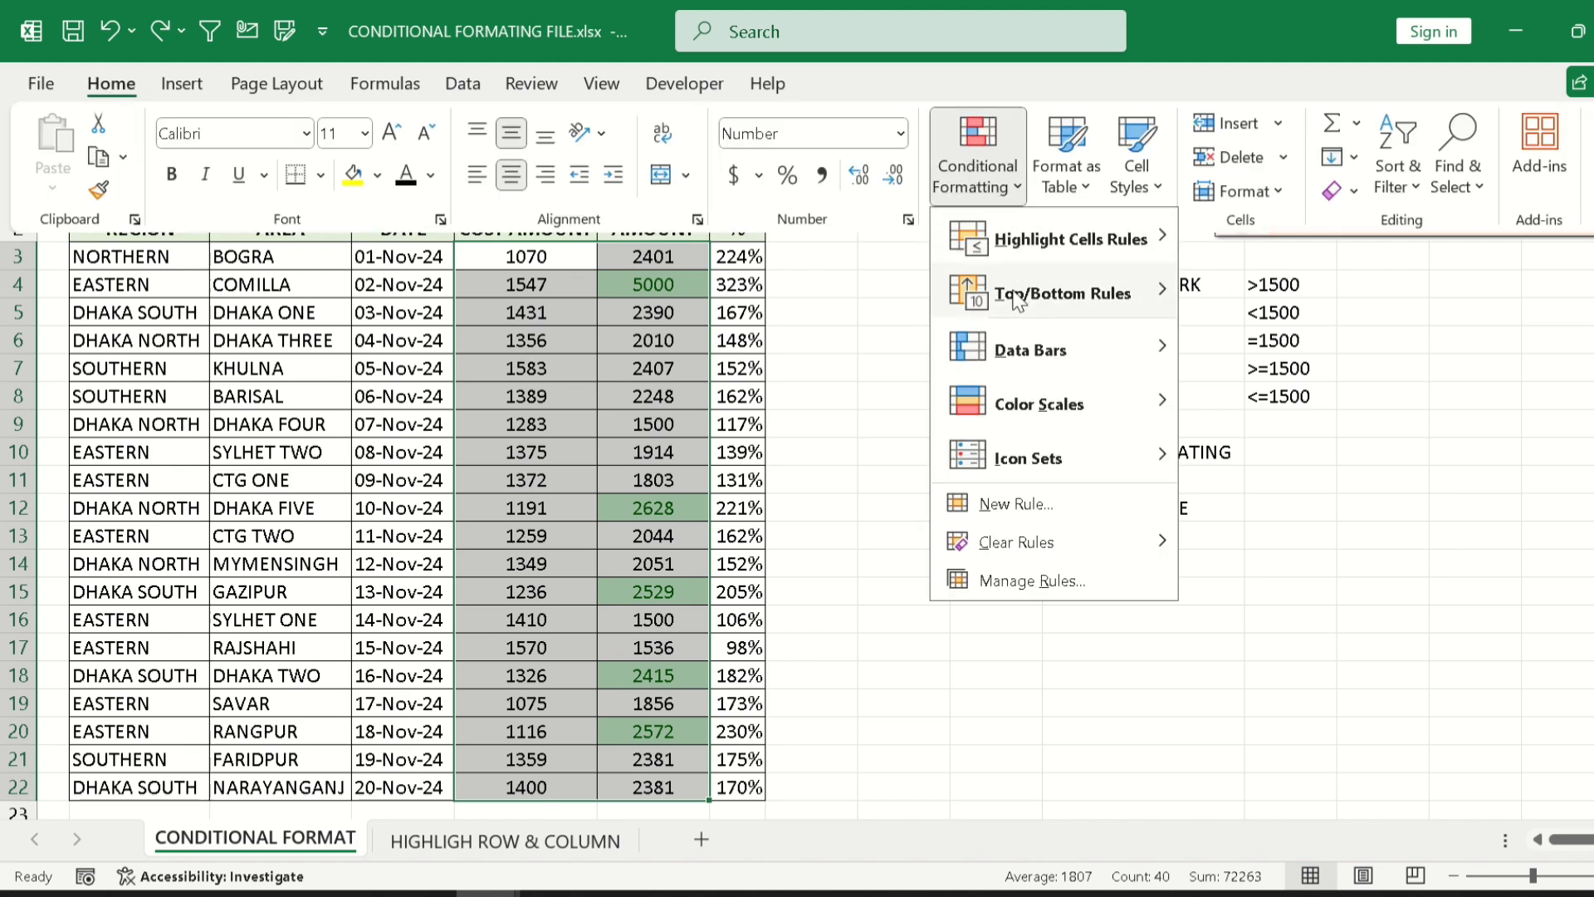
pyautogui.moveTo(1027, 365)
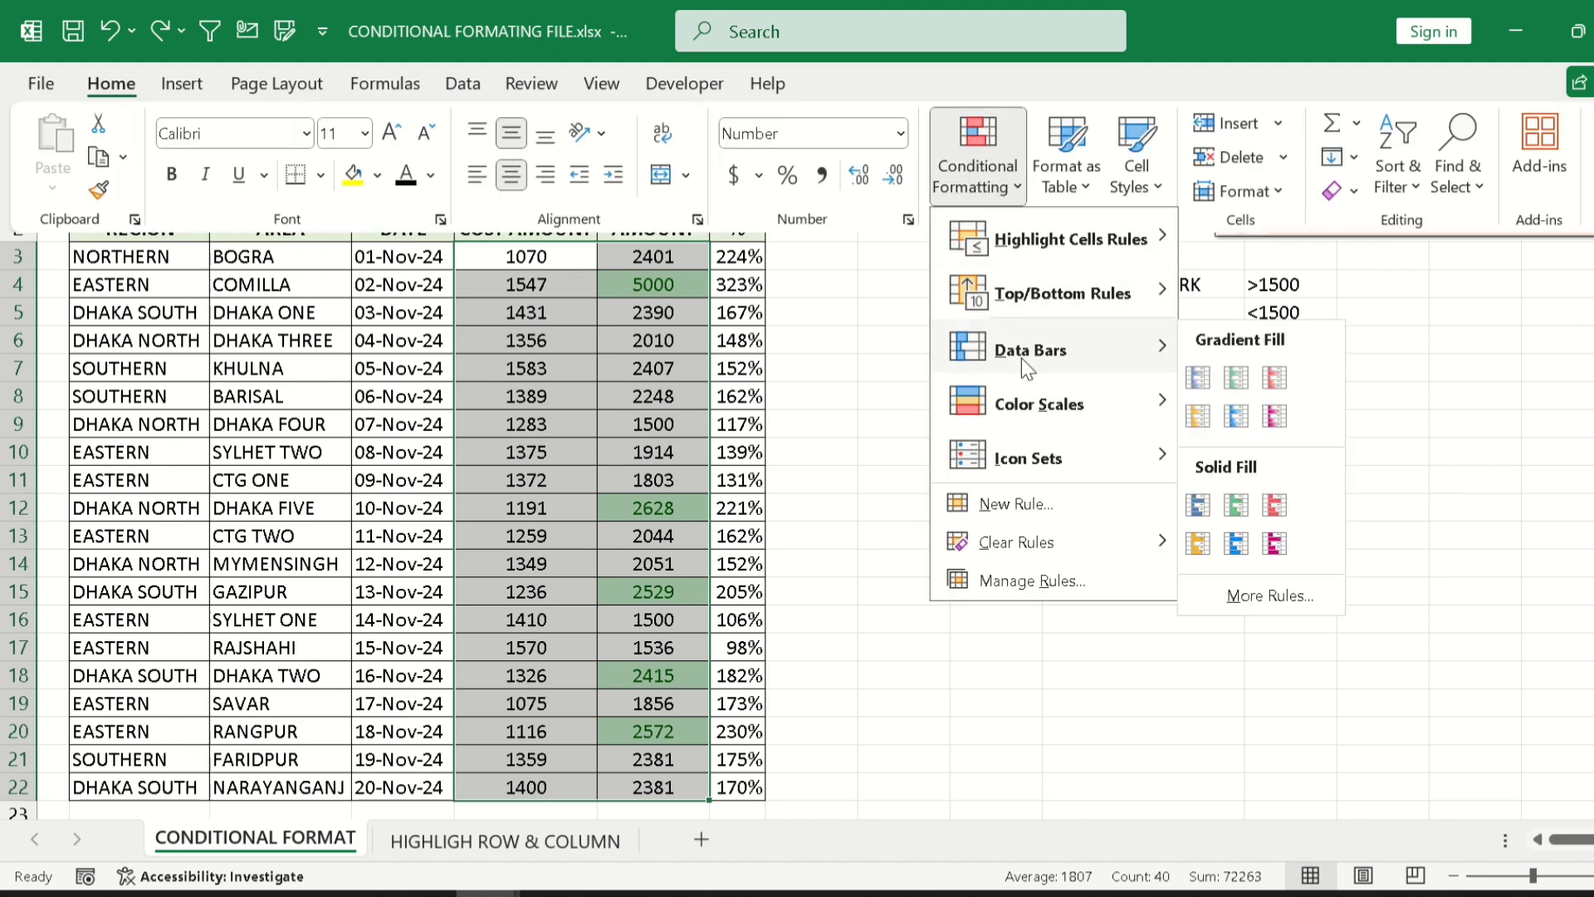
pyautogui.click(1200, 379)
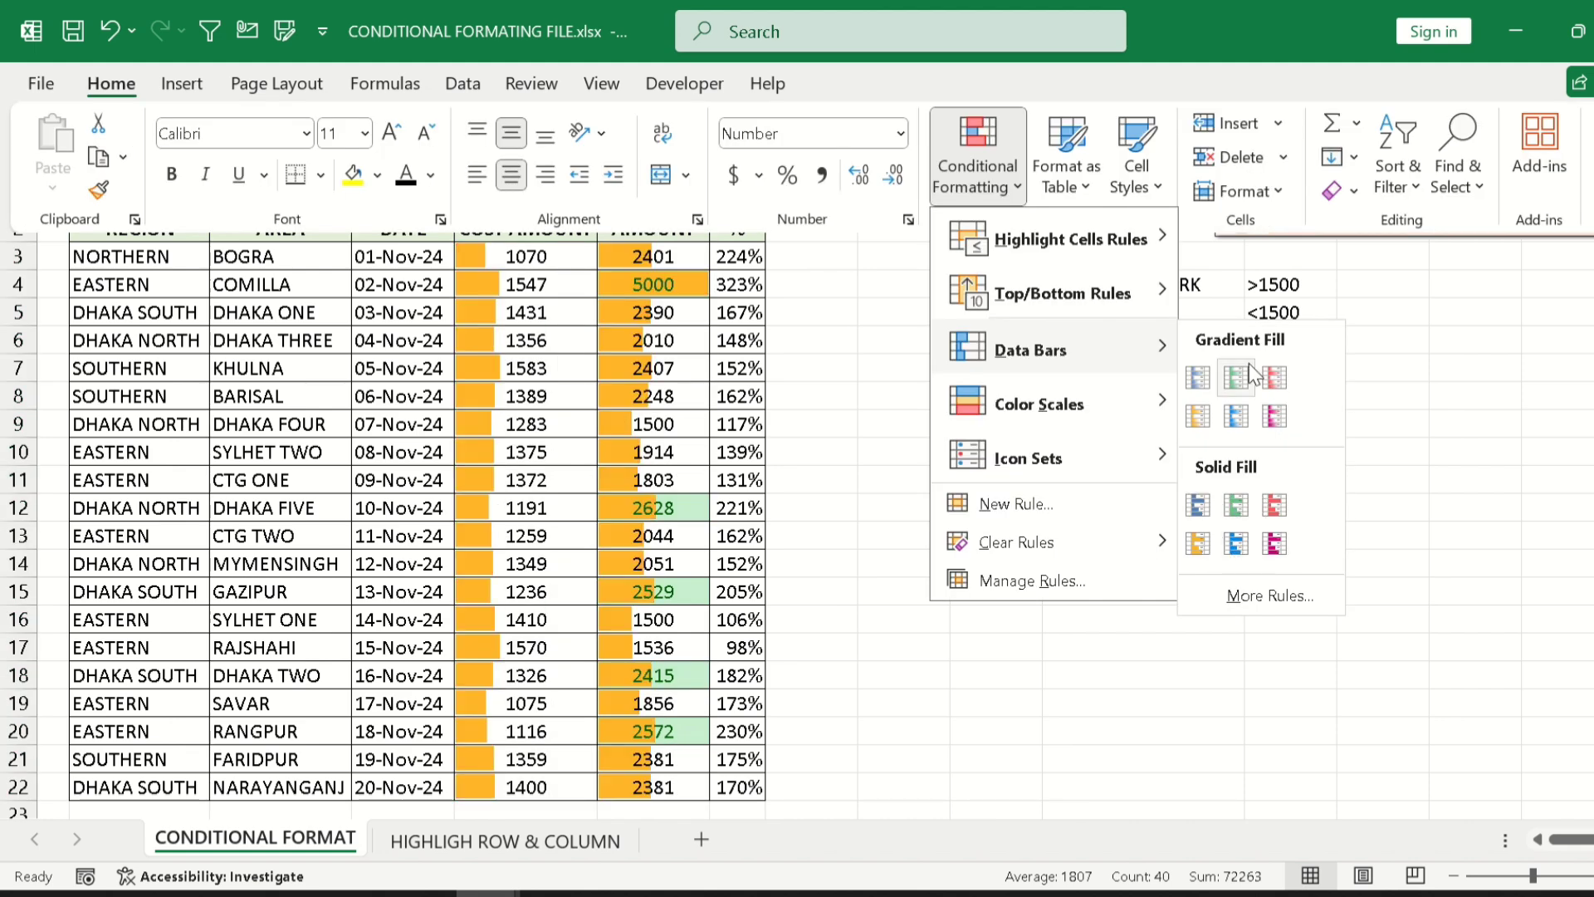
pyautogui.moveTo(1059, 417)
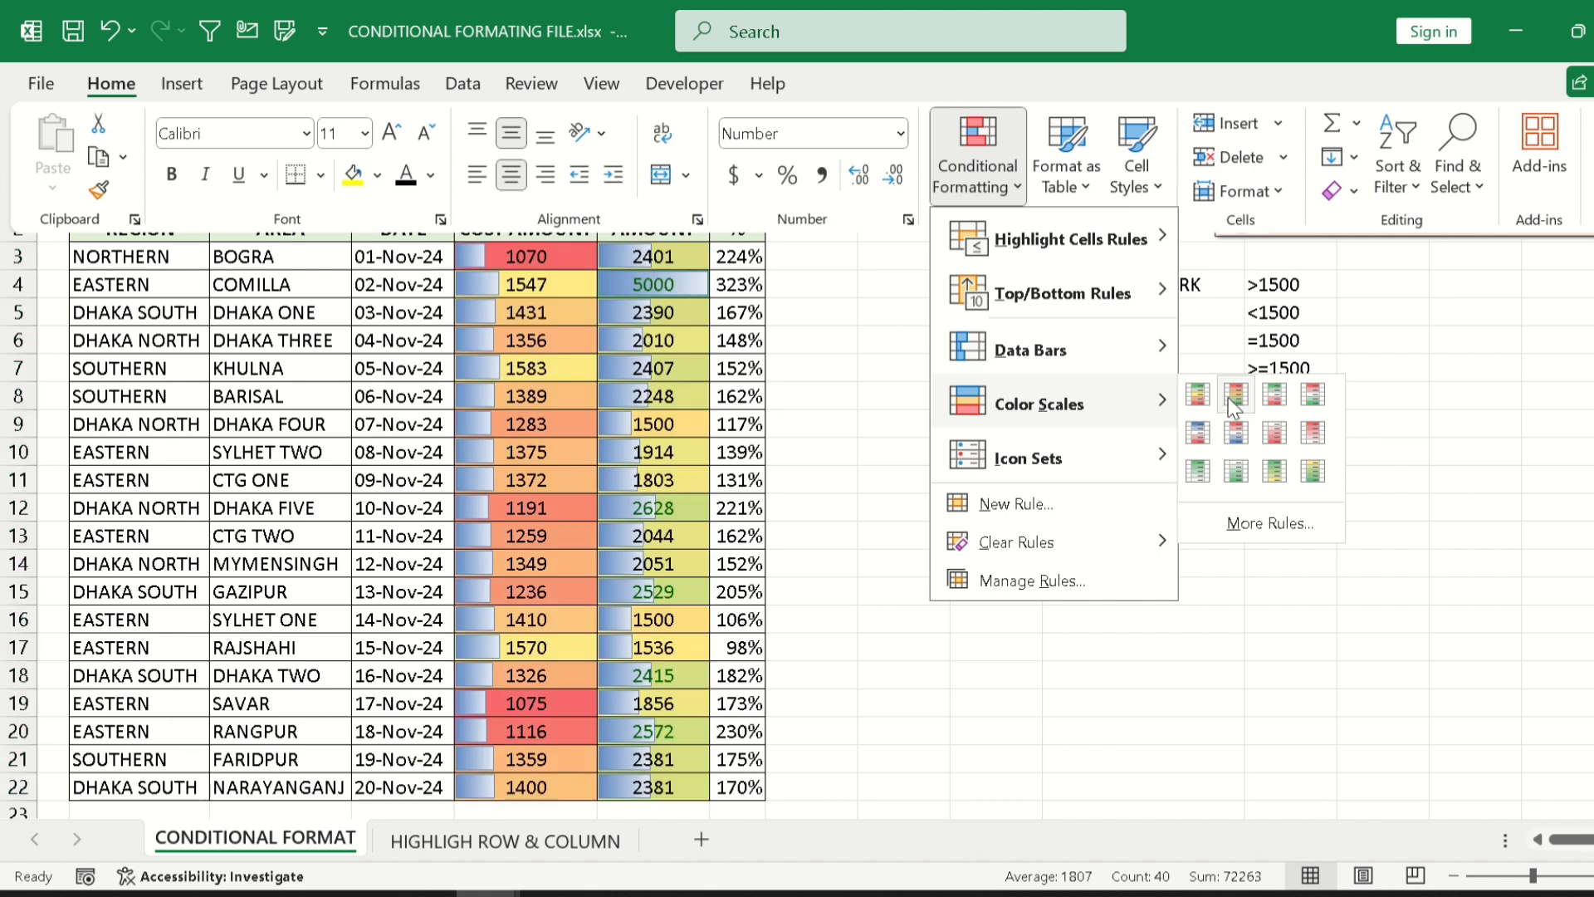
pyautogui.moveTo(1079, 458)
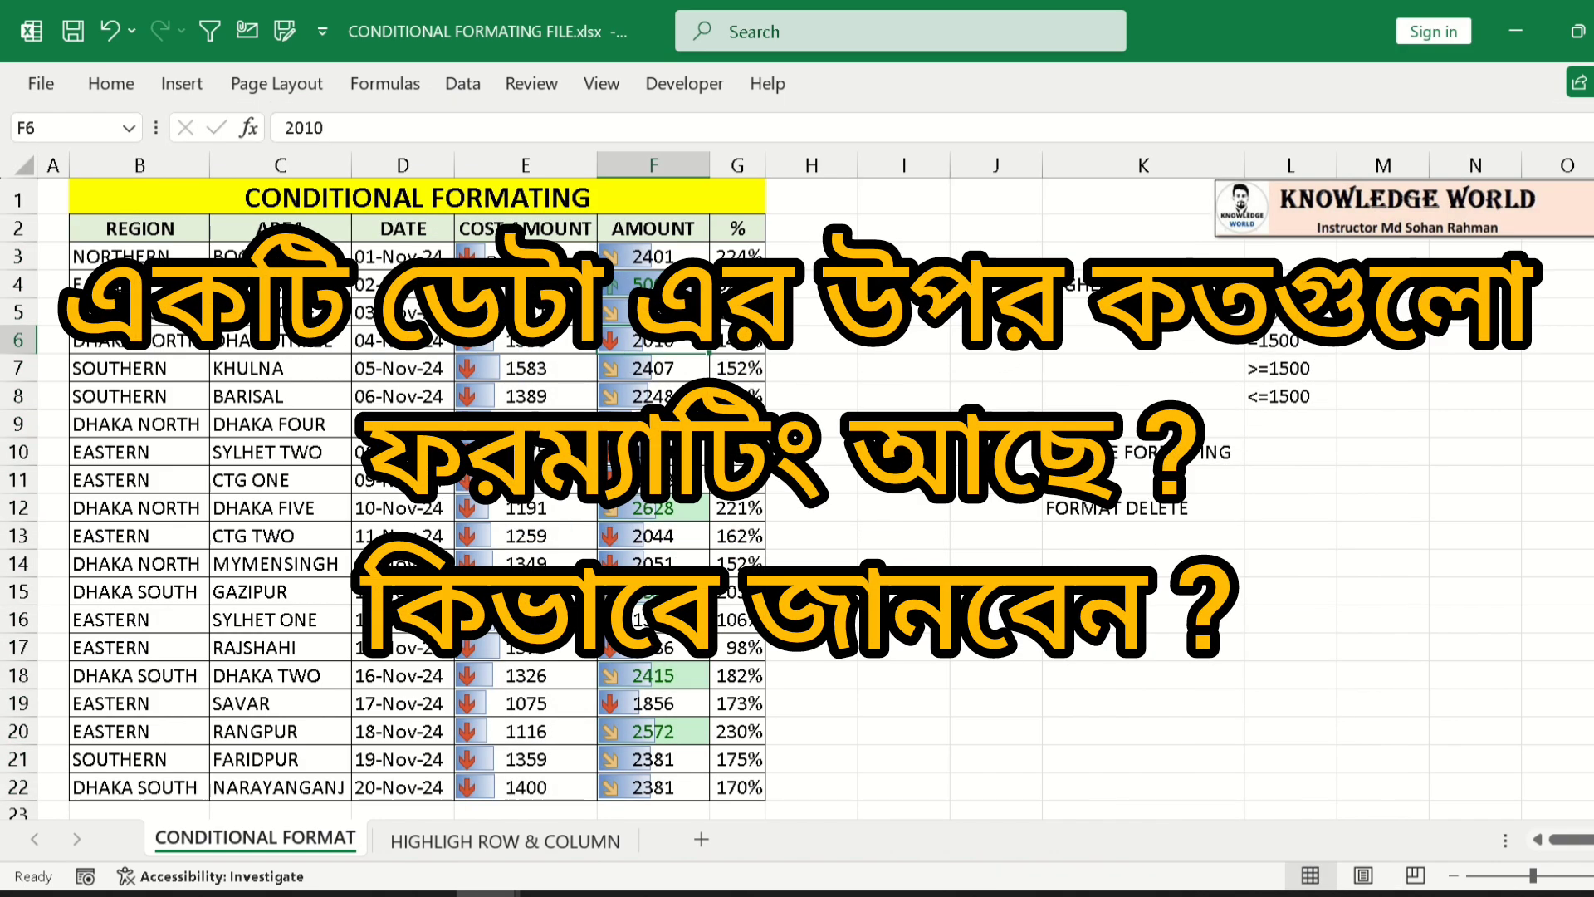
# - Review the conditional formatting rules applied to E3:F22 in the Rules Manager and open the Top 5 rule for editing
pyautogui.moveTo(526, 257); pyautogui.dragTo(628, 787)
pyautogui.click(110, 83)
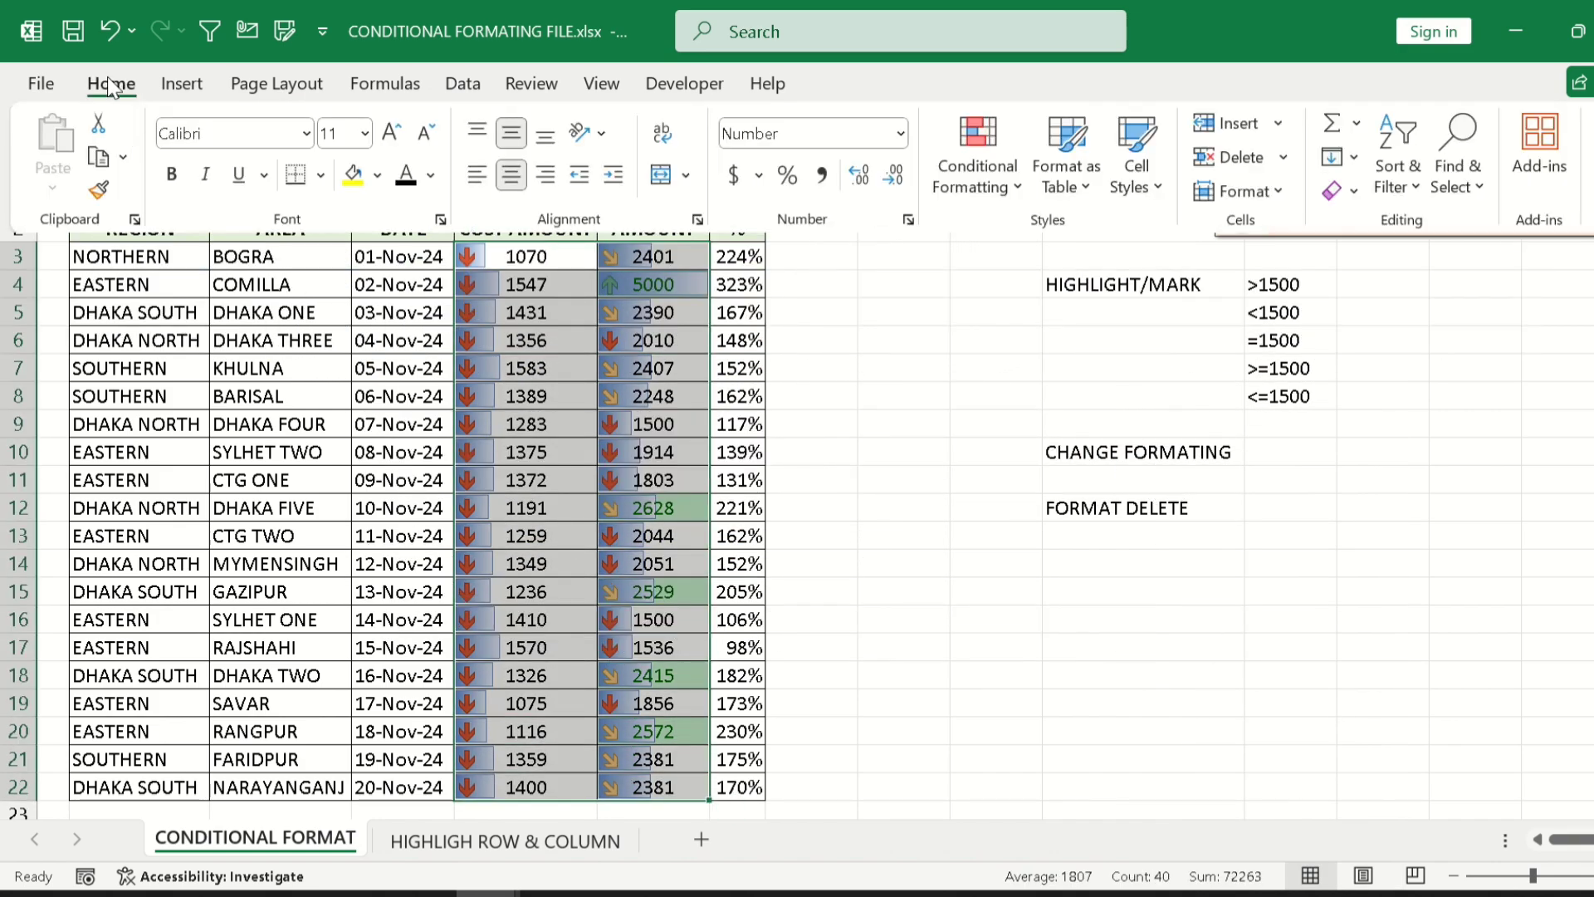
pyautogui.click(965, 186)
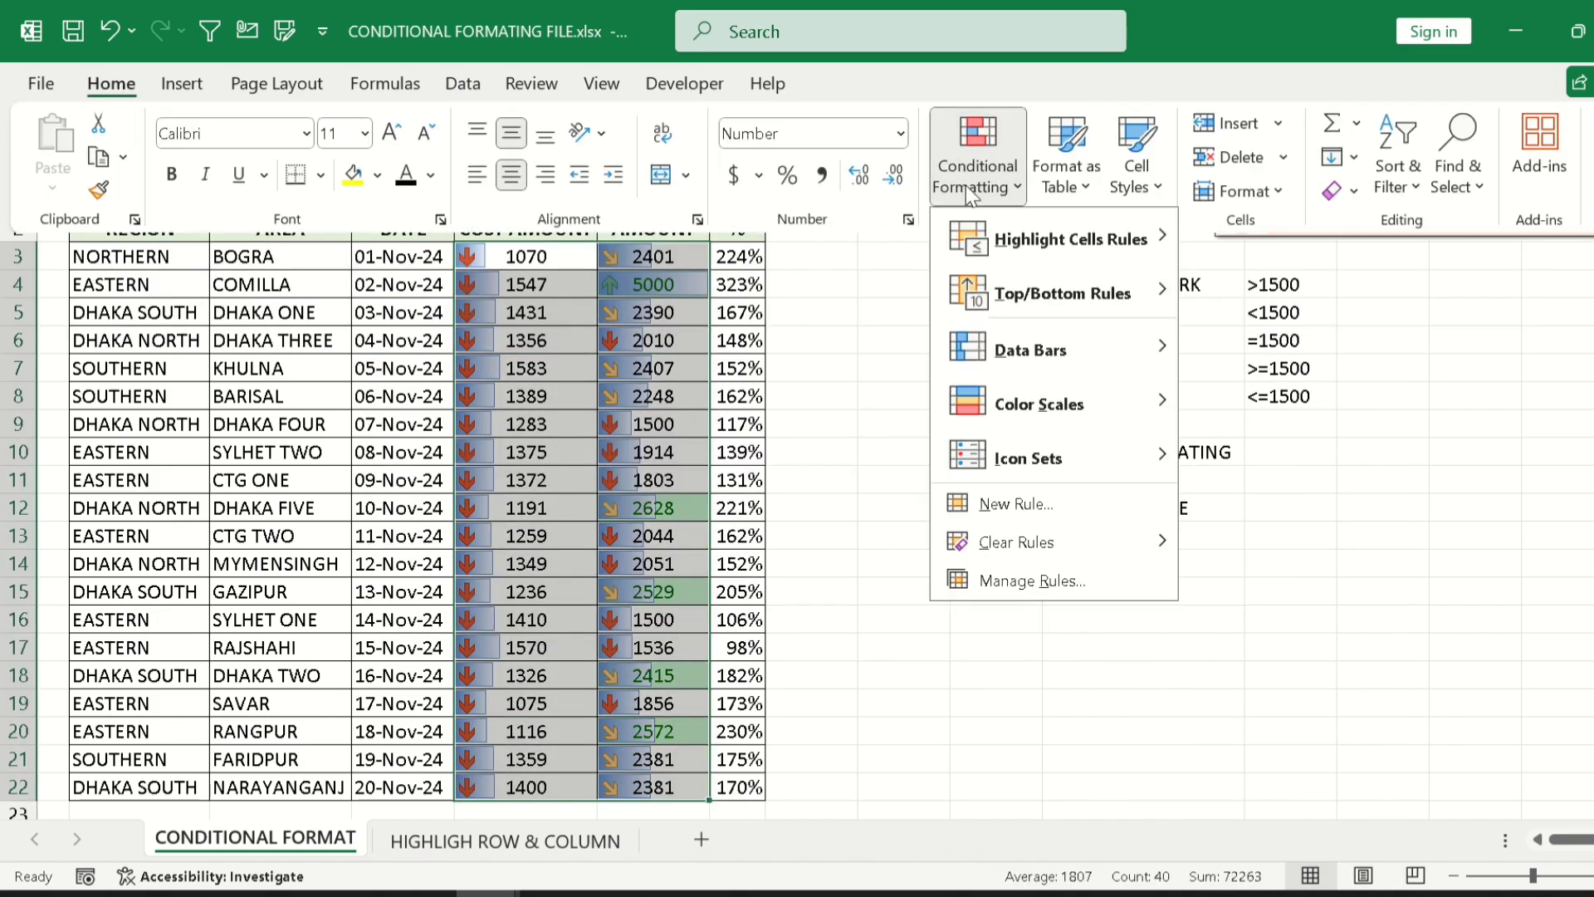
pyautogui.click(1022, 577)
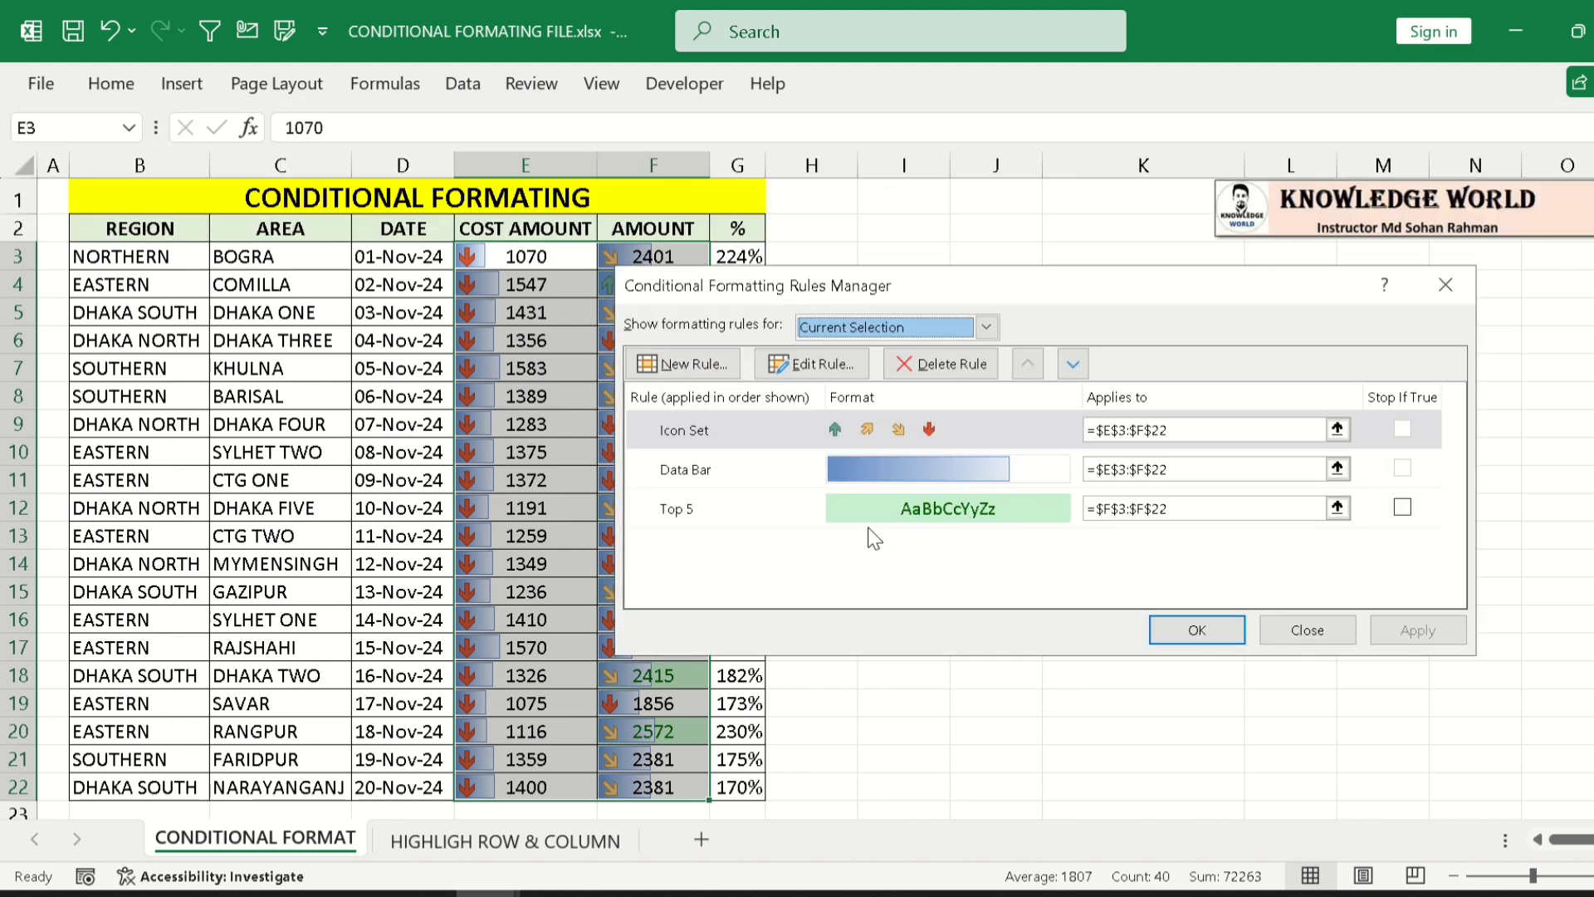
pyautogui.click(985, 521)
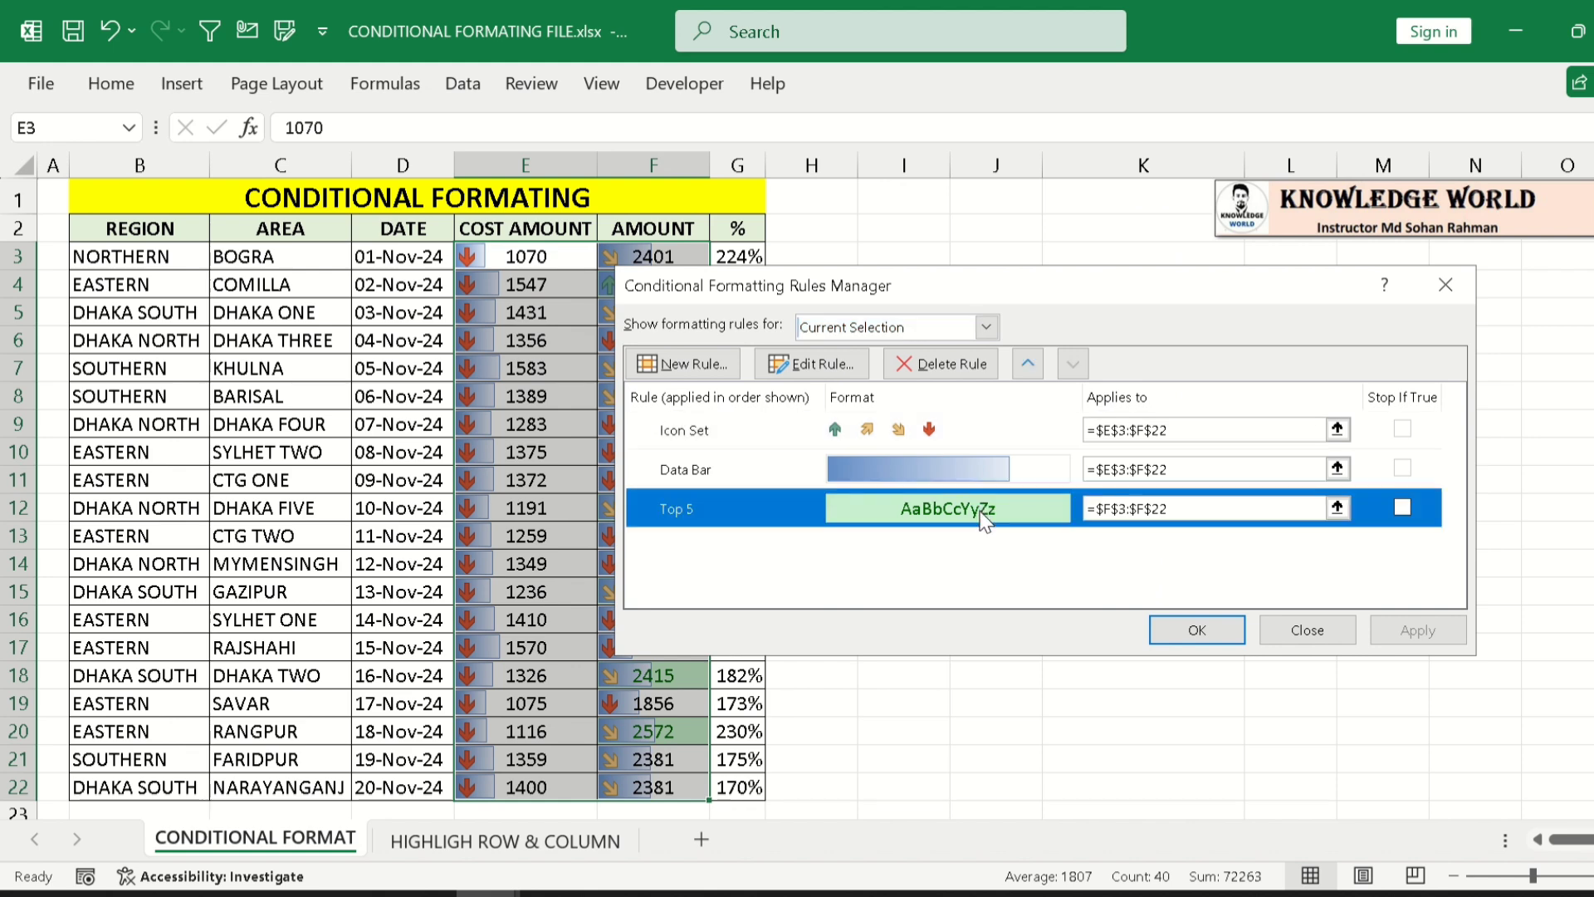
pyautogui.click(830, 371)
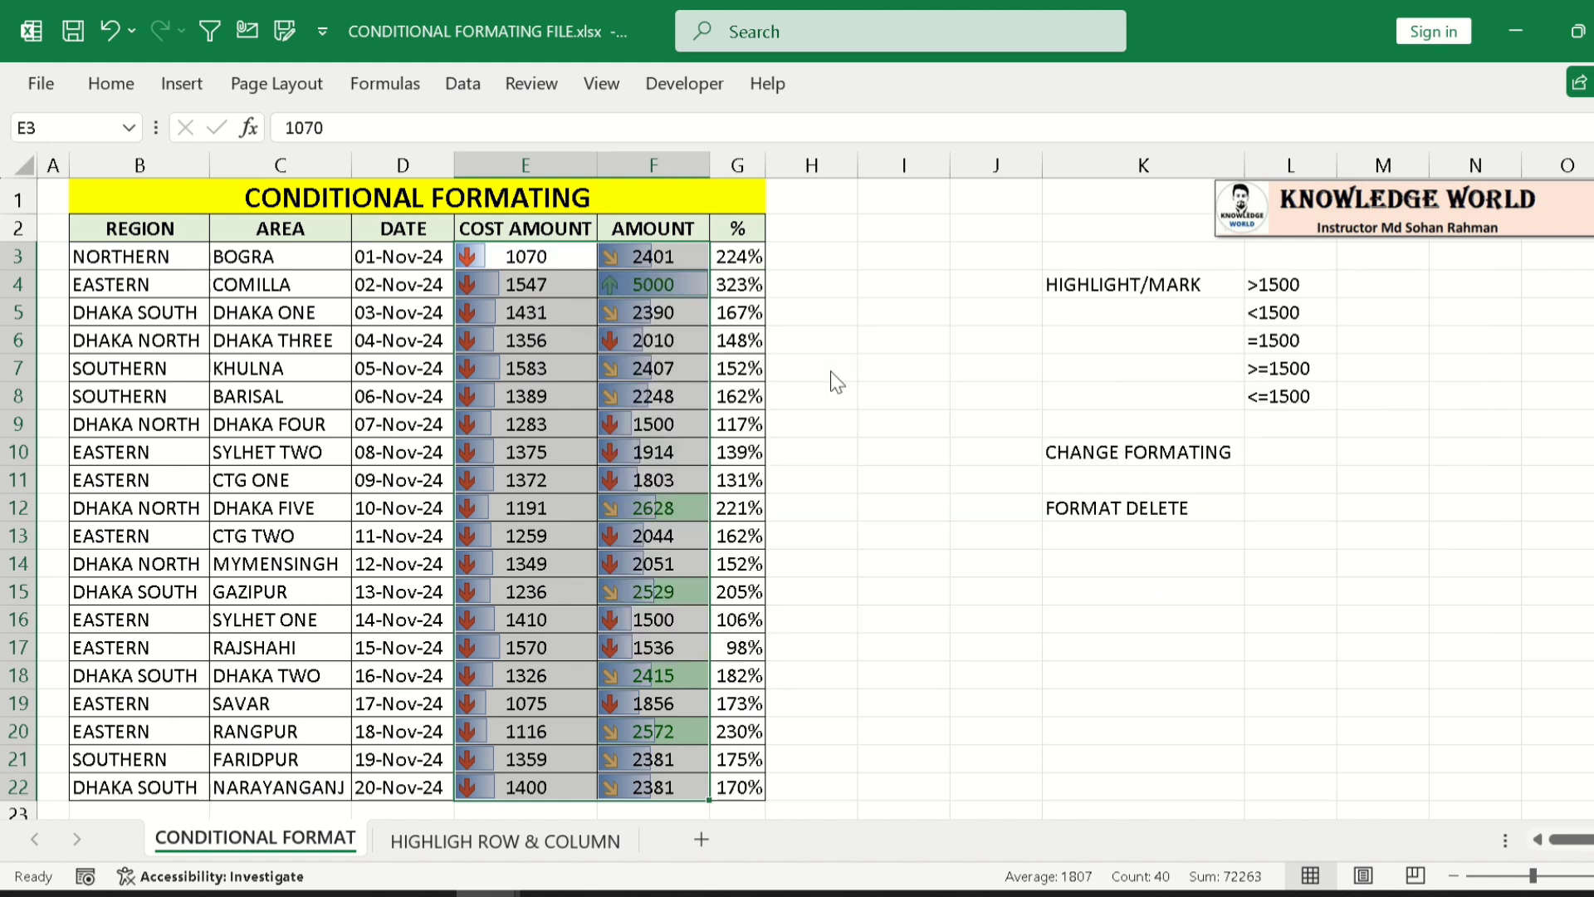
pyautogui.click(1244, 223)
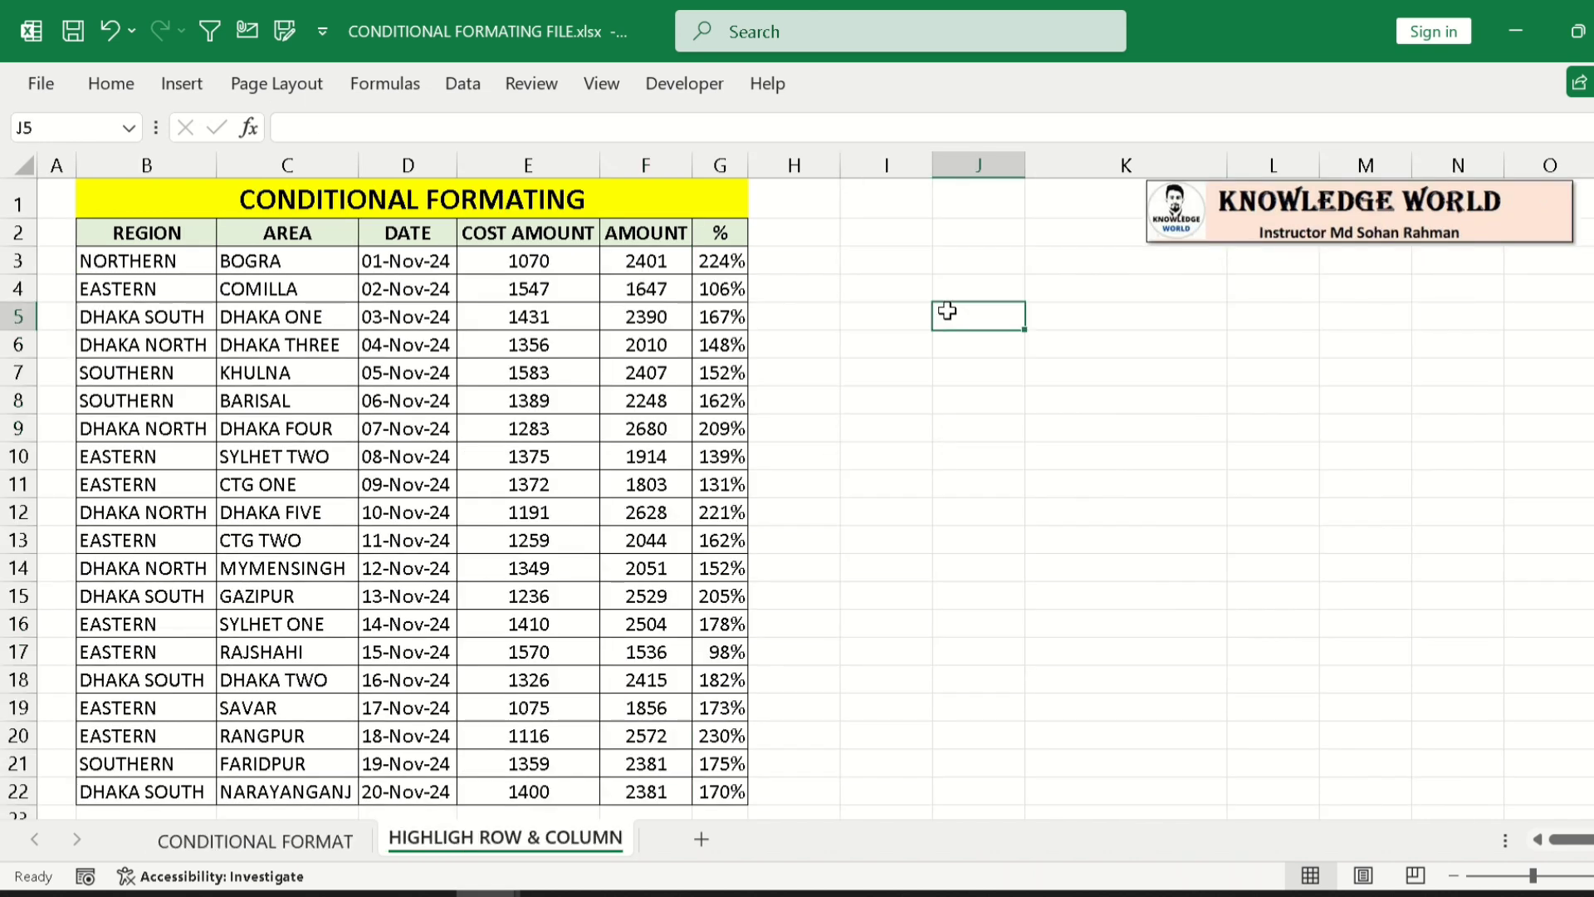
# - On the HIGHLIGH ROW & COLUMN sheet, start a formula-based formatting rule for table cells B3:G22 with the formula =$F3>2000
pyautogui.moveTo(639, 264); pyautogui.dragTo(665, 794)
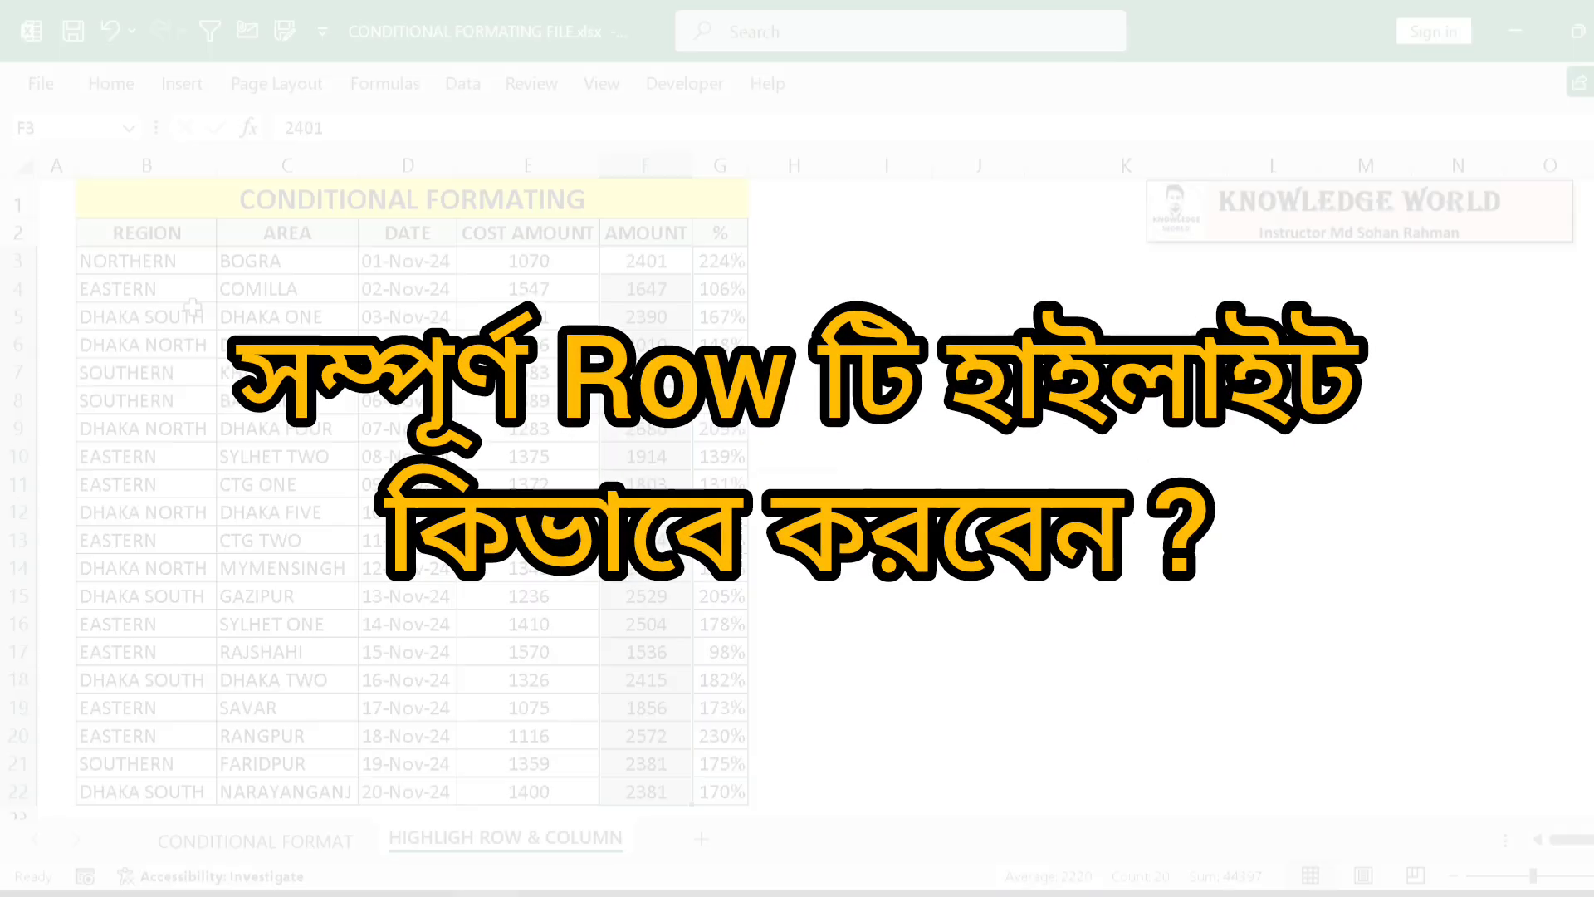
pyautogui.moveTo(92, 347); pyautogui.dragTo(719, 371)
pyautogui.moveTo(158, 256); pyautogui.dragTo(700, 782)
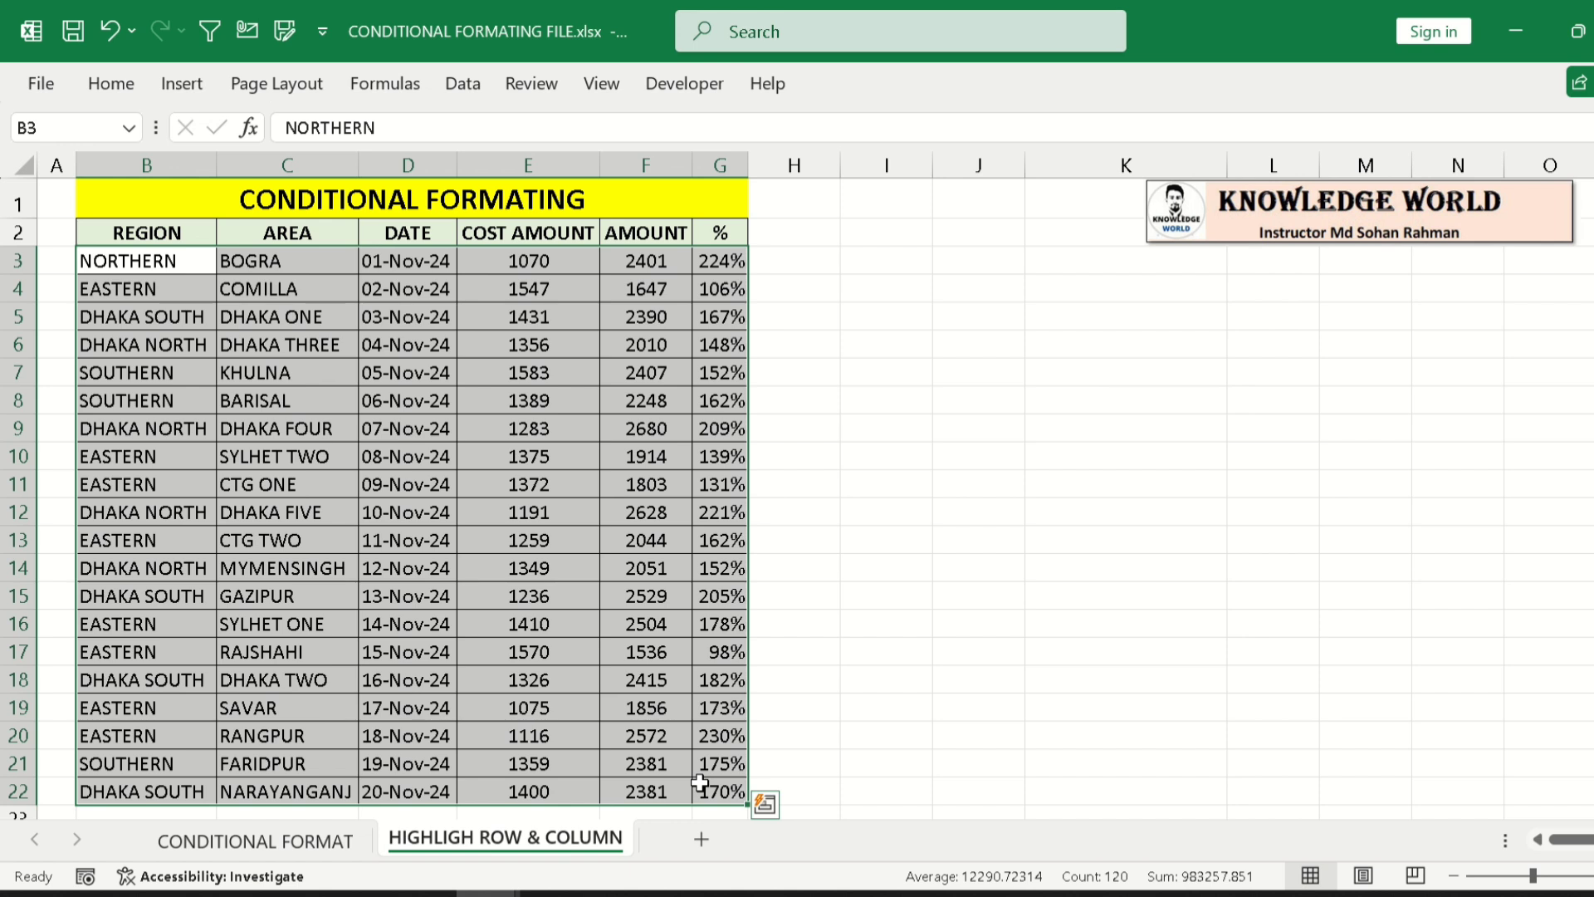
pyautogui.click(119, 69)
pyautogui.click(968, 153)
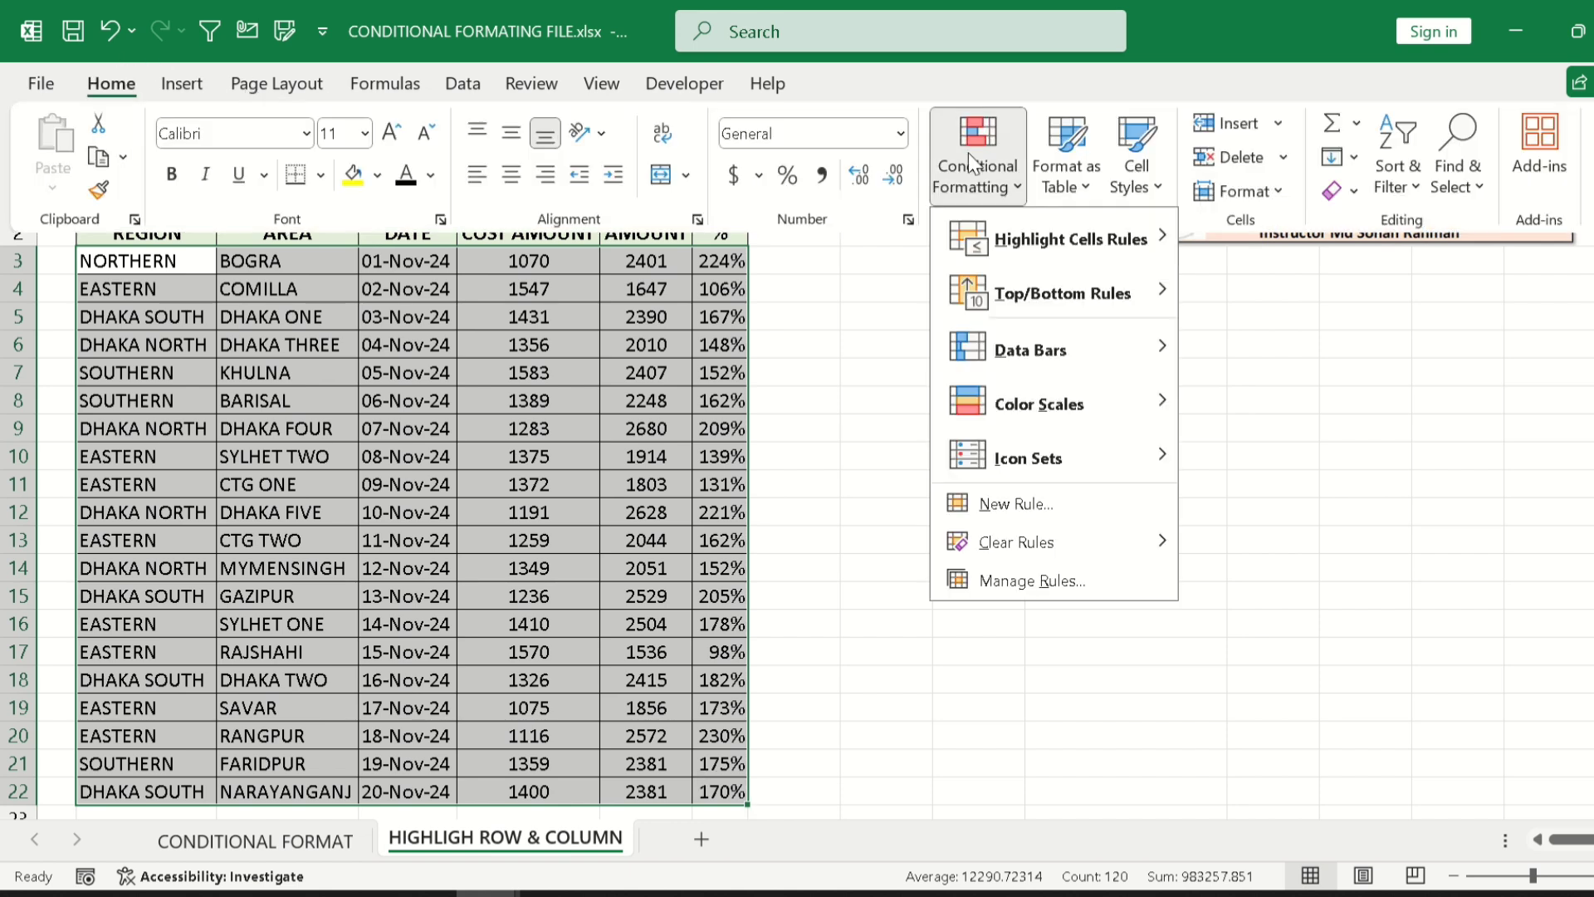
pyautogui.click(1089, 506)
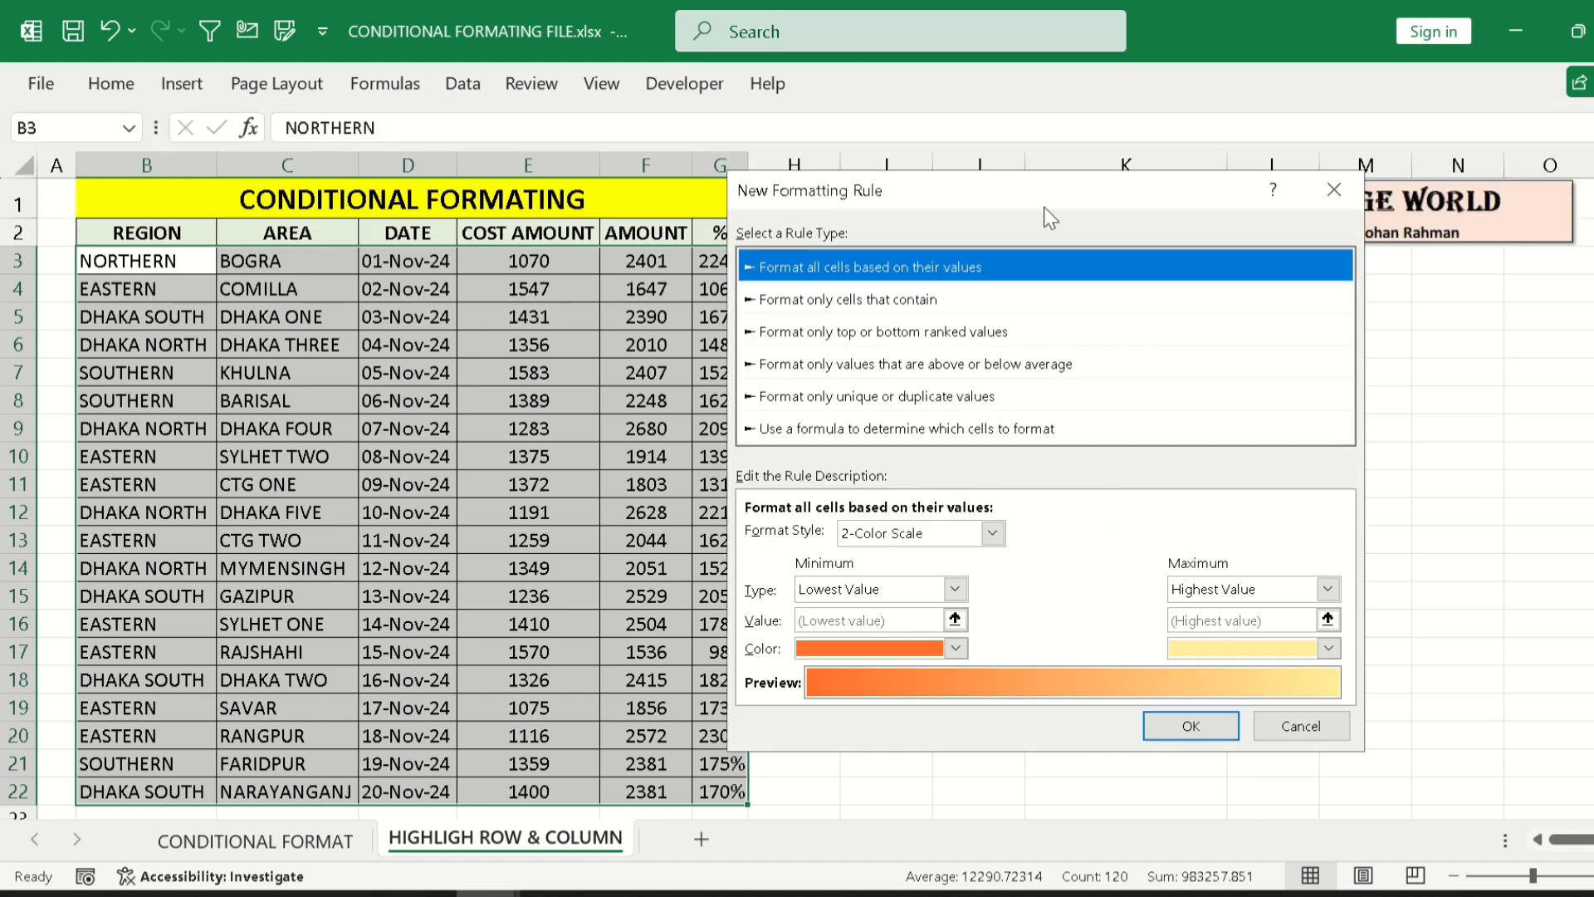
pyautogui.moveTo(1073, 184); pyautogui.dragTo(1217, 234)
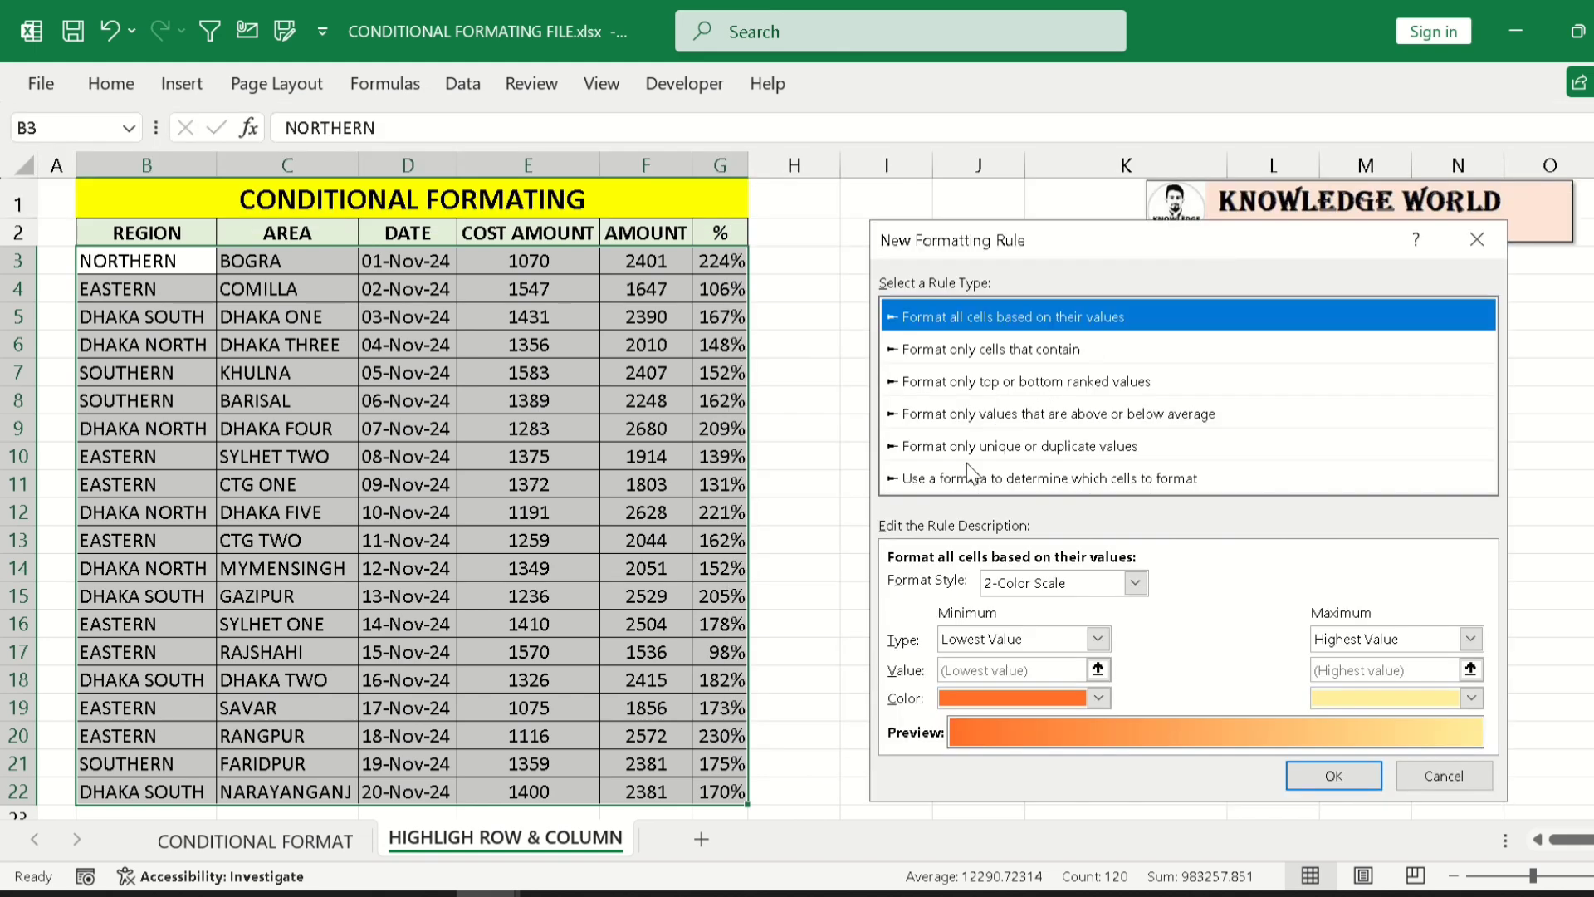
pyautogui.click(973, 479)
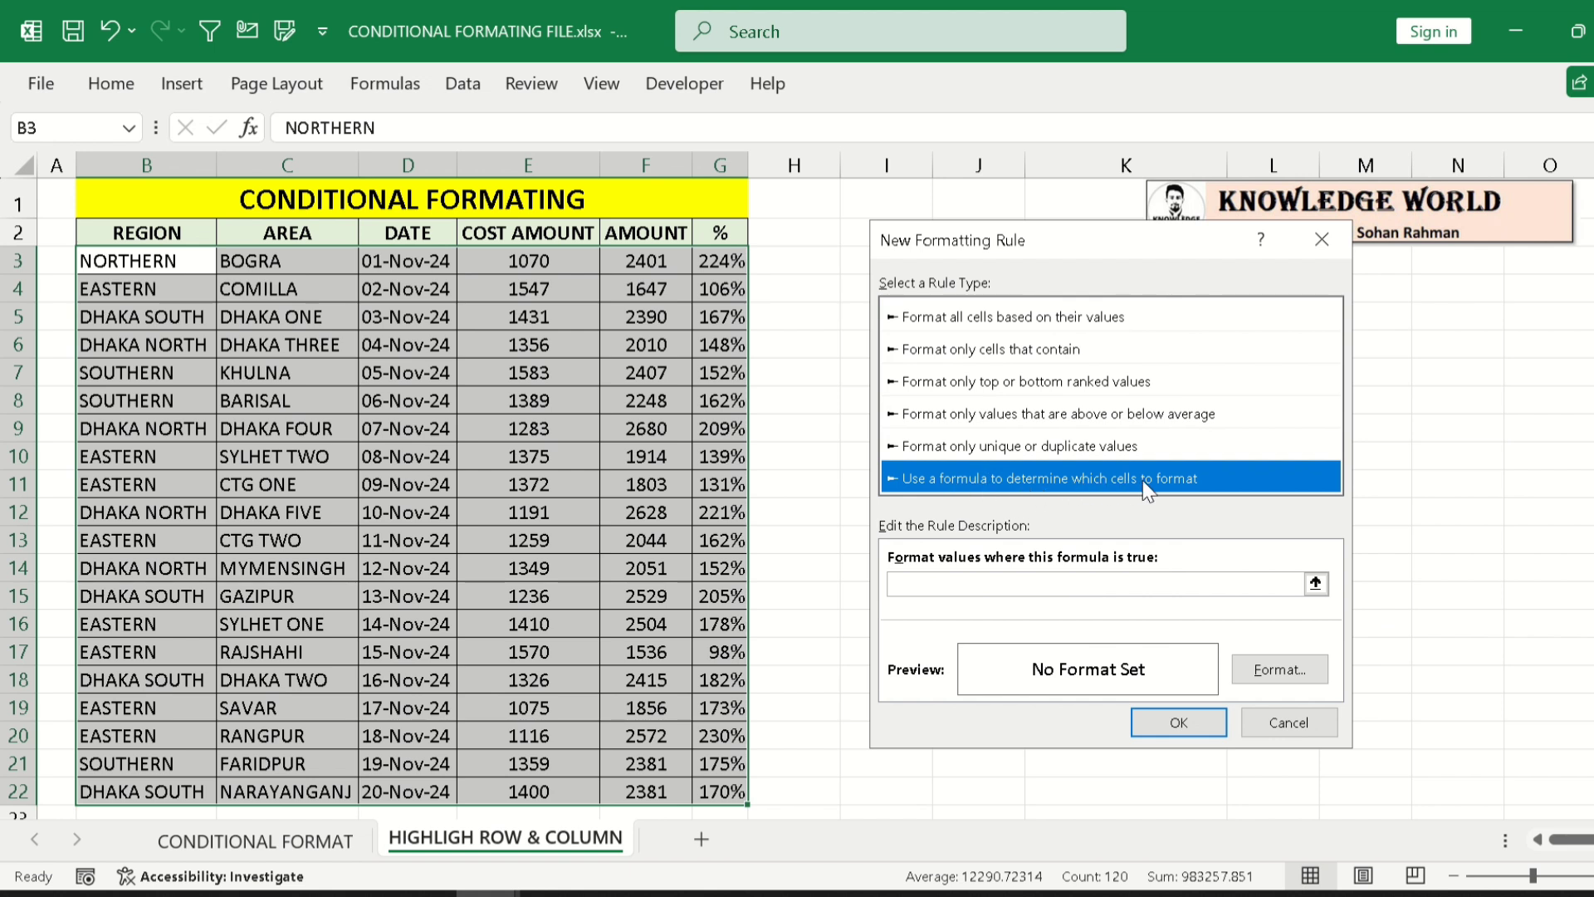
pyautogui.click(949, 585)
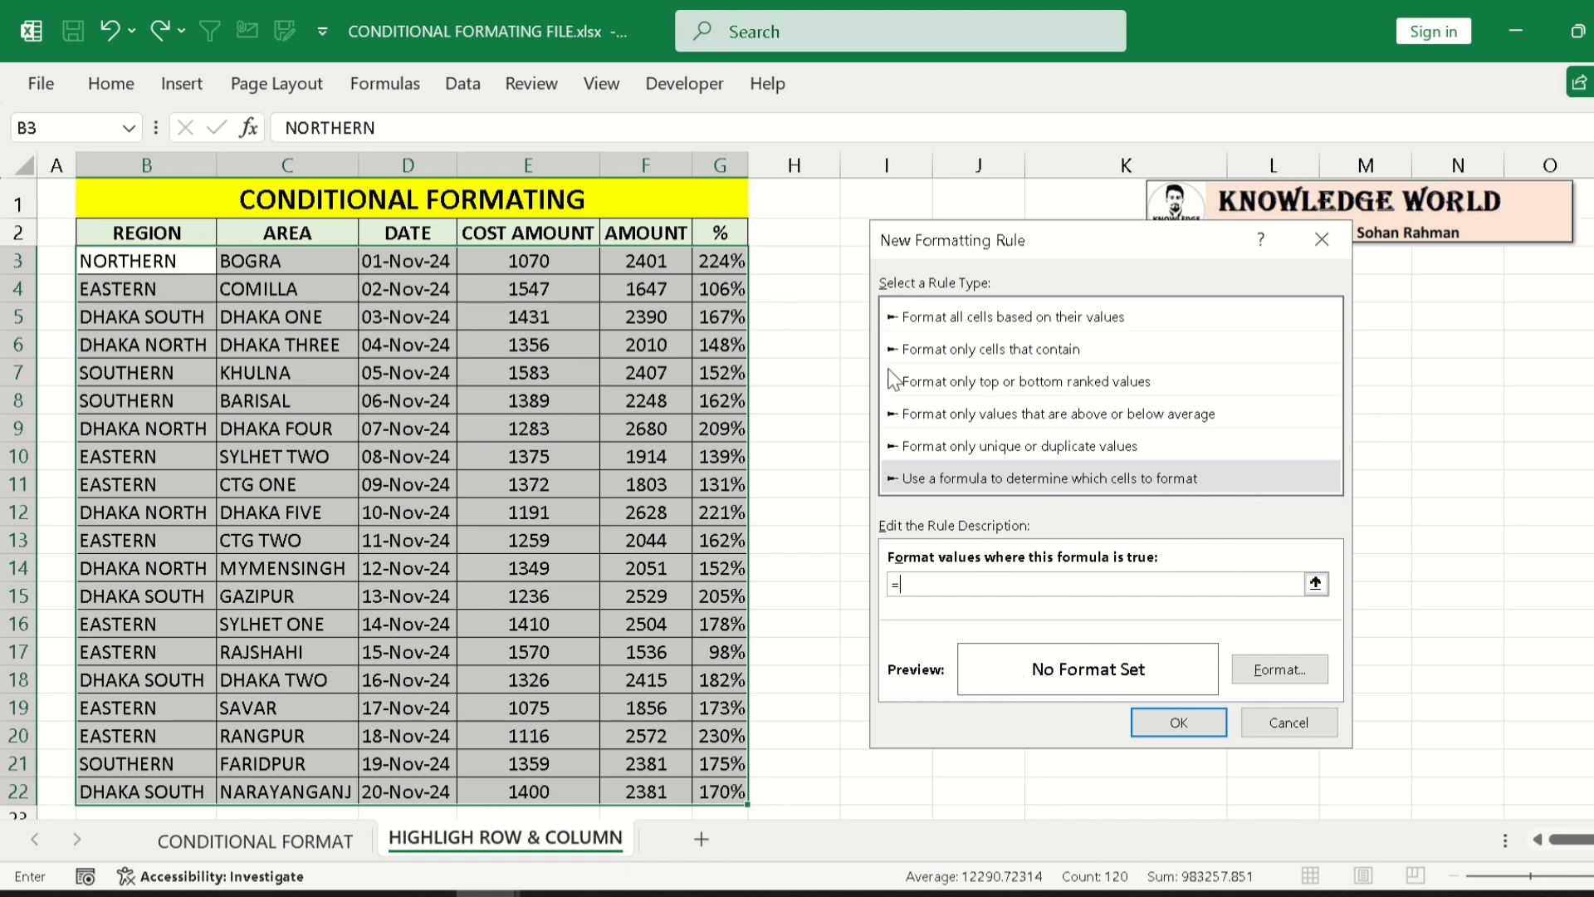
pyautogui.click(644, 256)
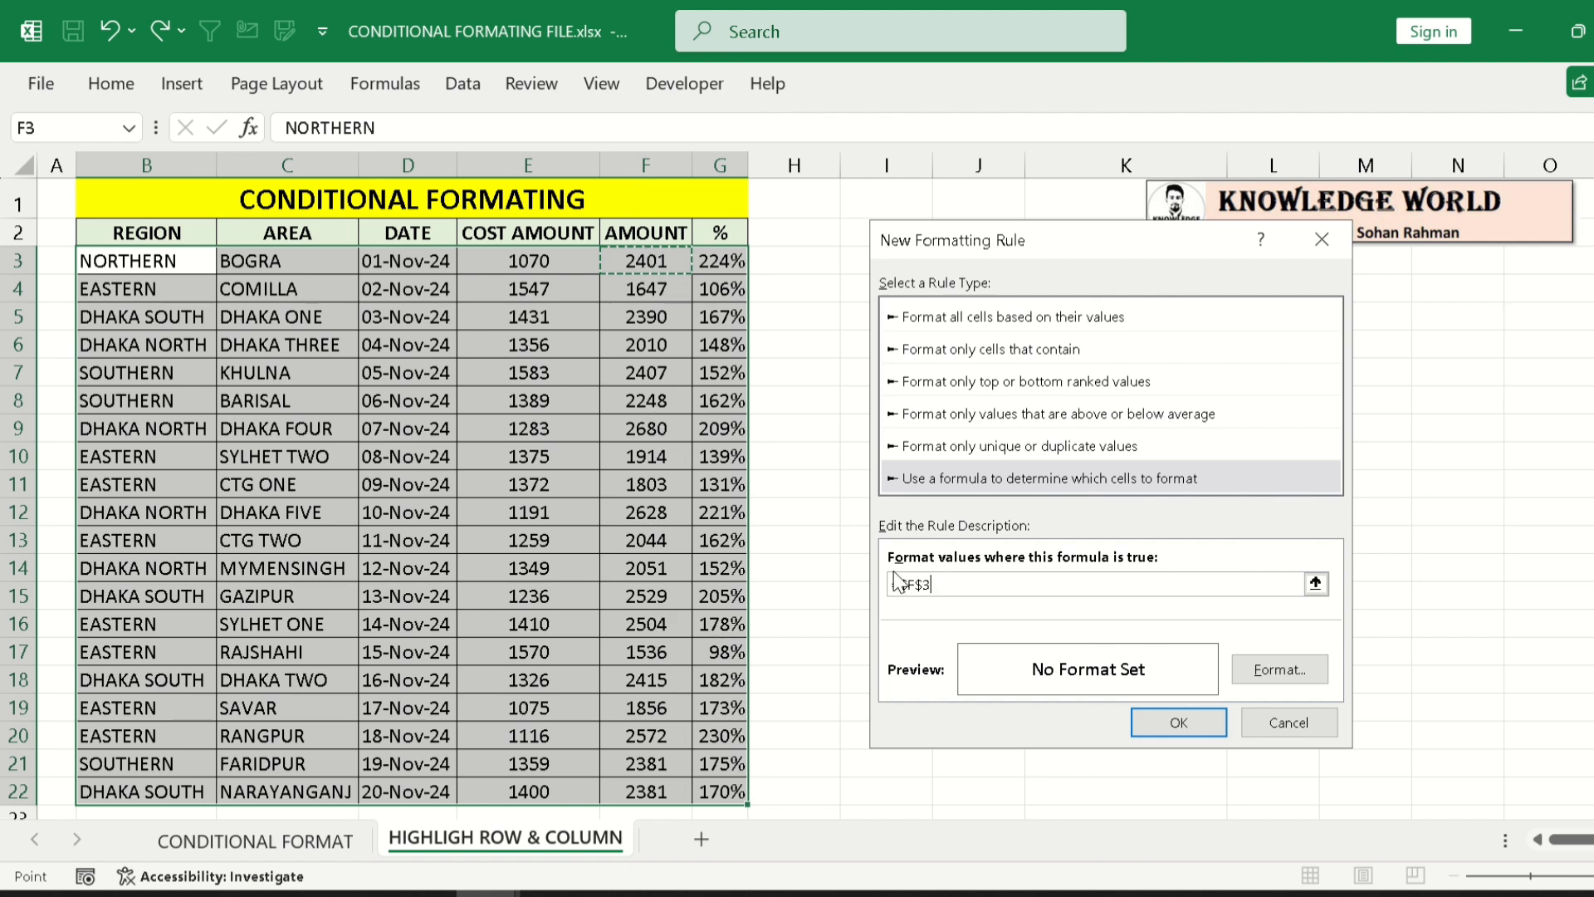
pyautogui.click(922, 586)
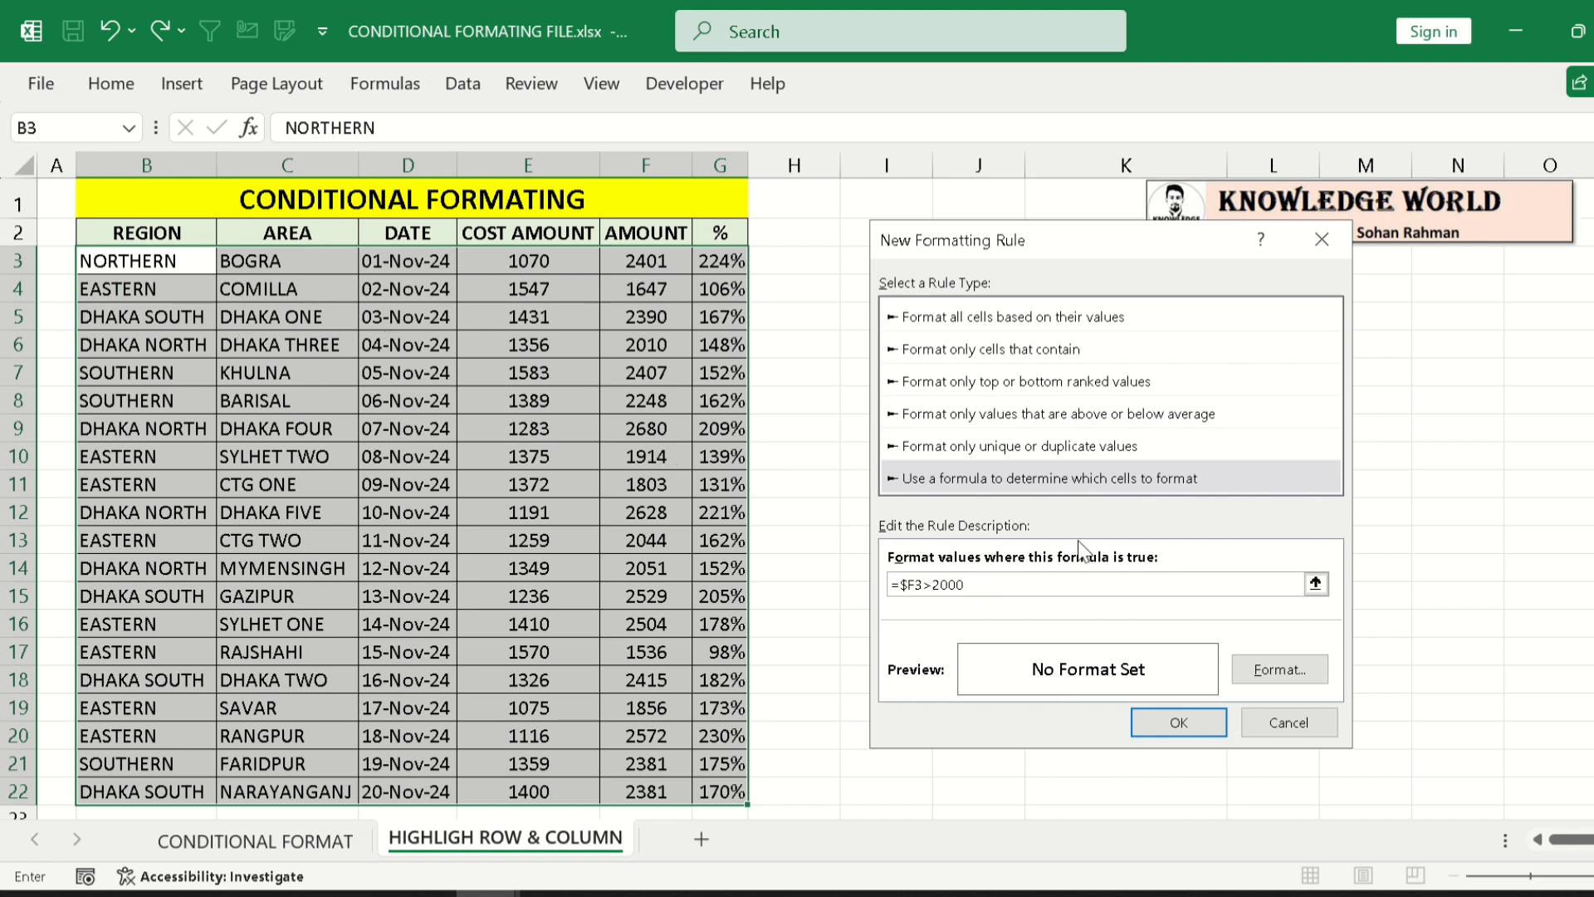
# - Give the formula rule a light blue background fill and apply it to the table
pyautogui.click(1269, 670)
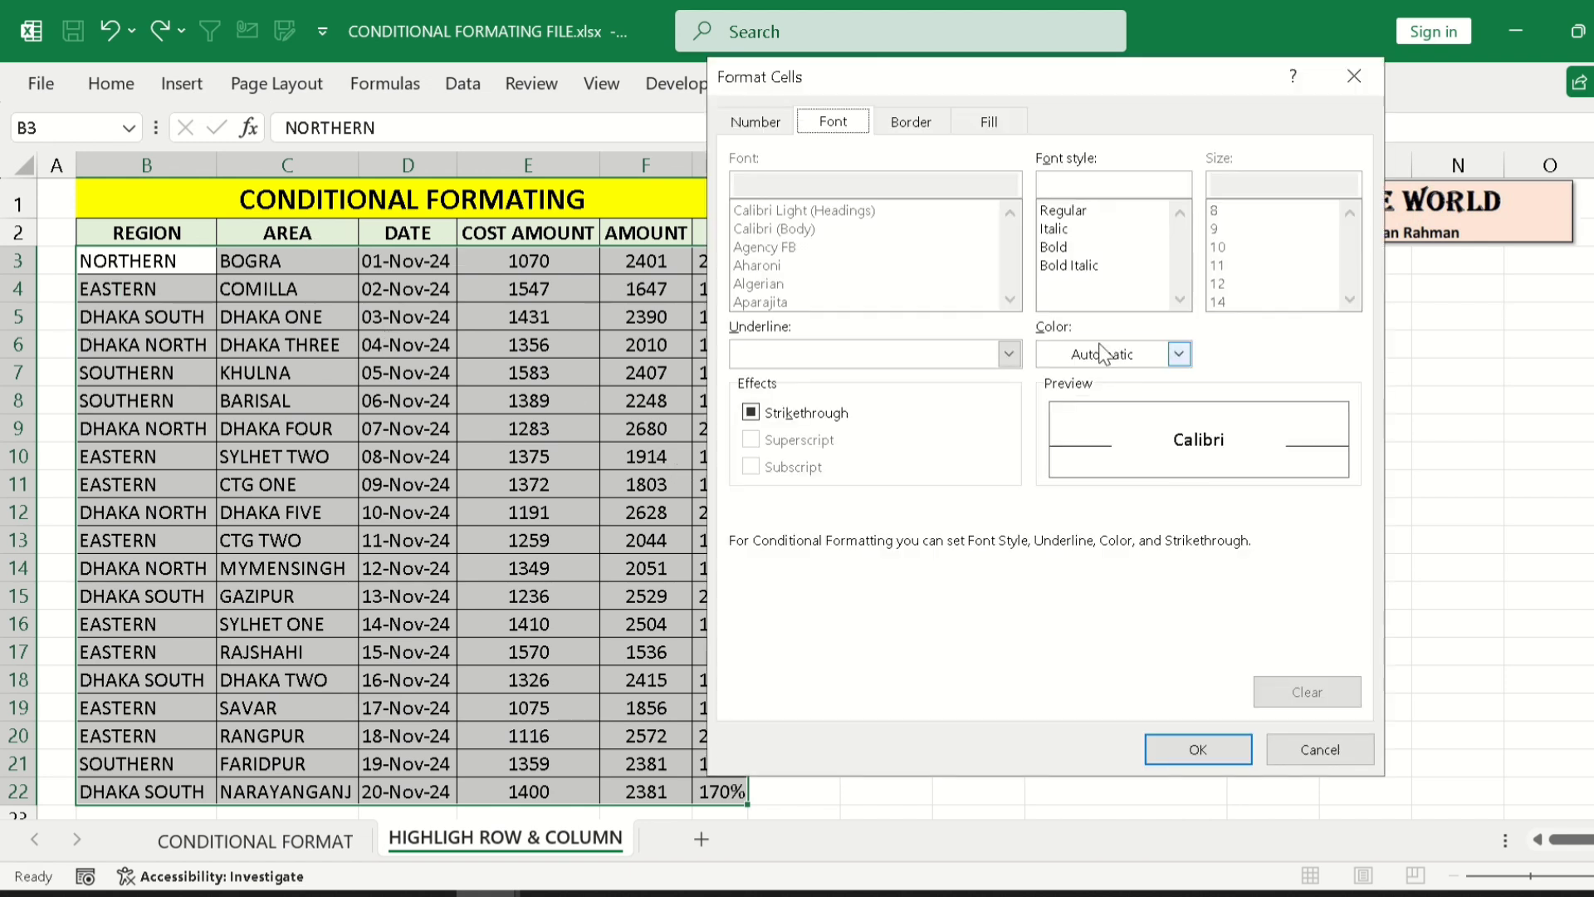
pyautogui.click(996, 123)
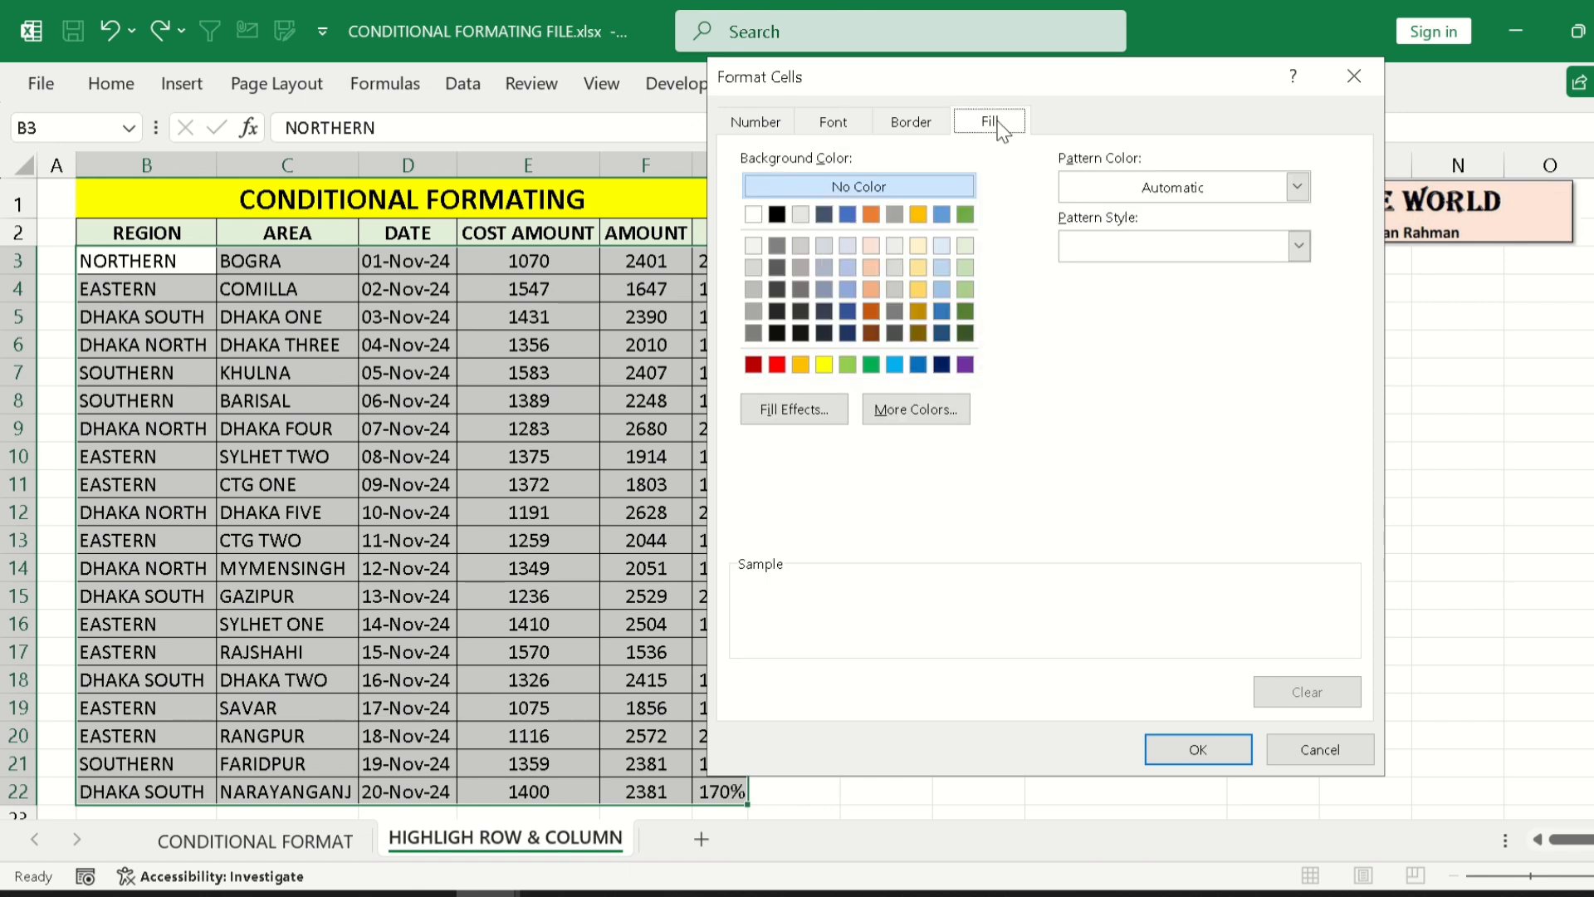
pyautogui.click(943, 267)
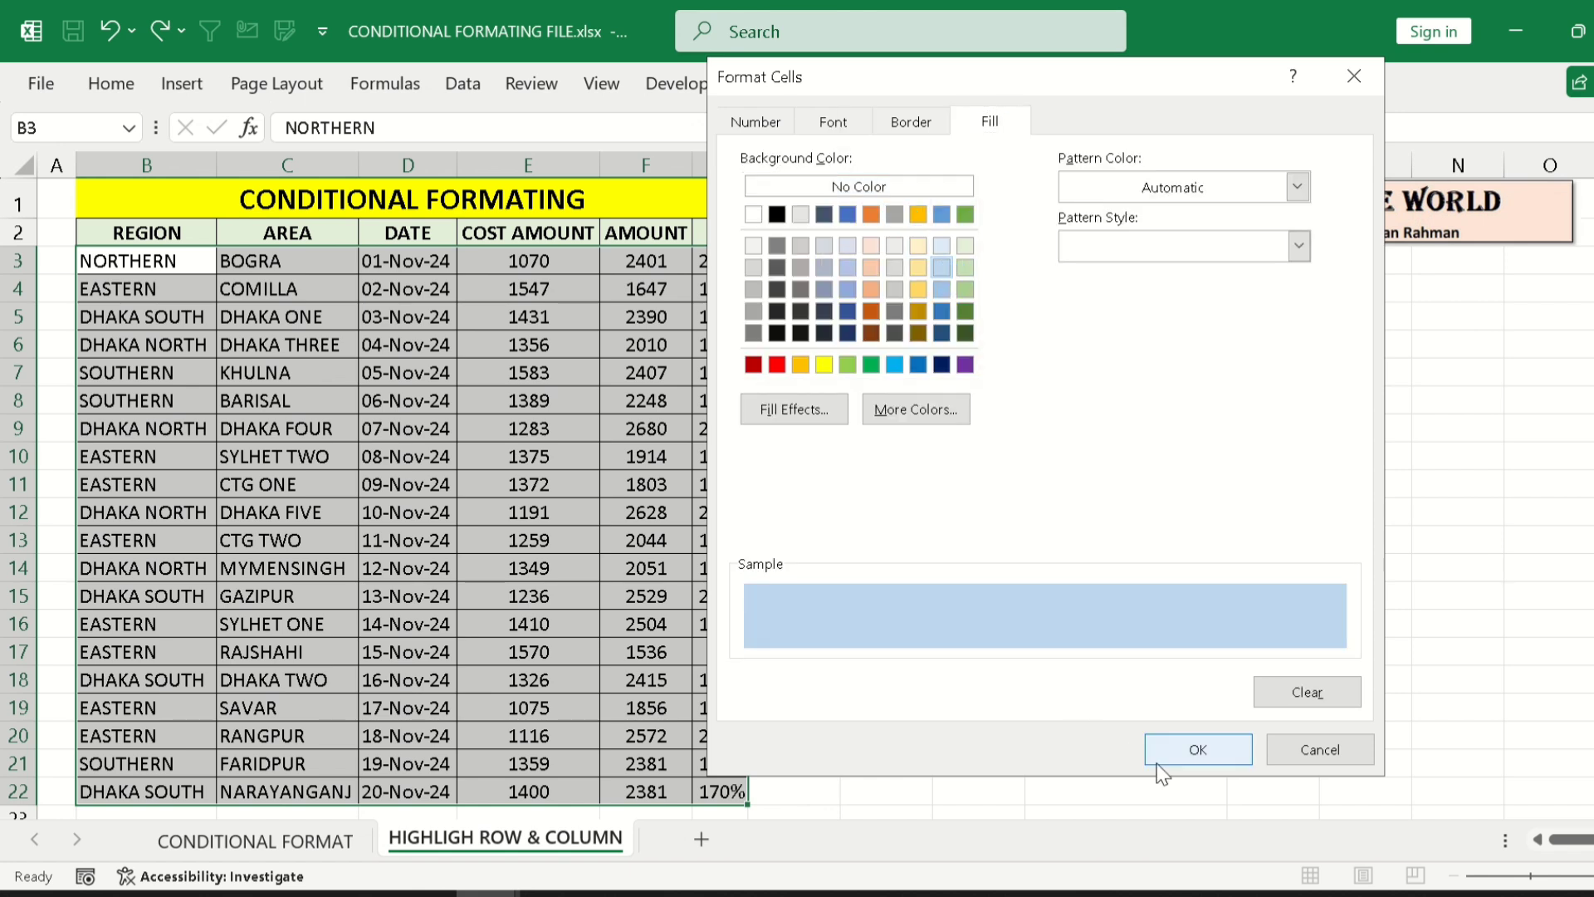
pyautogui.click(1219, 752)
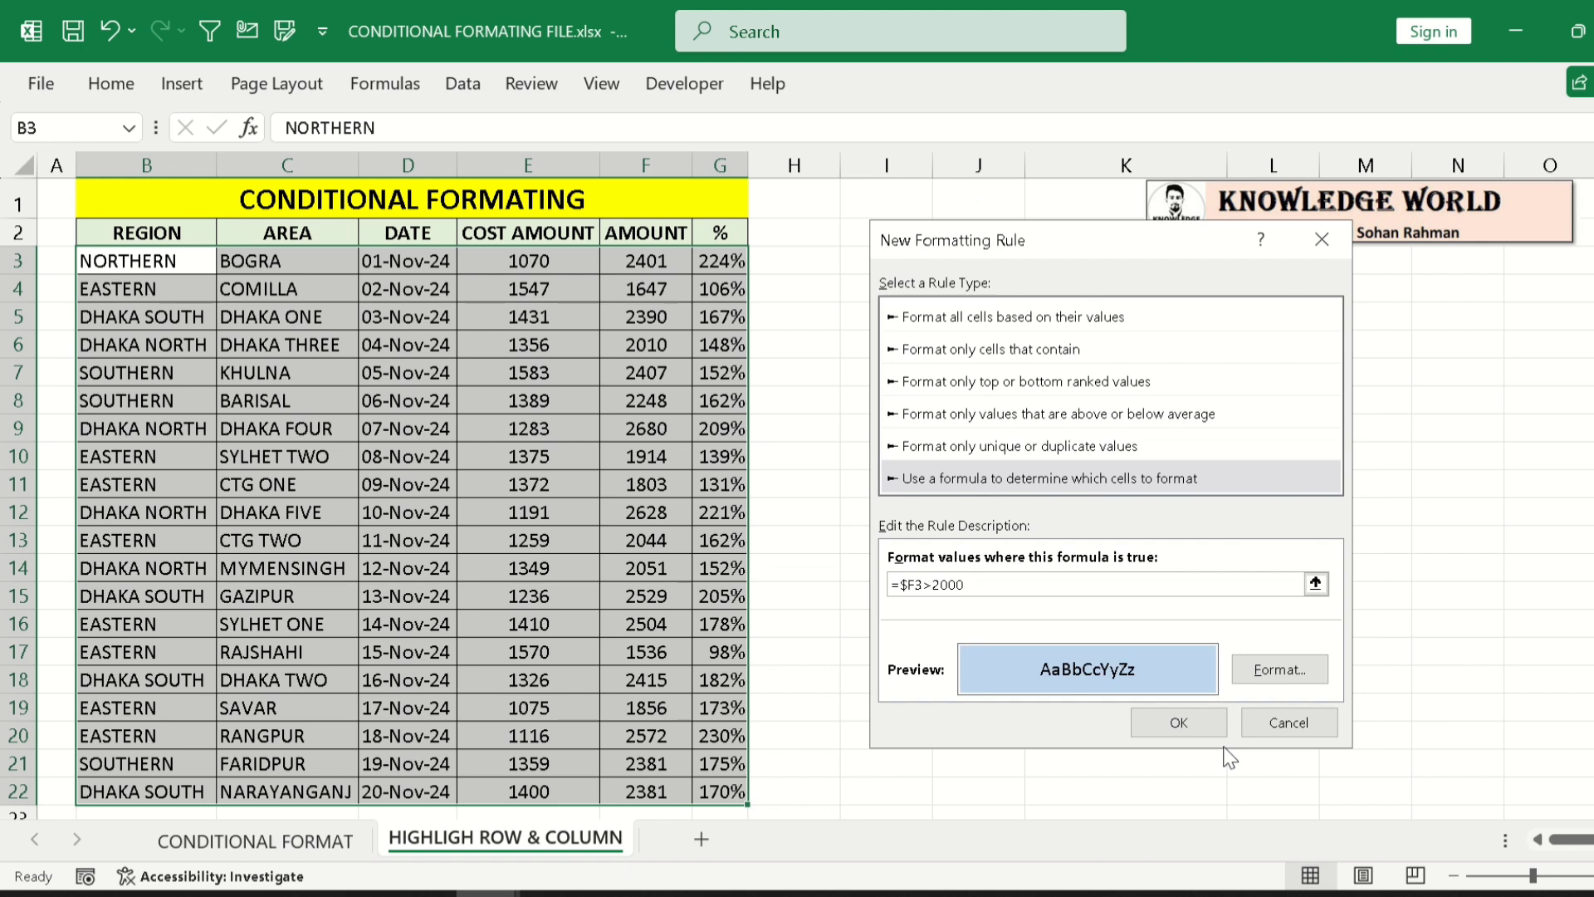
pyautogui.click(1171, 719)
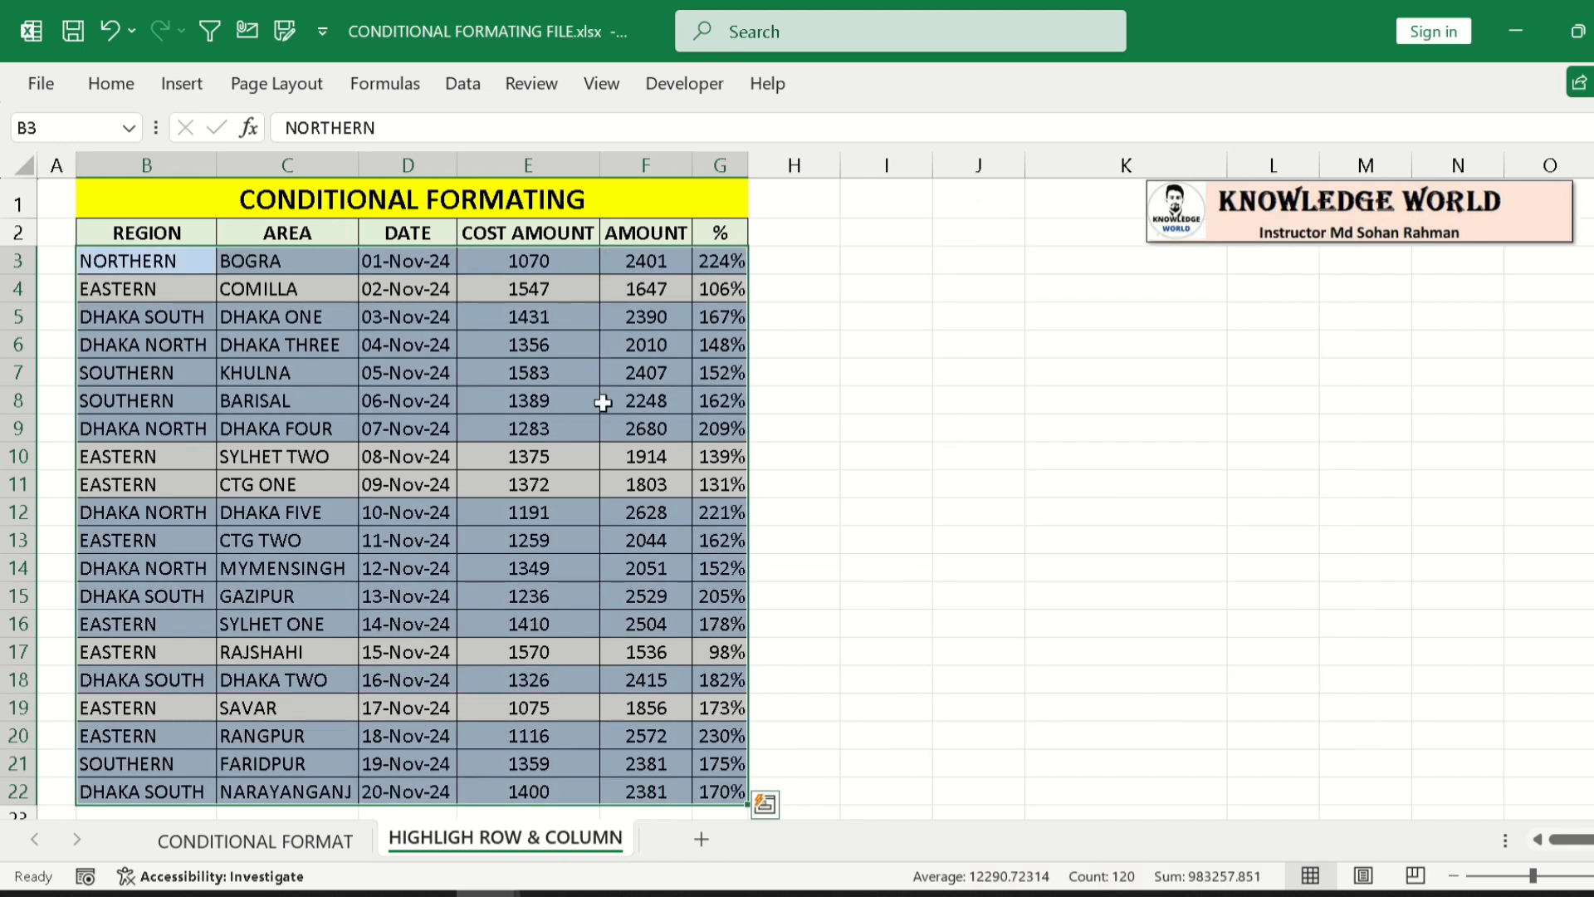
# - Set the DHAKA THREE amount in cell F6 to 1500 to test the row highlighting
pyautogui.click(319, 431)
pyautogui.click(191, 427)
pyautogui.press('Right')
pyautogui.press('Right')
pyautogui.press('Right')
pyautogui.press('Right')
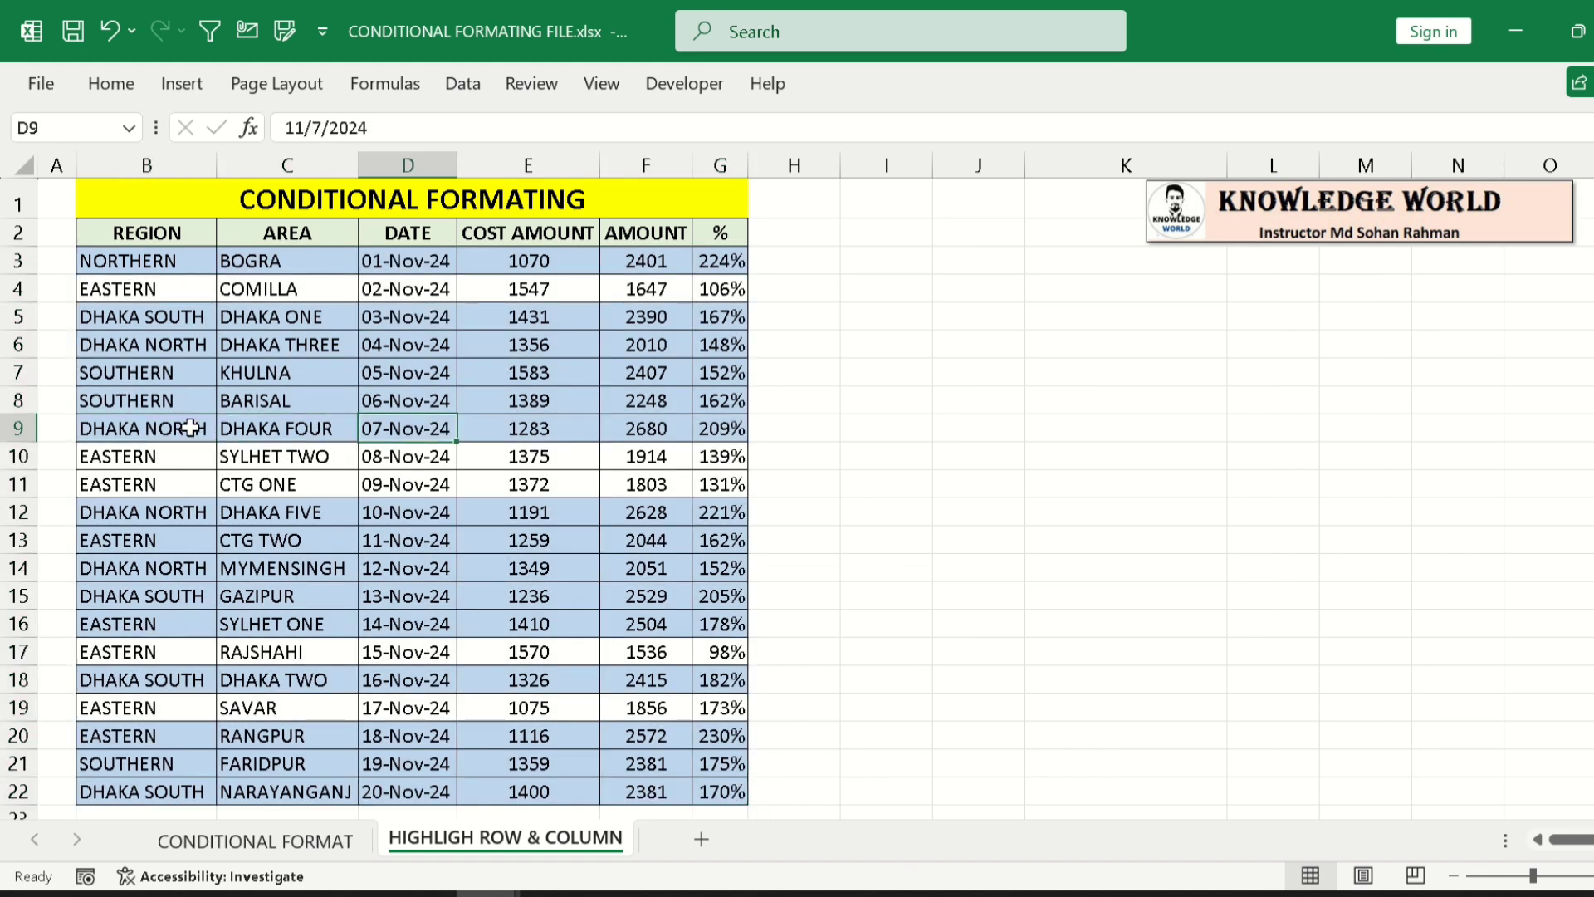
pyautogui.press('Up')
pyautogui.press('Up')
pyautogui.press('Up')
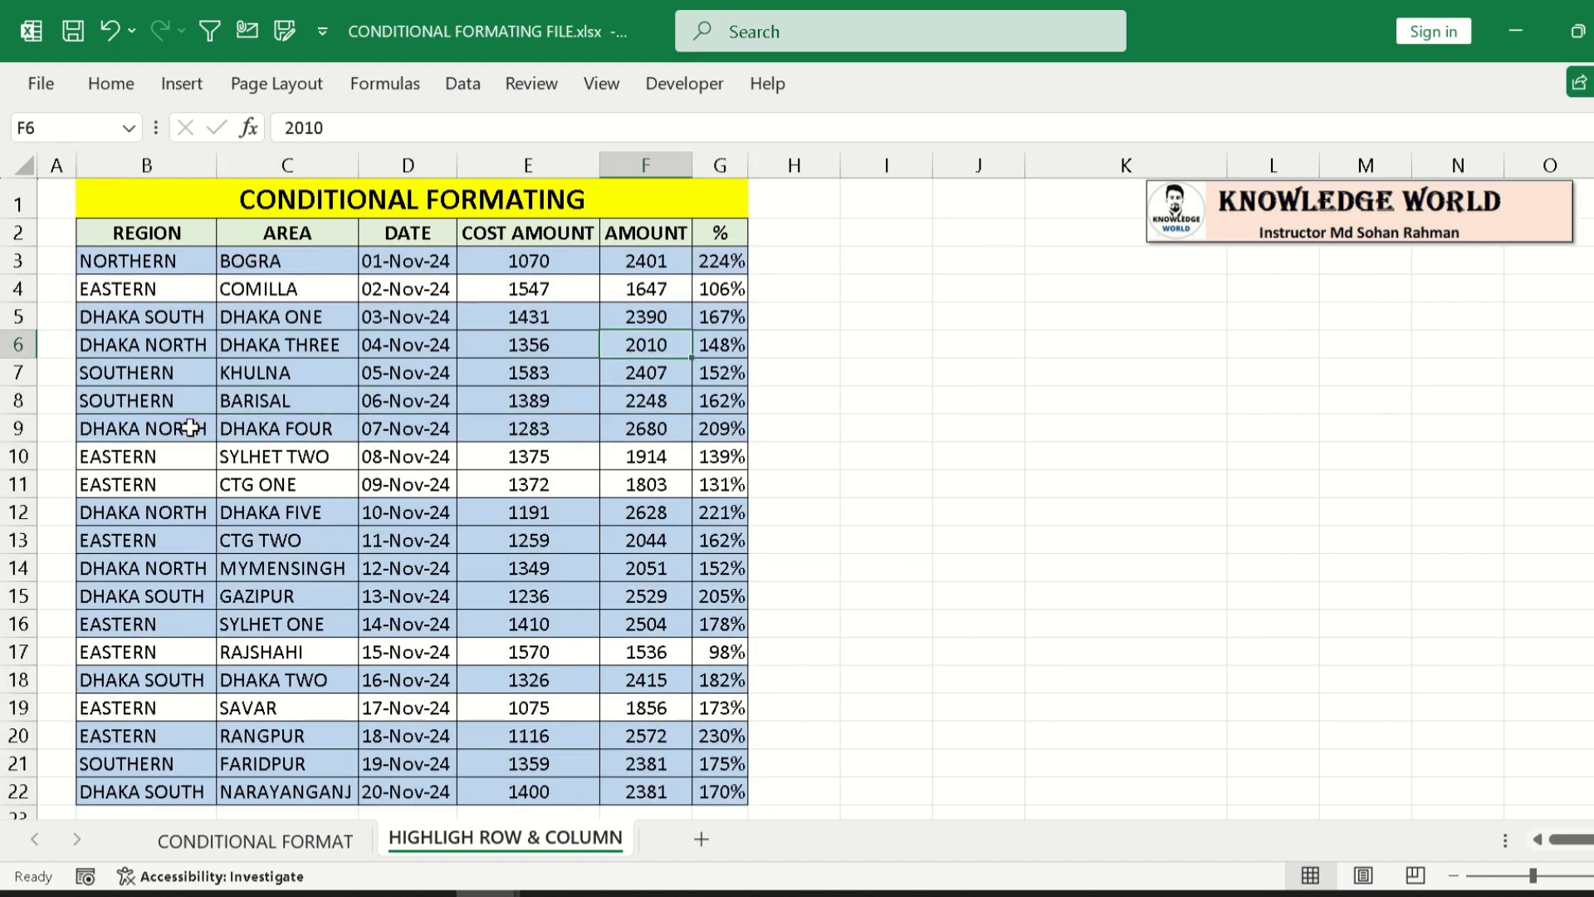
pyautogui.write('15000')
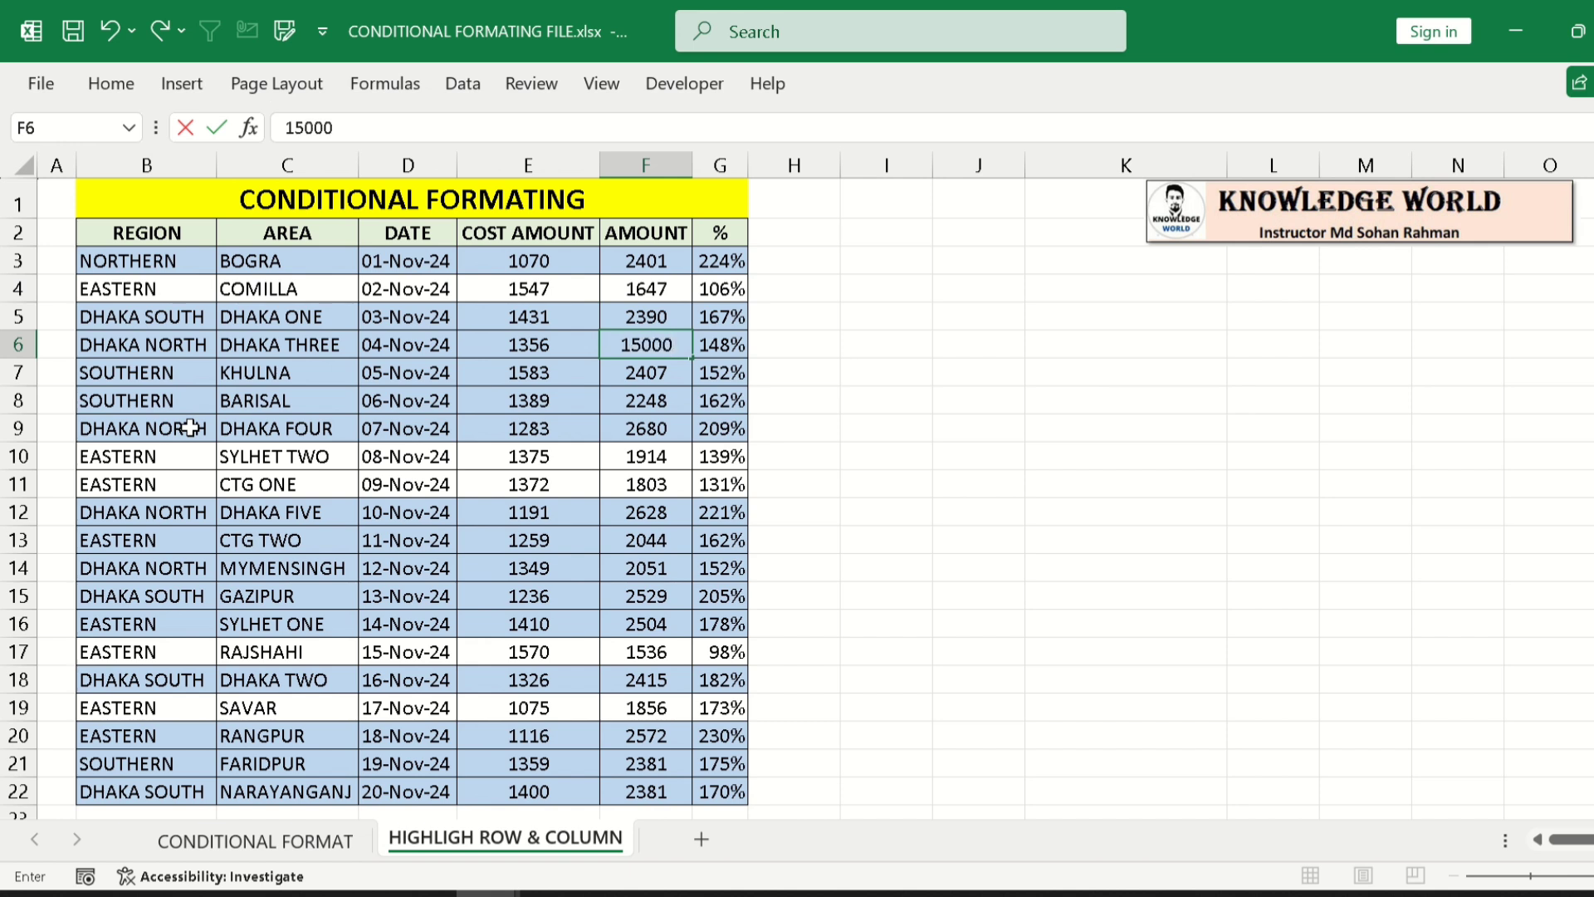
pyautogui.press('BackSpace')
pyautogui.hotkey('ctrl', 'Return')
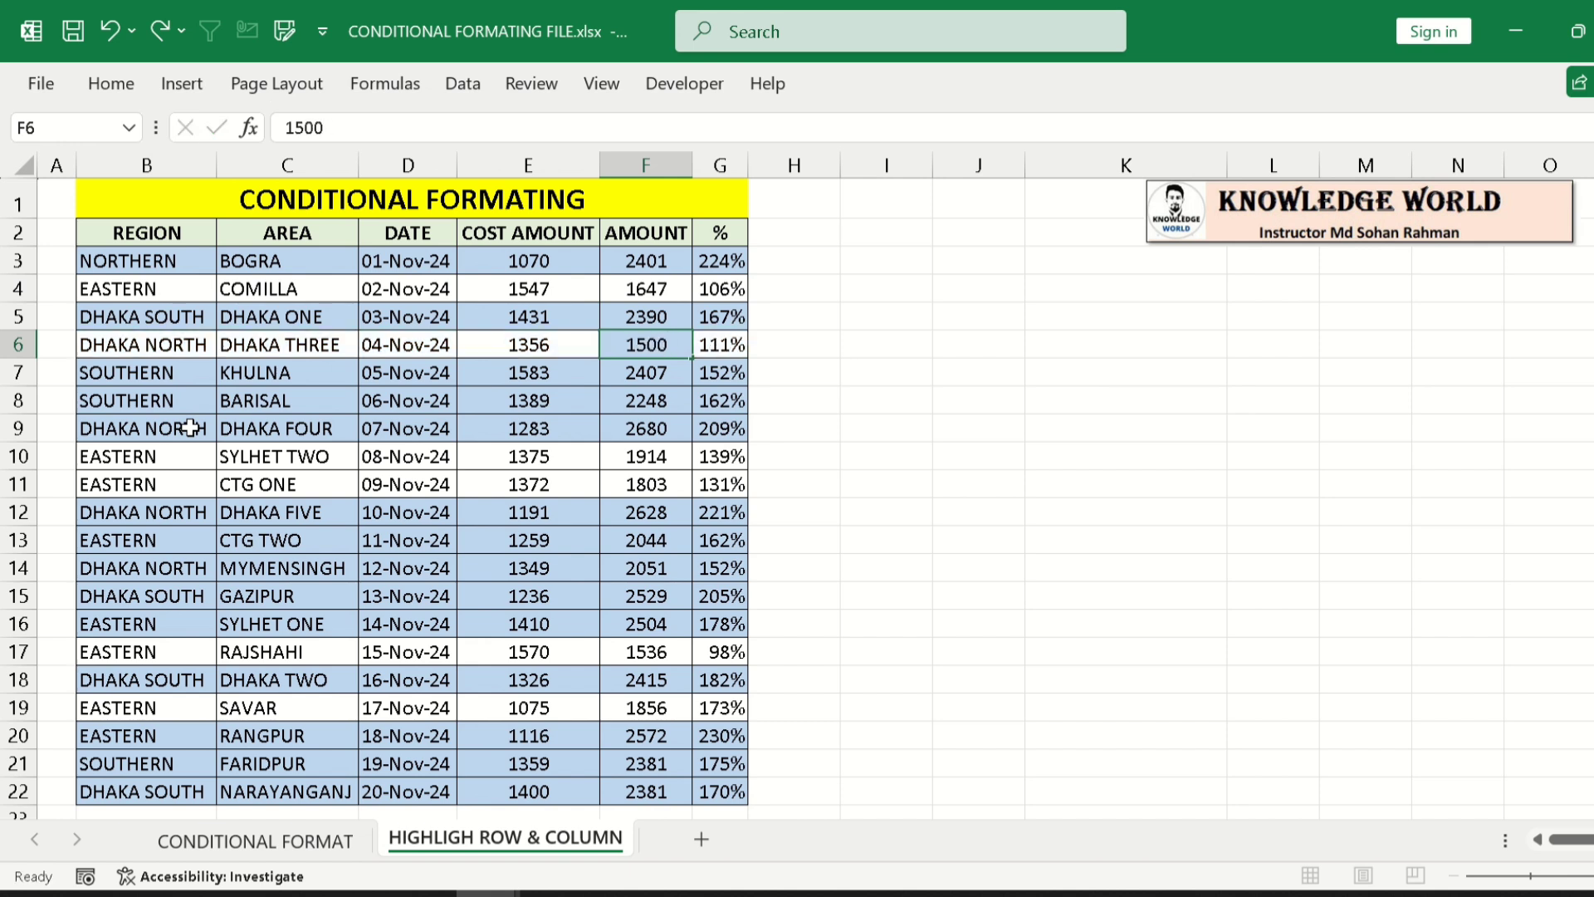
# - Set the BARISAL amount in cell F8 to 1000
pyautogui.press('Down')
pyautogui.press('Down')
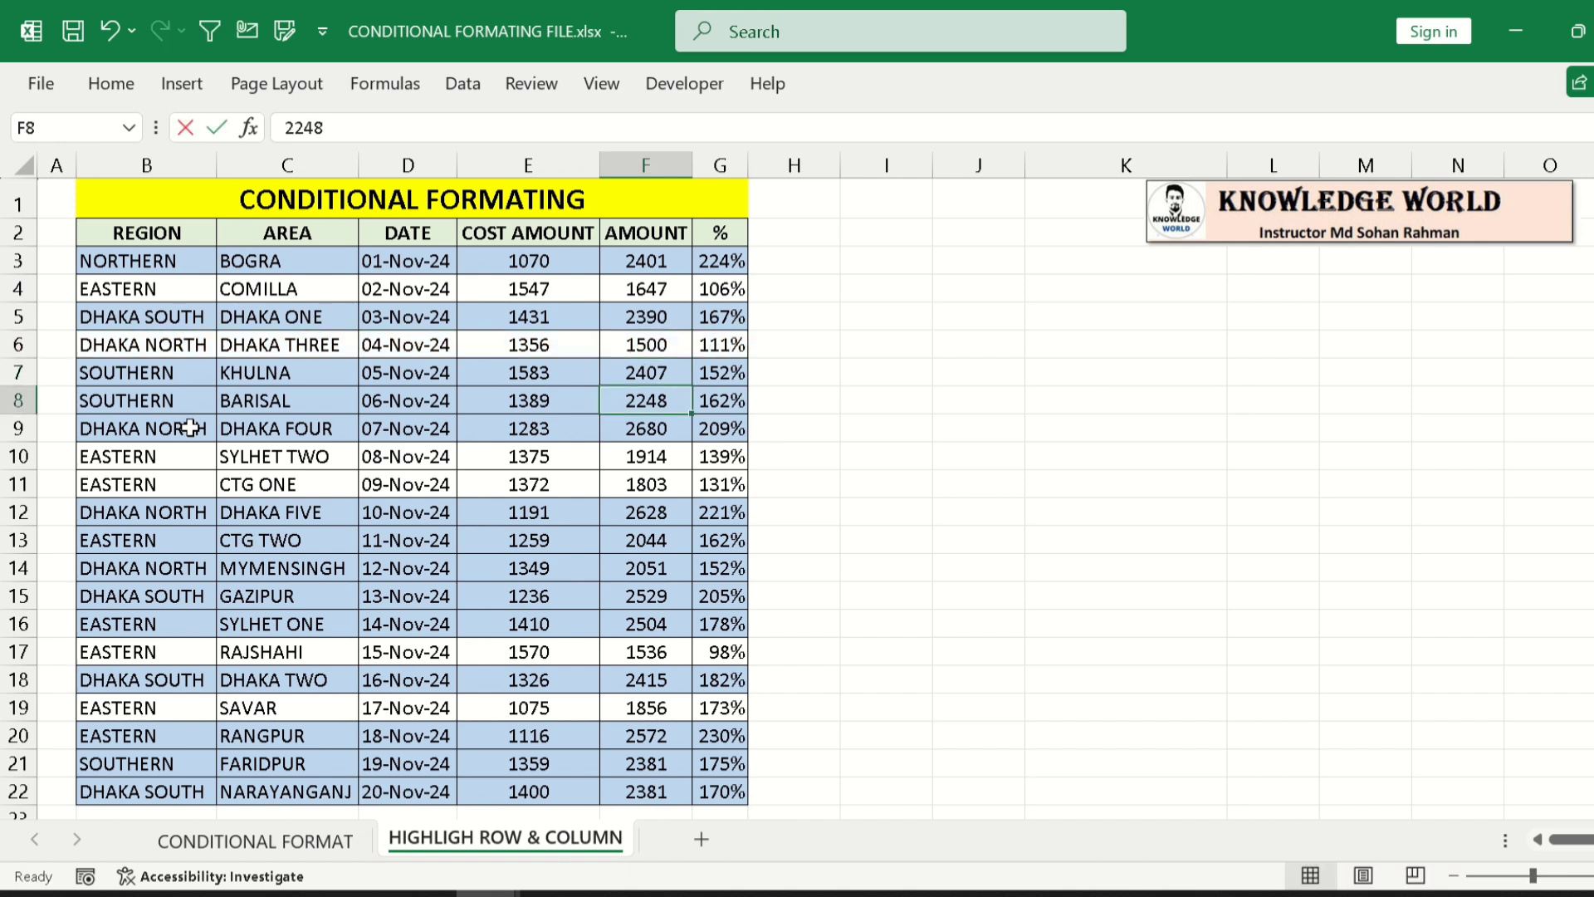
pyautogui.write('1000')
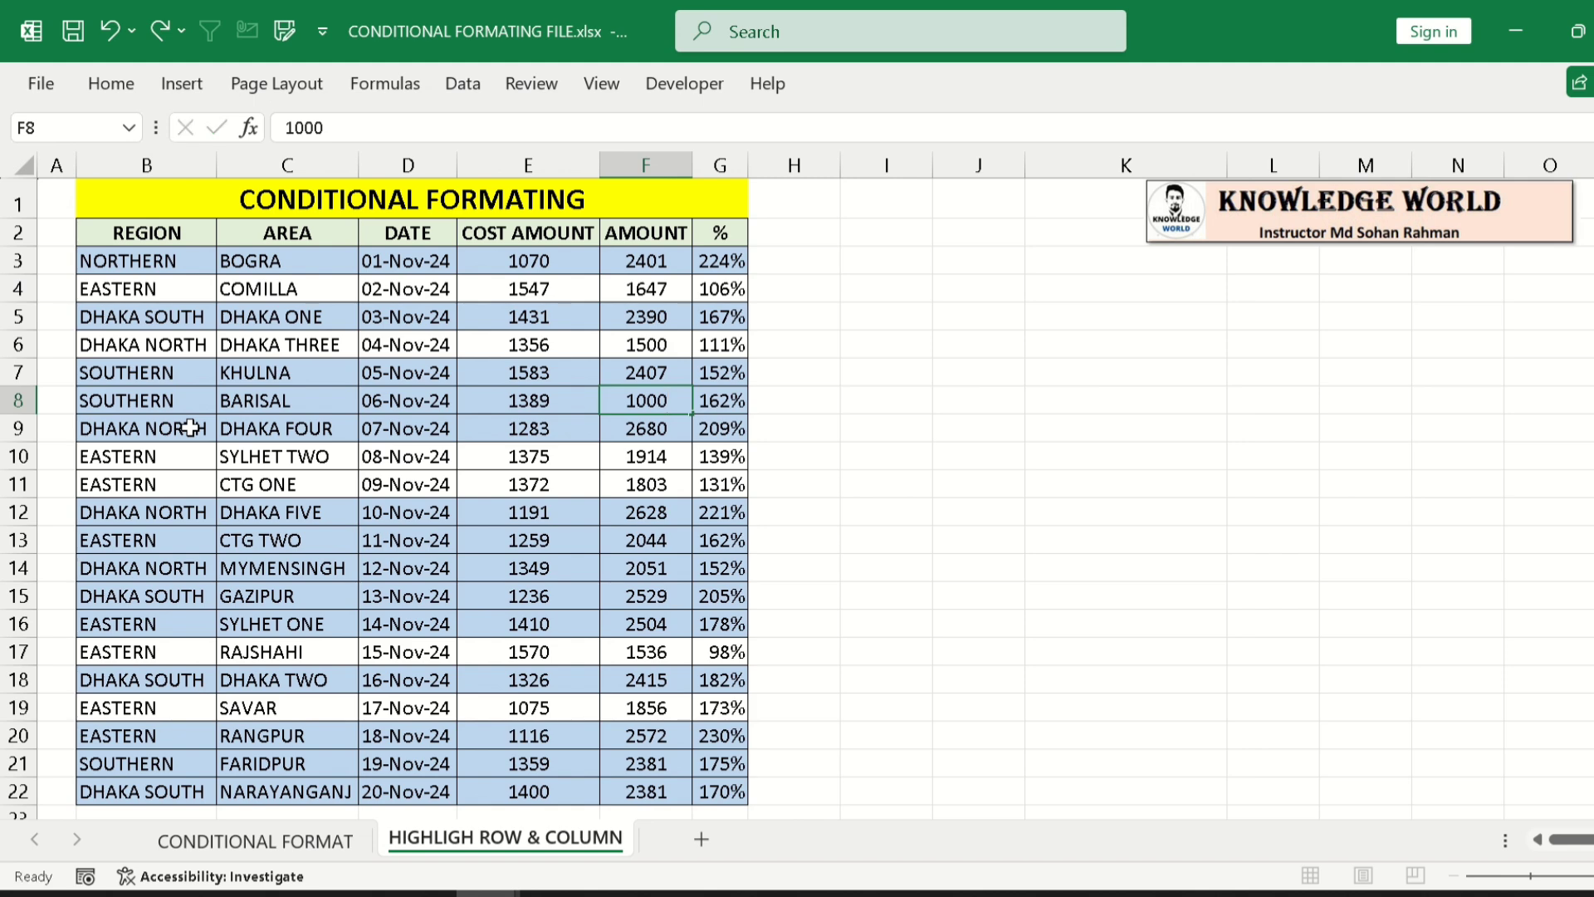
pyautogui.hotkey('ctrl', 'Return')
pyautogui.press('Down')
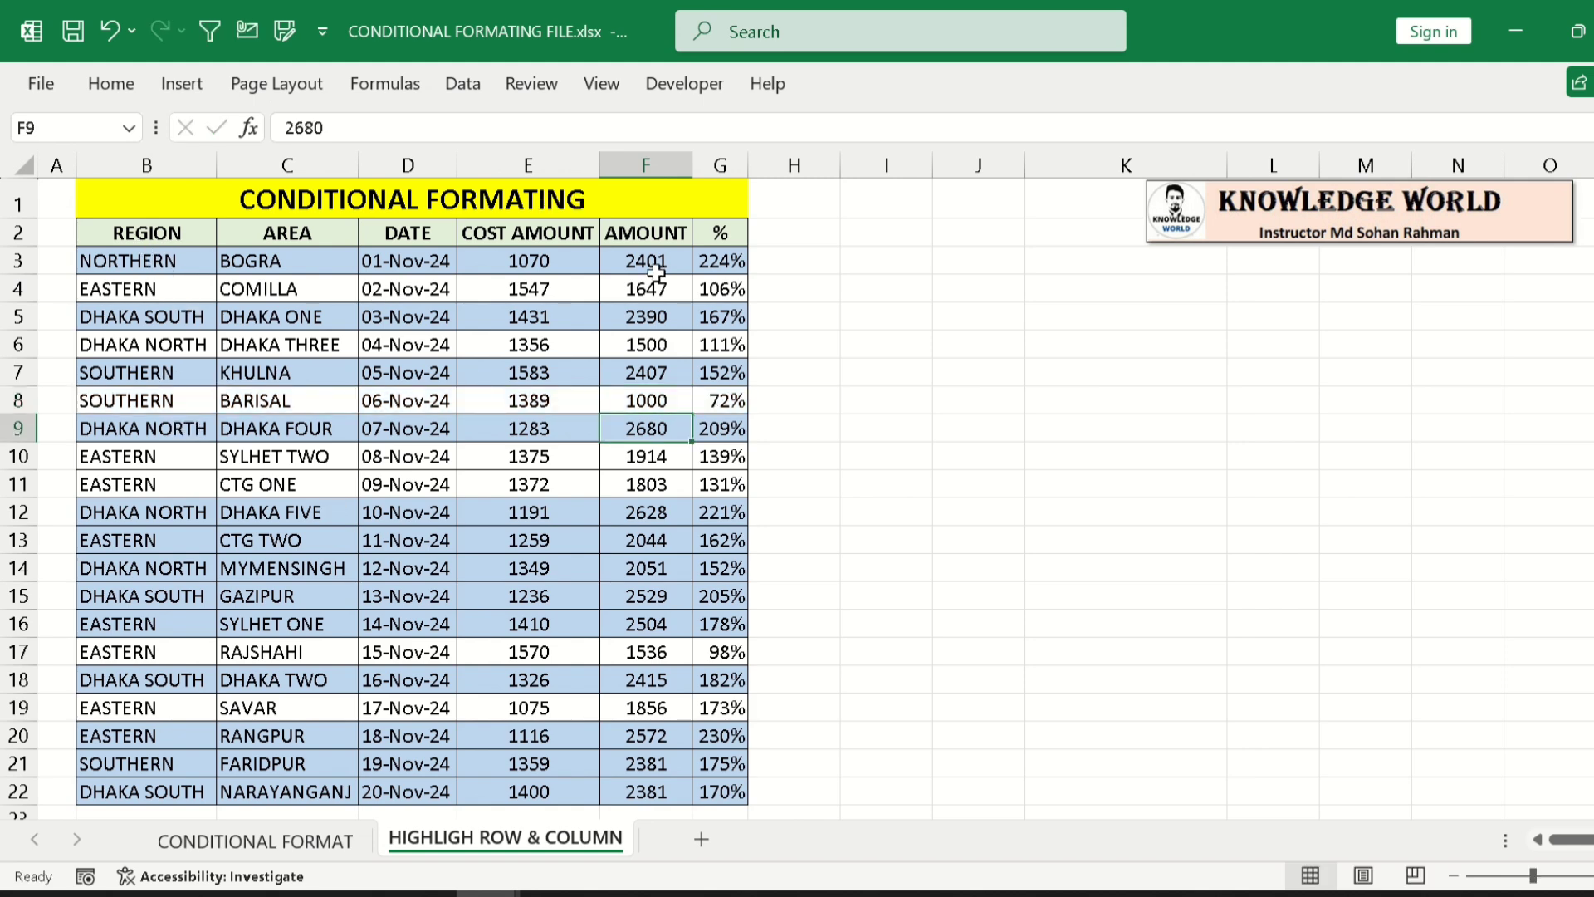
# - Open the =$F3>2000 formatting rule of table cells B3:G22 for editing
pyautogui.moveTo(656, 272); pyautogui.dragTo(650, 728)
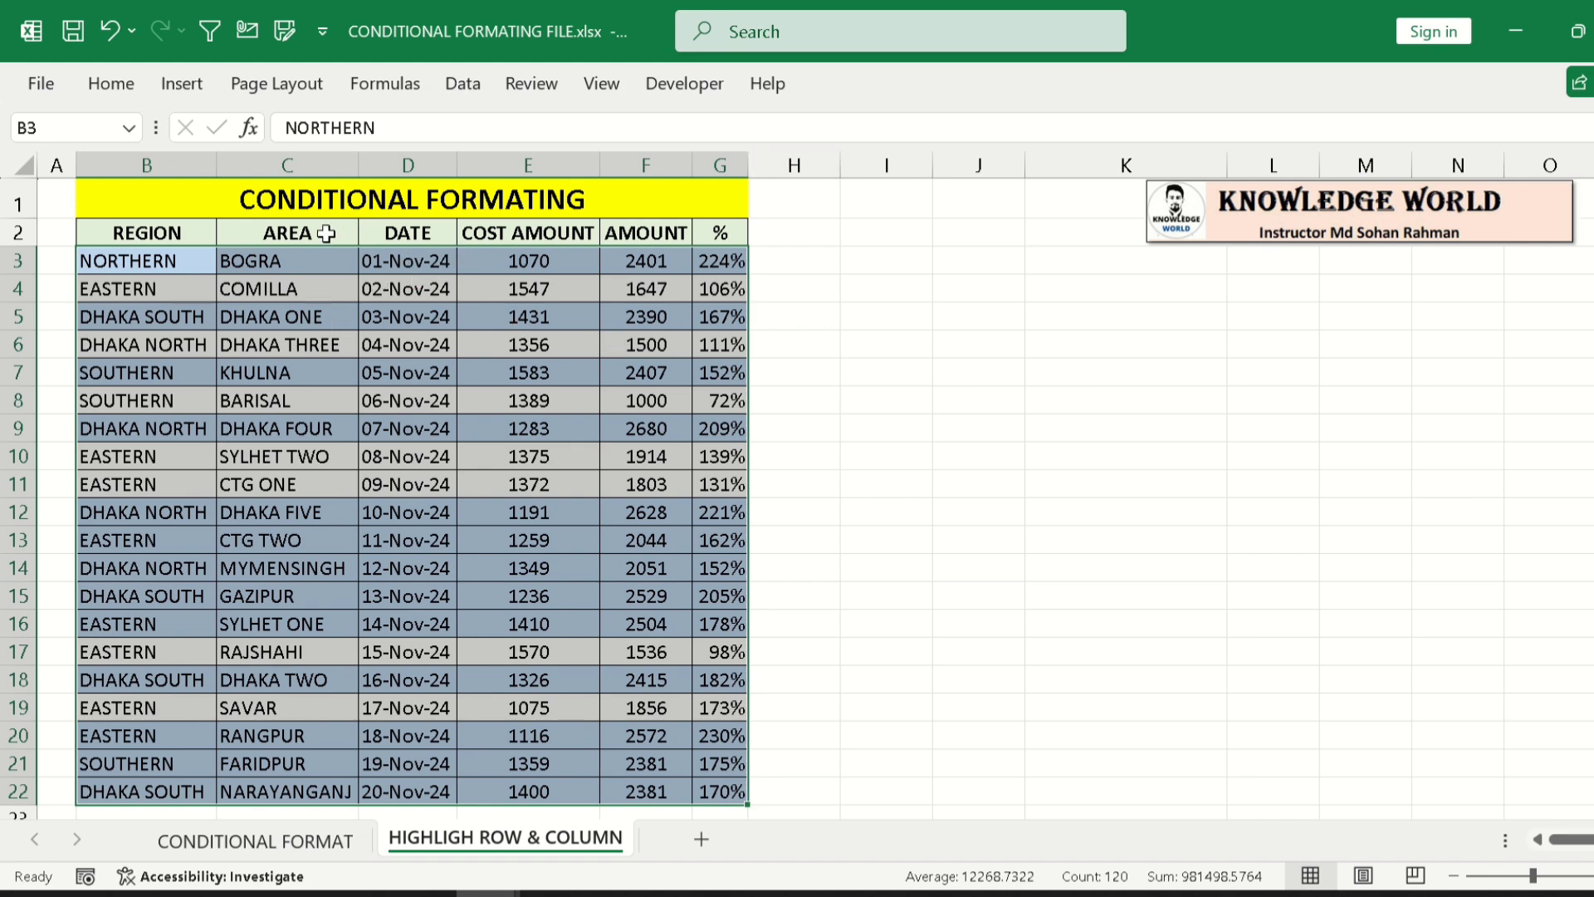
pyautogui.click(129, 94)
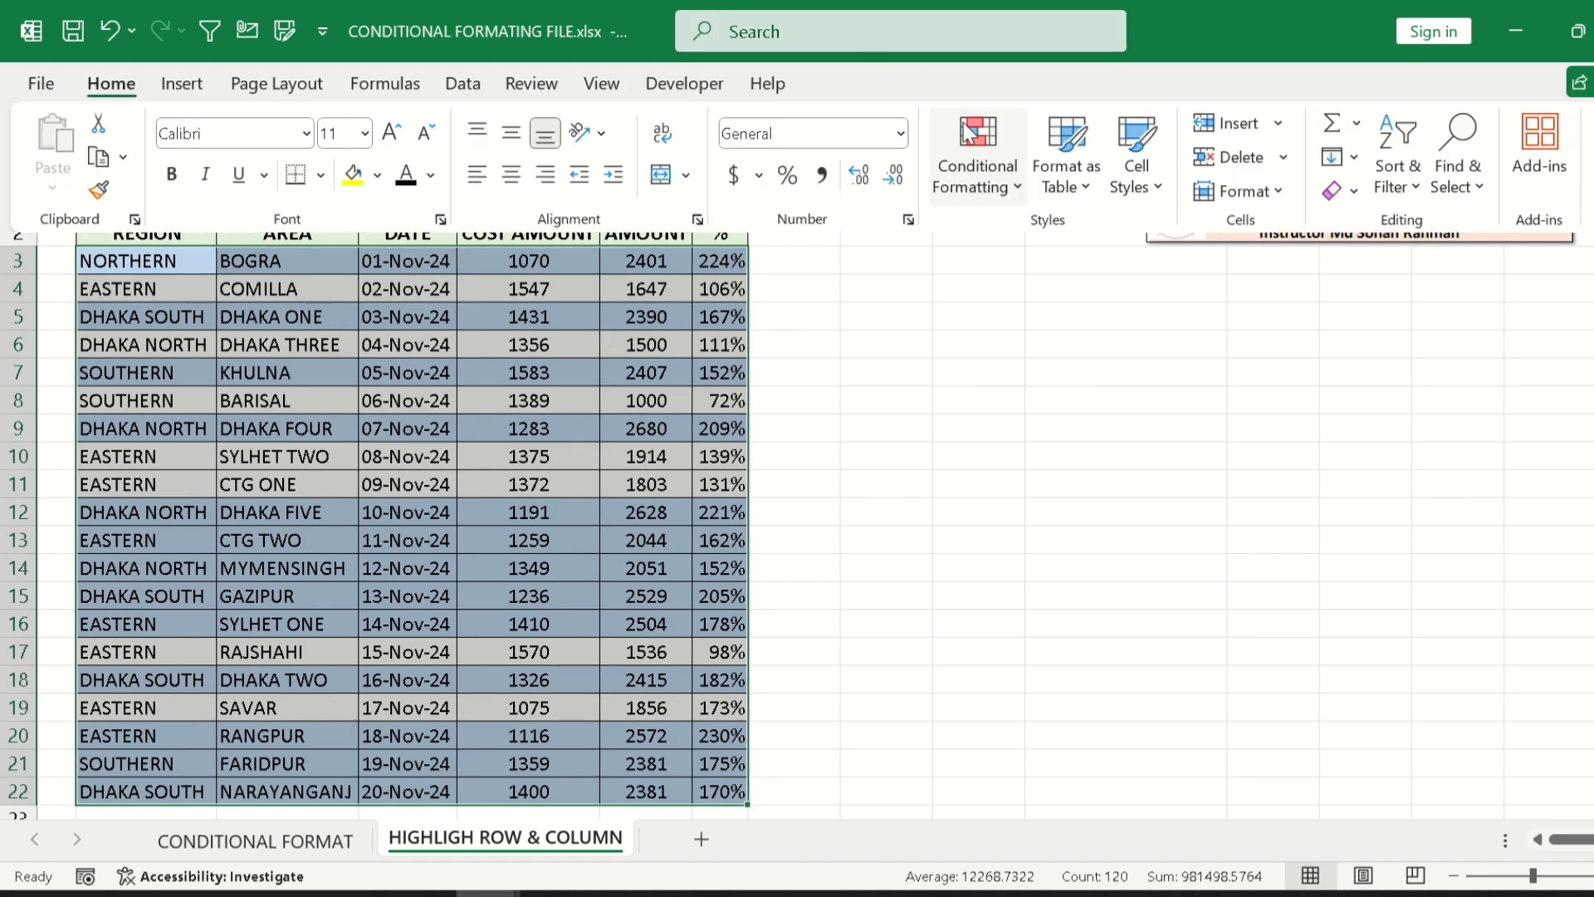
pyautogui.click(965, 157)
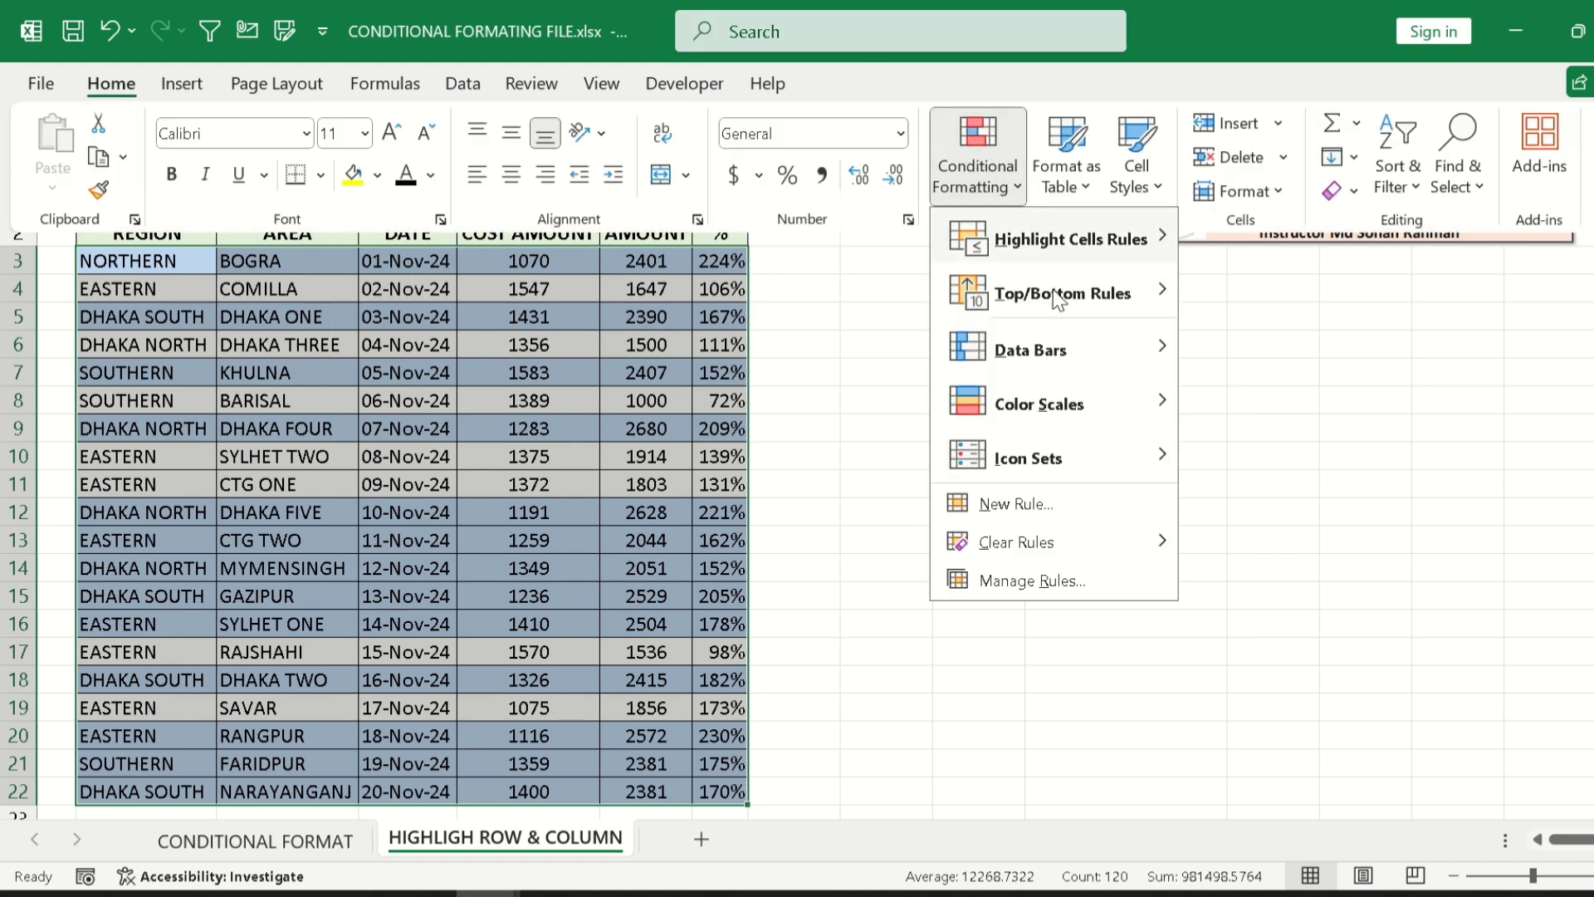
pyautogui.click(1040, 578)
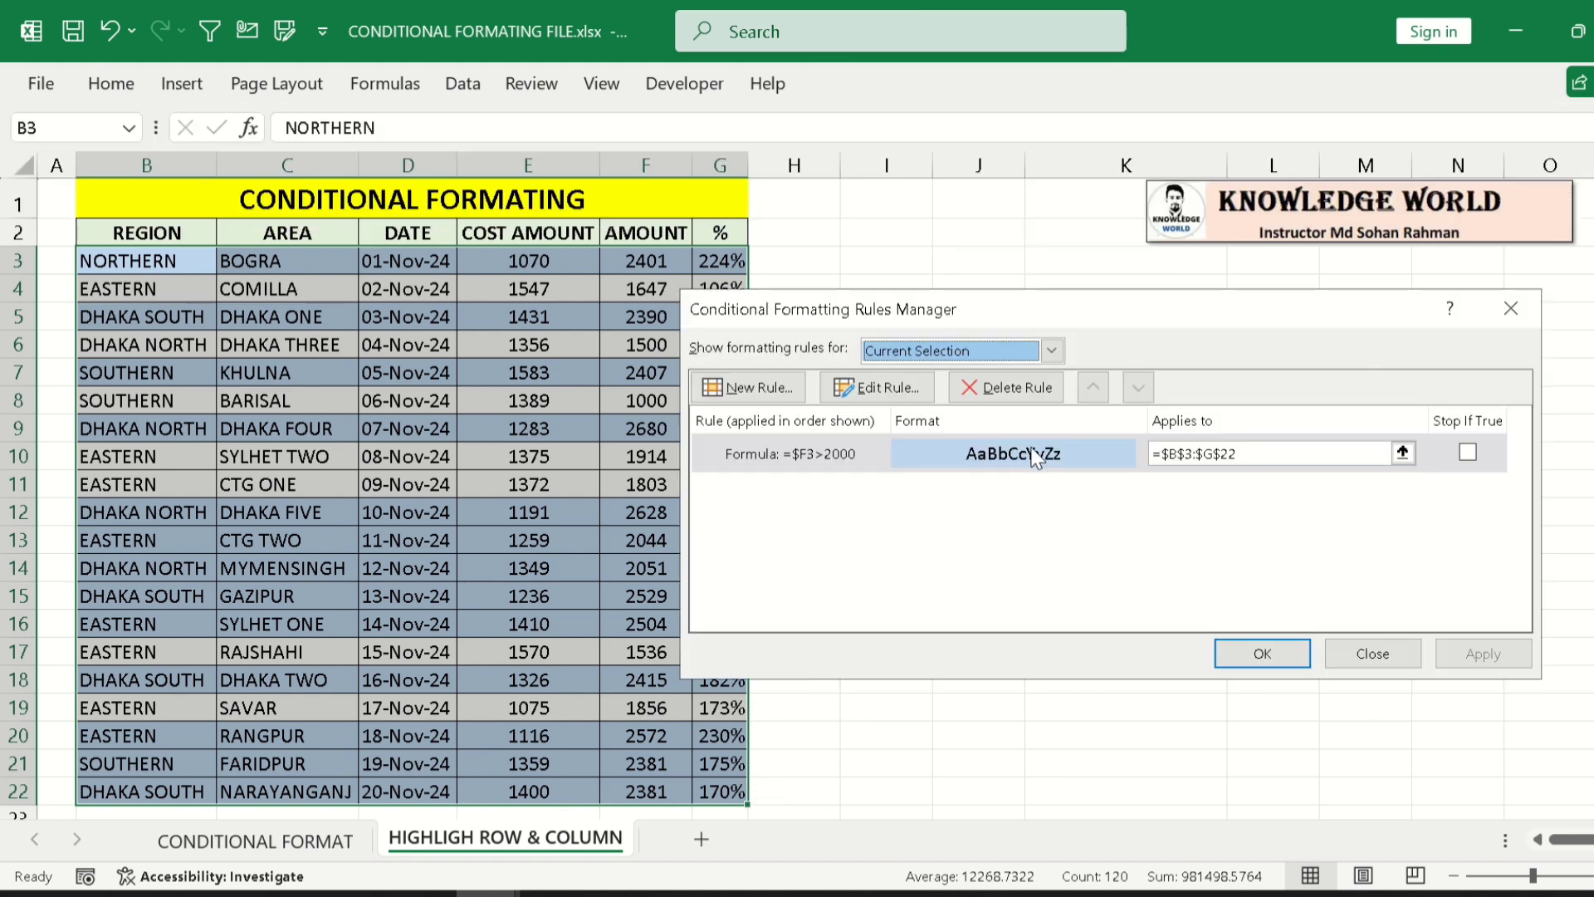
pyautogui.click(878, 387)
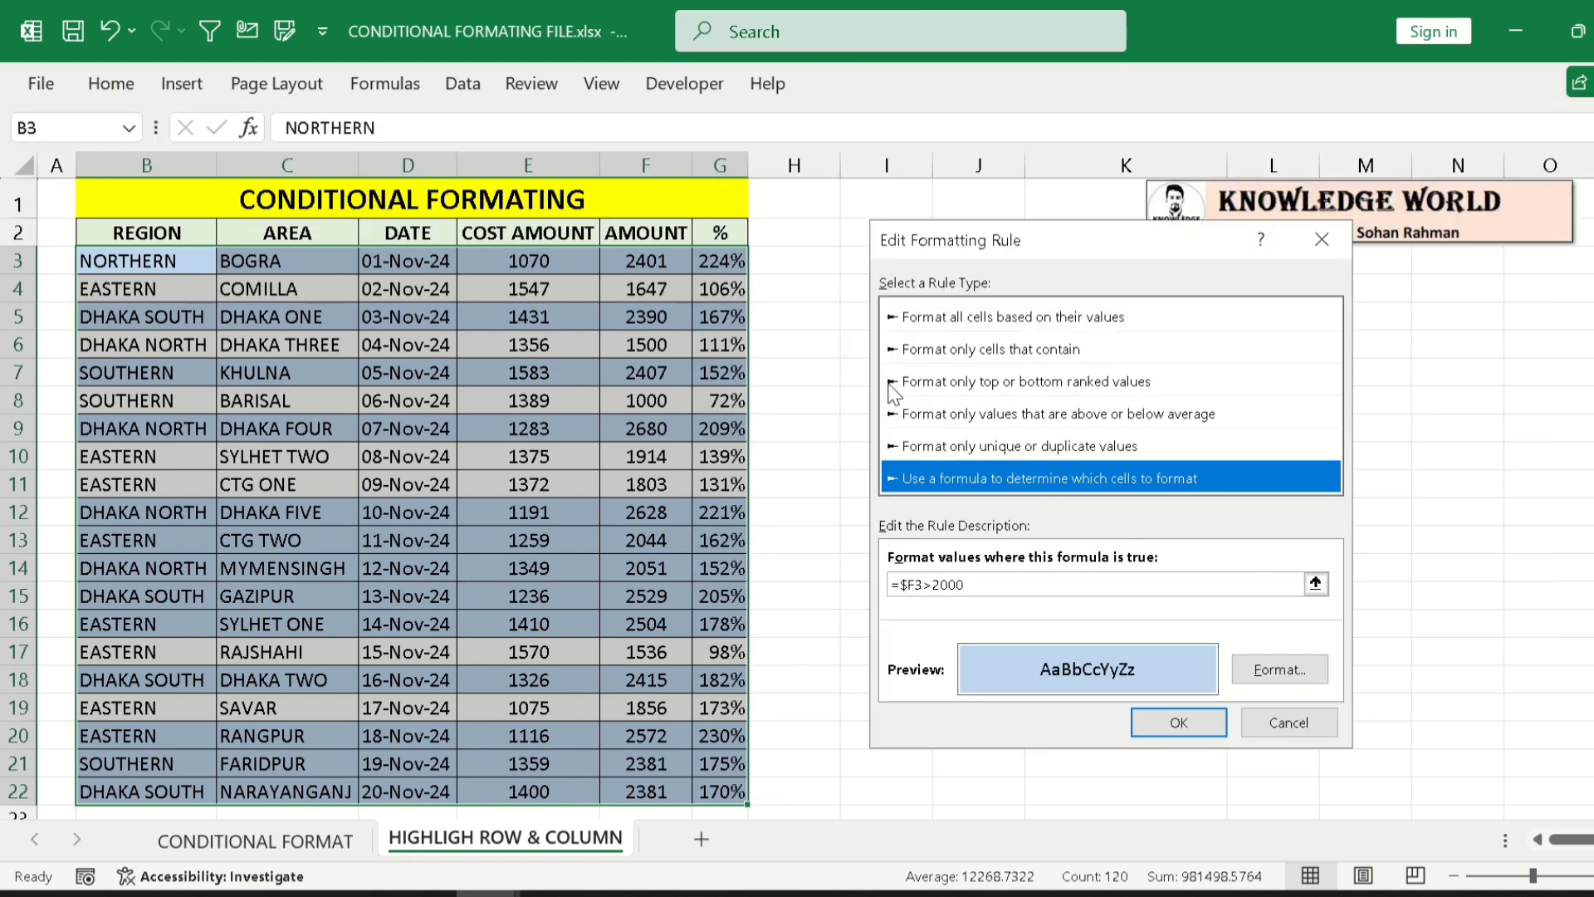
# - Set the formula rule's font color to standard red and apply the edited rule to the table
pyautogui.click(1265, 674)
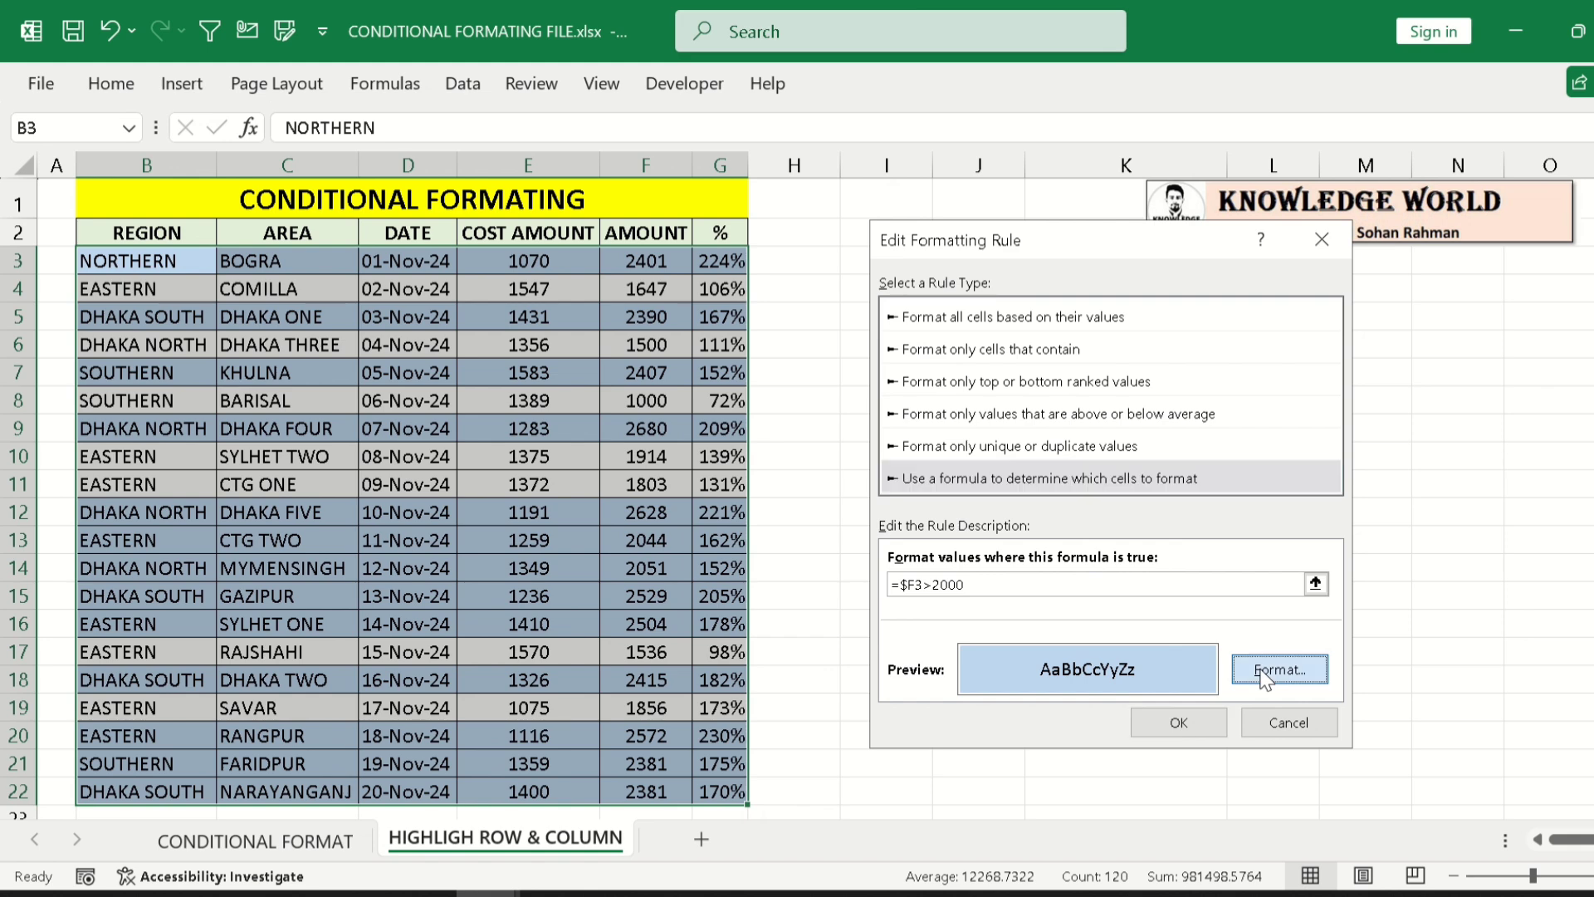
pyautogui.click(898, 146)
pyautogui.click(1243, 378)
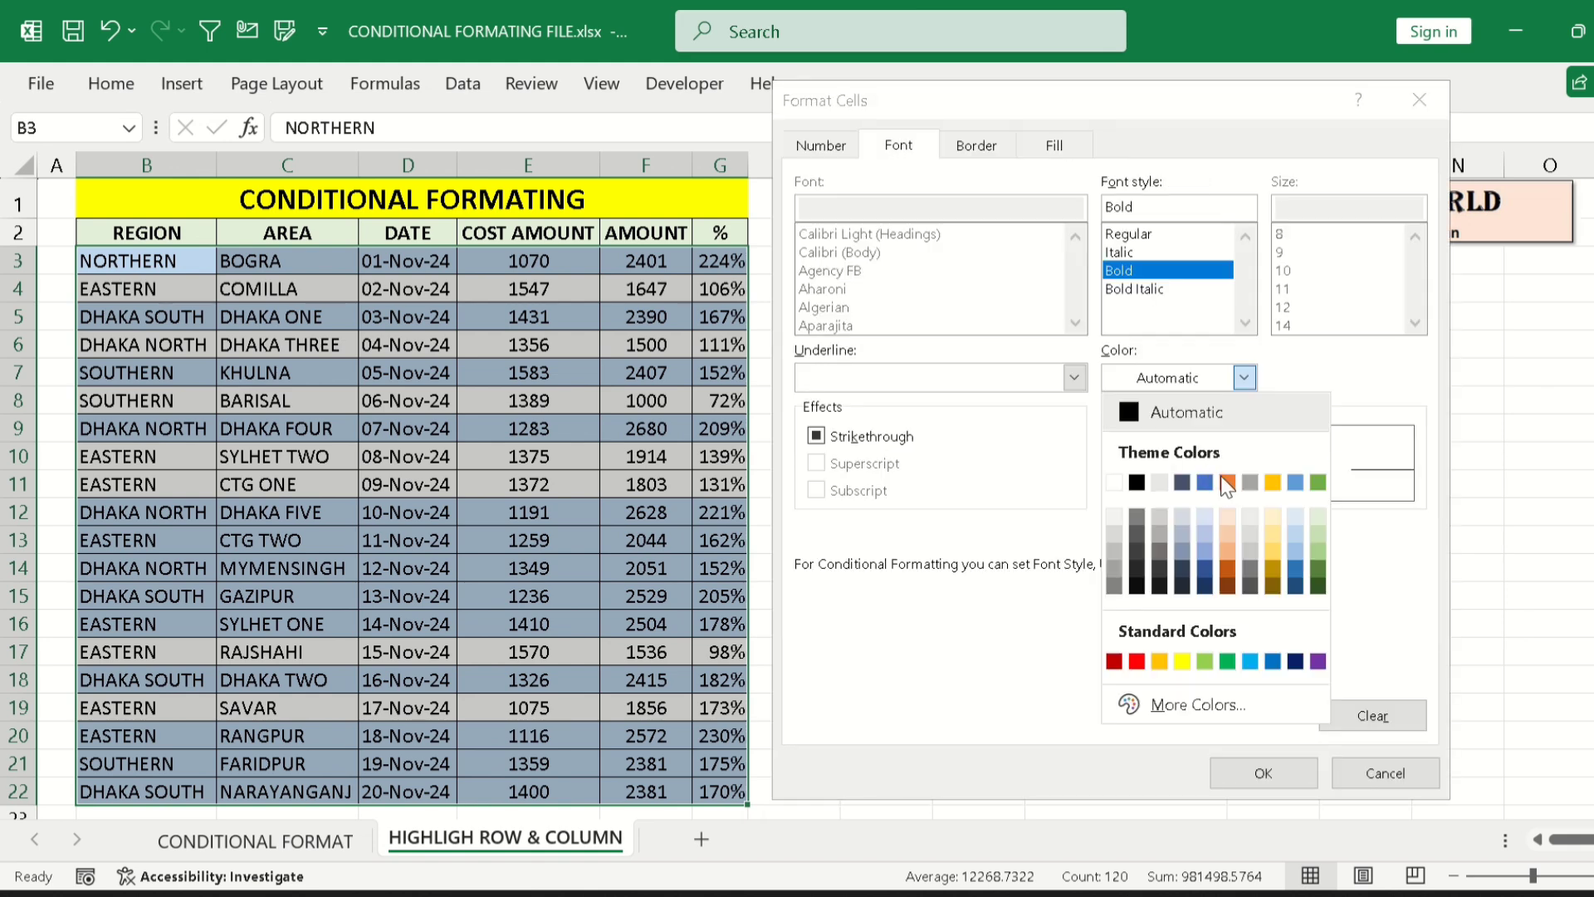
pyautogui.click(1137, 661)
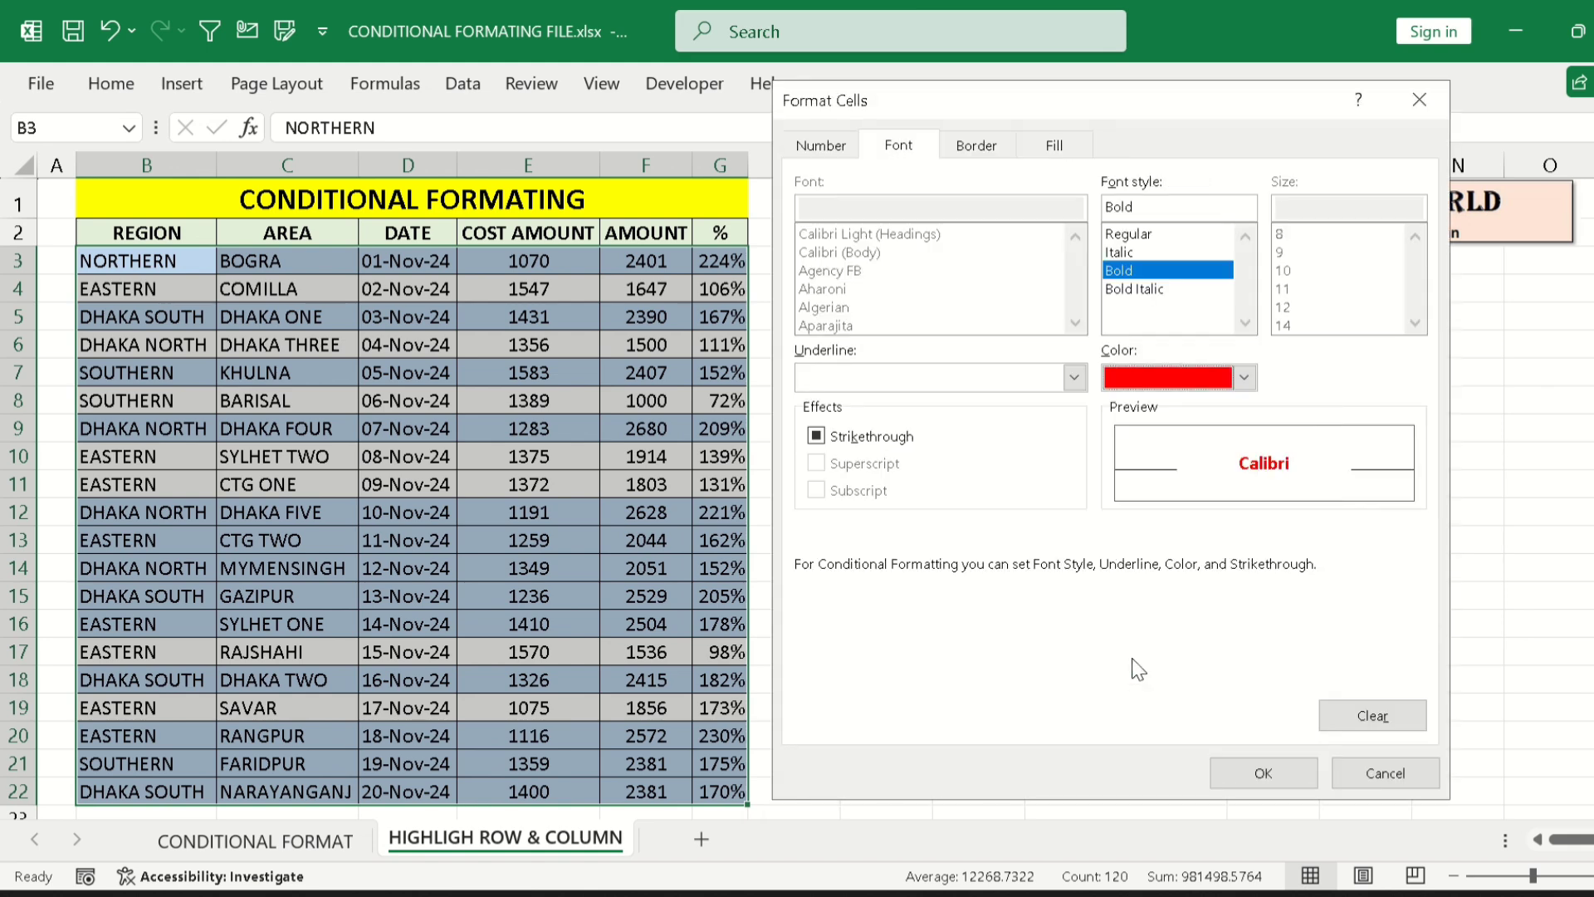
pyautogui.click(1268, 772)
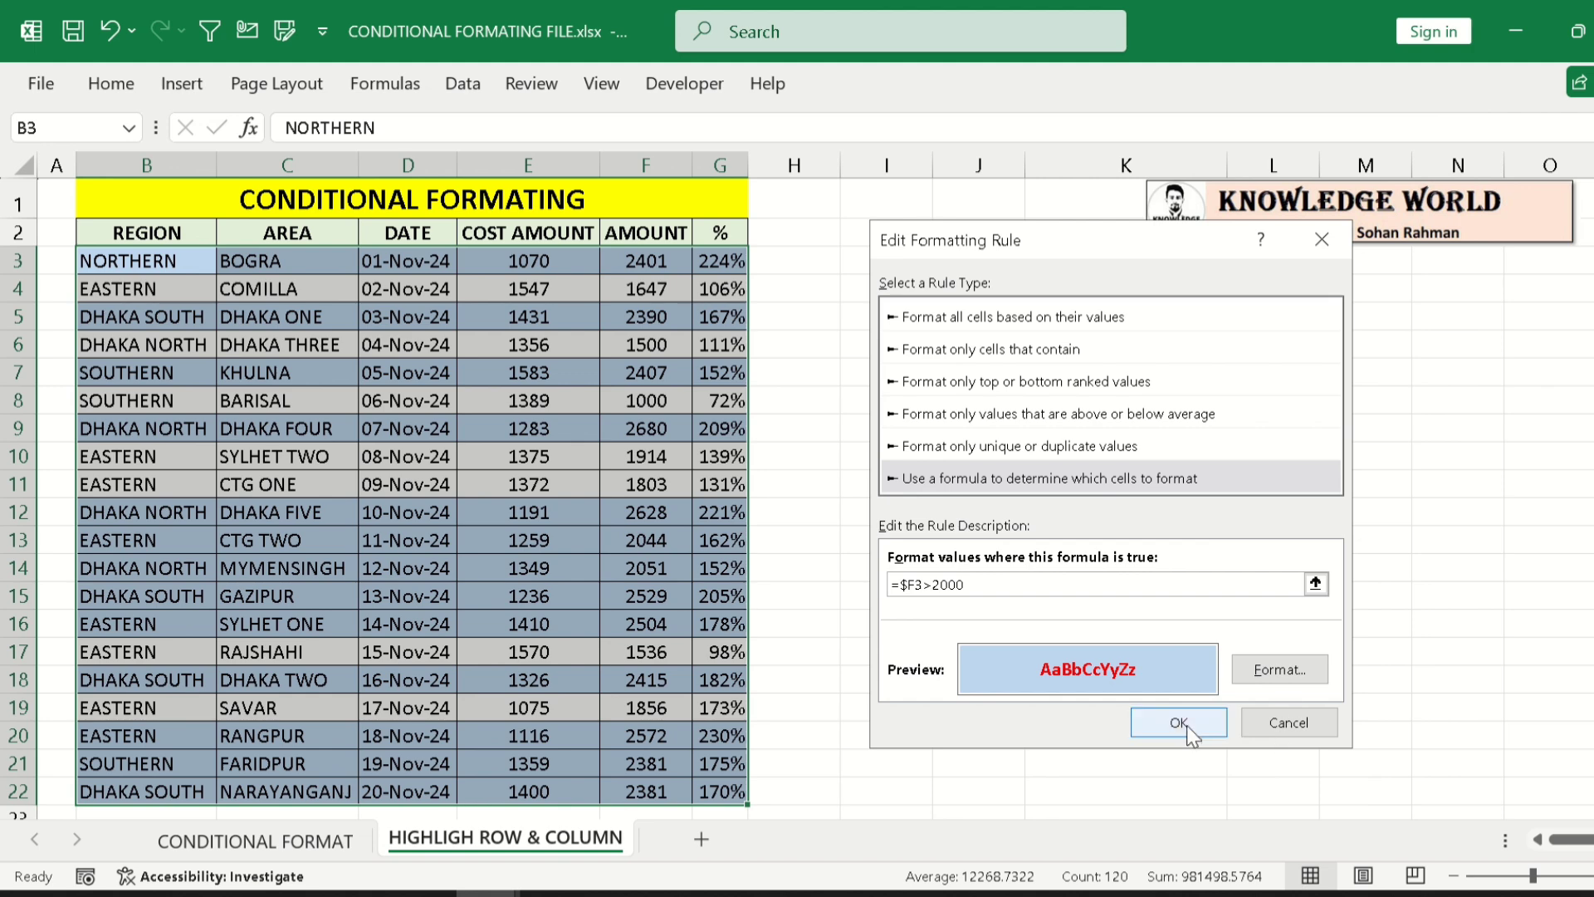
pyautogui.click(1182, 728)
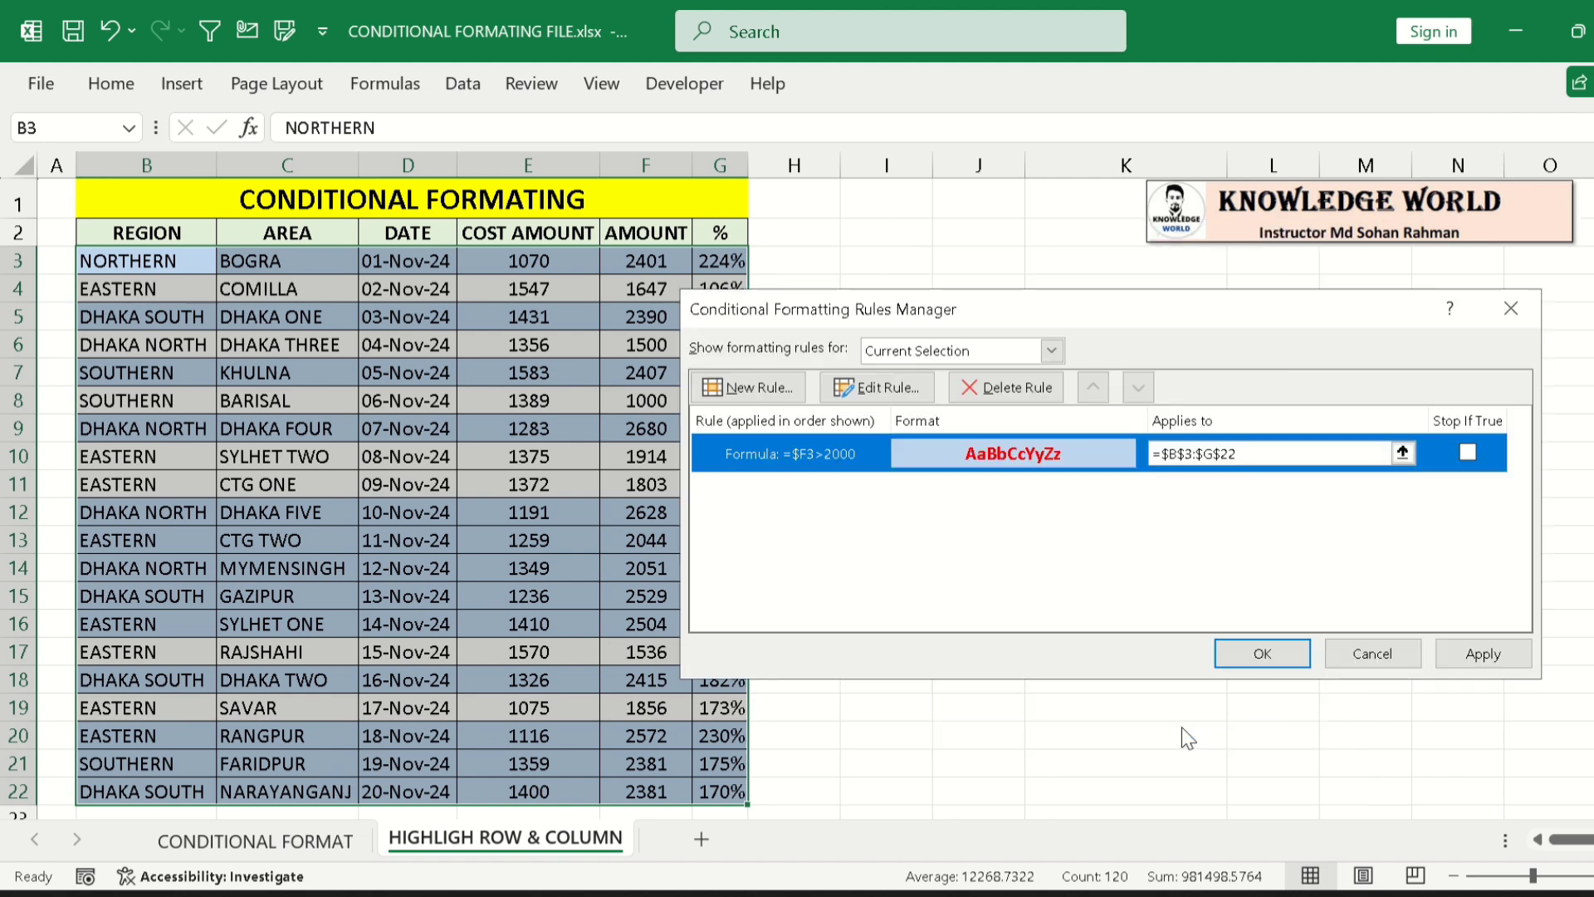
pyautogui.click(1473, 653)
pyautogui.click(1259, 652)
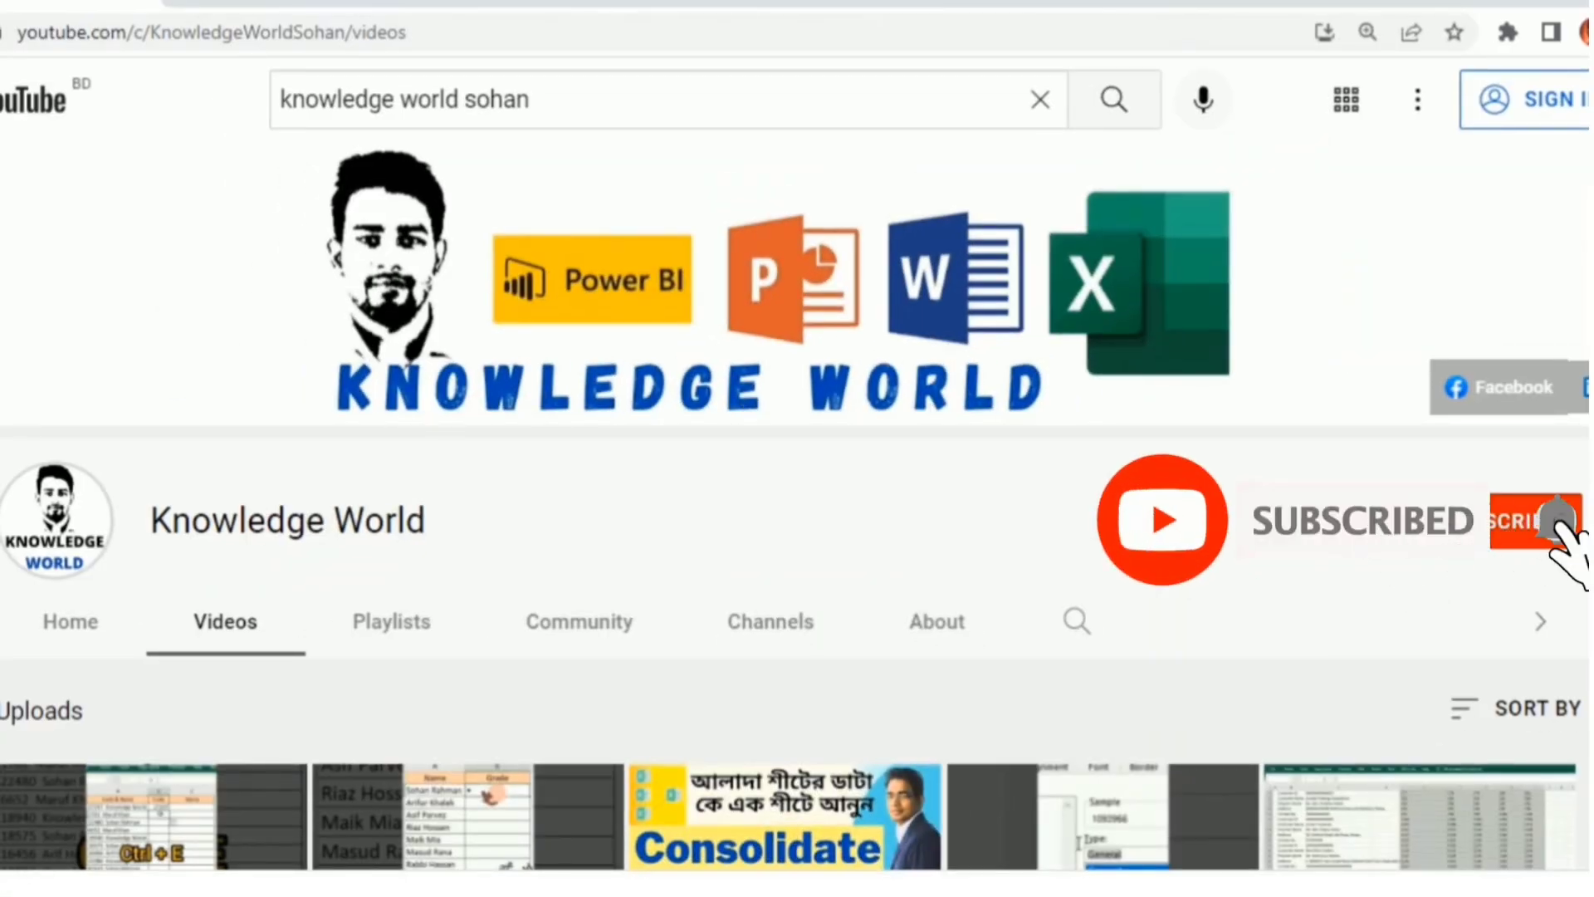
pyautogui.scroll(-5, 1079, 533)
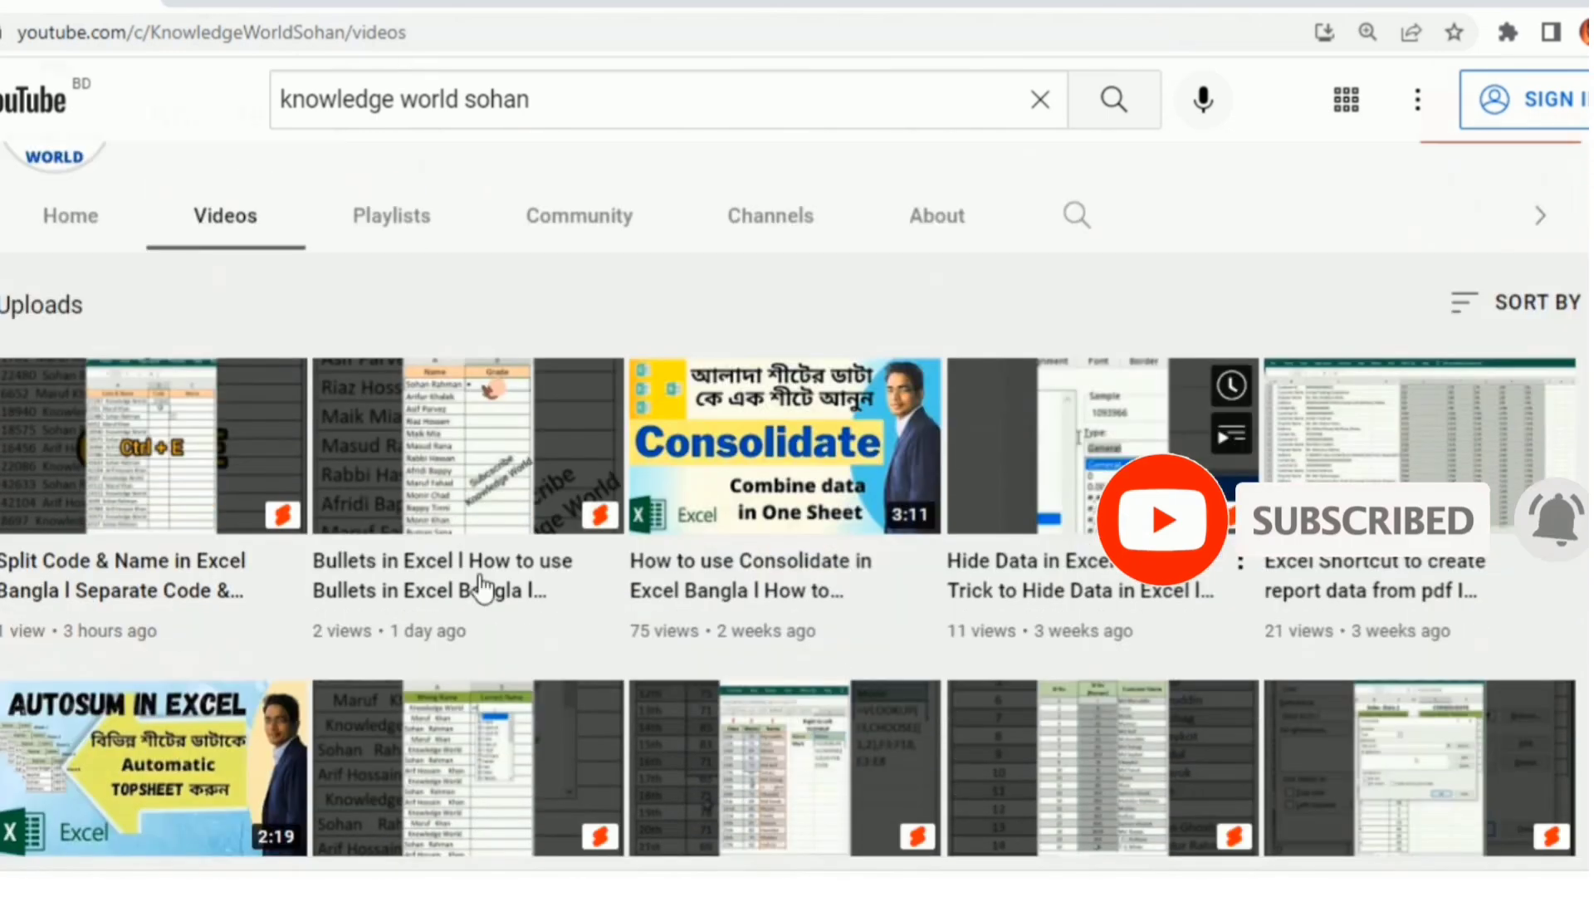
pyautogui.scroll(-7, 439, 613)
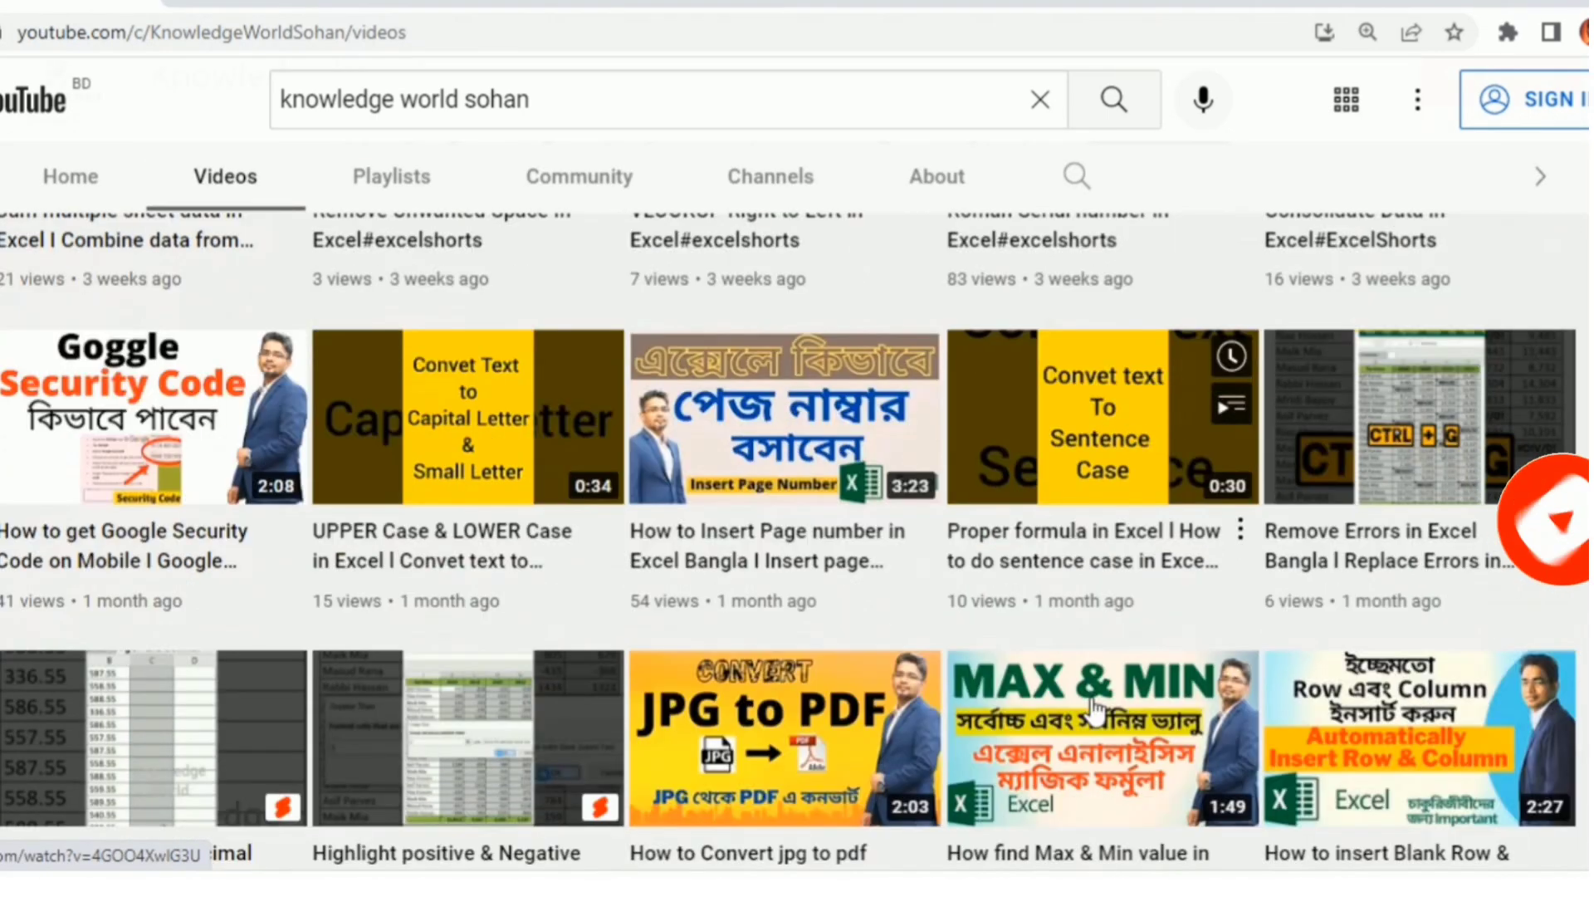
pyautogui.scroll(-5, 1084, 714)
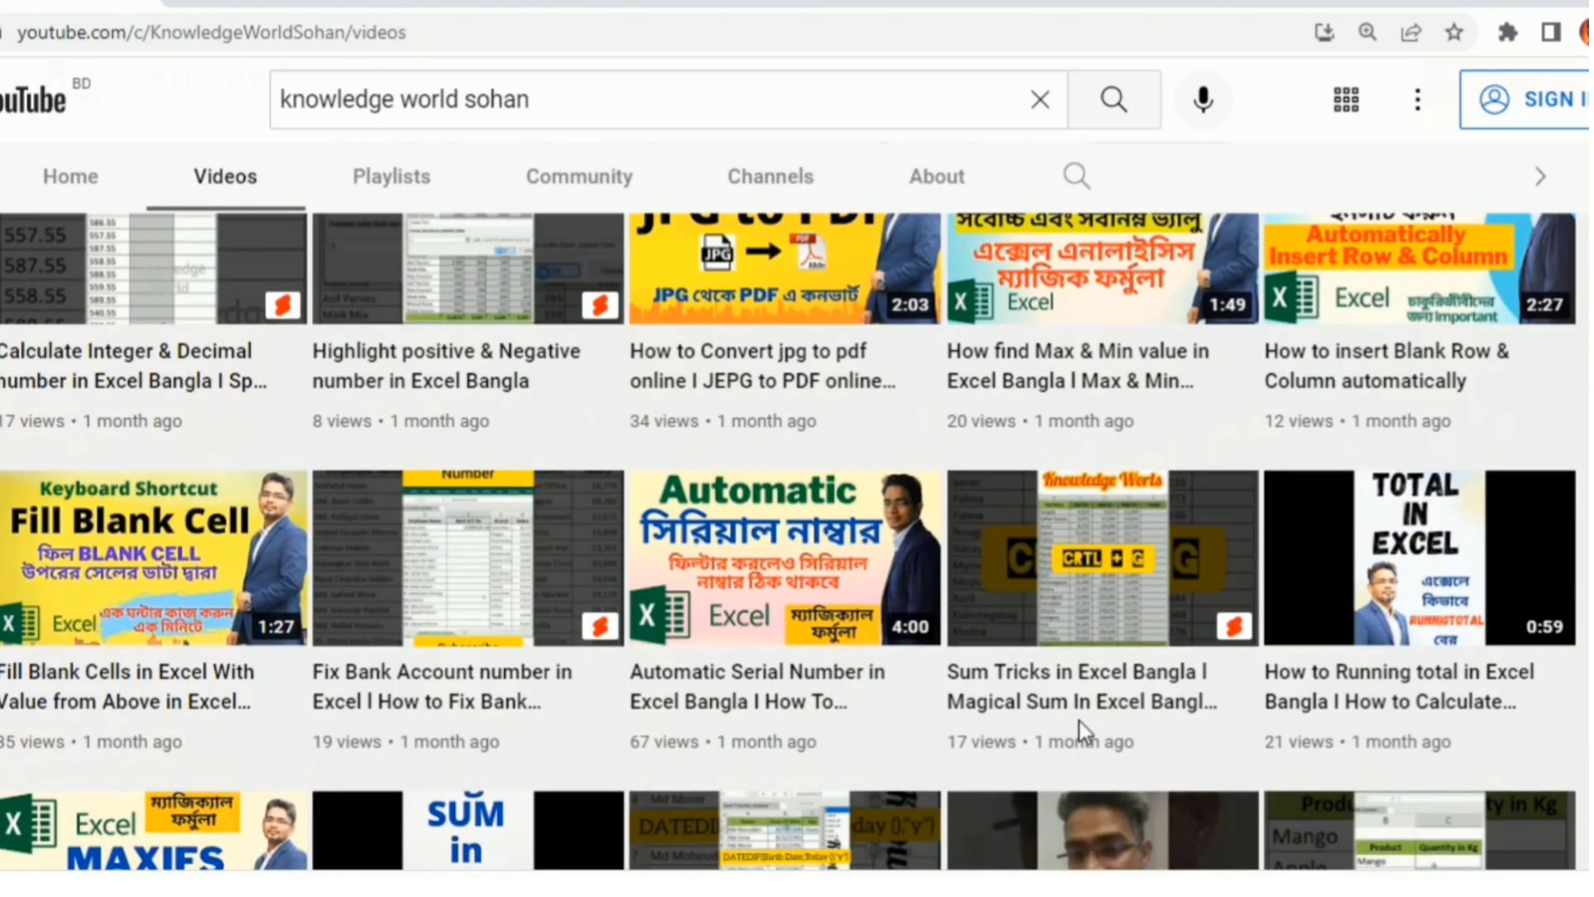
pyautogui.scroll(8, 1079, 721)
pyautogui.scroll(10, 1084, 730)
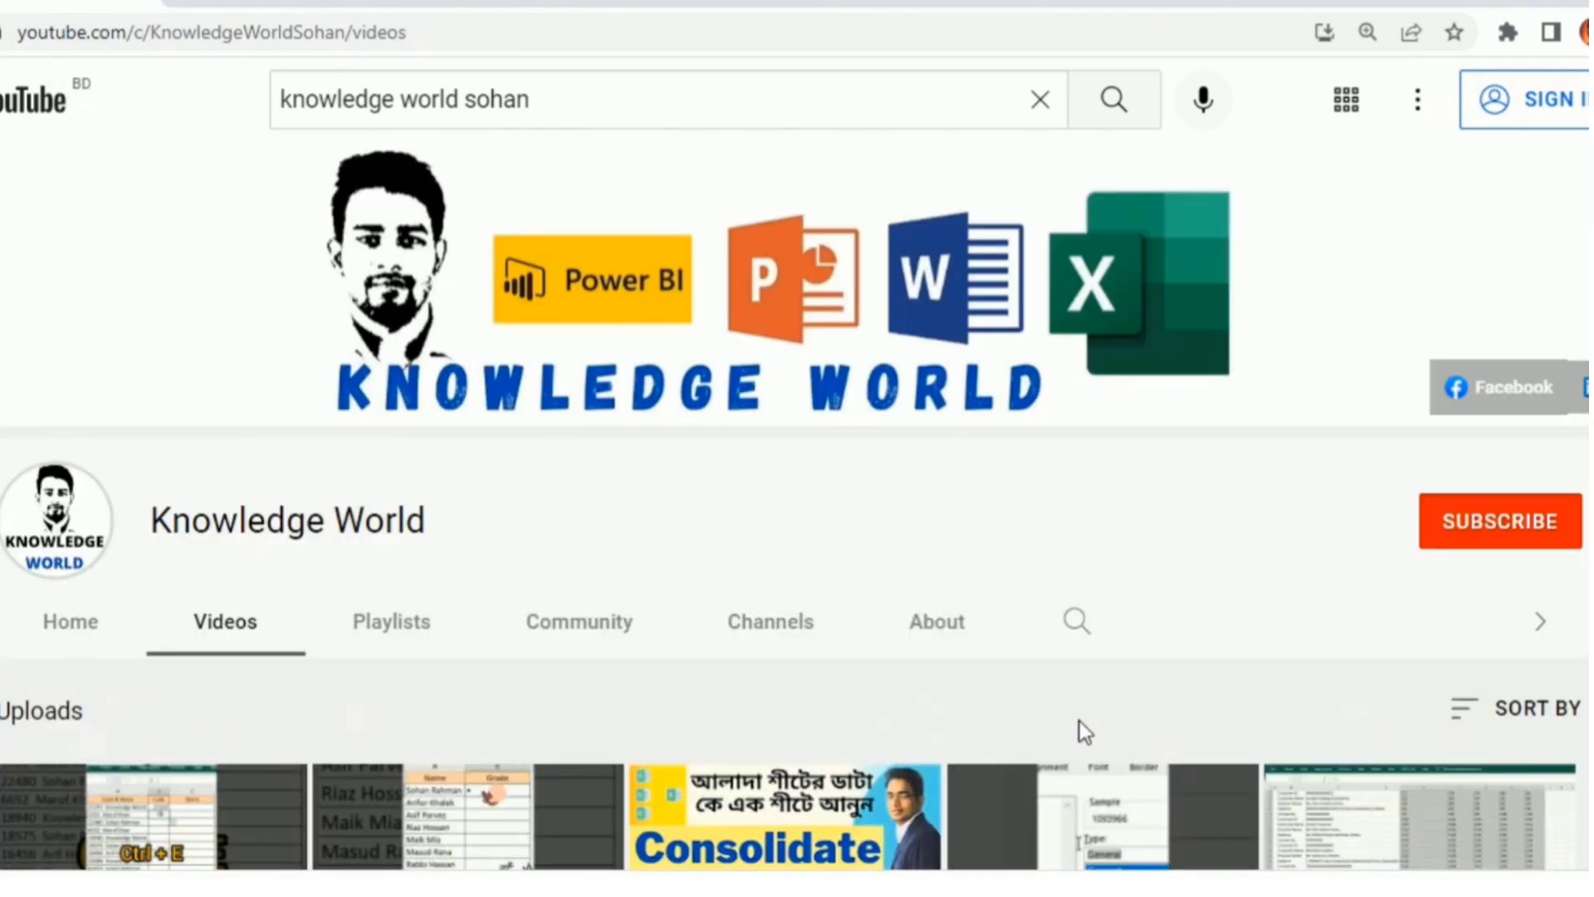